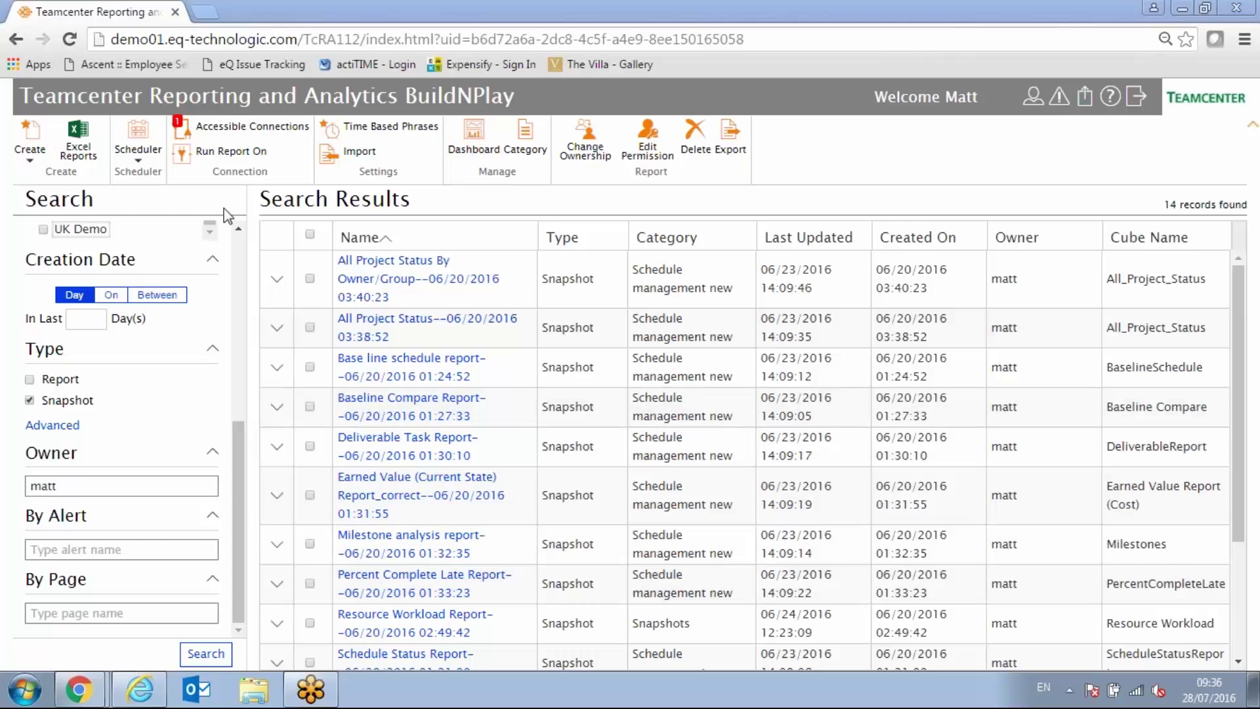
Step: Start a new cube named DemoCube and assign it to the UK Demo category
left_click(32, 155)
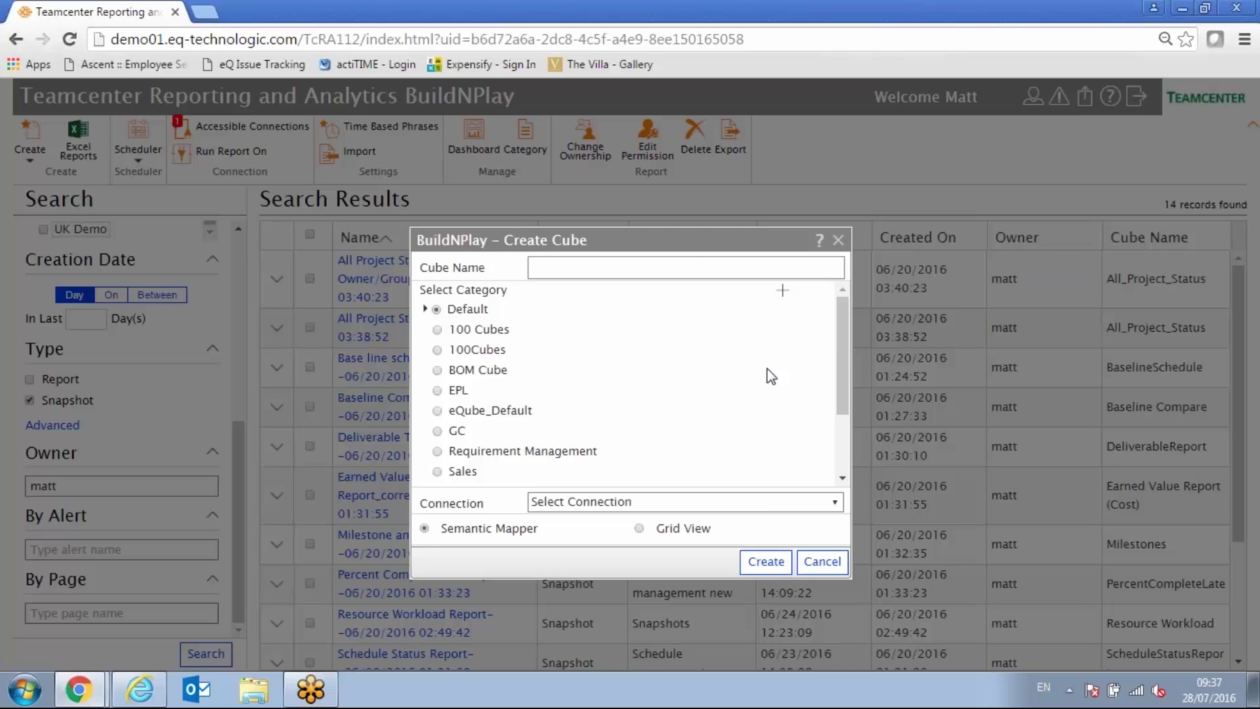
left_click(645, 269)
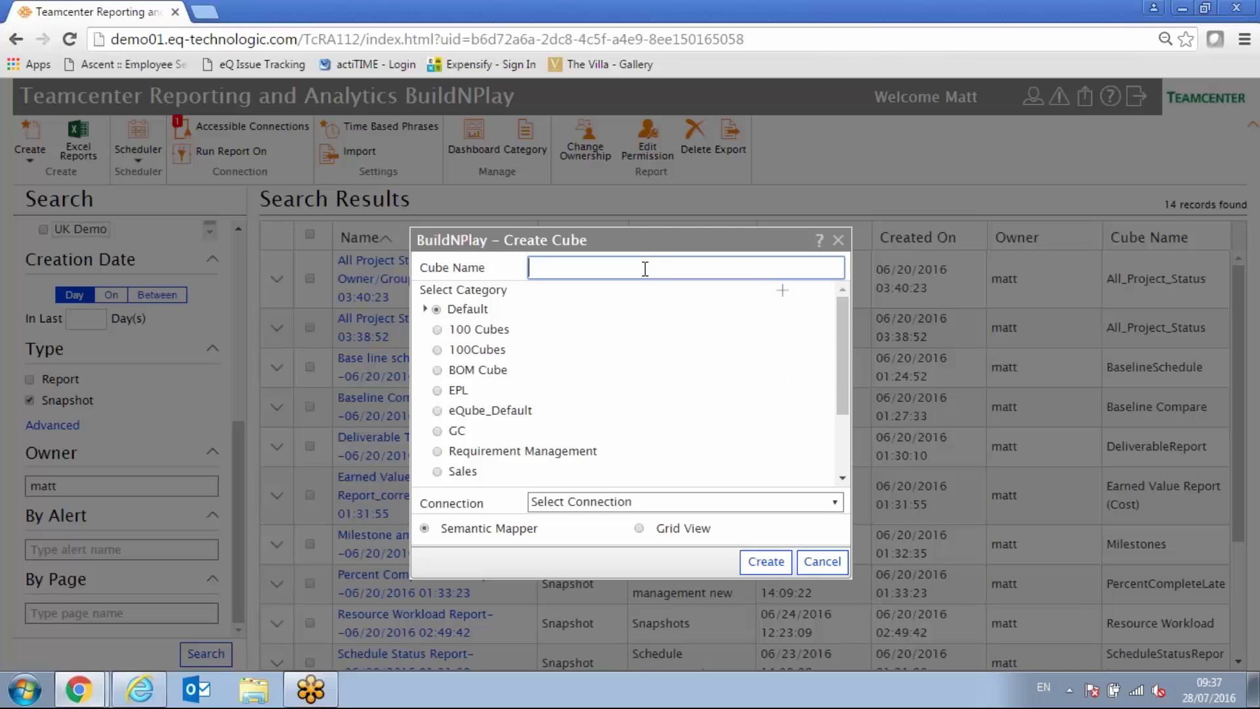
type("Demo")
left_click(845, 353)
left_click_drag(844, 352, 844, 408)
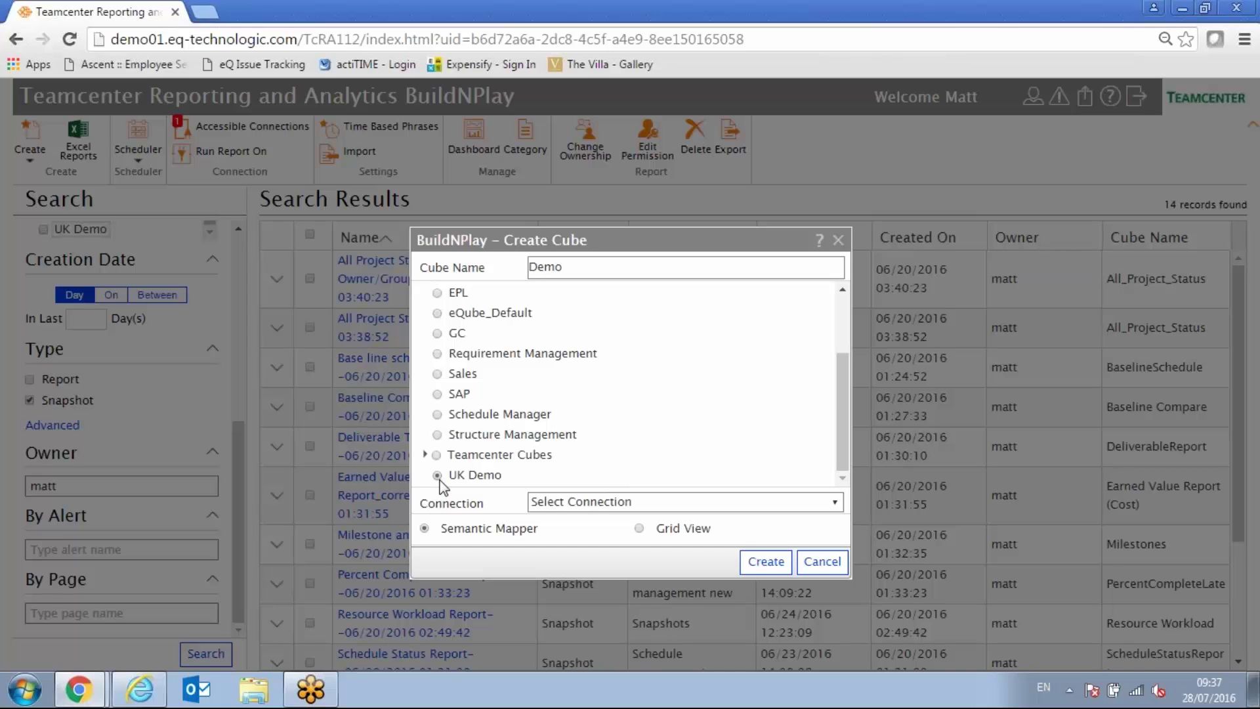
left_click(625, 503)
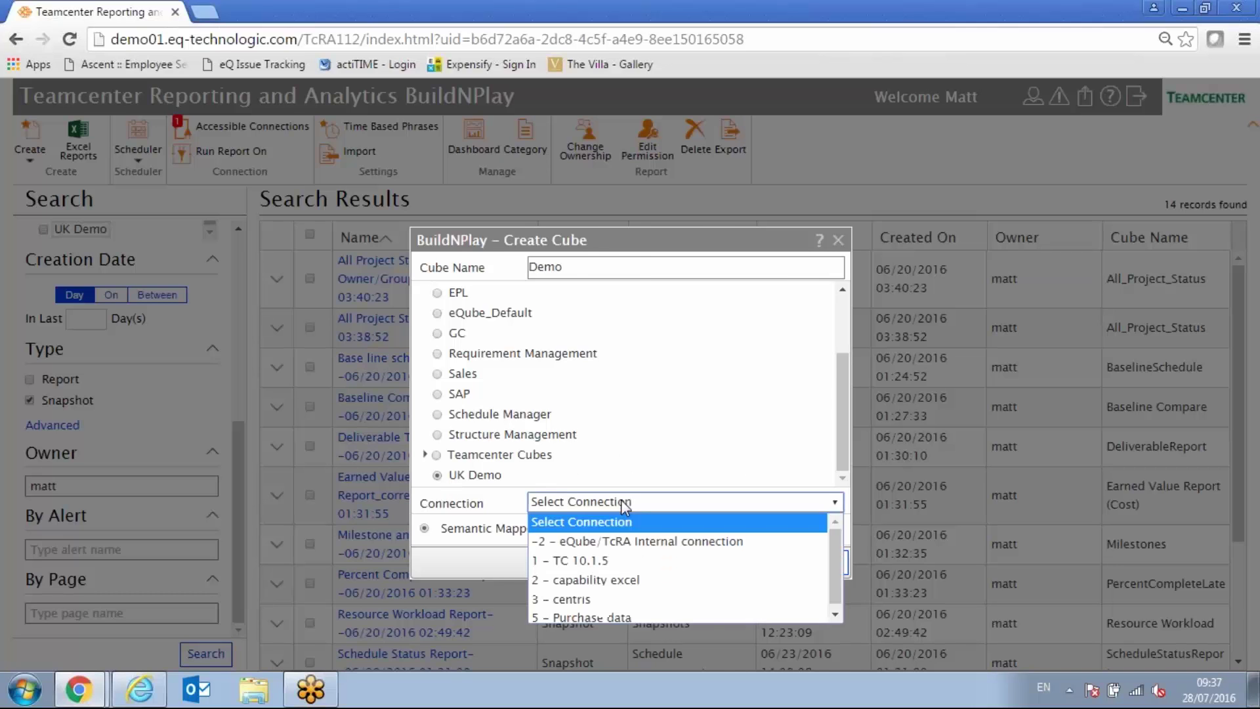
left_click(577, 266)
left_click(577, 266)
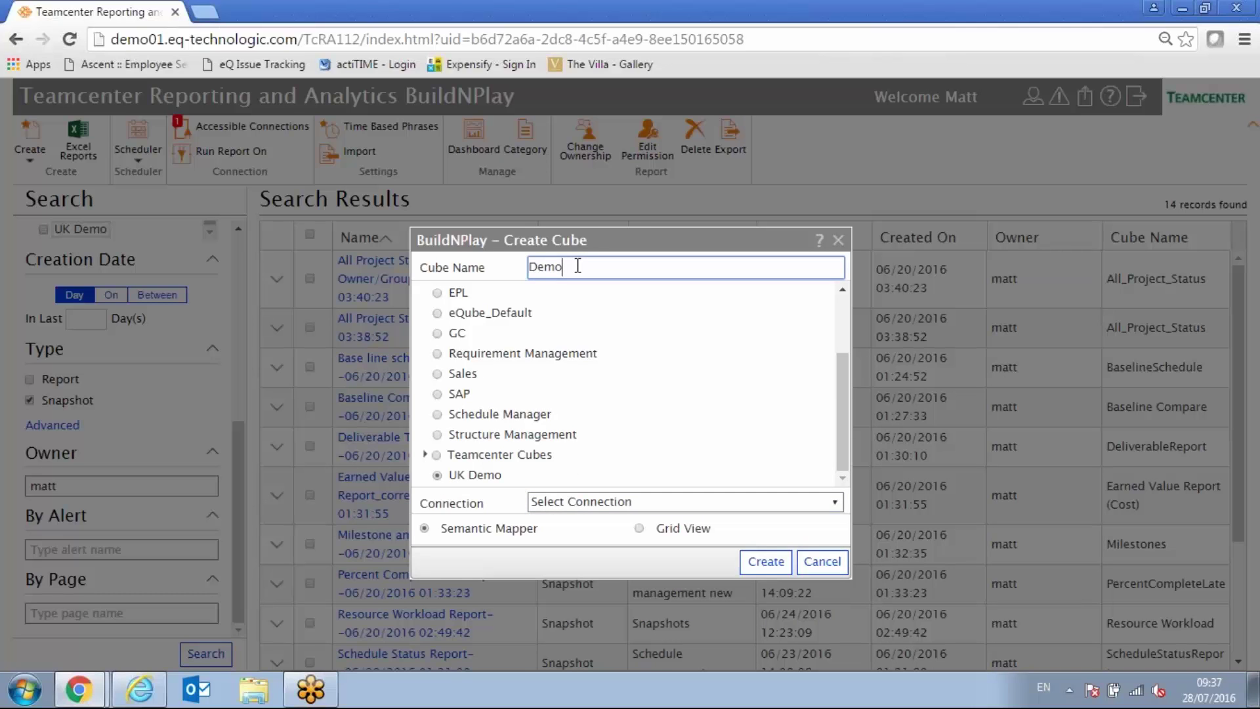
type("Cube")
Step: Set the cube's connection to 1 - TC 10.1.5 and create the cube with Semantic Mapper
left_click(596, 502)
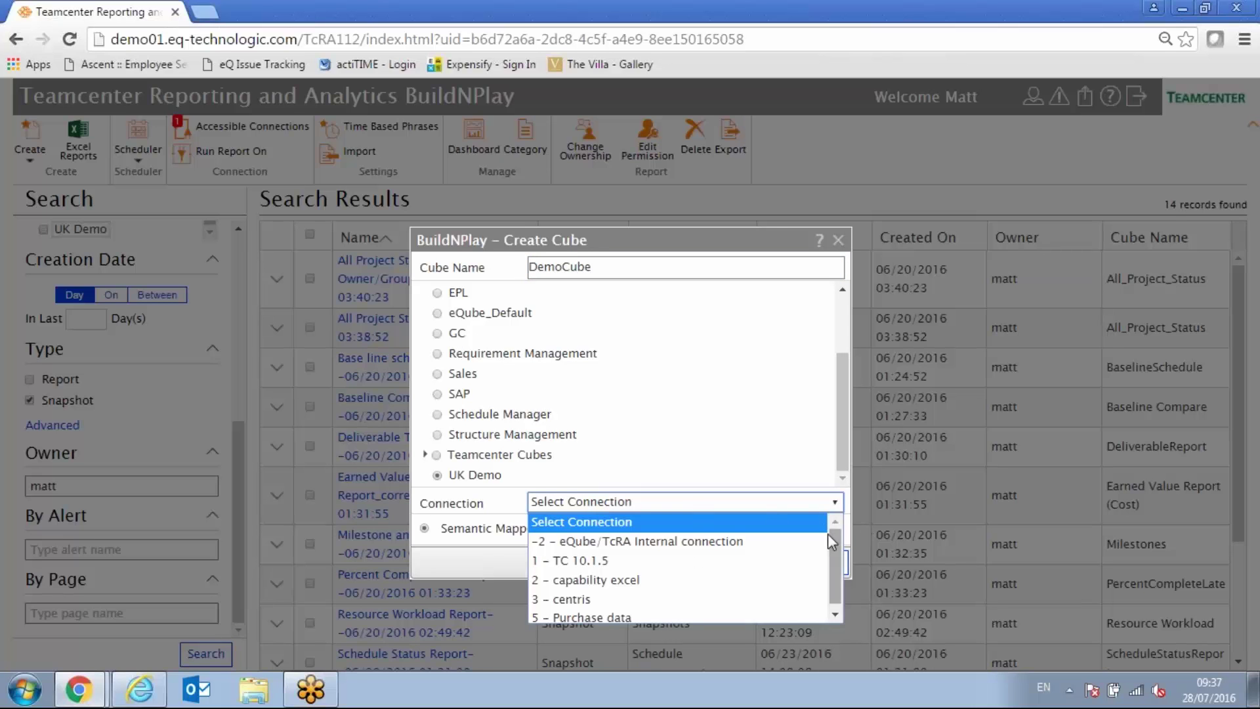
left_click_drag(838, 572, 837, 578)
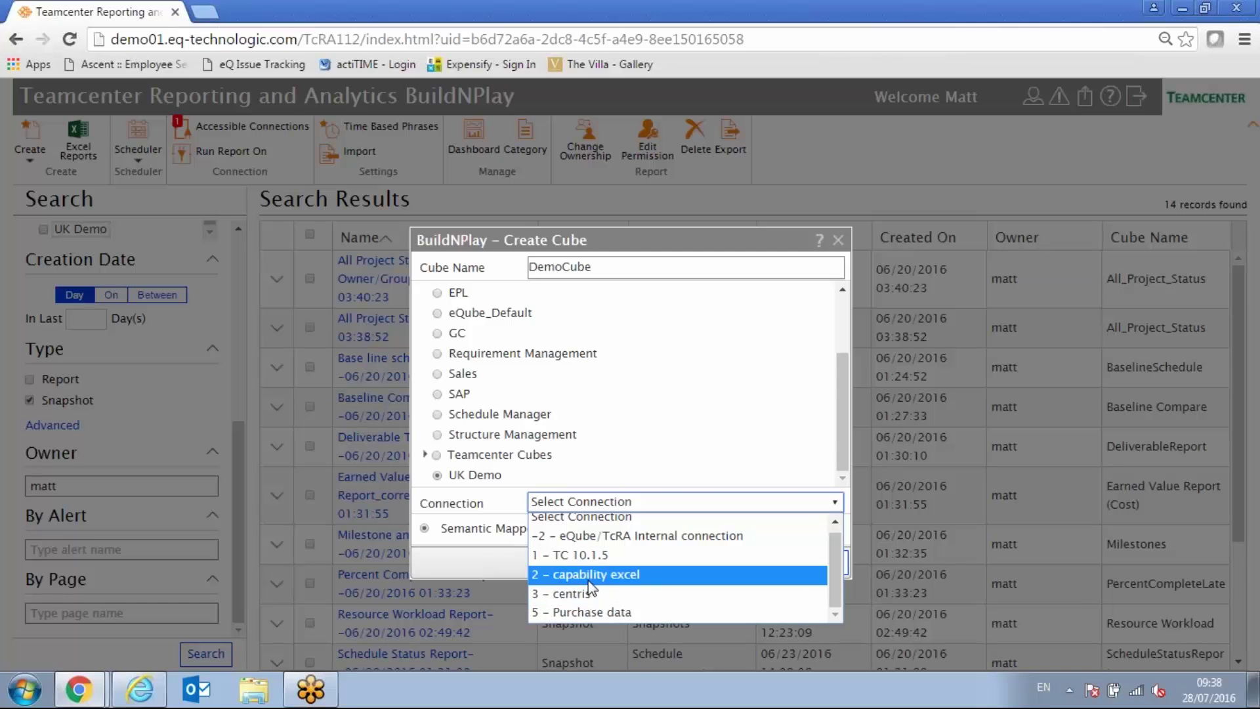
left_click(589, 556)
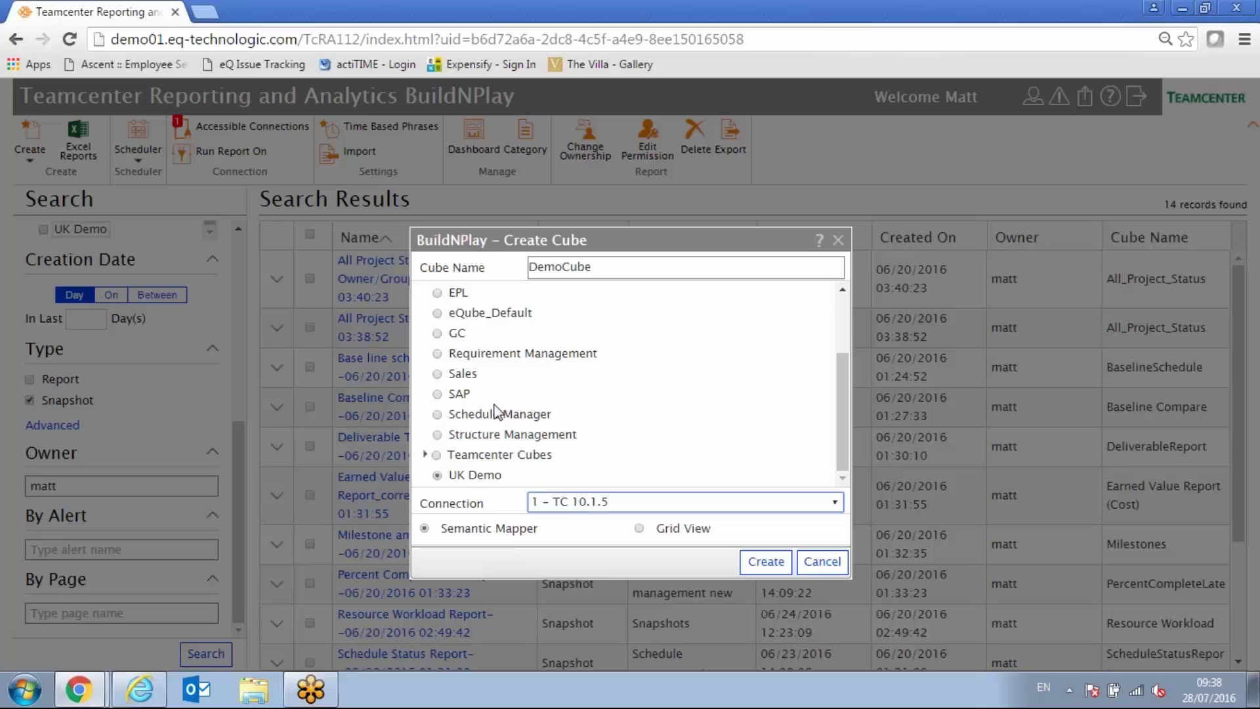
left_click(767, 562)
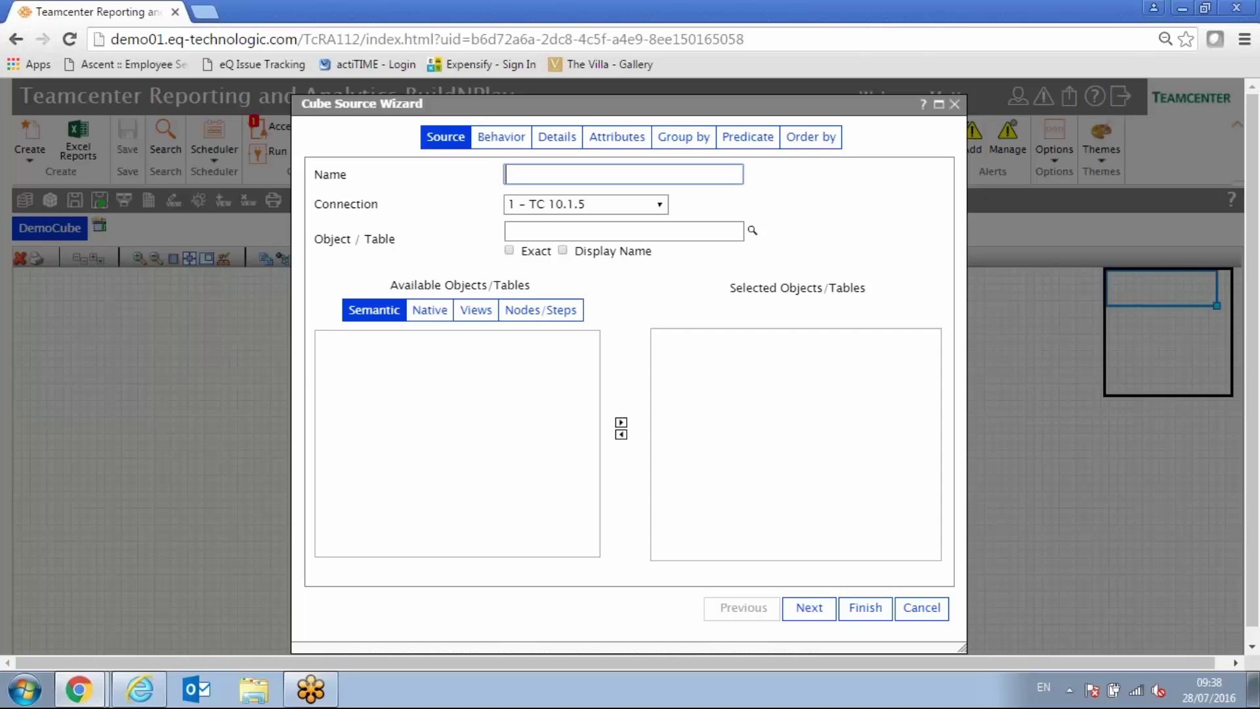
Step: Name the cube source PartRev and search its connection for Part Revision objects
type("PartRev")
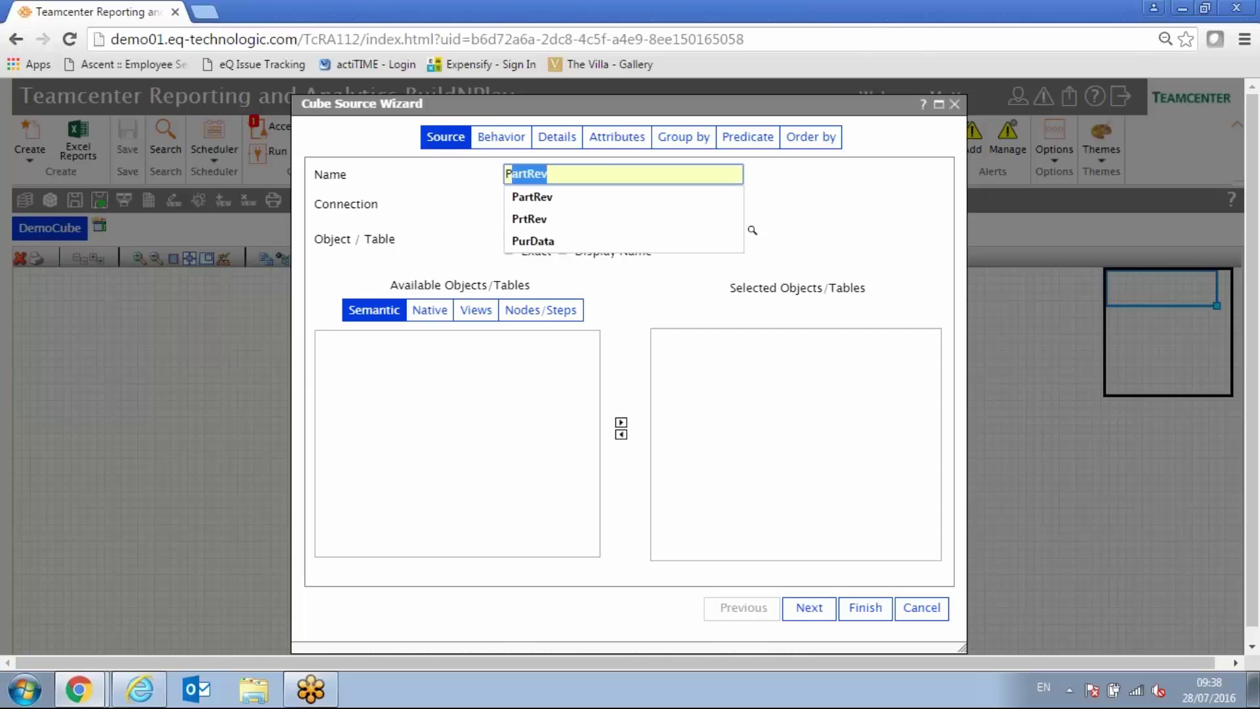
left_click(558, 200)
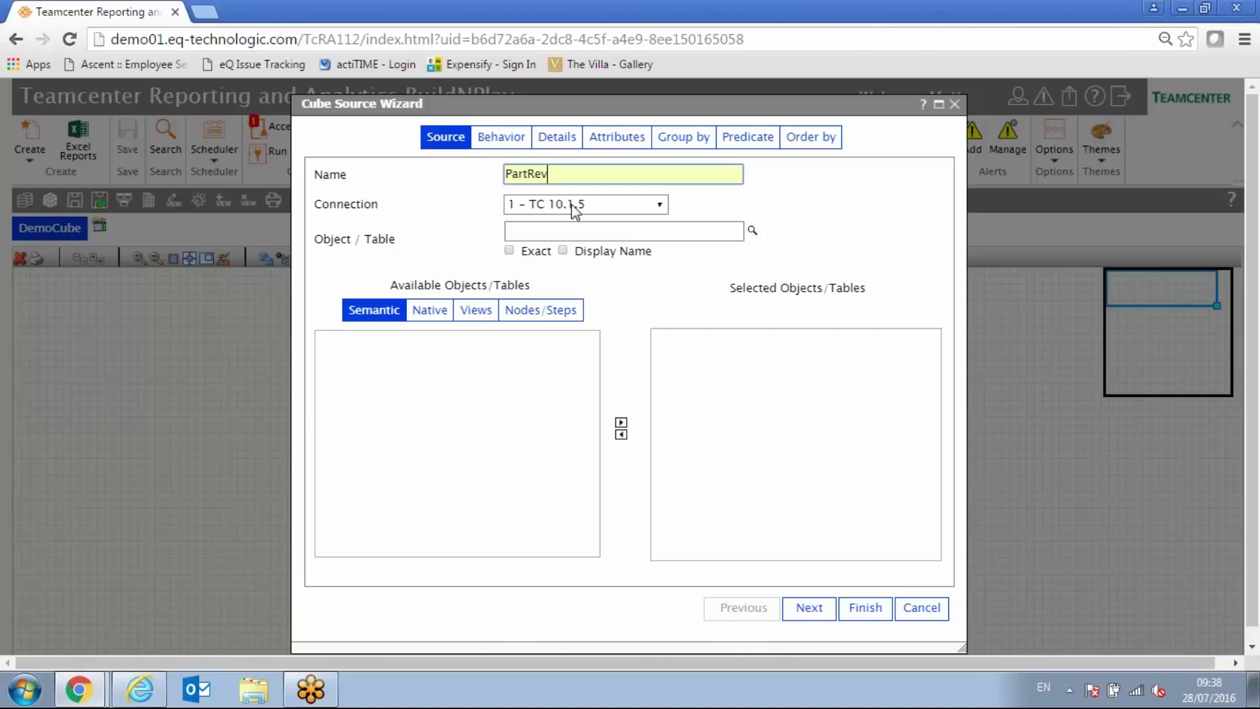
left_click(554, 232)
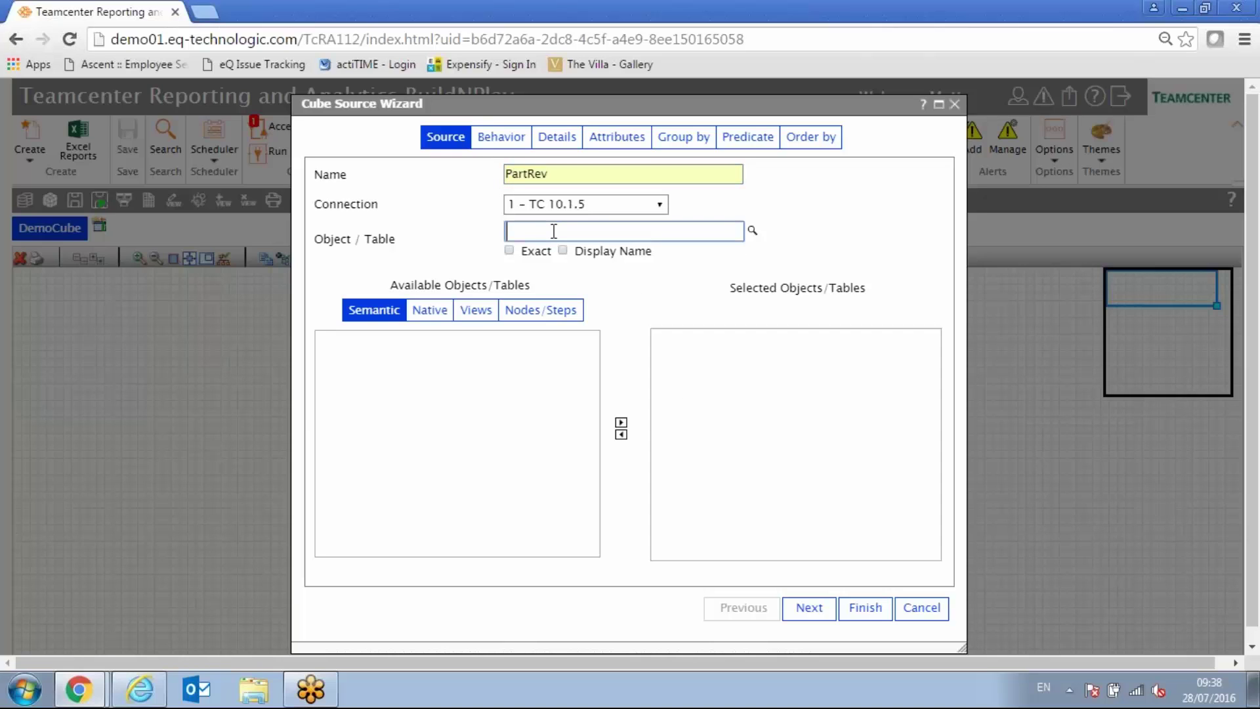
type("Part Revision")
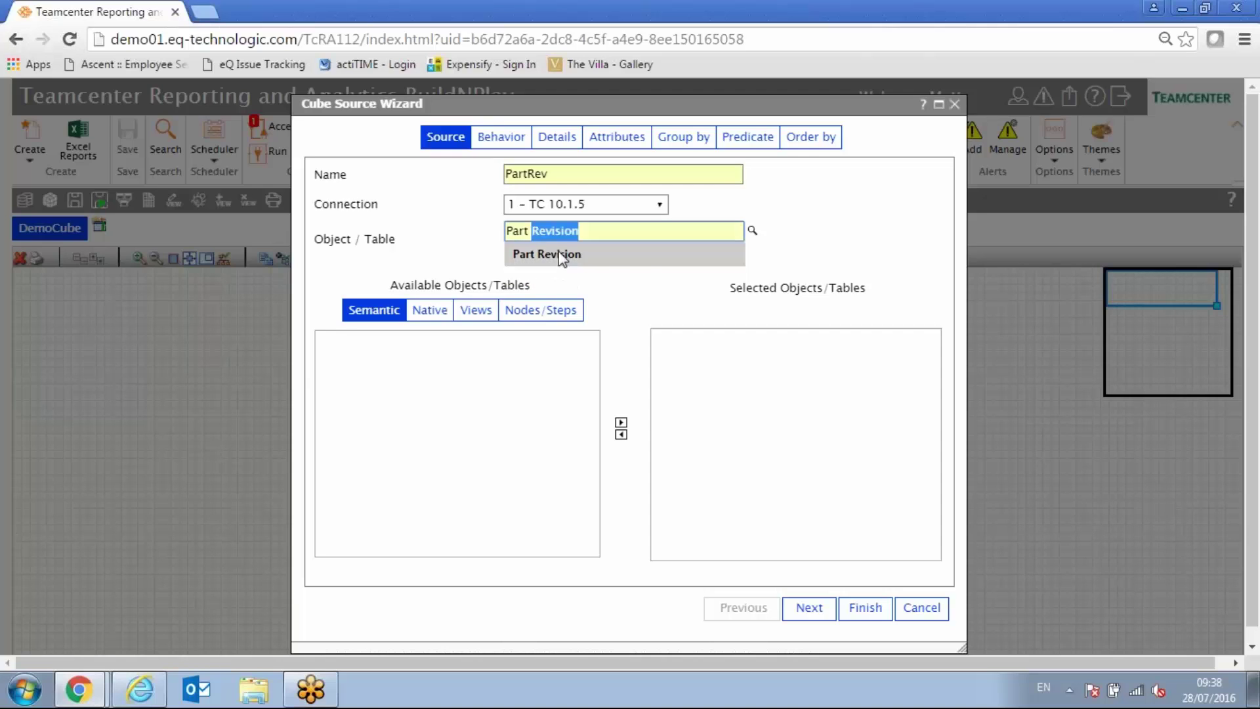
left_click(547, 254)
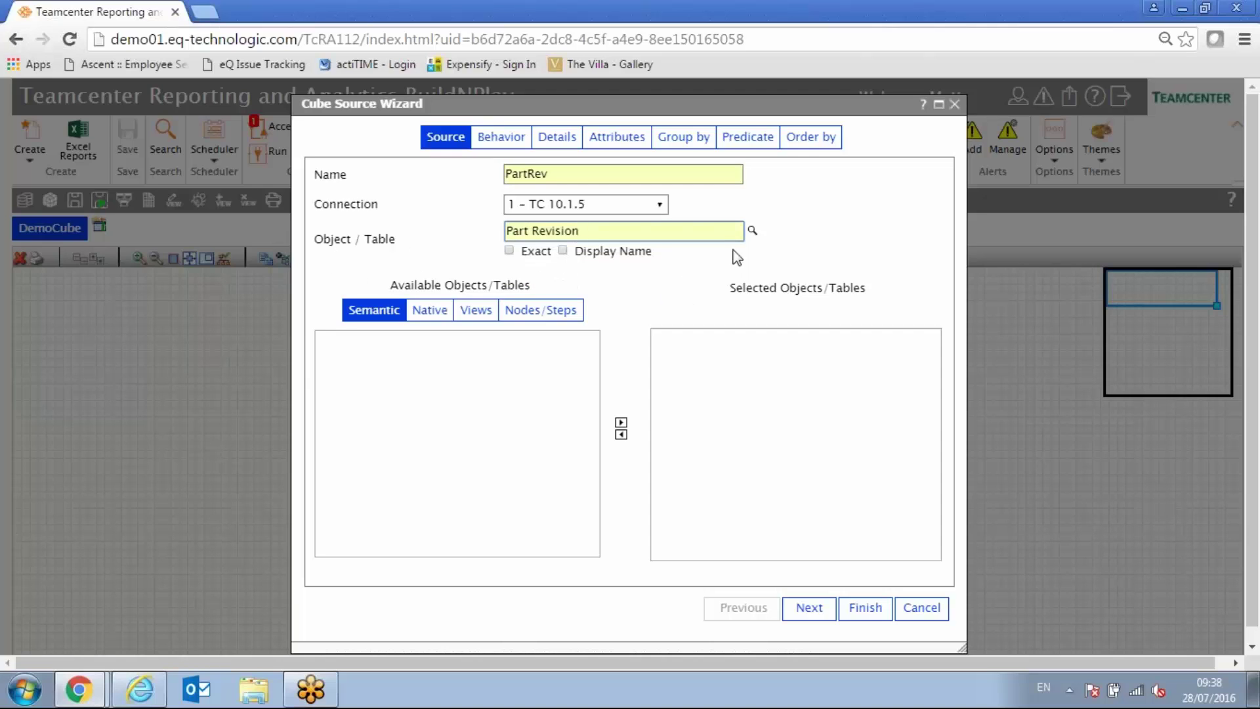
left_click(753, 230)
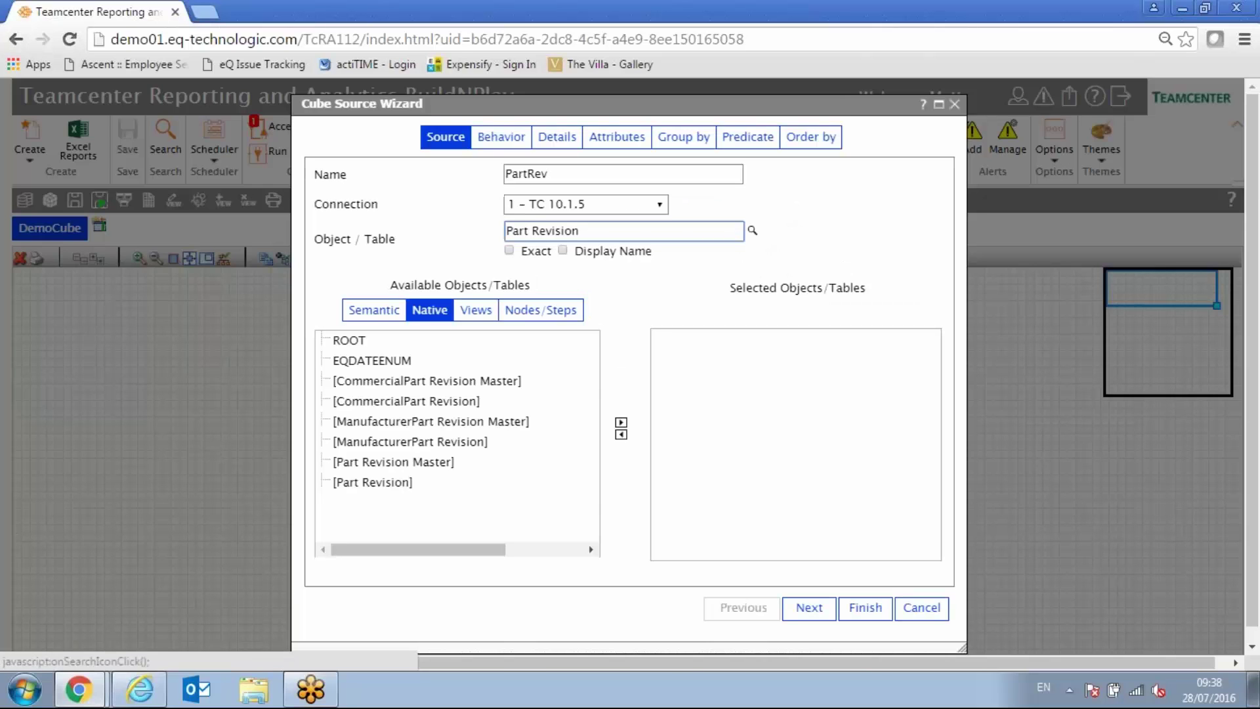
Step: Add the native [Part Revision] object to the selected objects and continue to attribute selection with the default source details
left_click(371, 485)
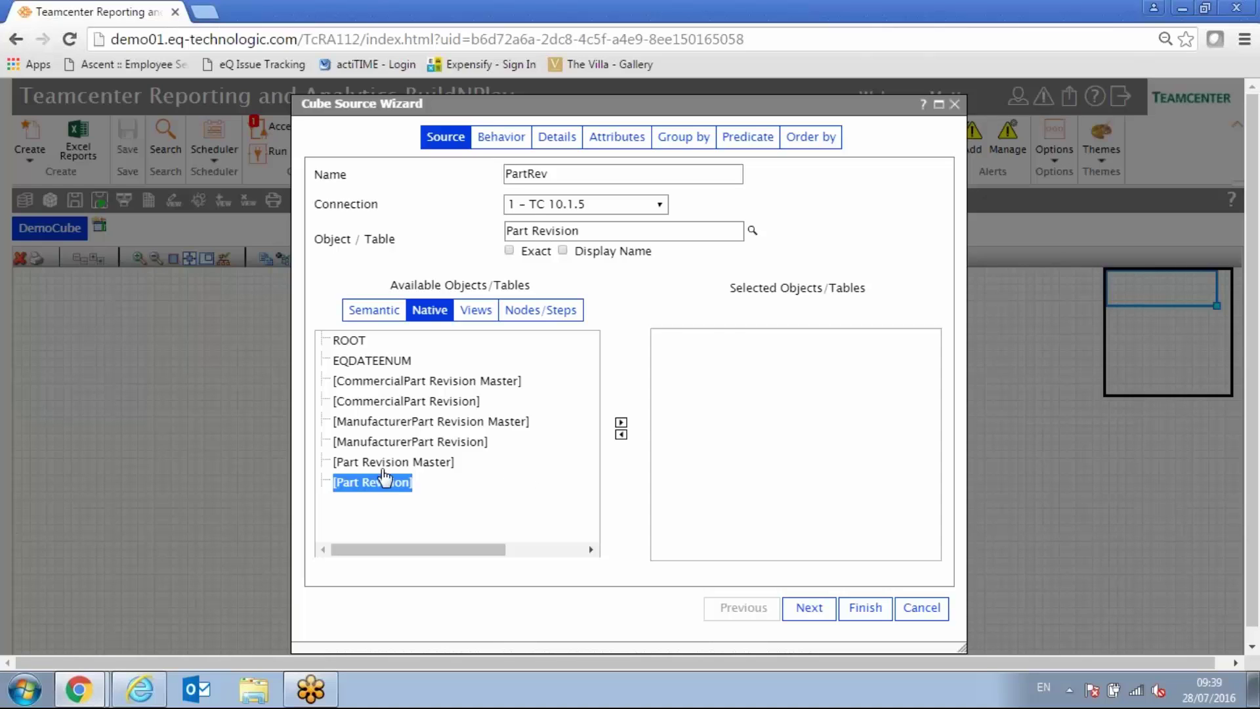
double_click(377, 484)
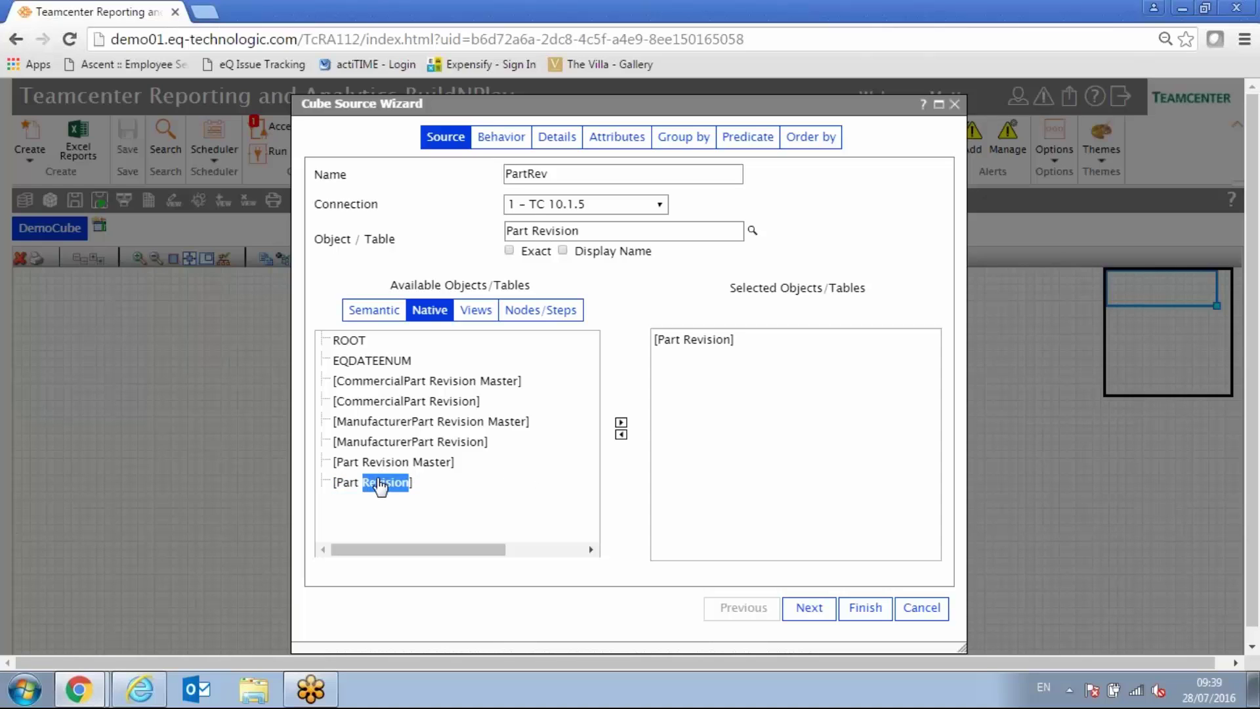
left_click(810, 607)
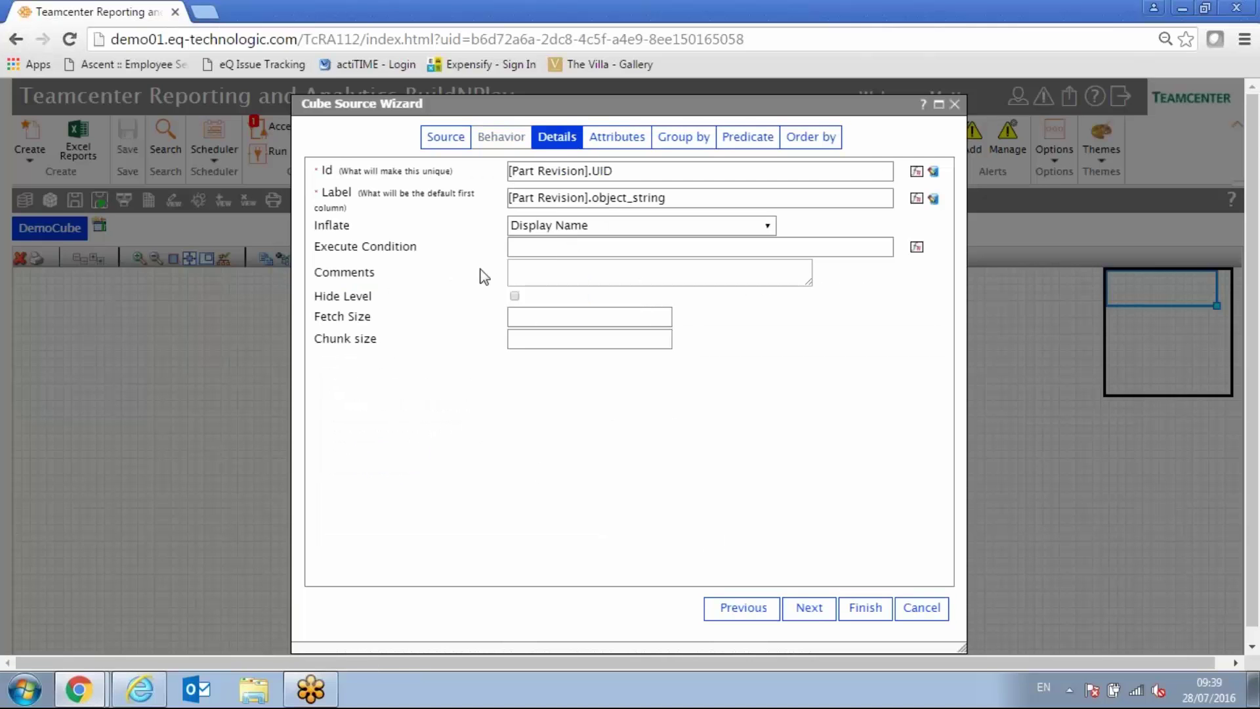
left_click(815, 612)
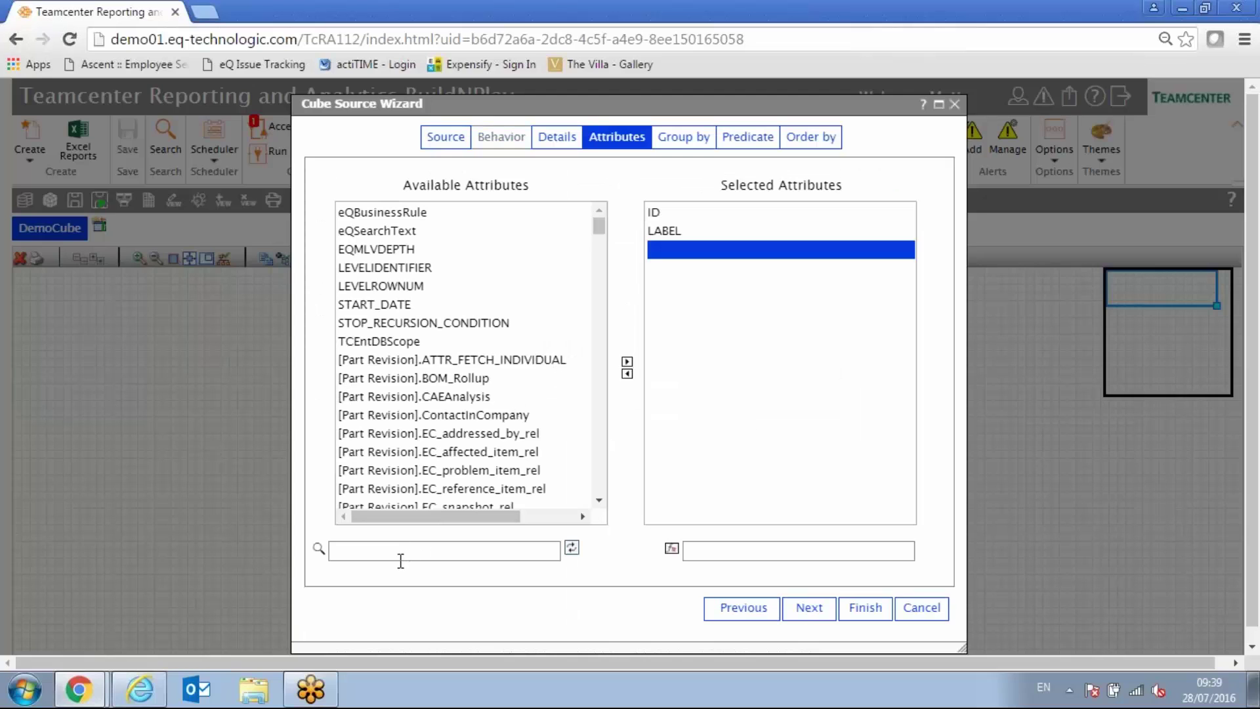
Step: Add the Part Revision attributes owning_group and owning_user to the selected attributes
left_click(400, 553)
type("owning")
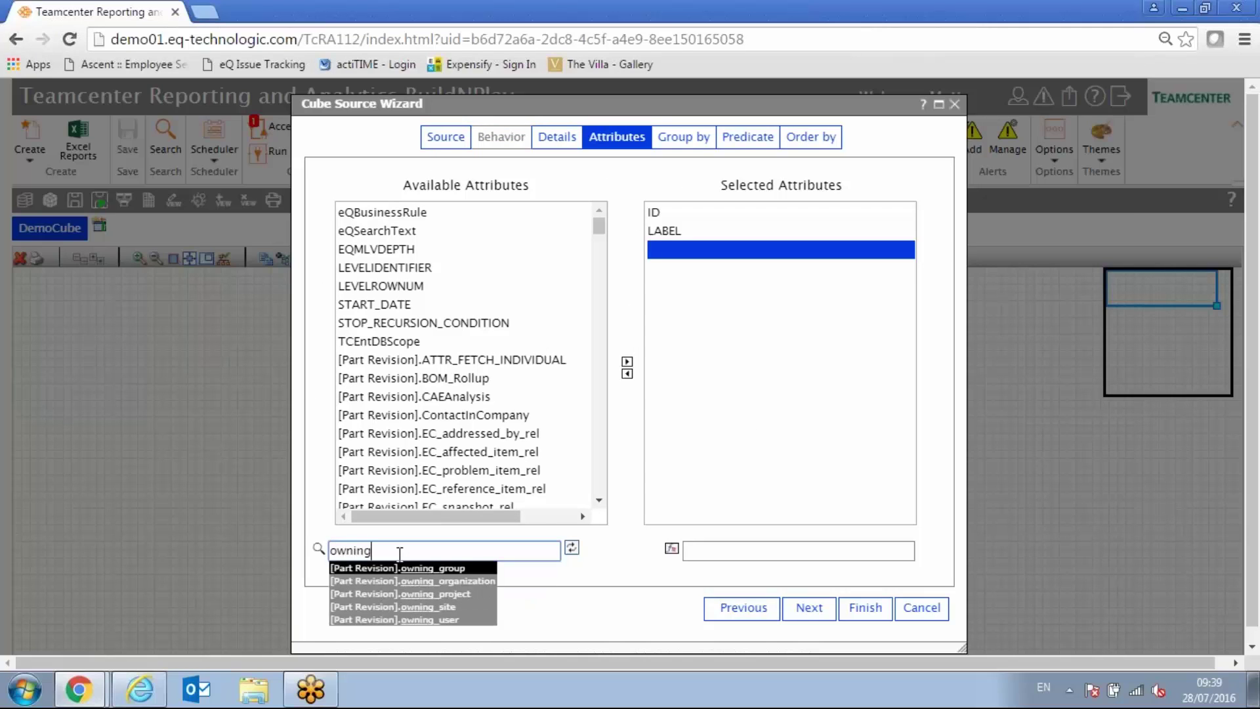
key("Return")
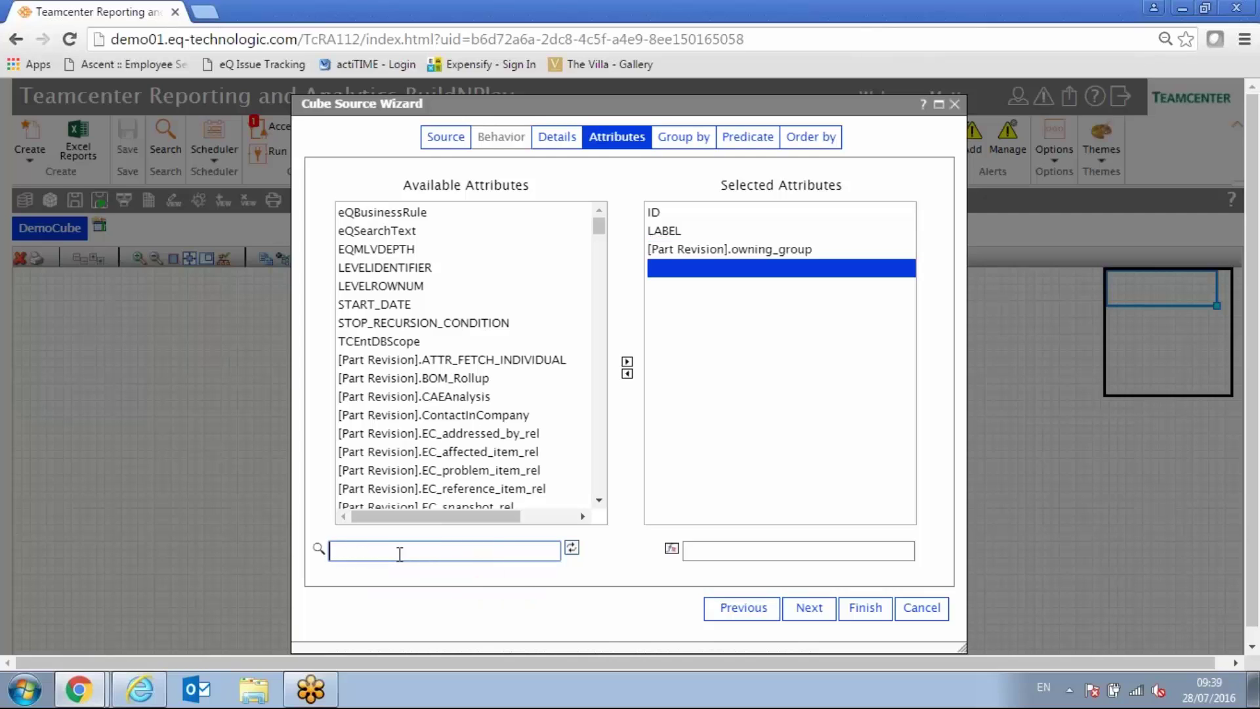
type("owning")
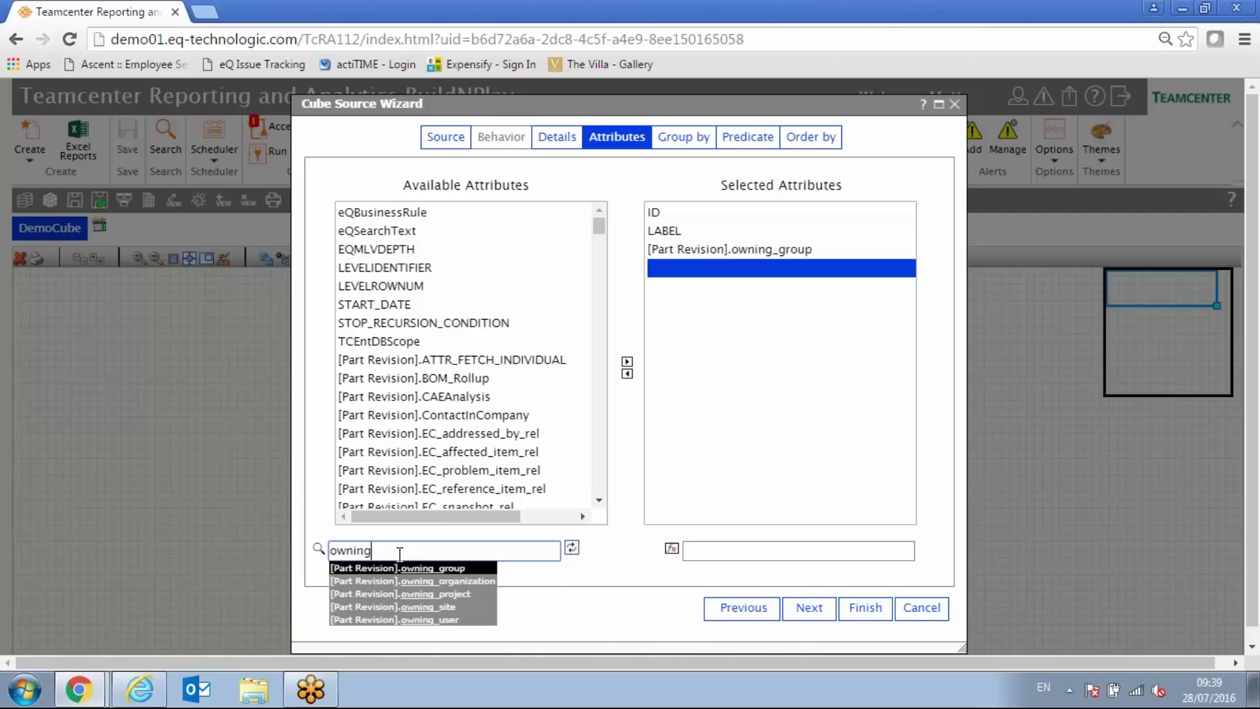
type("_user")
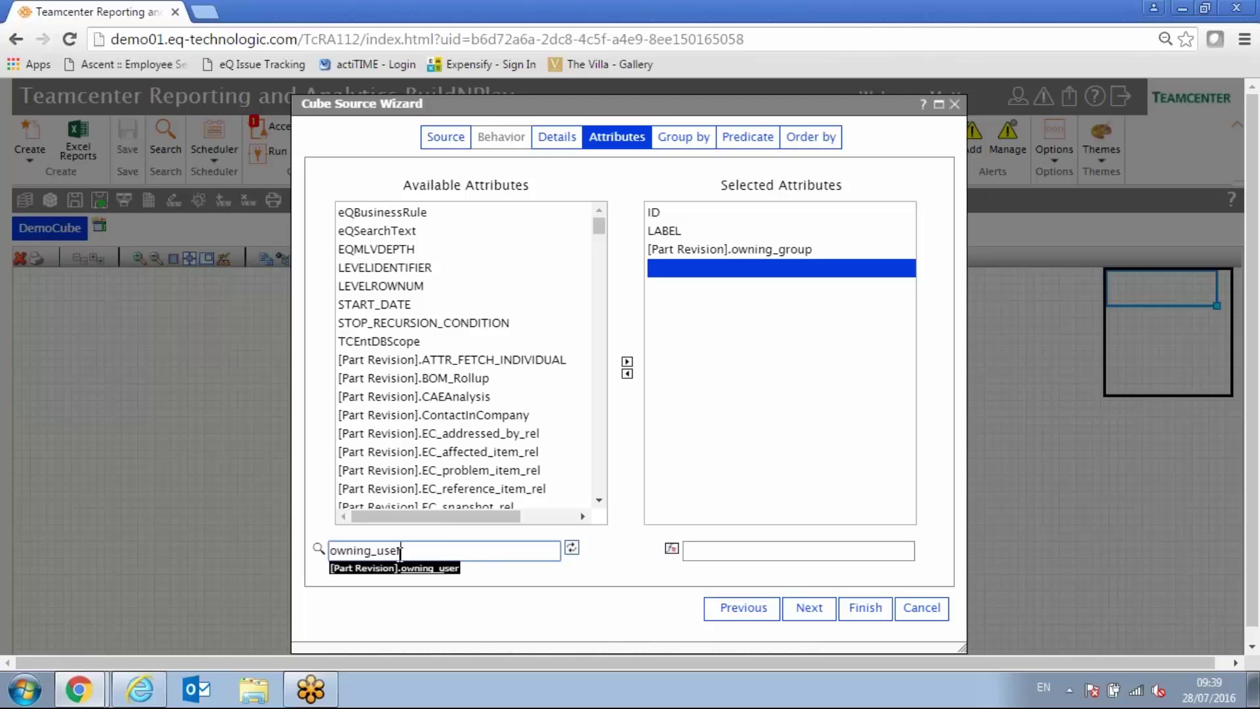
key("Return")
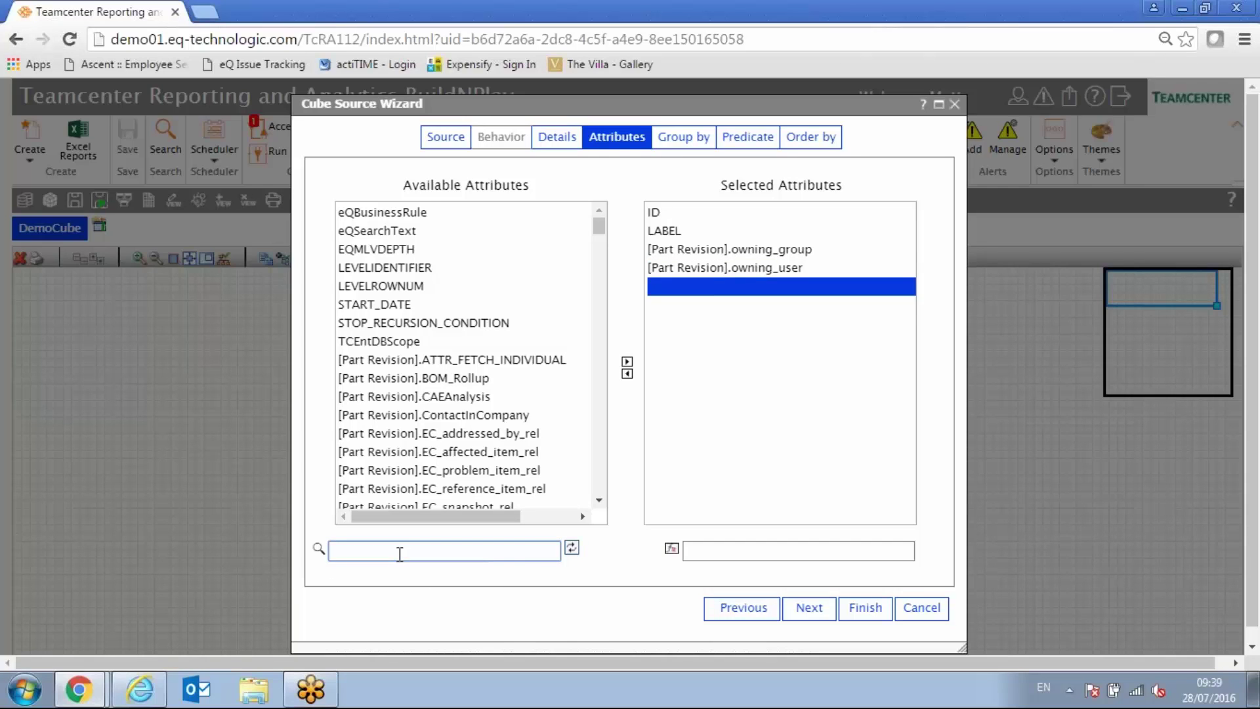
Step: Add the Part Revision attribute object_desc to the selected attributes
type("ibject")
key("BackSpace")
key("BackSpace")
key("BackSpace")
key("BackSpace")
key("BackSpace")
key("BackSpace")
type("ob")
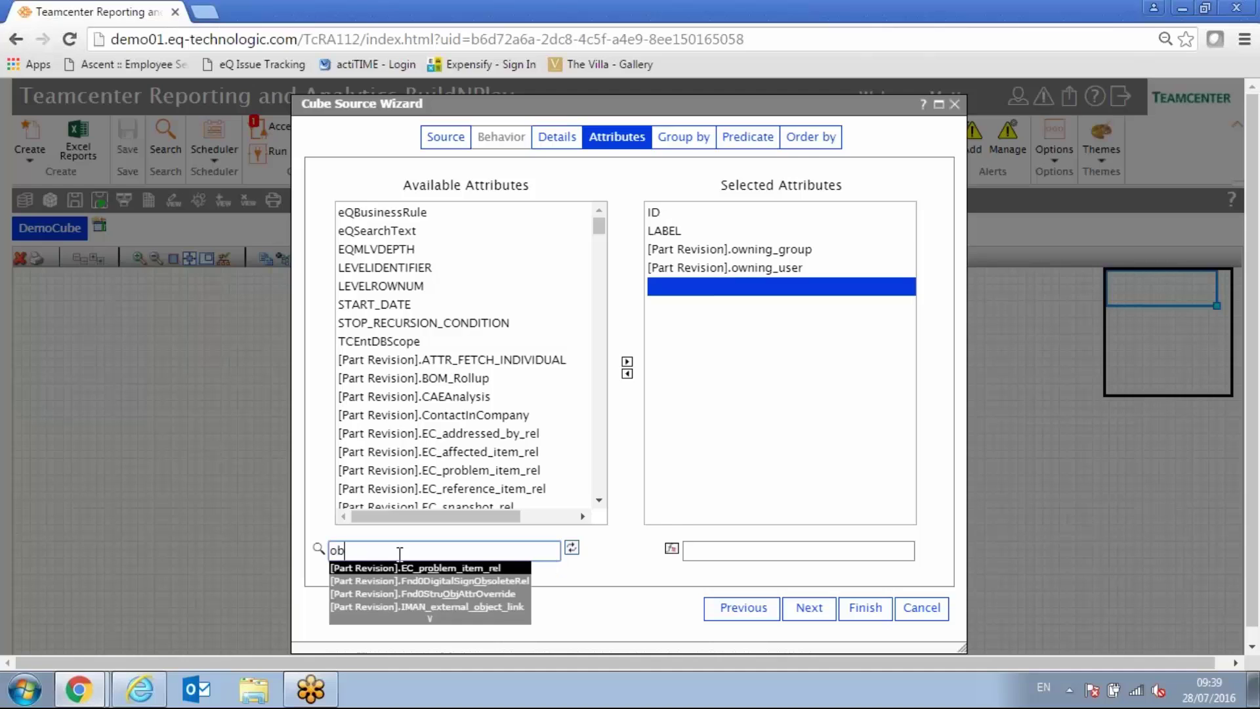
type("ject_")
key("BackSpace")
key("BackSpace")
key("BackSpace")
key("BackSpace")
key("BackSpace")
key("BackSpace")
key("BackSpace")
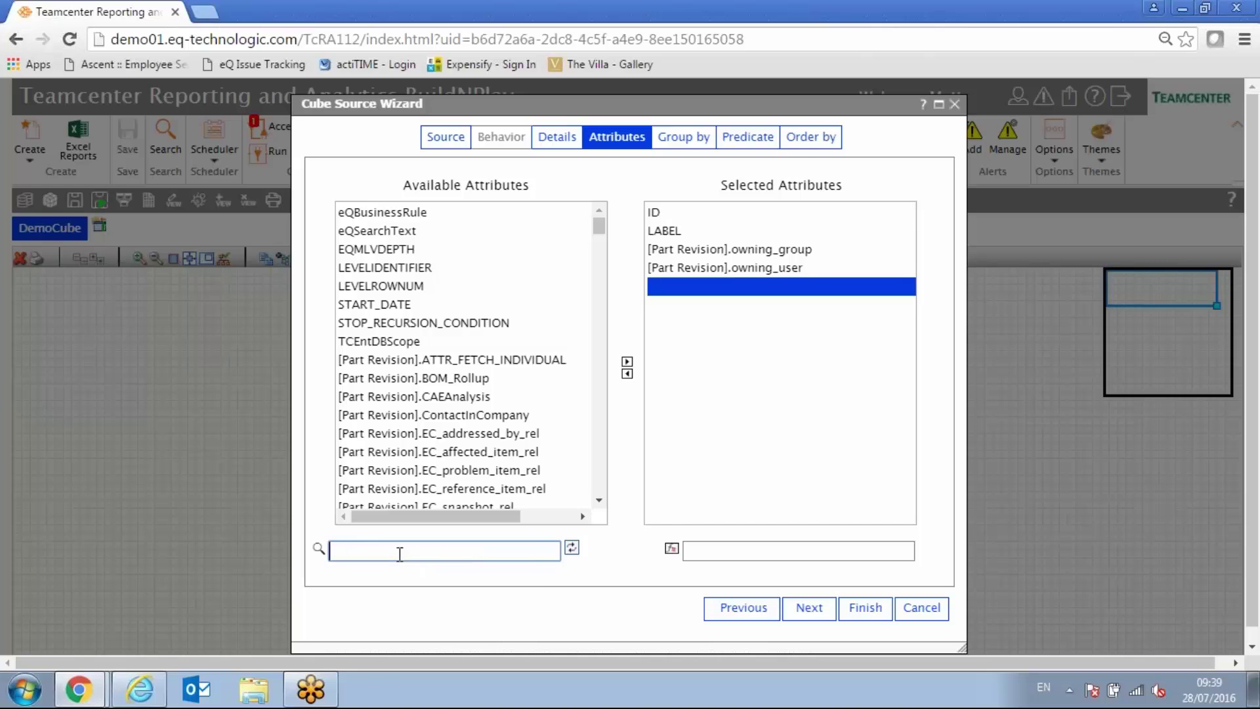
Step: Add the Part Revision attribute item_id to the selected attributes
type("item")
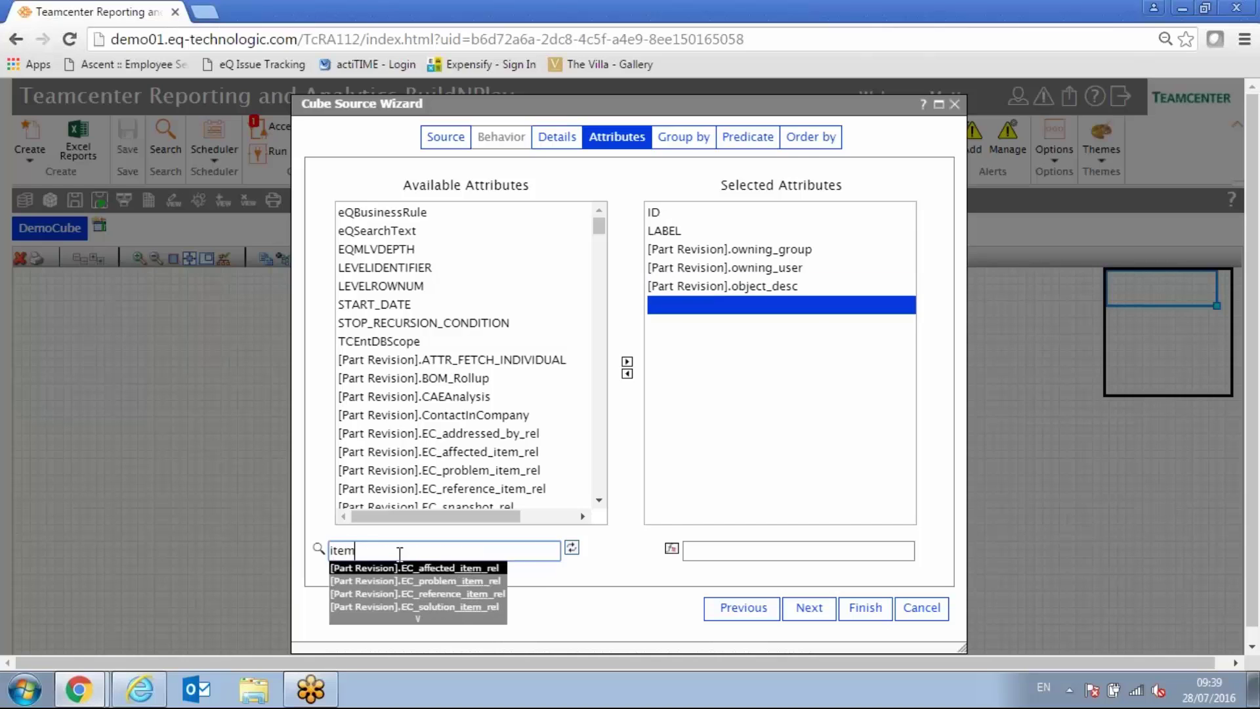
type("_id")
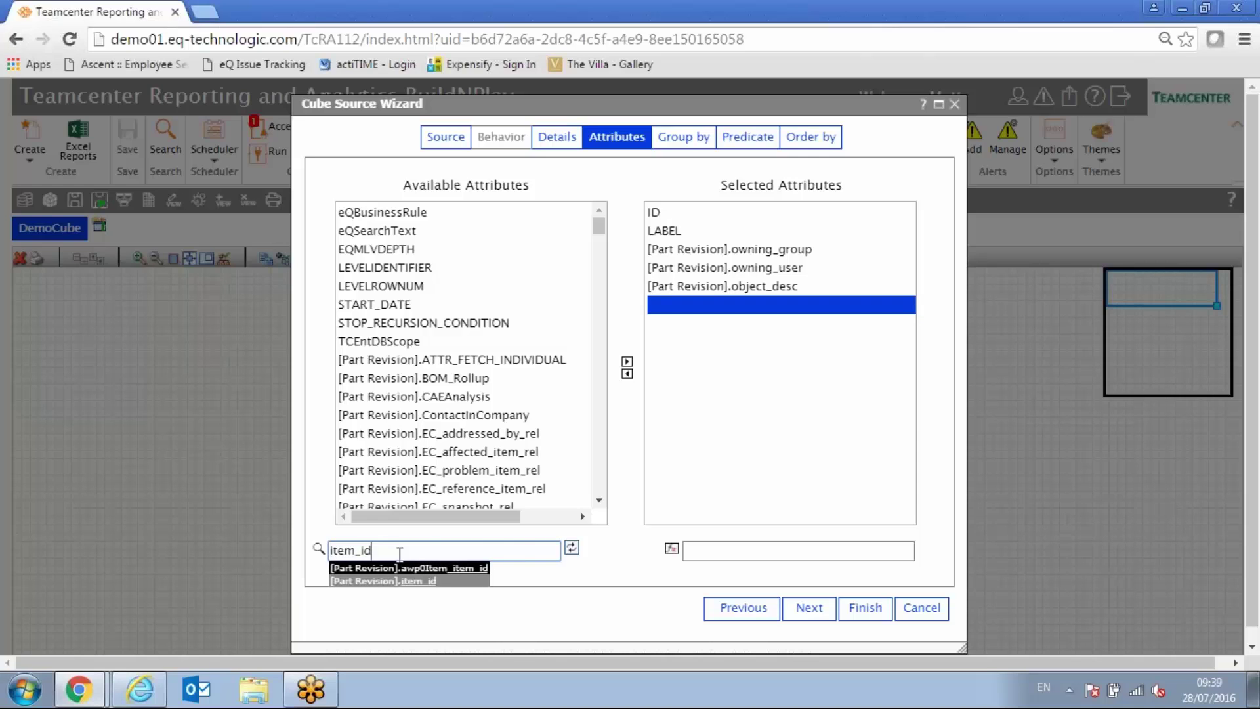
key("Down")
key("Down")
key("Return")
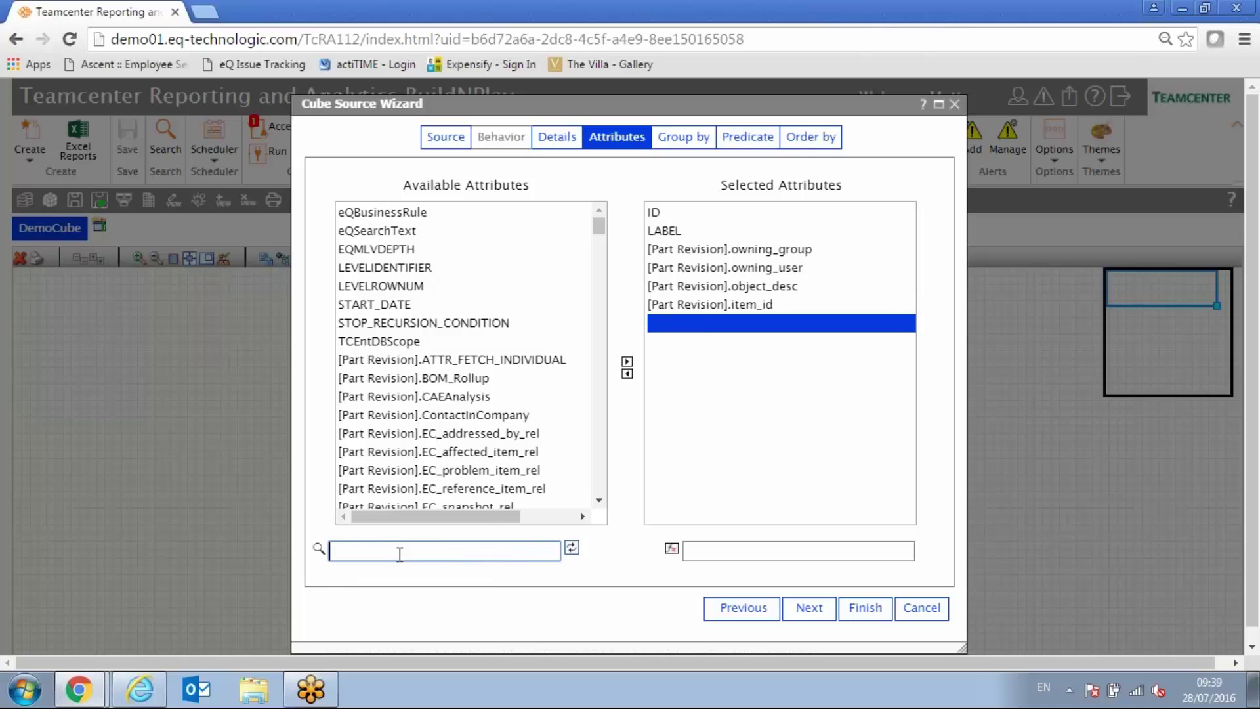
Step: Add the Part Revision attribute release_statuses to the selected attributes and finish the source definition
type("release")
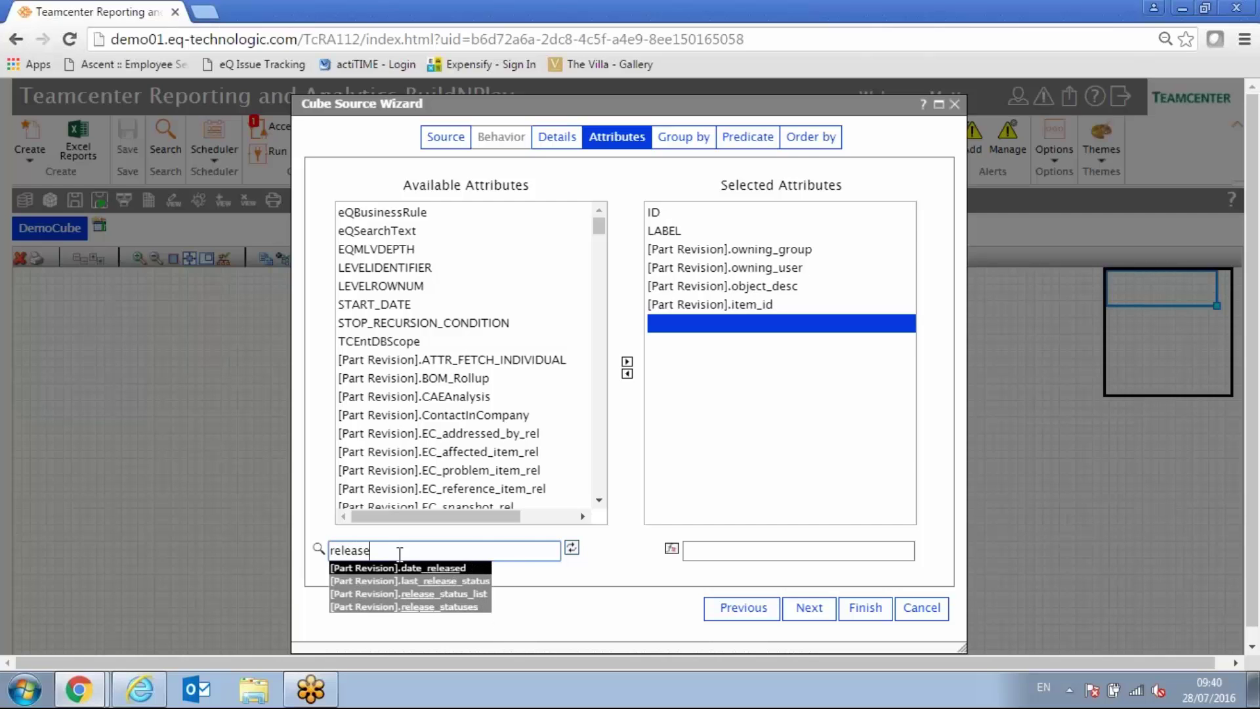
key("Down")
key("Down")
key("Down")
key("Return")
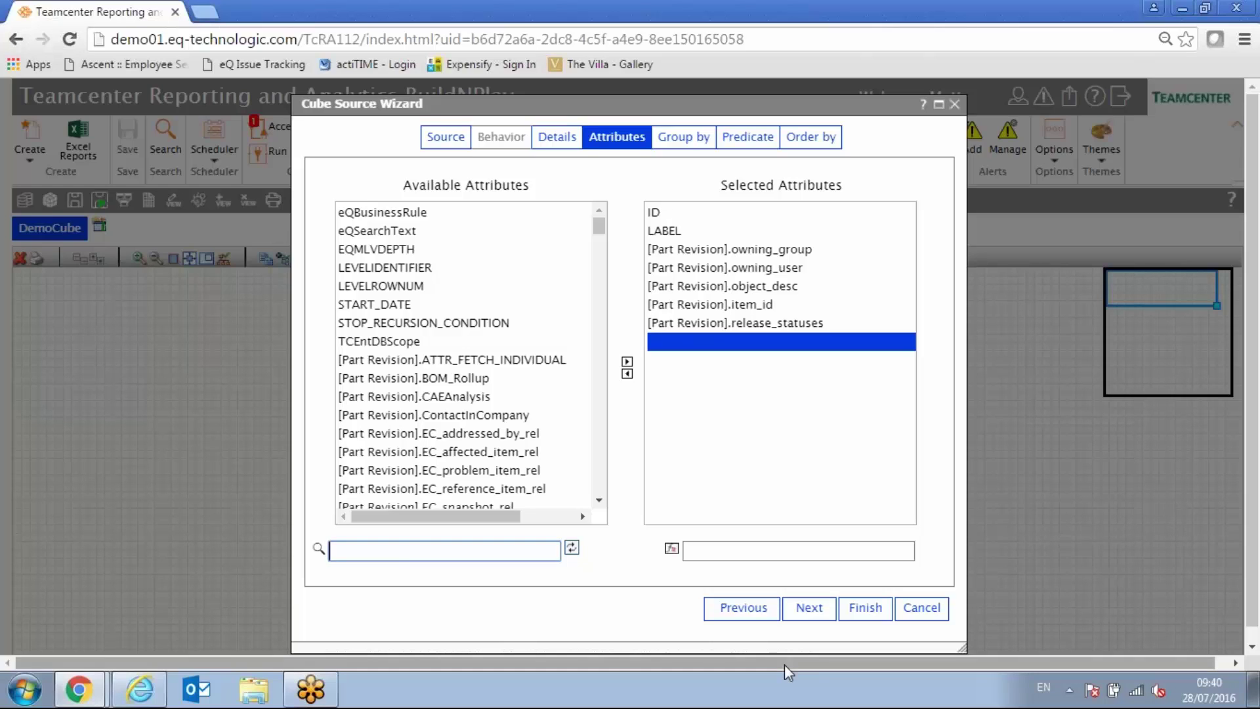
left_click(865, 607)
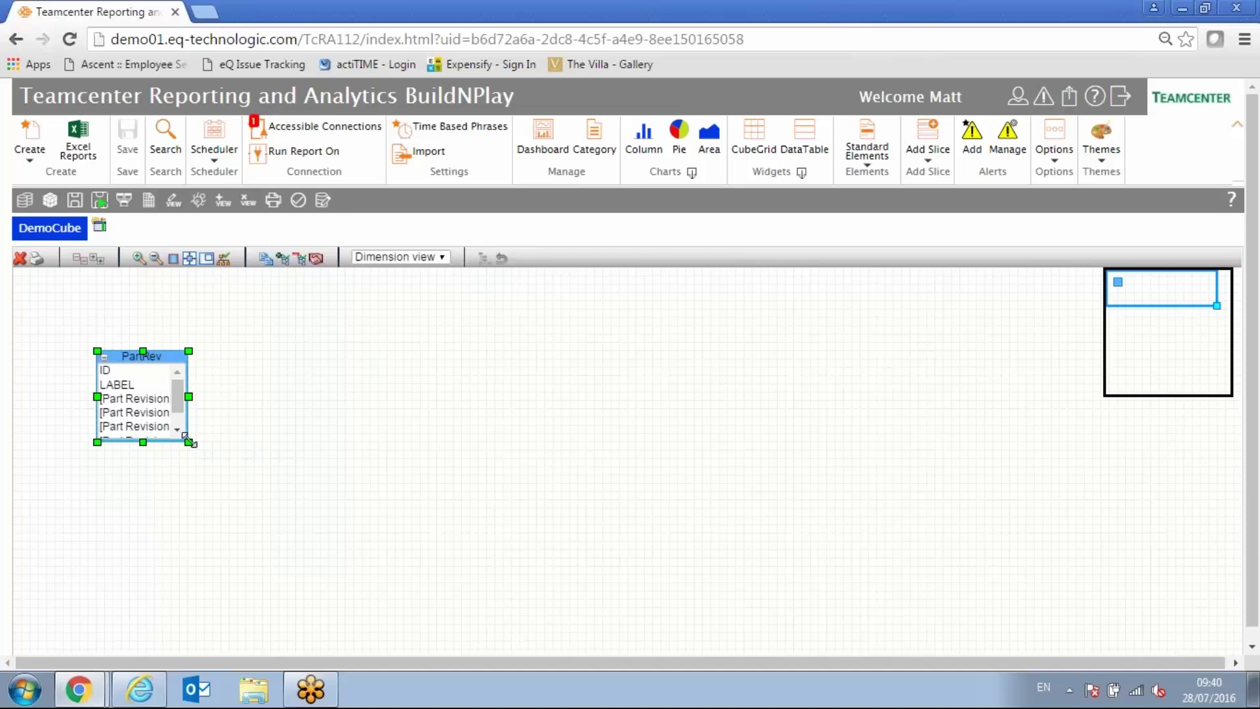
Step: Enlarge the PartRev source box on the canvas until its full attribute list fits
left_click_drag(189, 441, 311, 525)
left_click_drag(366, 558, 371, 558)
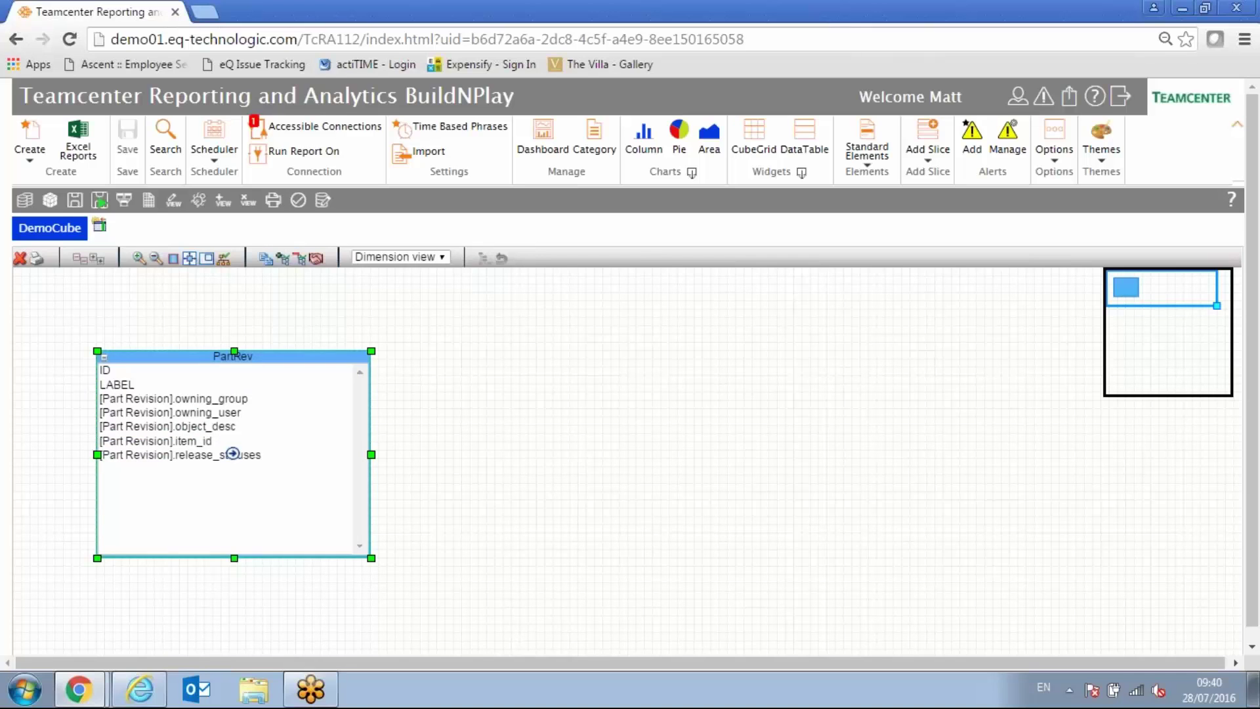
left_click(225, 414)
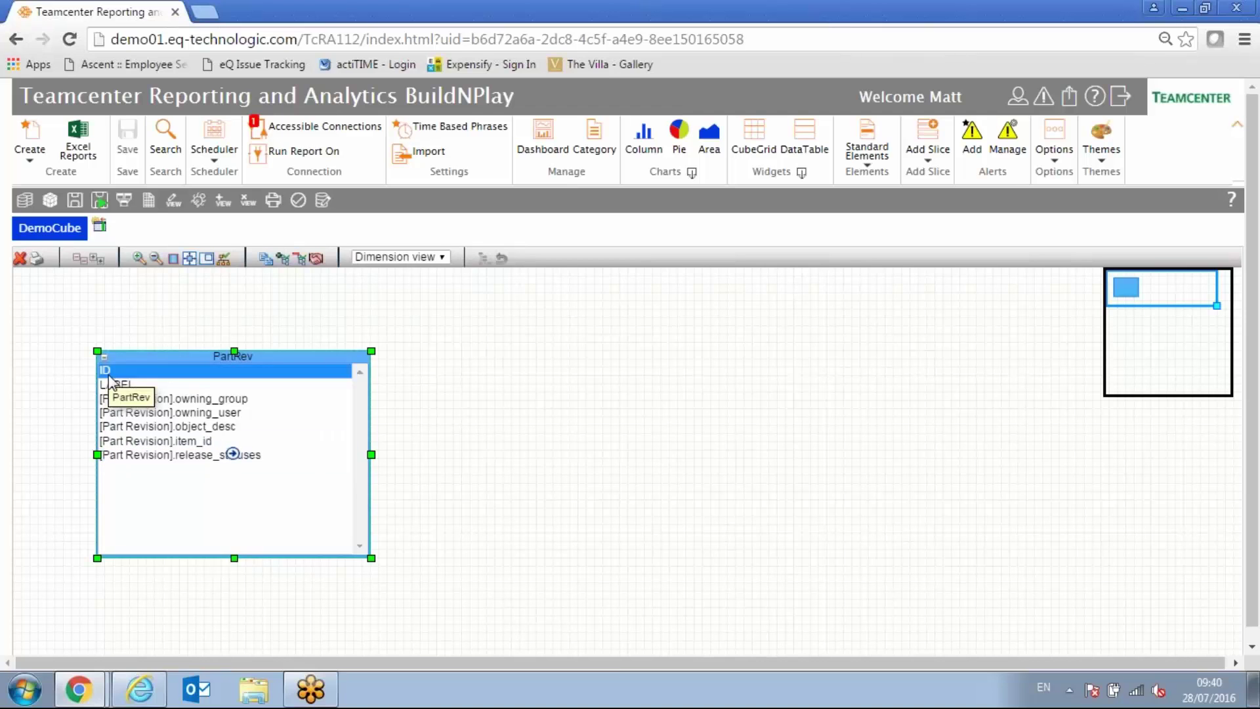
Step: Create a Measure view named CostData in the UK Demo category on the 5 - Purchase data connection
left_click(224, 200)
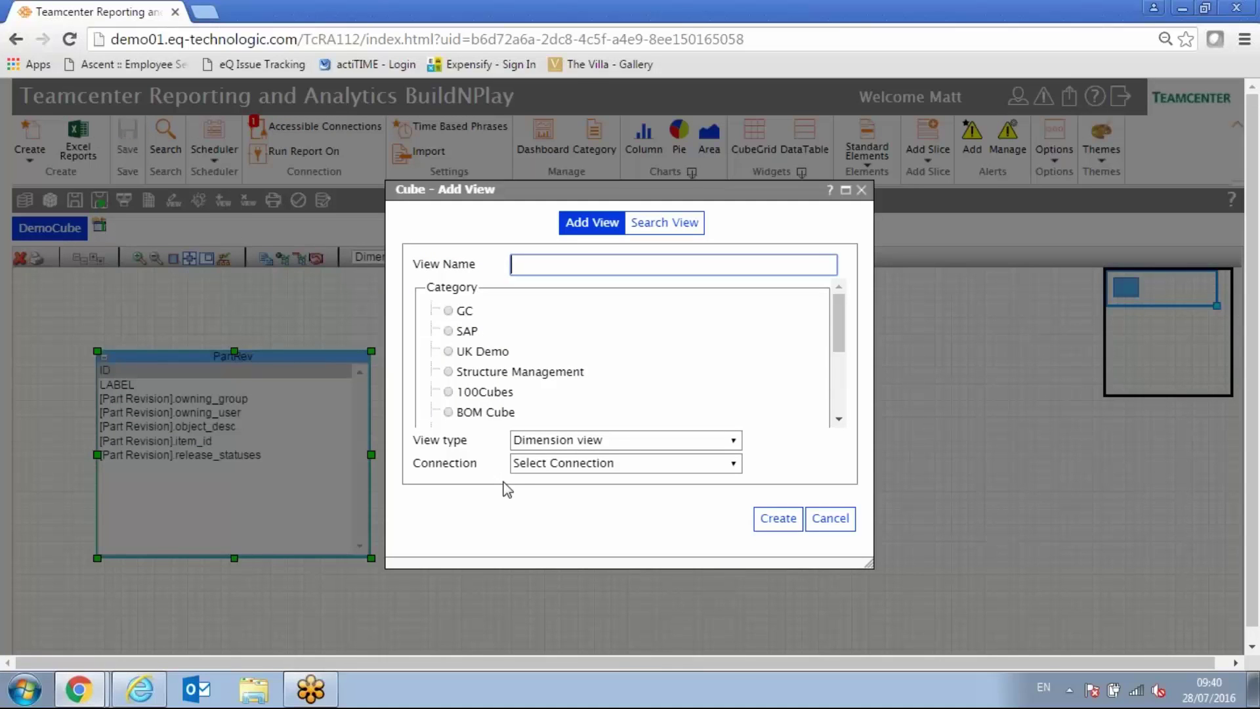
left_click(583, 441)
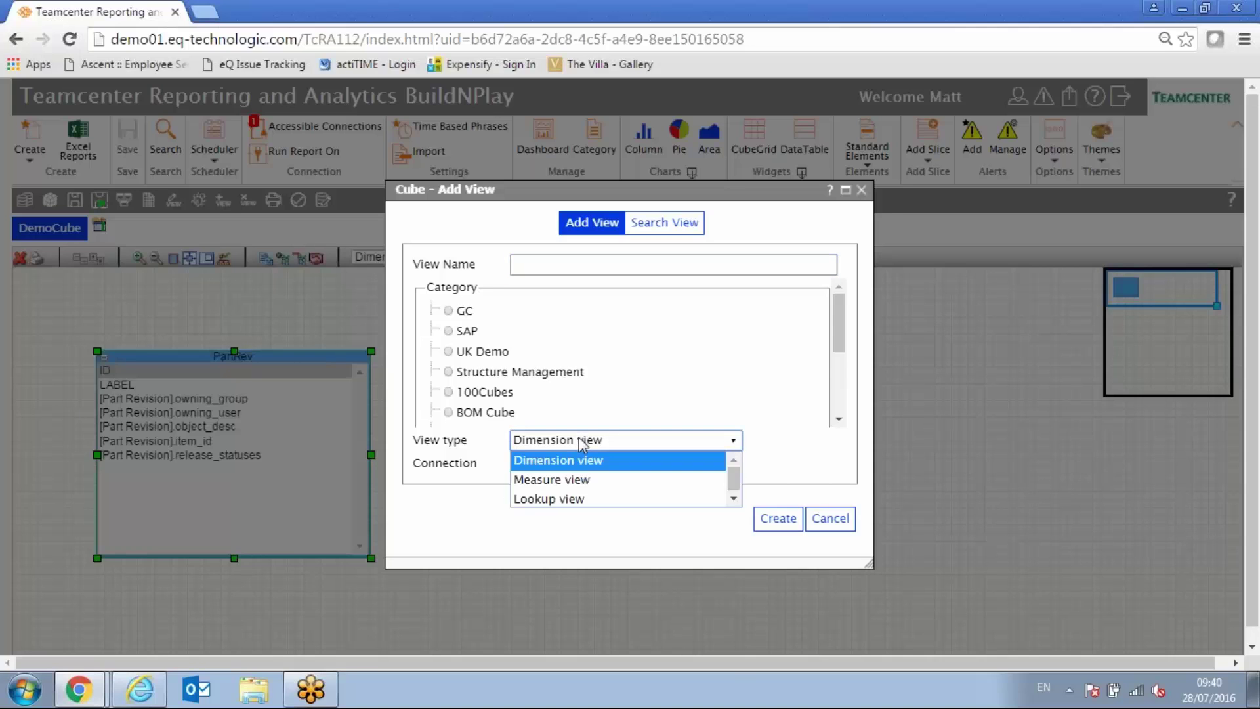
left_click(579, 480)
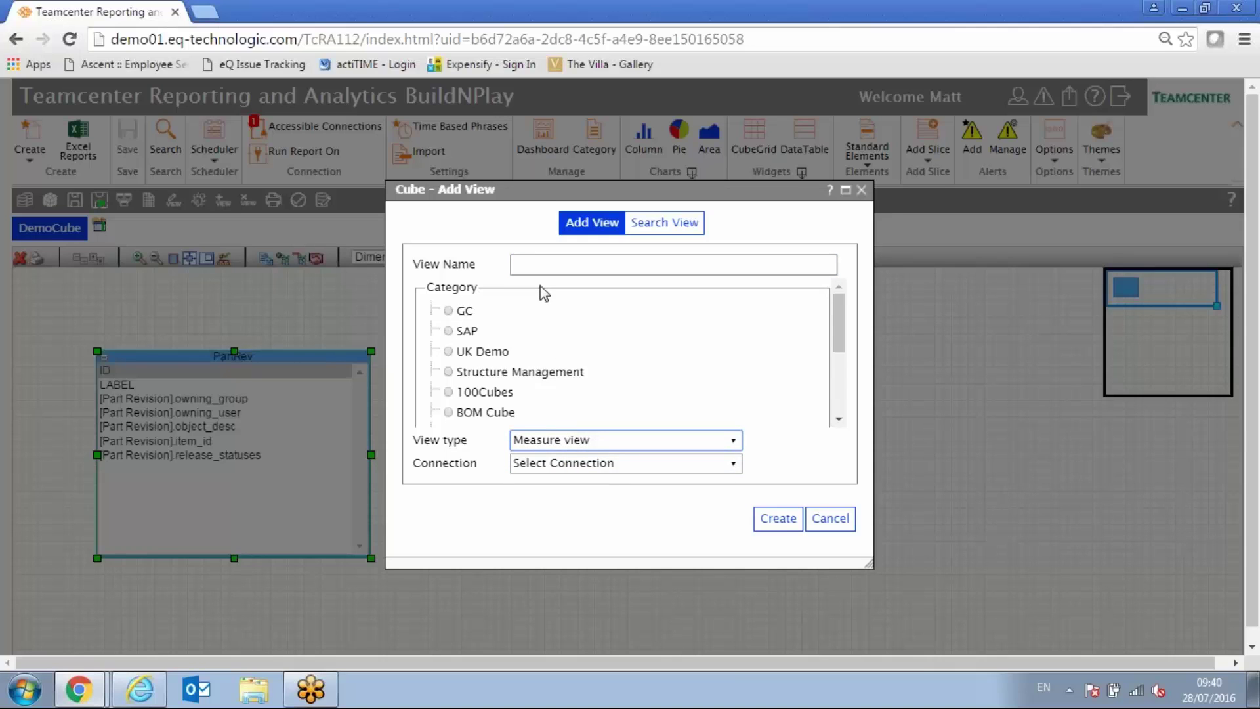
left_click(537, 269)
type("Cos")
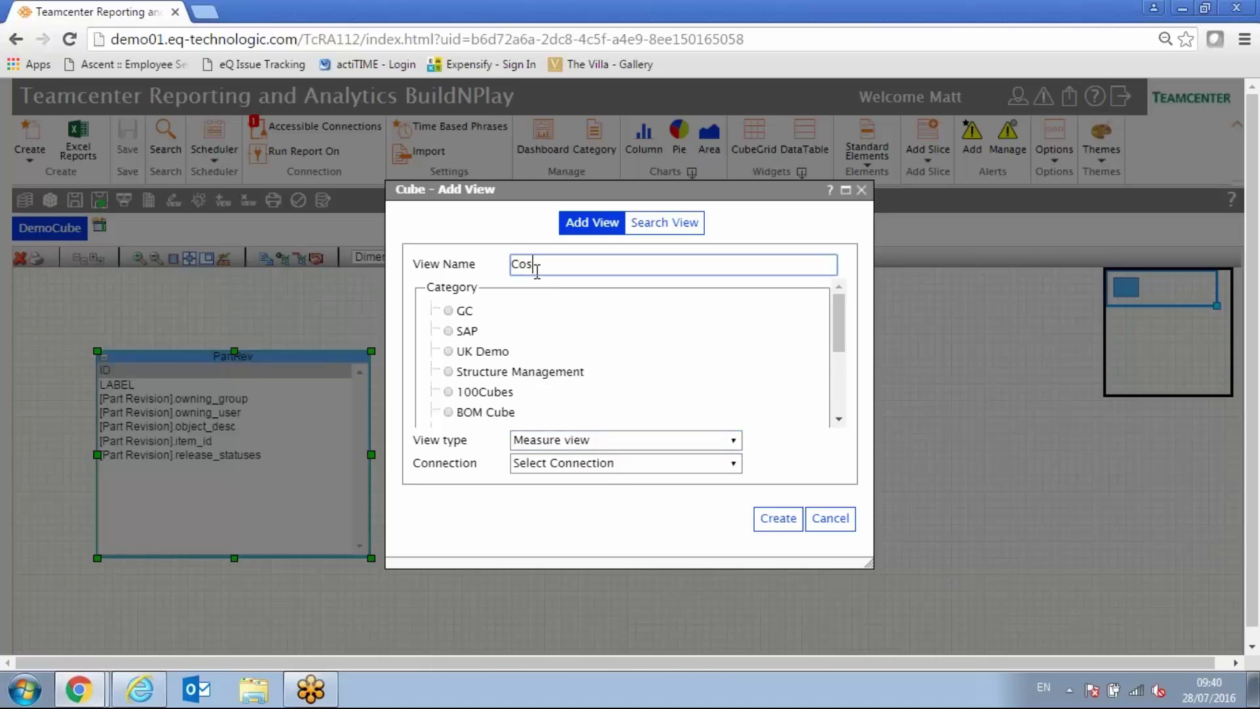
type("tData")
mouse_move(843, 321)
left_mouse_down()
mouse_move(843, 393)
mouse_move(840, 325)
left_mouse_up()
left_click(449, 348)
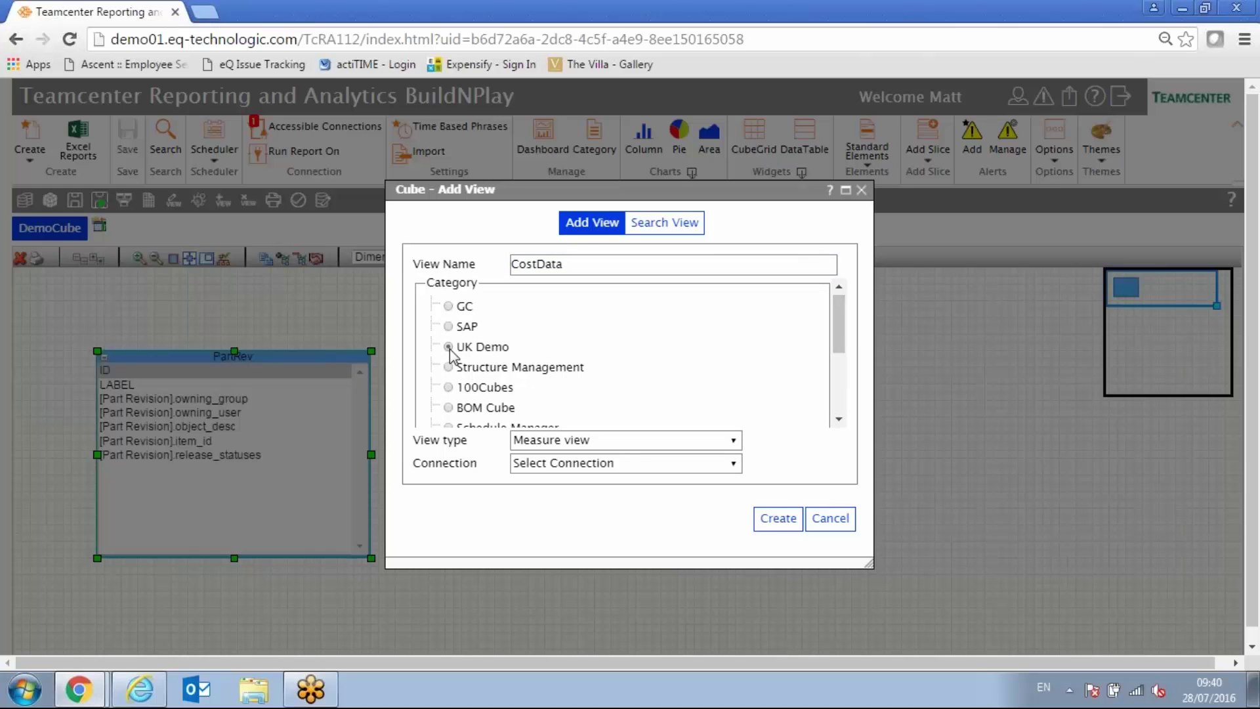
left_click(648, 464)
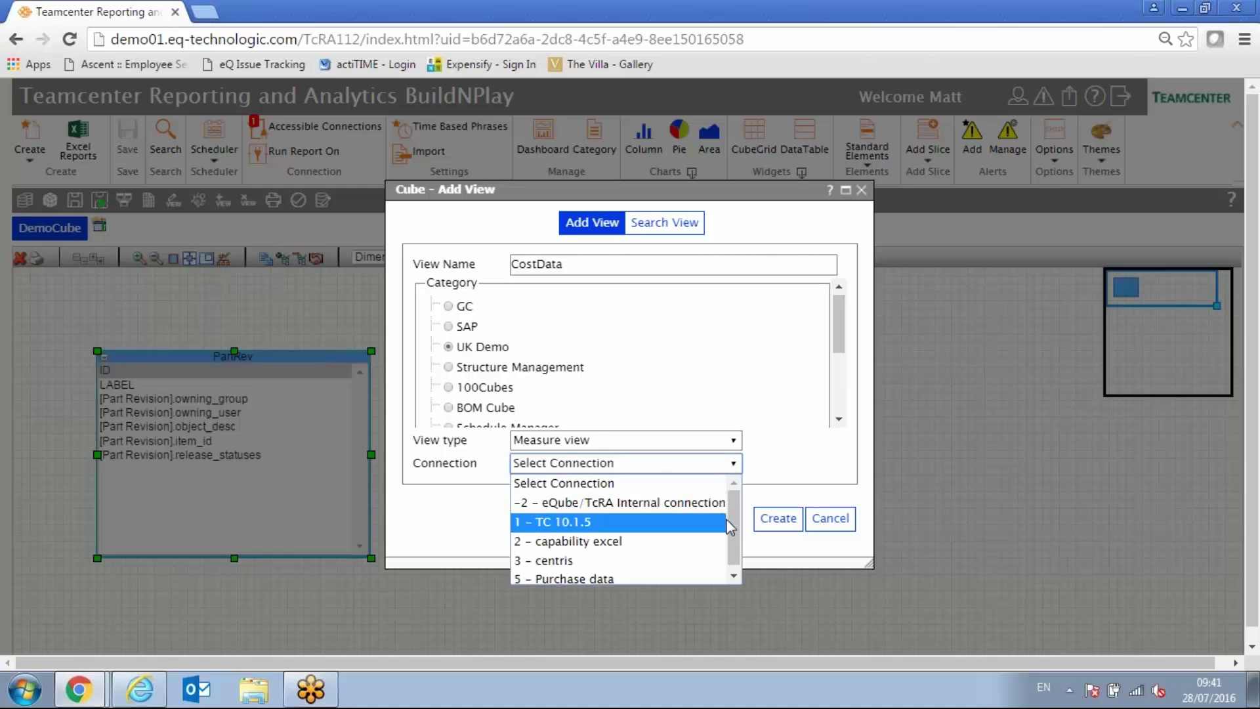
left_click(571, 573)
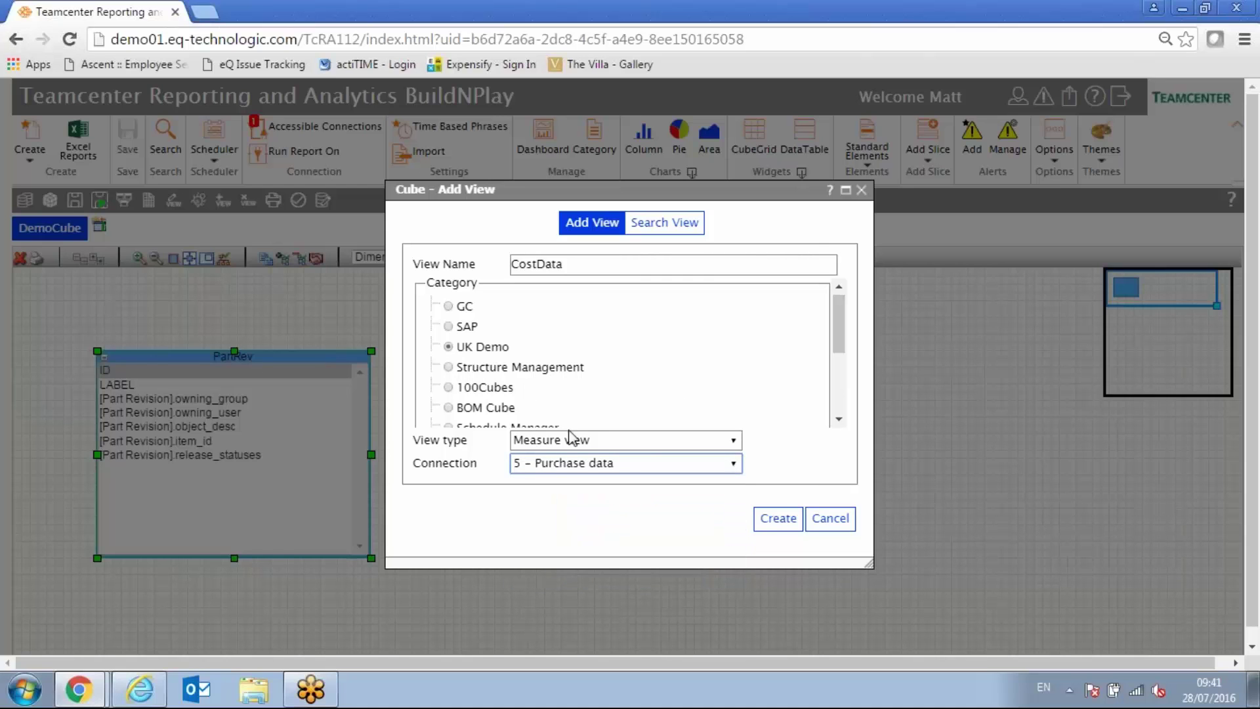
left_click(779, 520)
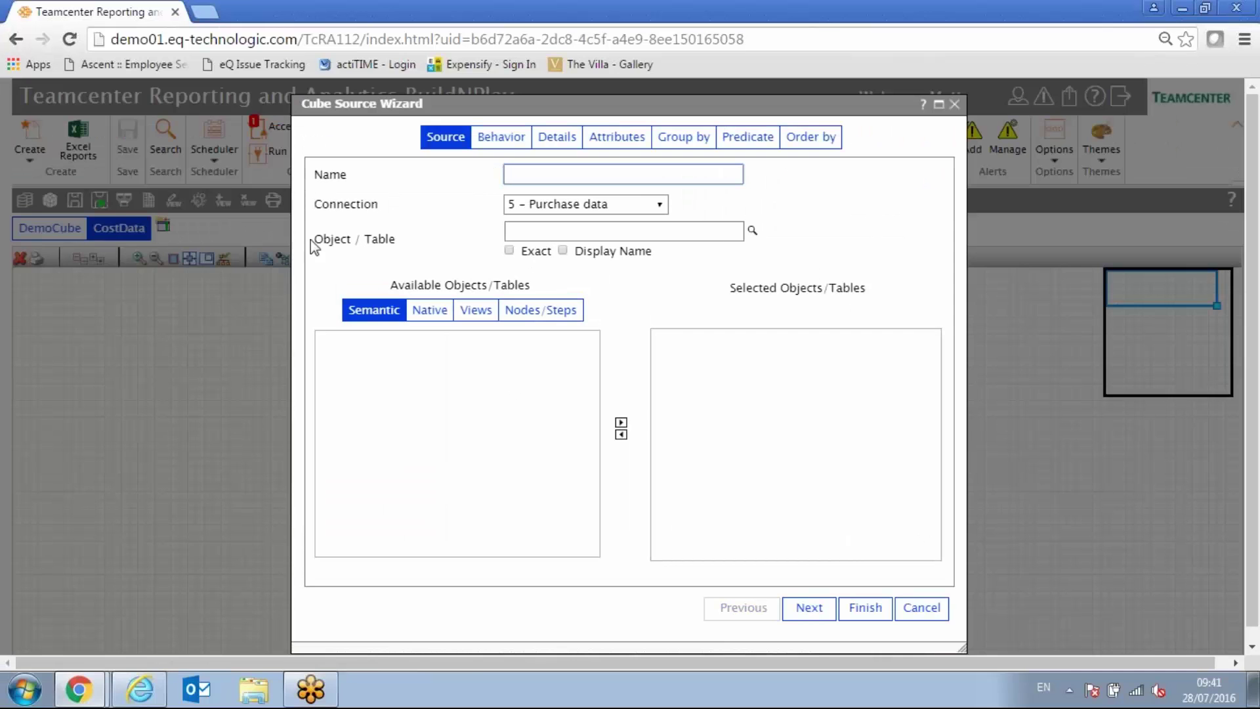
Step: Name the new source CostInfomation and select the native table [Purchasing Demo Data.xlsx].Purchasing for it
left_click_drag(315, 239, 390, 240)
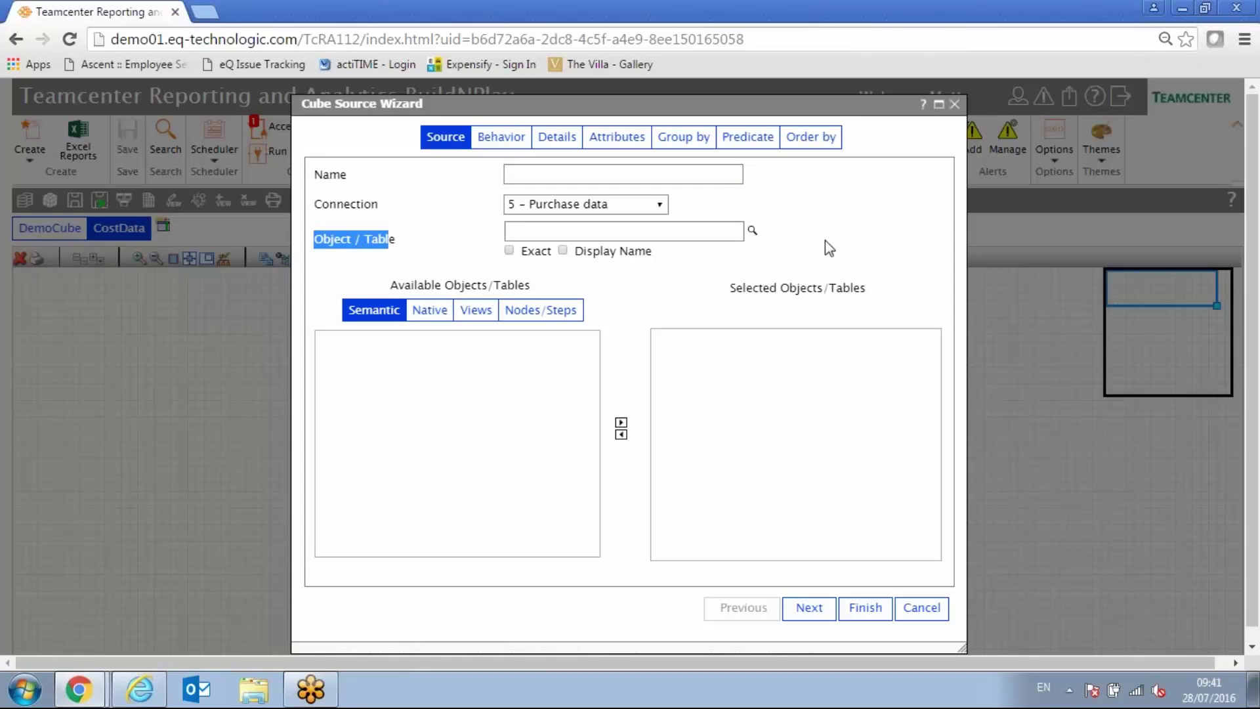
left_click(429, 309)
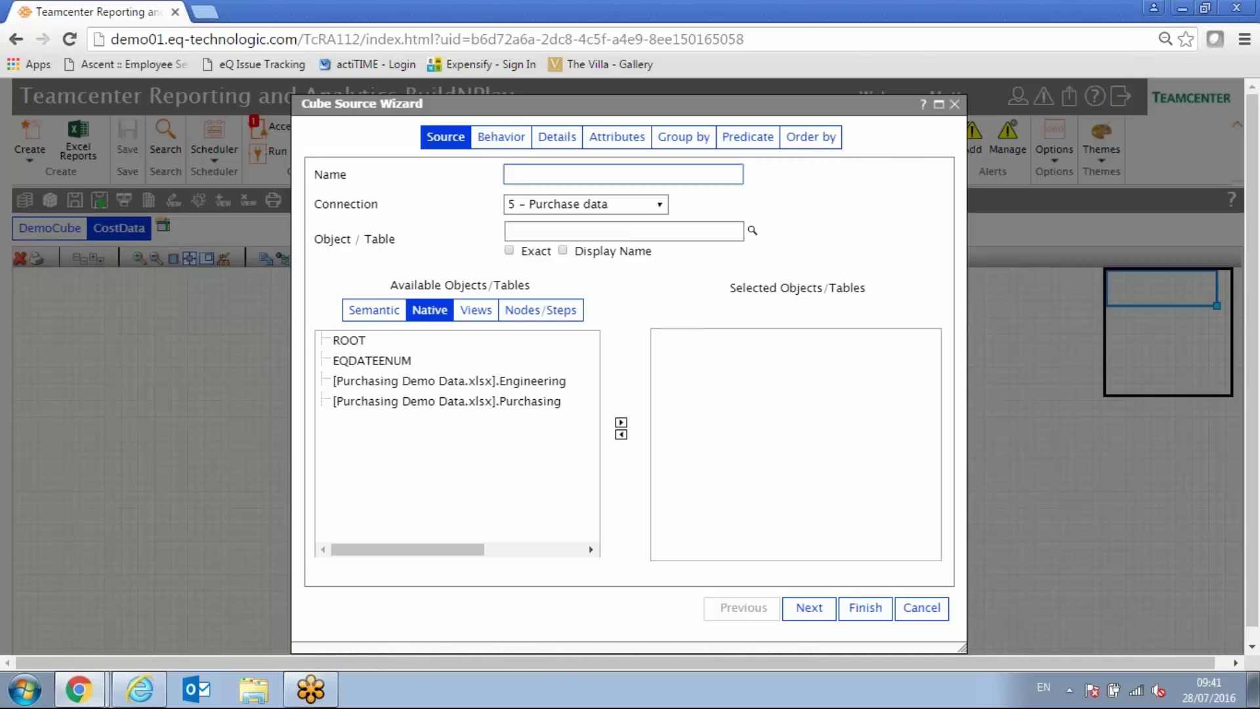
left_click(533, 173)
type("Cost")
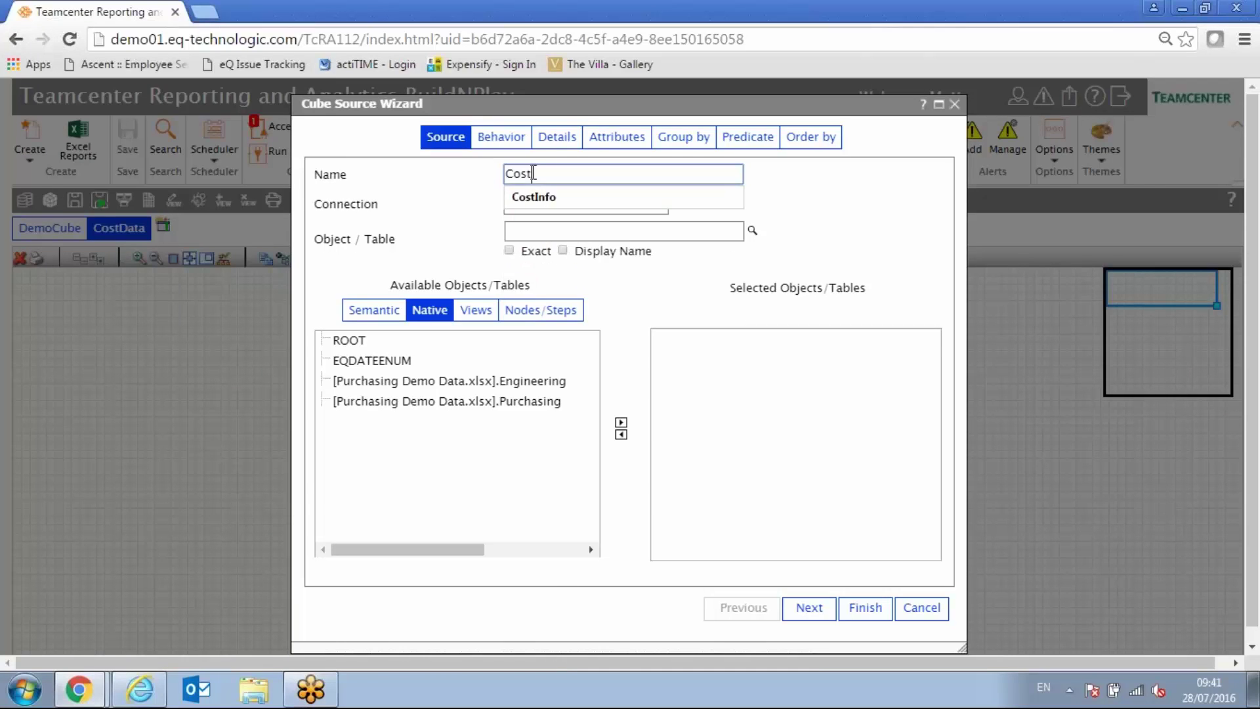
type("Infomation")
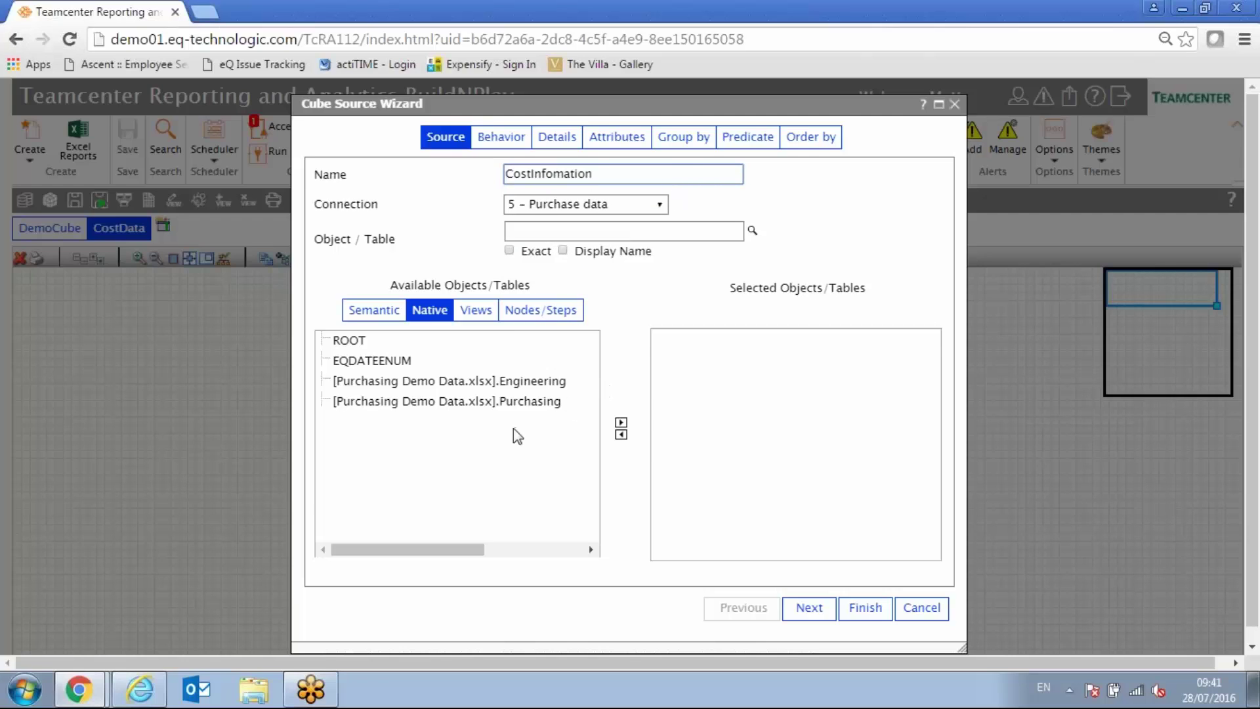
left_click(436, 403)
double_click(436, 403)
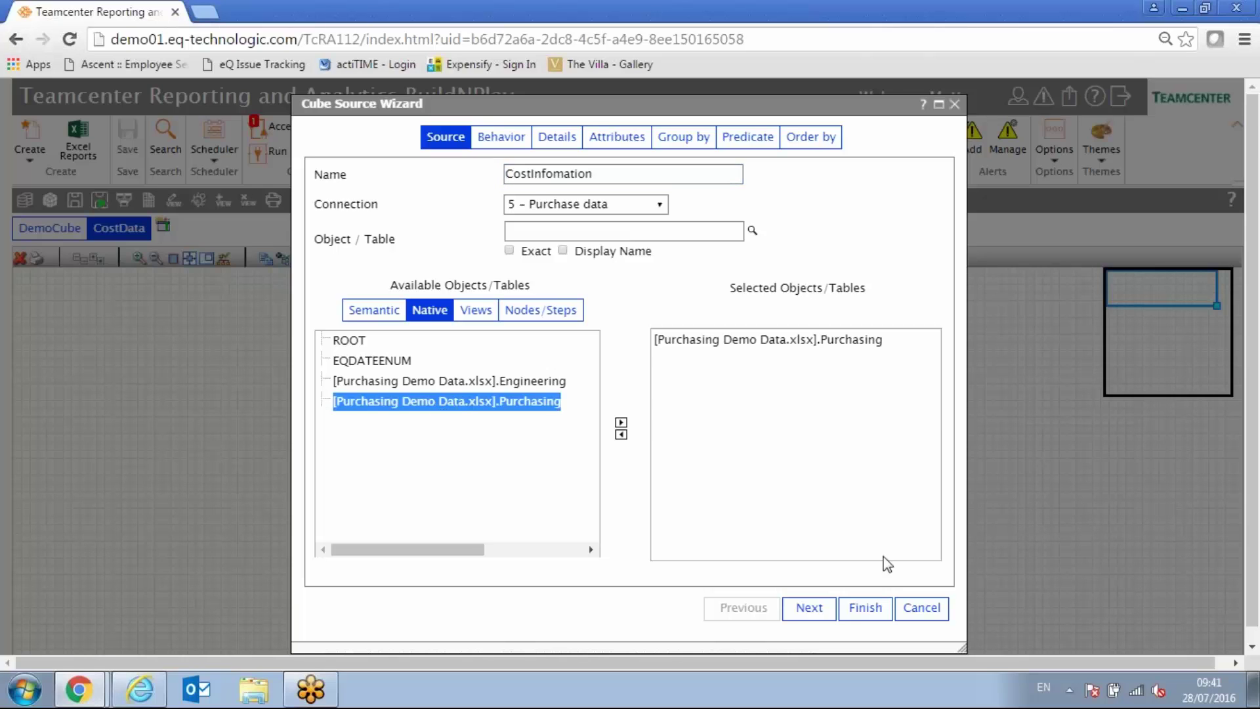
Step: Add the Purchasing attributes Part Number, Unit Cost, Inventory Quantity and Supplier to the selected attributes
left_click(814, 614)
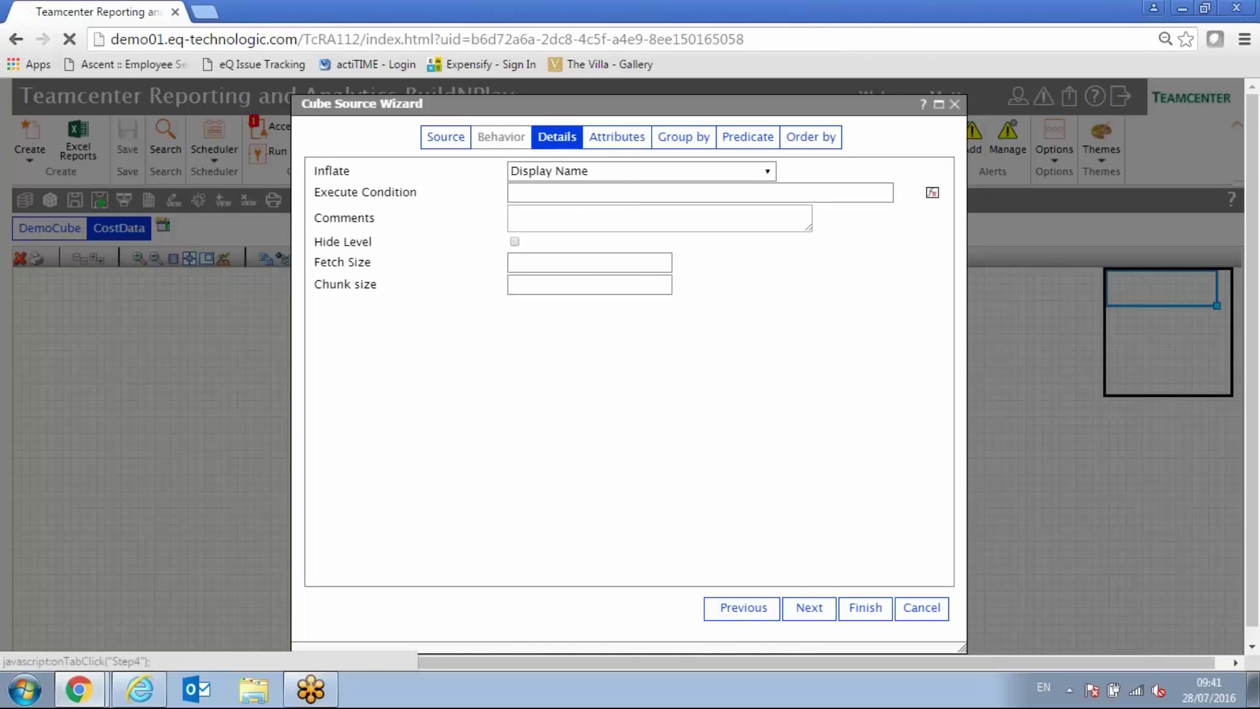
left_click(601, 141)
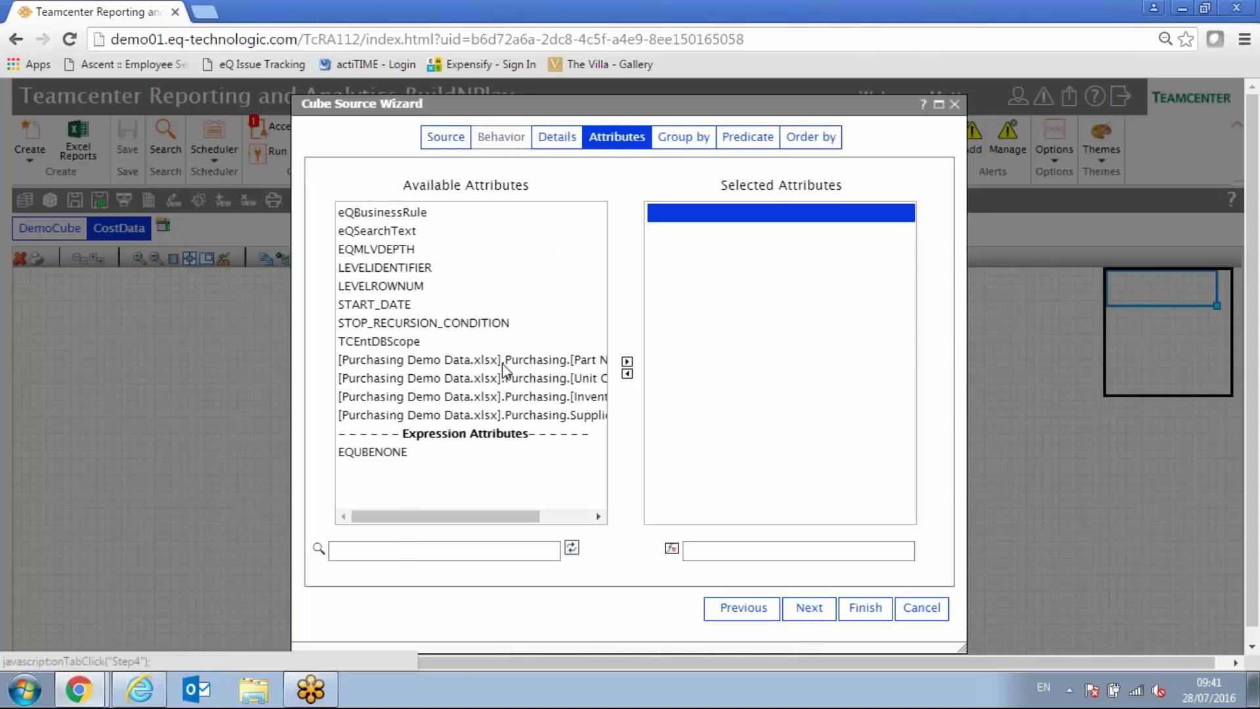
left_click(458, 366)
left_click(501, 418, "shift")
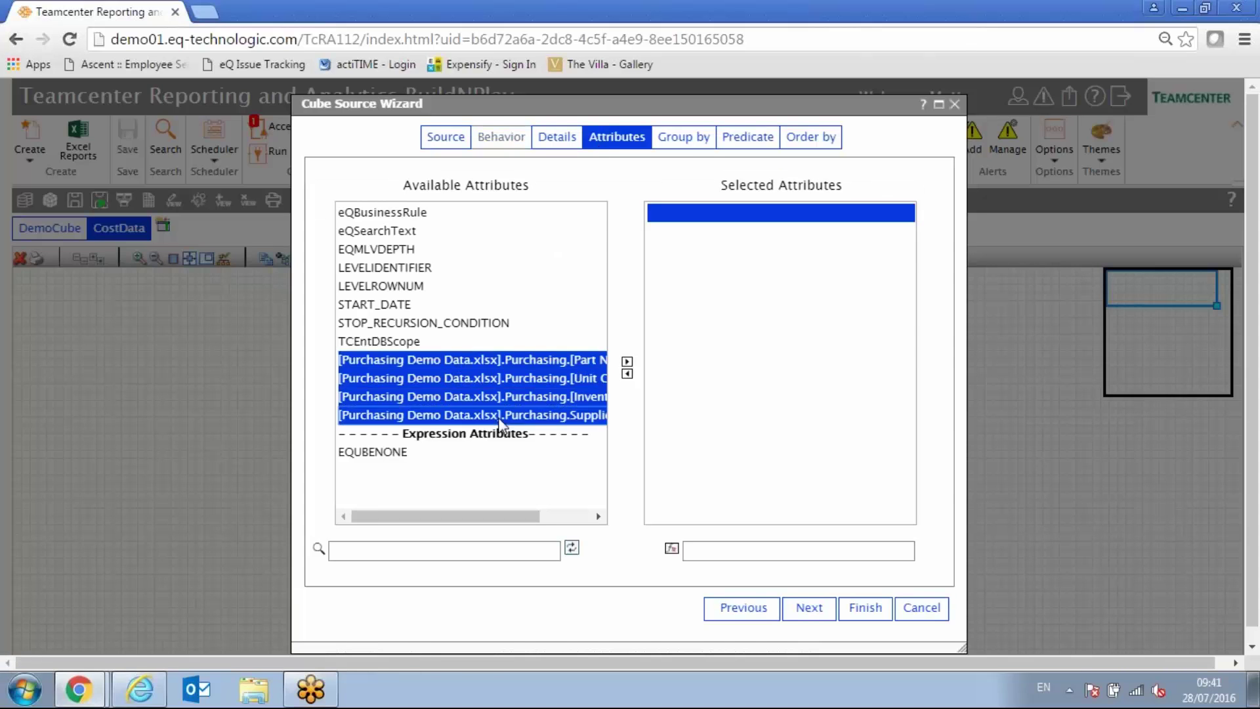
left_click(627, 364)
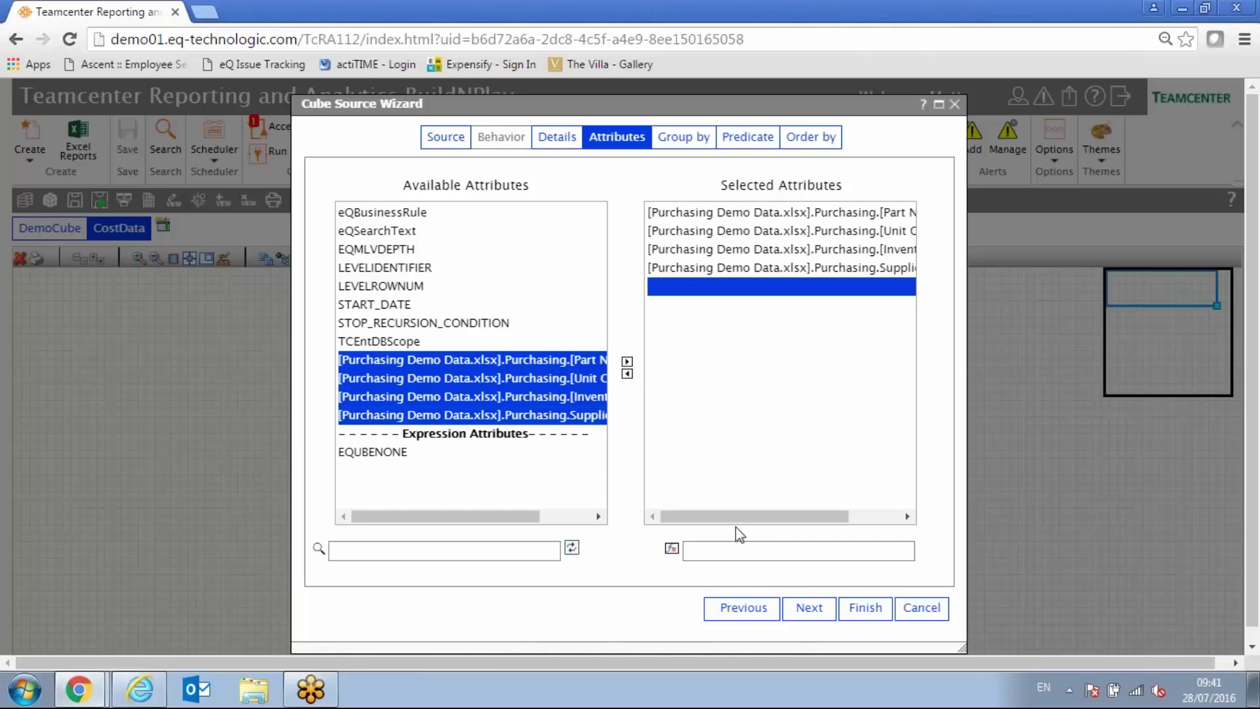
Step: Check the full names of the selected attributes, finish the source definition and enlarge its box on the canvas
left_click_drag(730, 517, 869, 516)
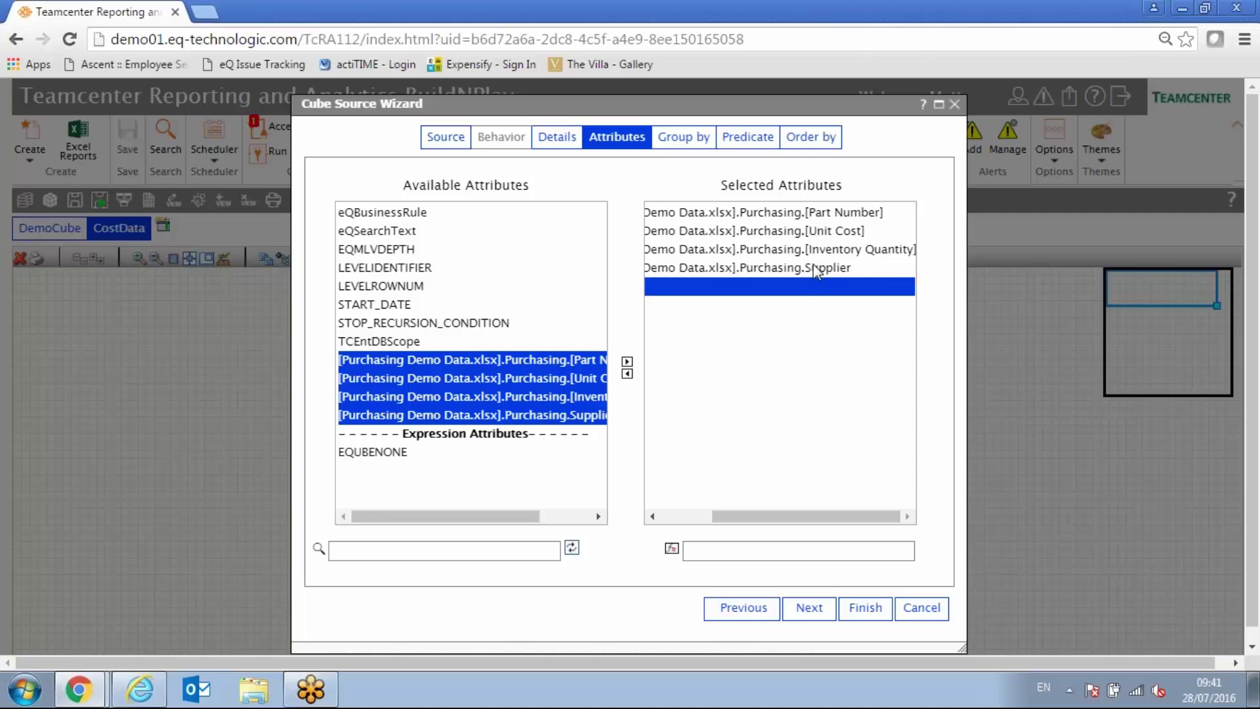
left_click_drag(799, 516, 686, 540)
left_click(863, 606)
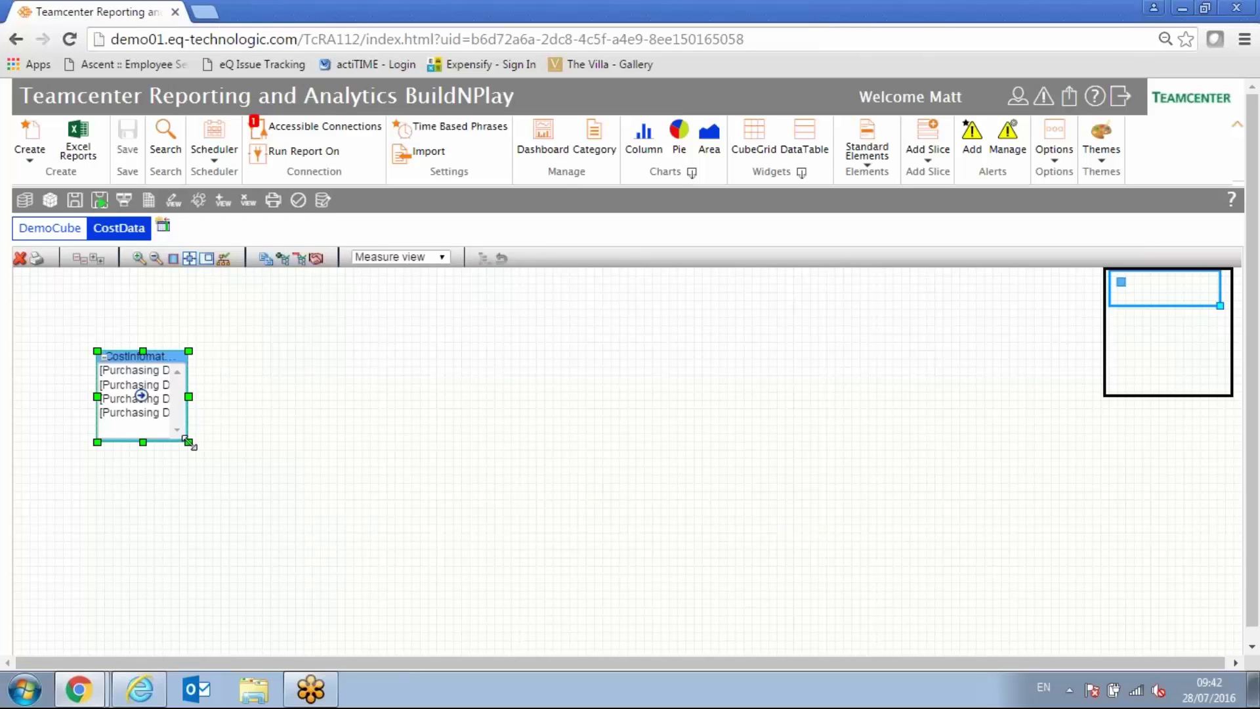
left_click_drag(189, 442, 347, 558)
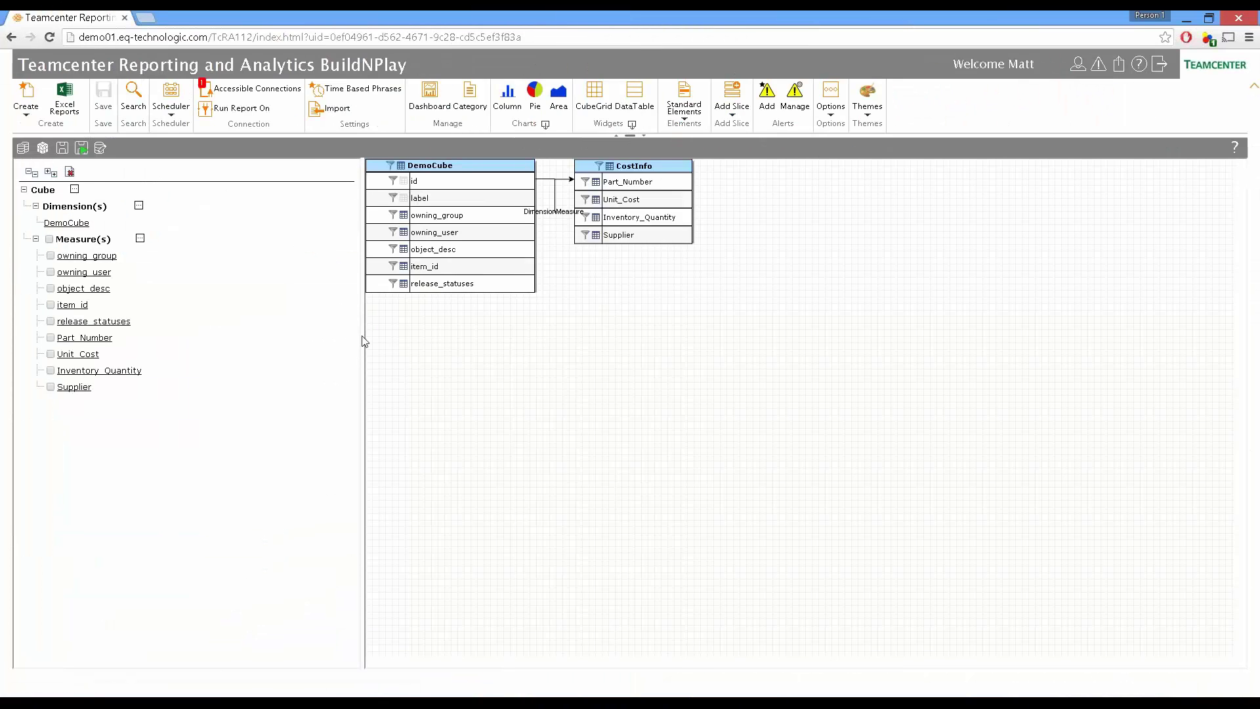
Step: Move the DemoCube and CostInfo tables apart on the canvas, with CostInfo to the upper right of DemoCube
left_click(453, 167)
left_click_drag(453, 167, 540, 430)
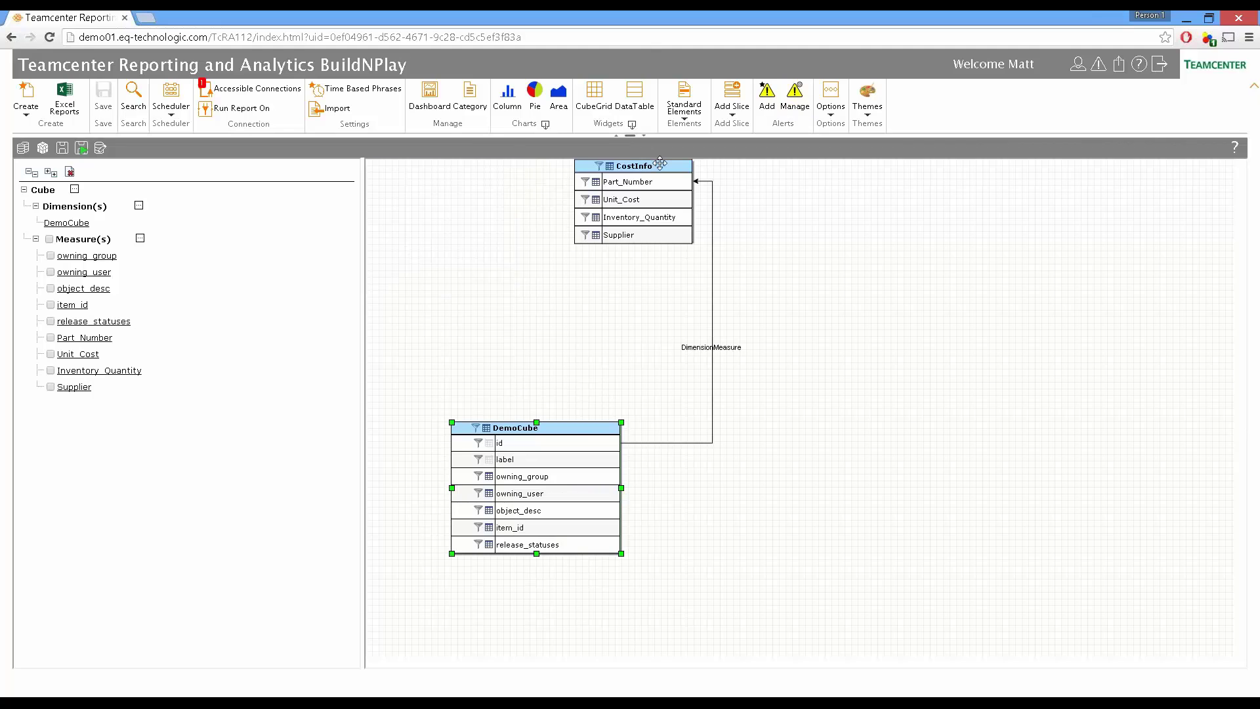
left_click_drag(661, 168, 912, 347)
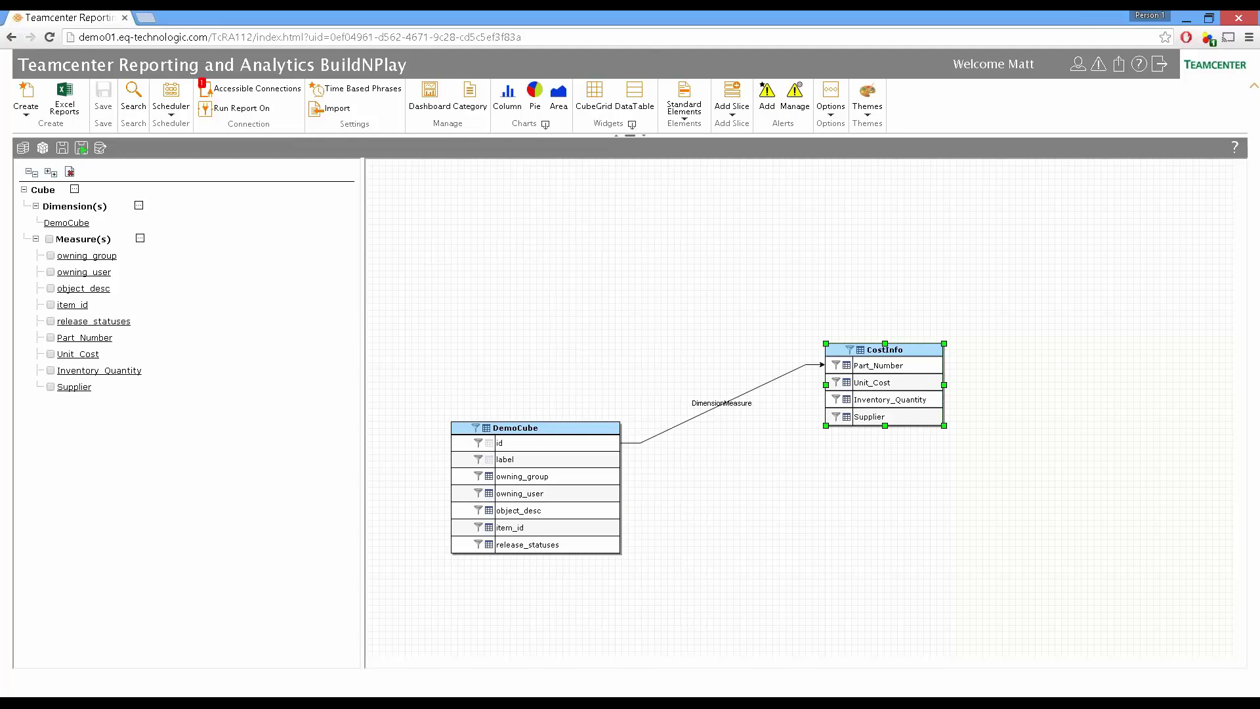
Step: Replace the link from DemoCube's id to CostInfo's Part_Number with a link from item_id to Part_Number
left_click(735, 397)
right_click(741, 396)
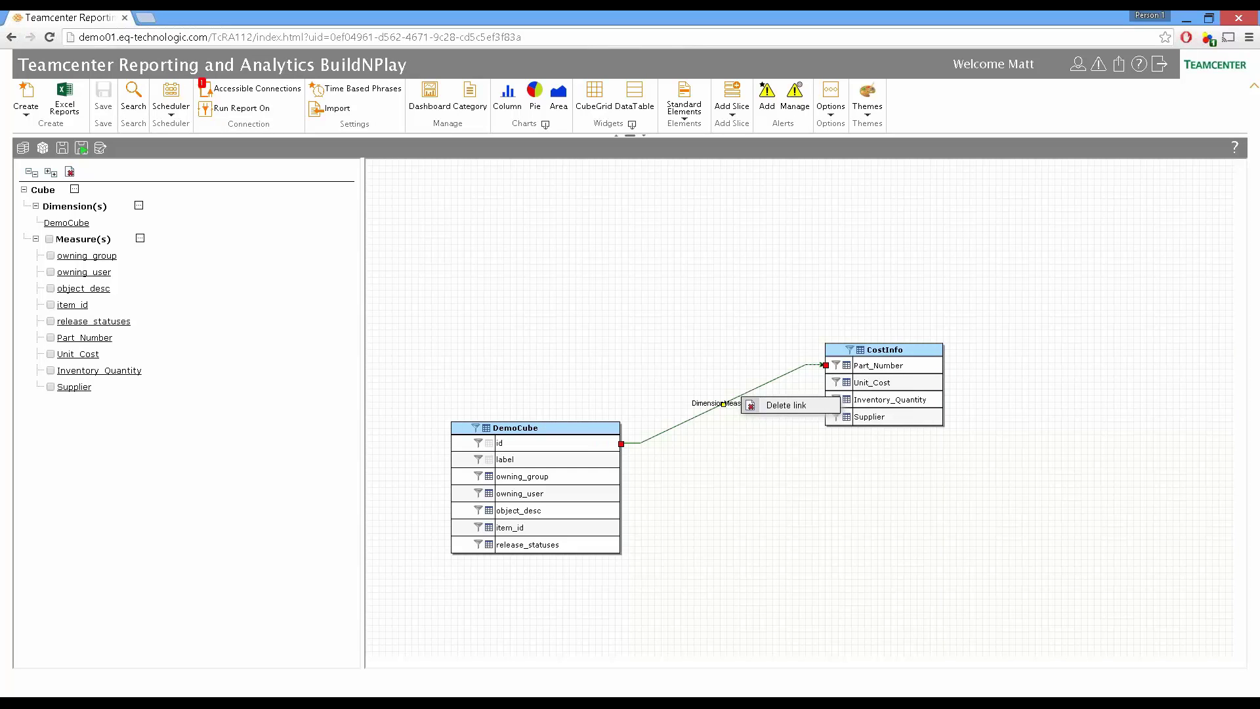
left_click(775, 410)
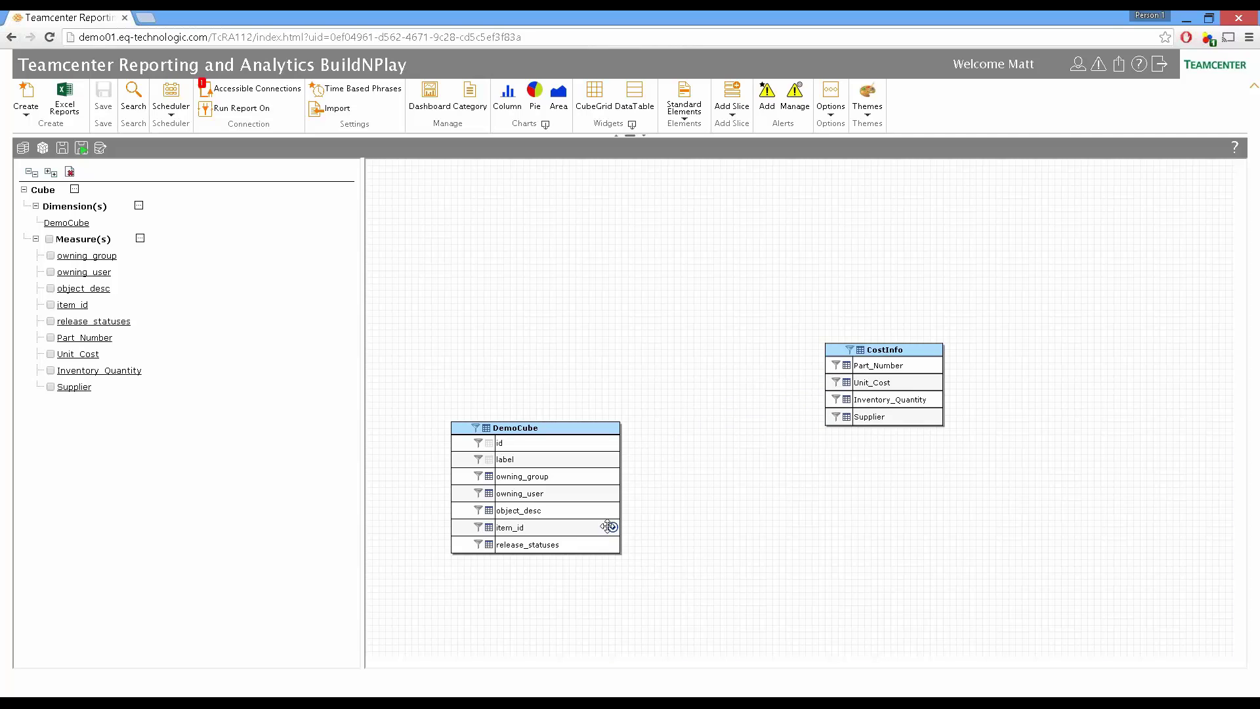
left_click_drag(609, 527, 839, 370)
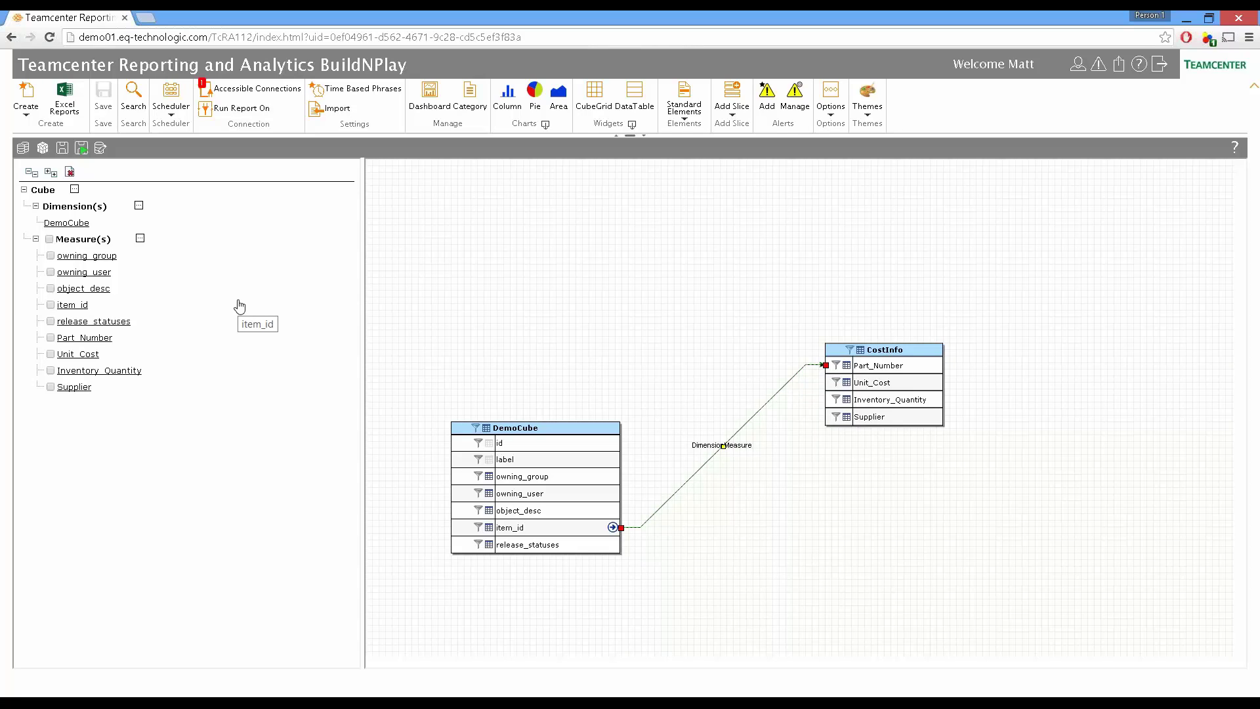
Step: Run the linked cube to generate its report, look through the grid's columns and close the cube definition area
left_click(80, 147)
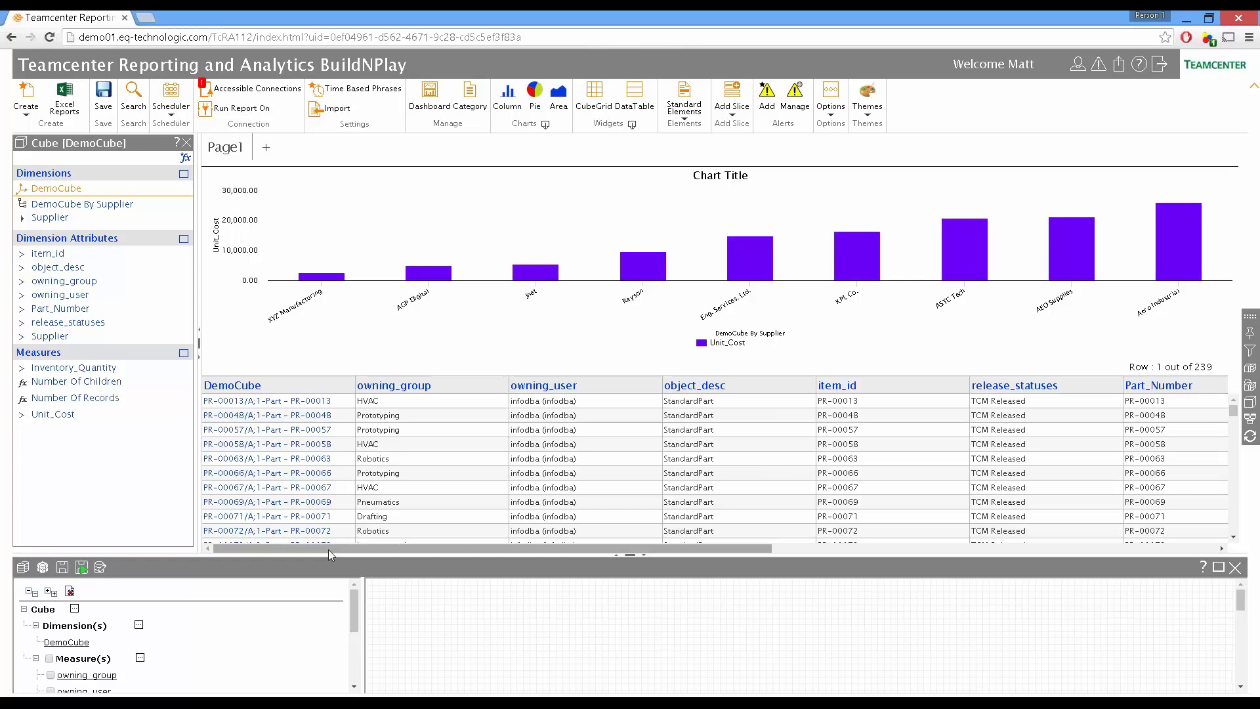
left_click_drag(330, 550, 820, 537)
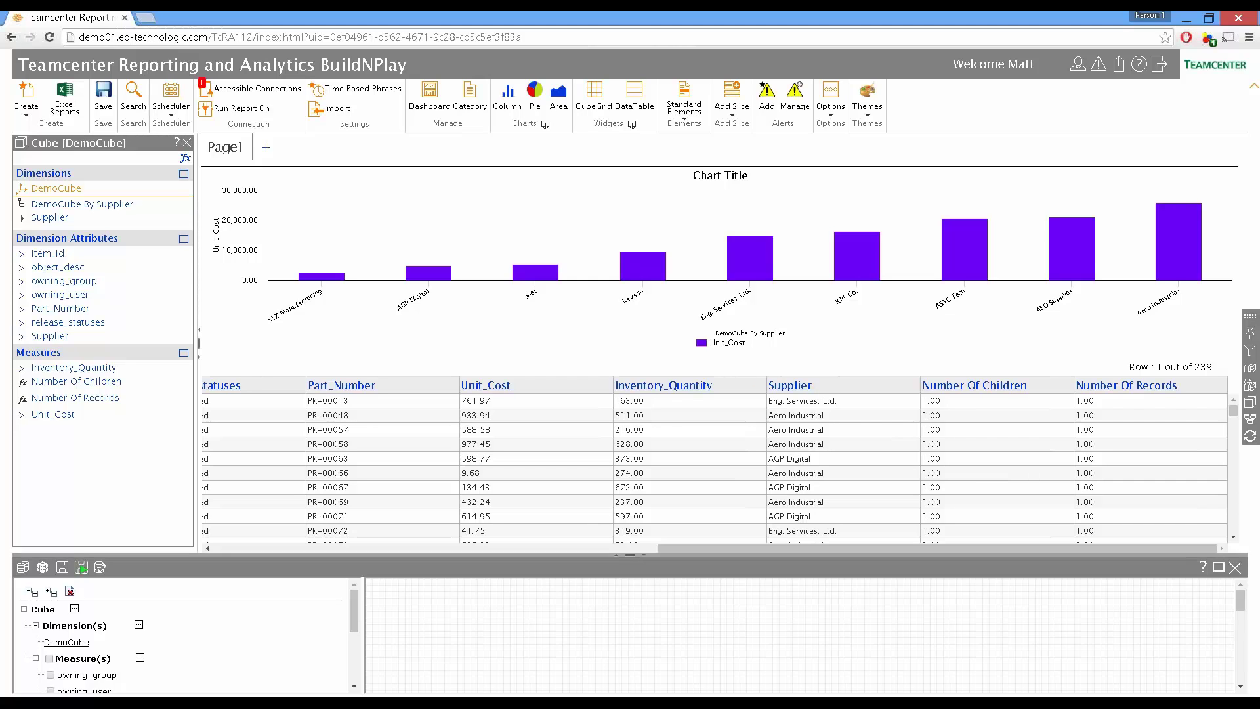
left_click_drag(743, 551, 217, 549)
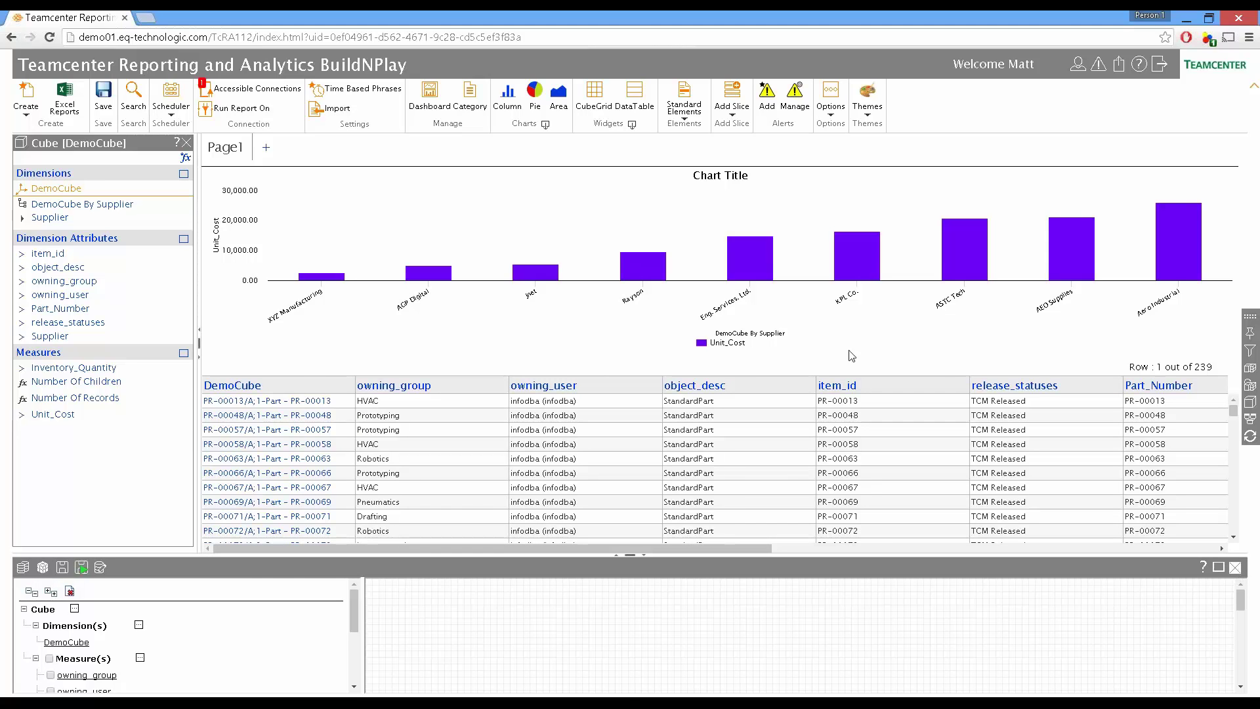
left_click(1236, 567)
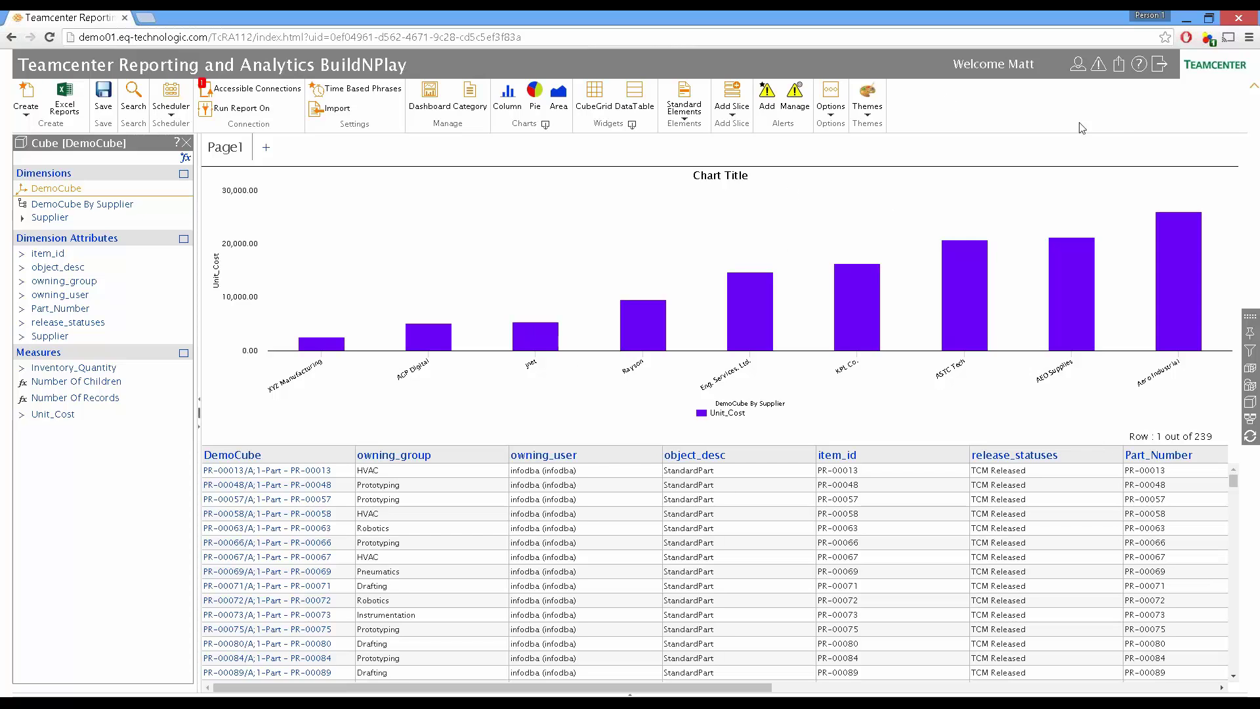
Step: Apply the Cube Grid report template to the current page, accepting the loss of the page's changes
left_click(832, 108)
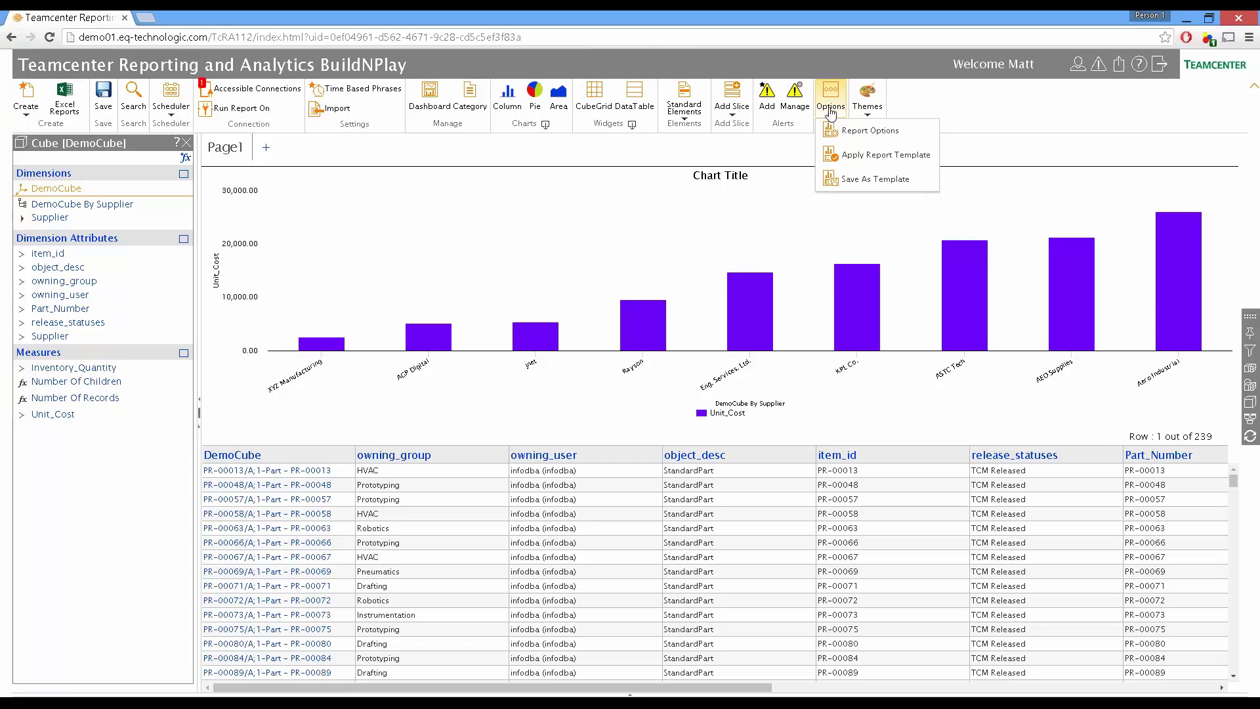
left_click(865, 160)
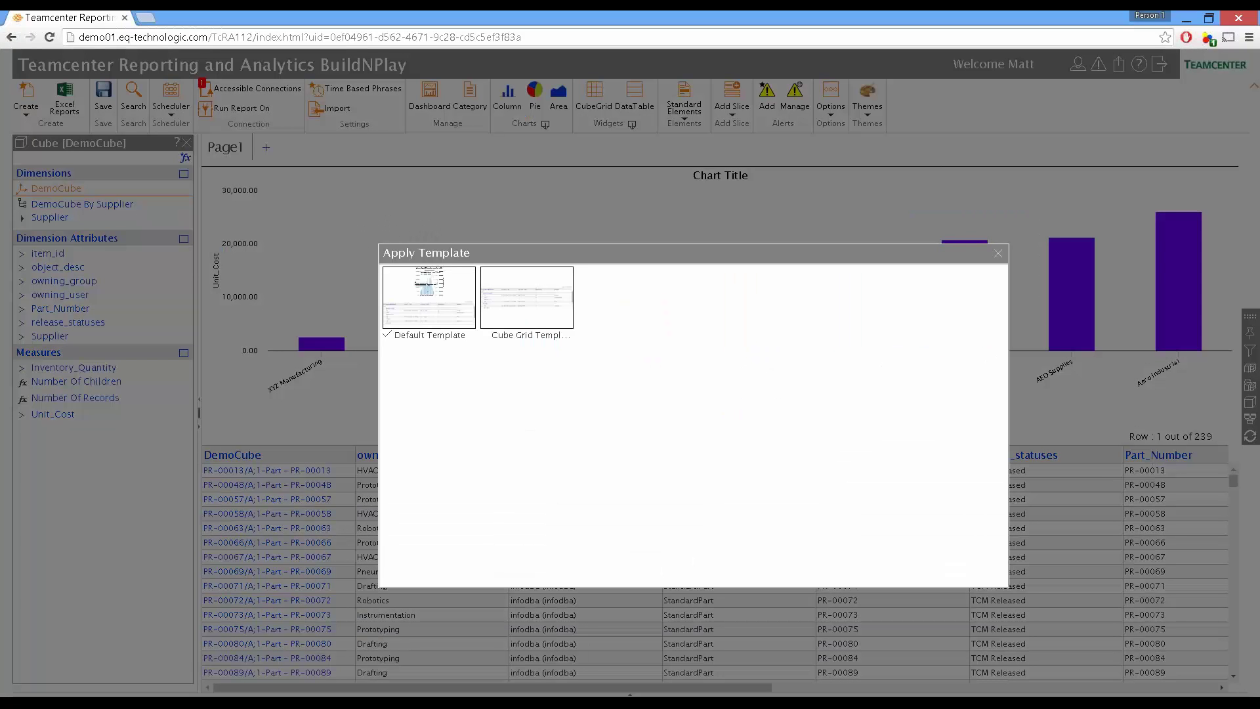
mouse_move(504, 290)
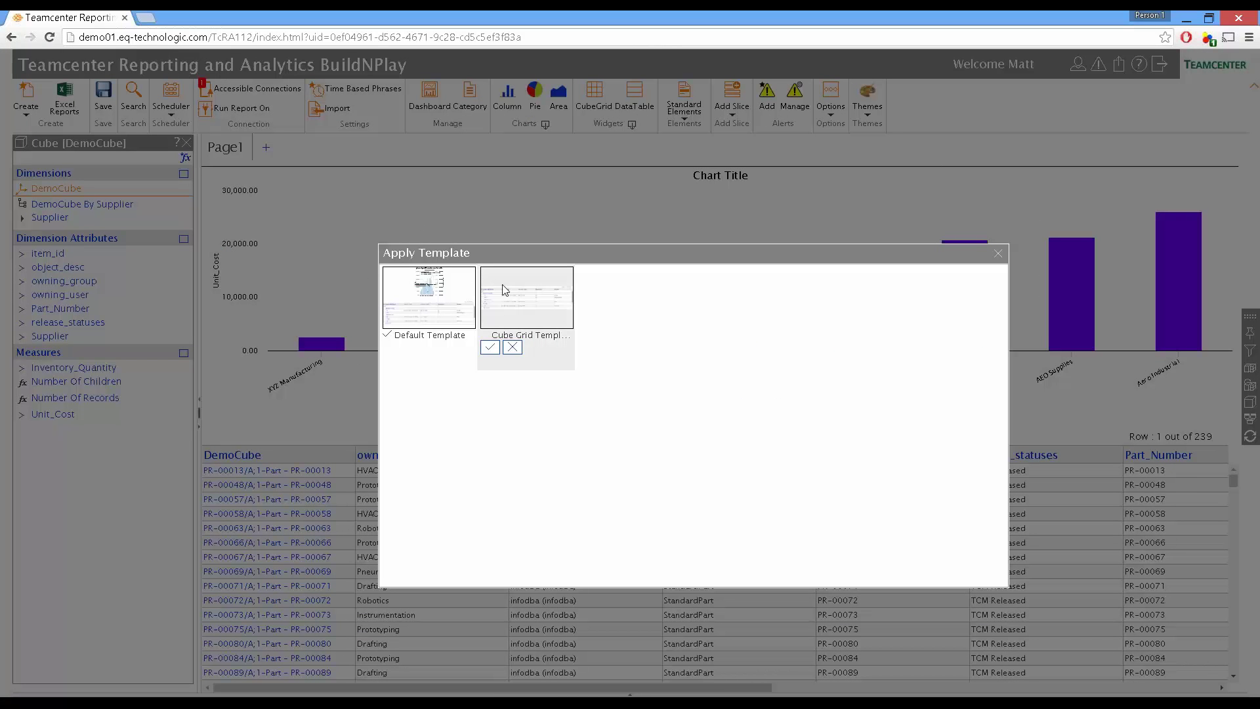
mouse_move(417, 295)
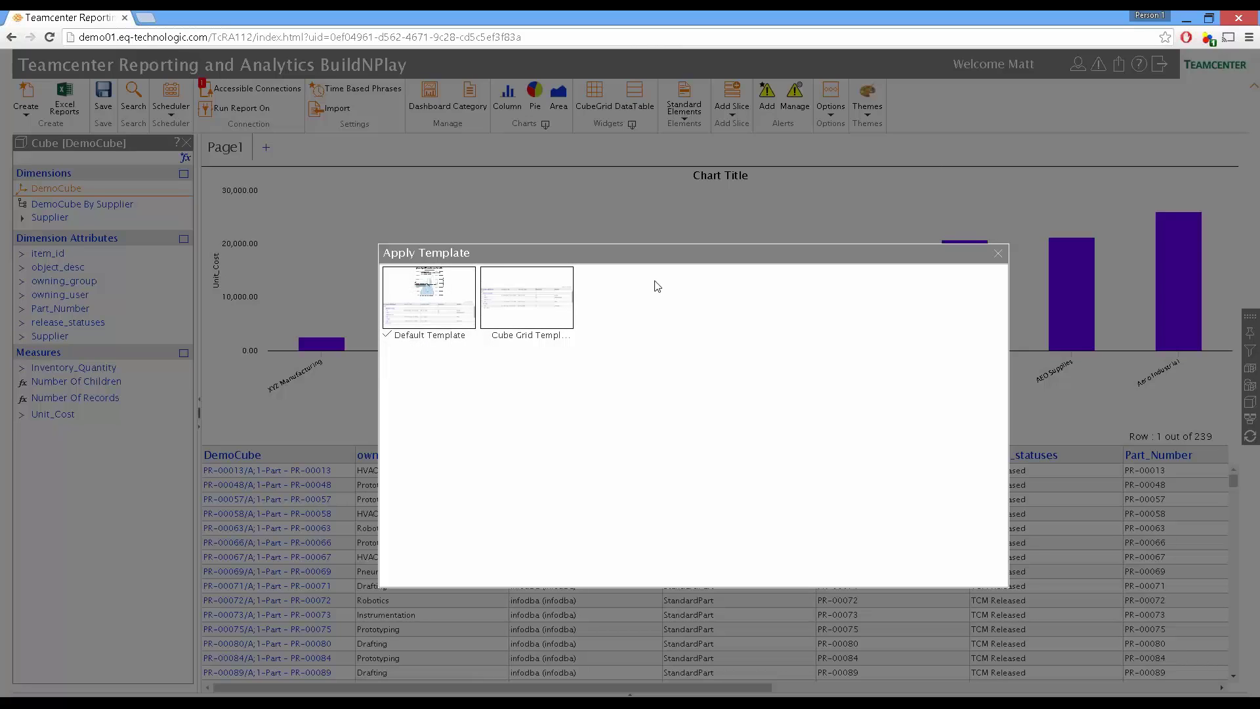
left_click(491, 348)
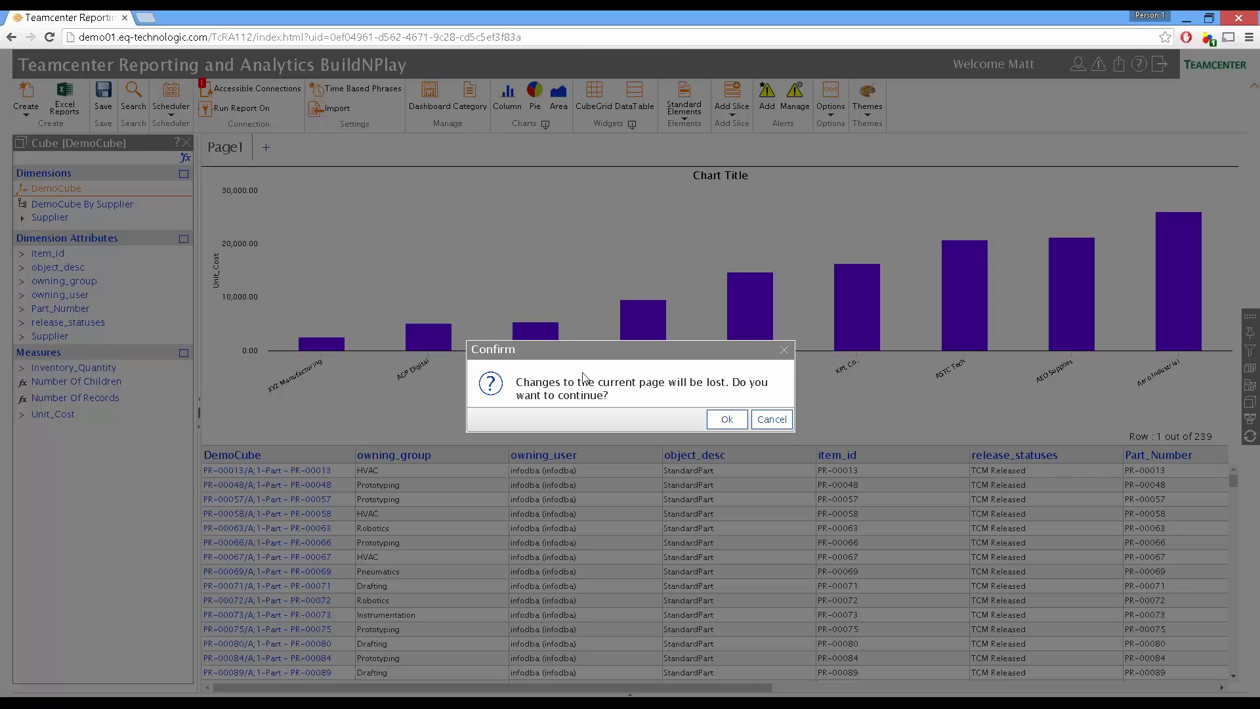
left_click(727, 419)
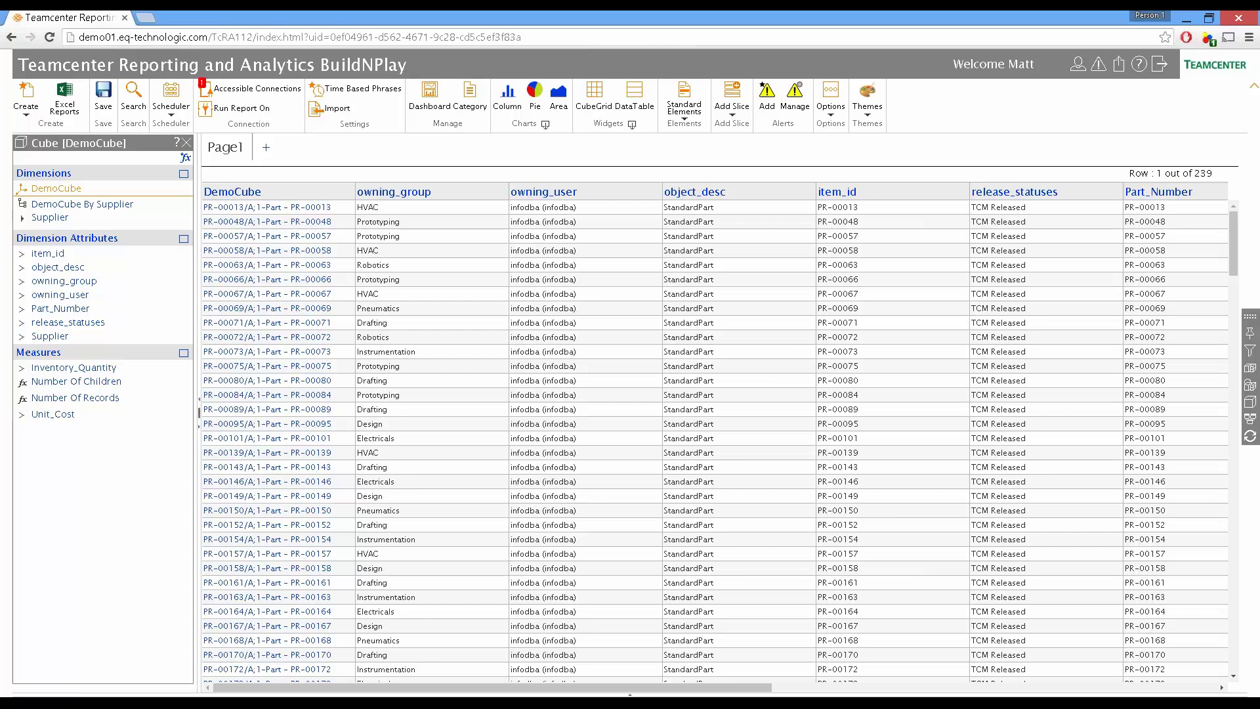
Step: Add a second page to the report, check the grid on Page1 and return to the empty Page2
left_click(266, 147)
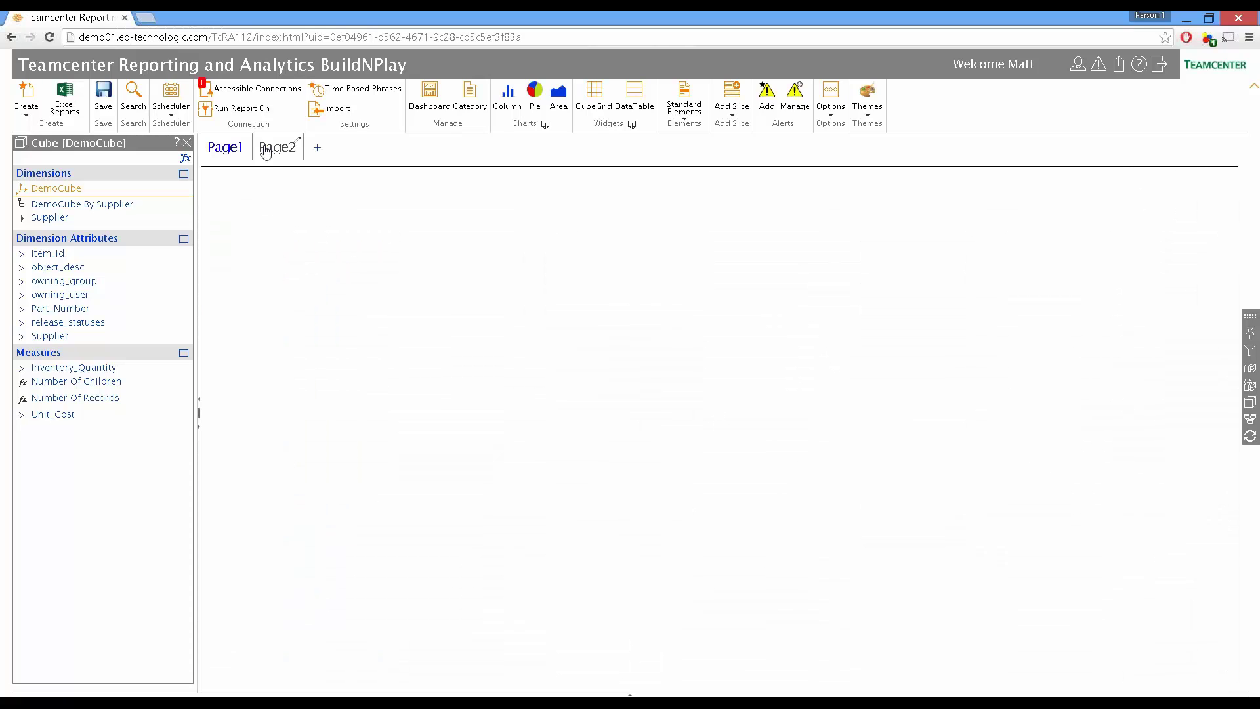
left_click(227, 155)
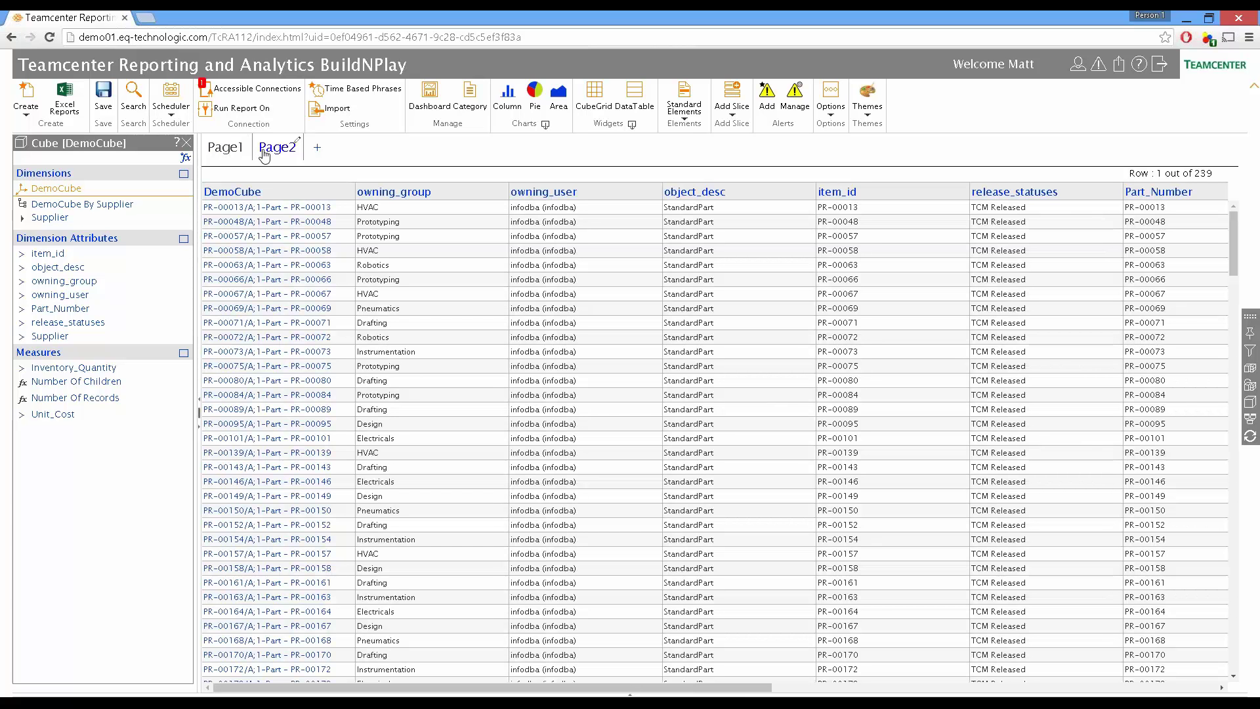
left_click(279, 152)
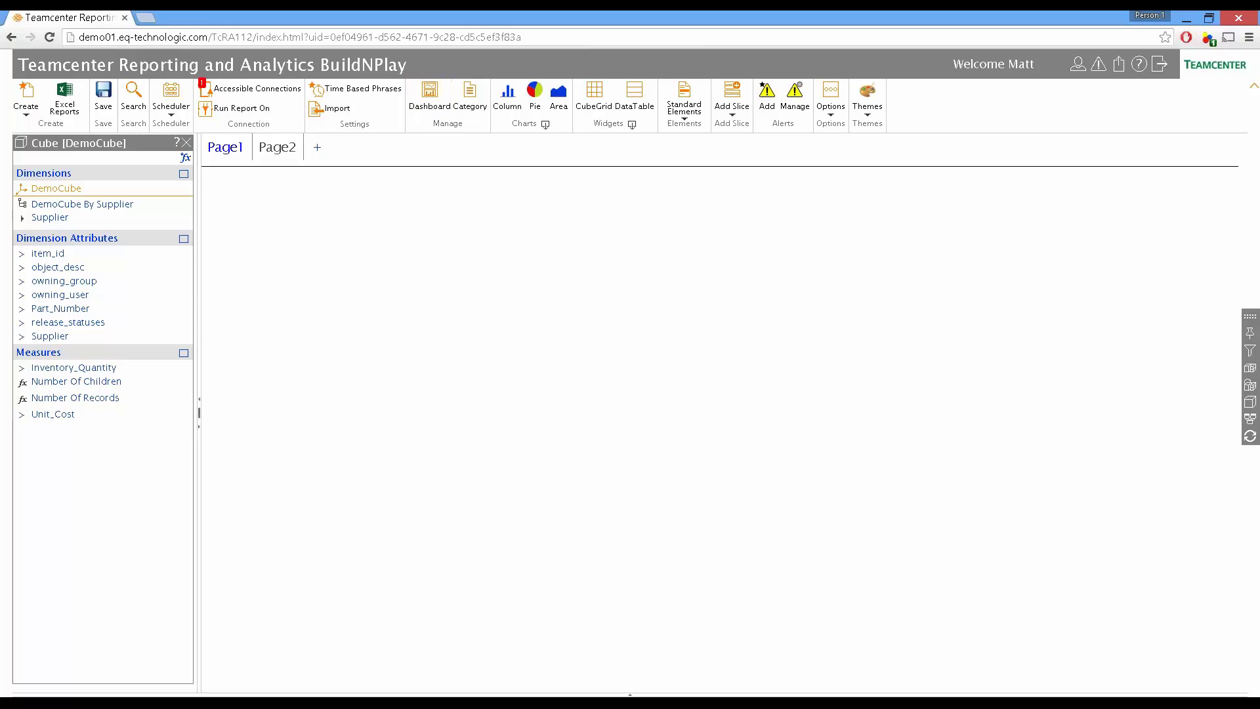
Step: Fill Page2 with a column chart, a pie chart above it, a tree map to its right and a cube grid beside the pie
left_click(545, 125)
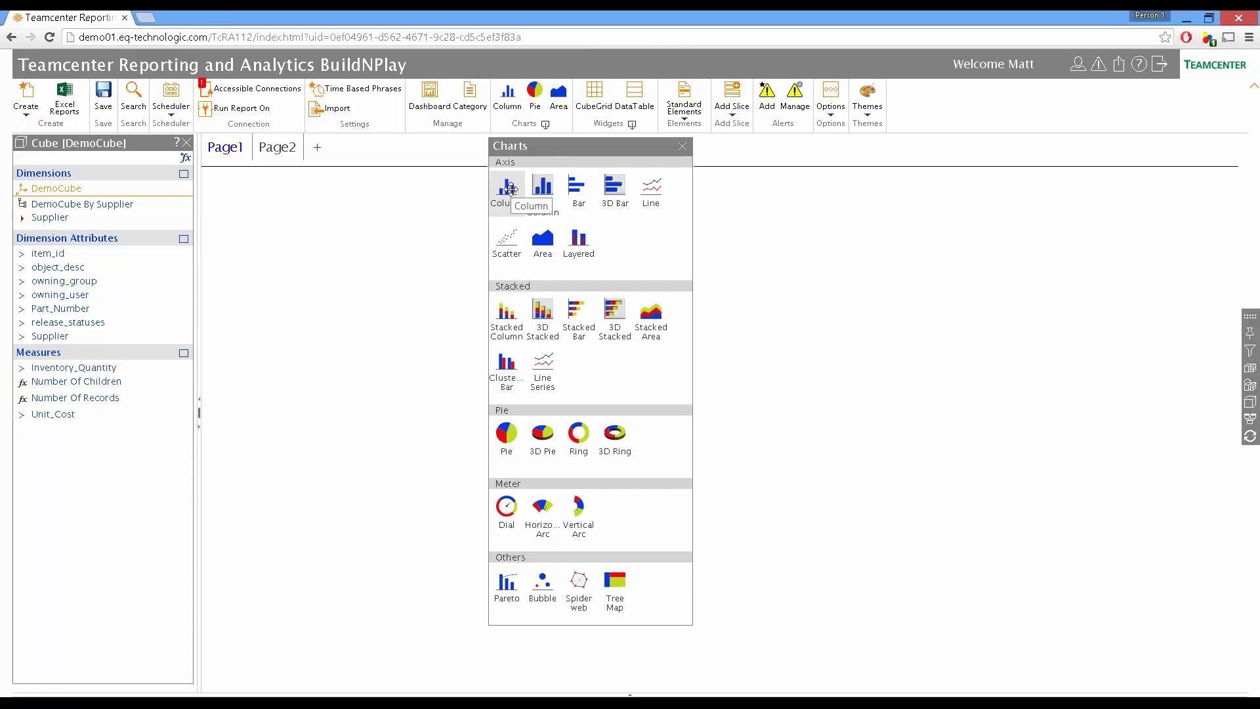
left_click_drag(510, 189, 311, 287)
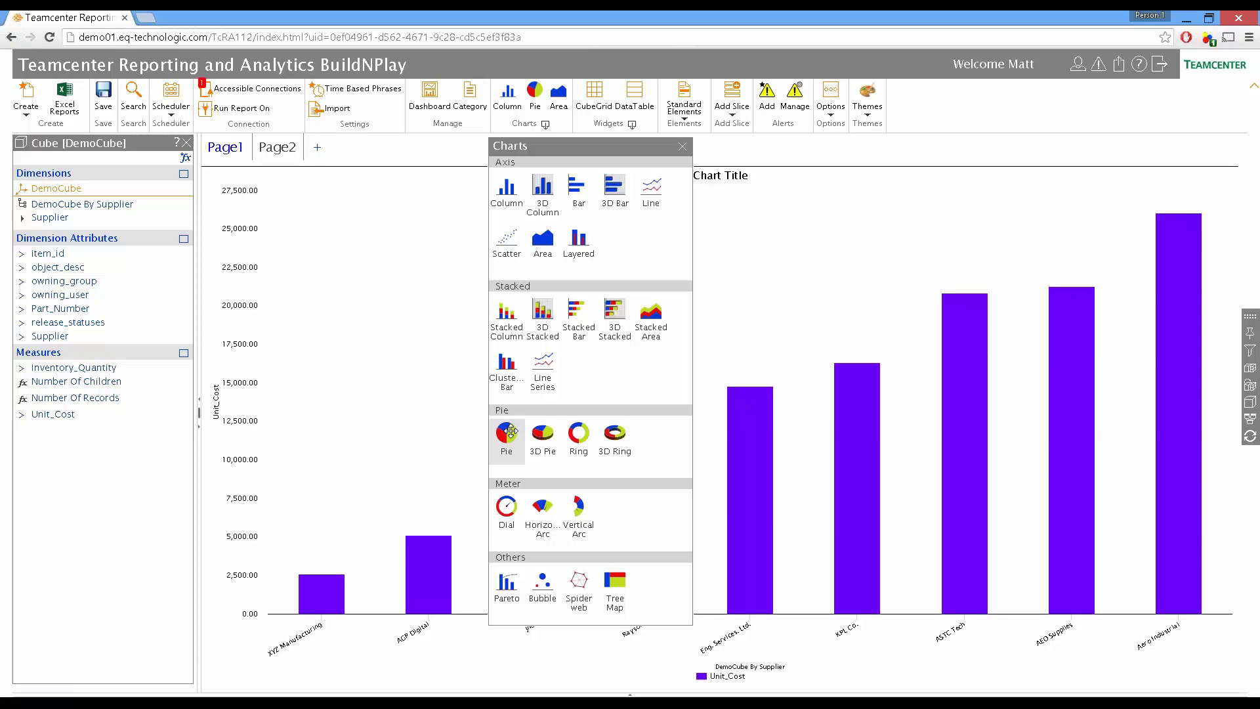
left_click_drag(511, 431, 844, 290)
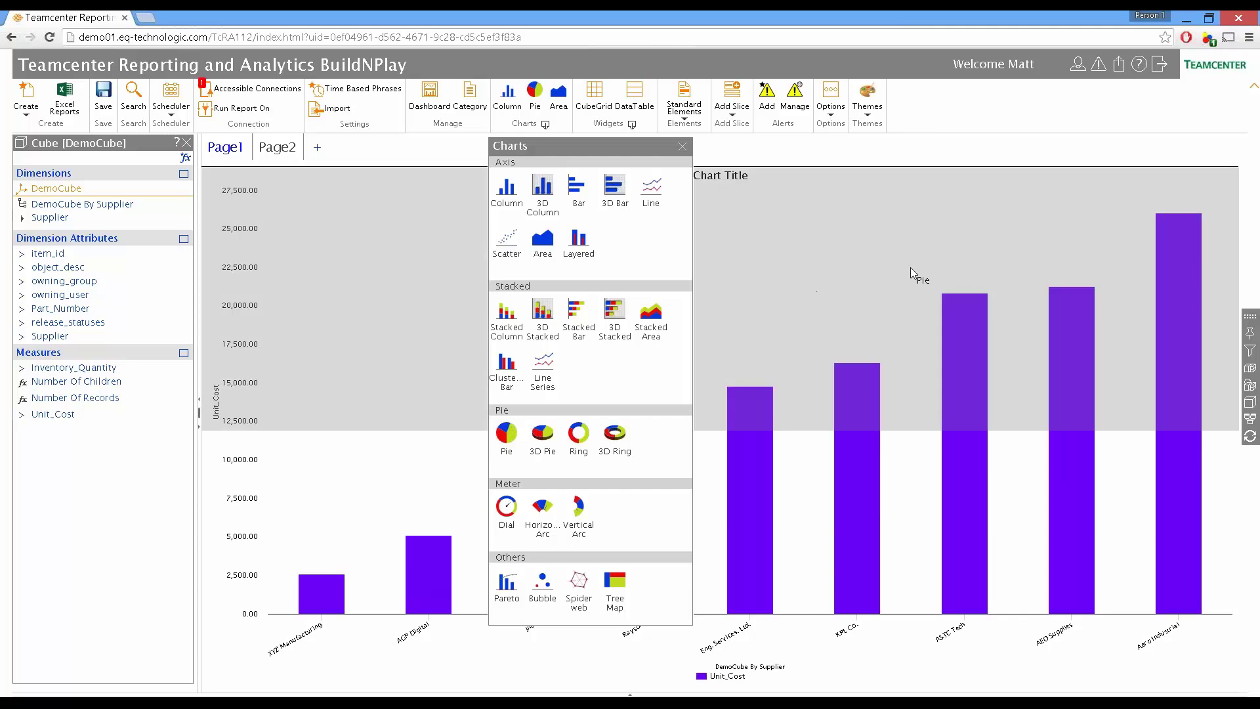
left_click_drag(915, 268, 915, 267)
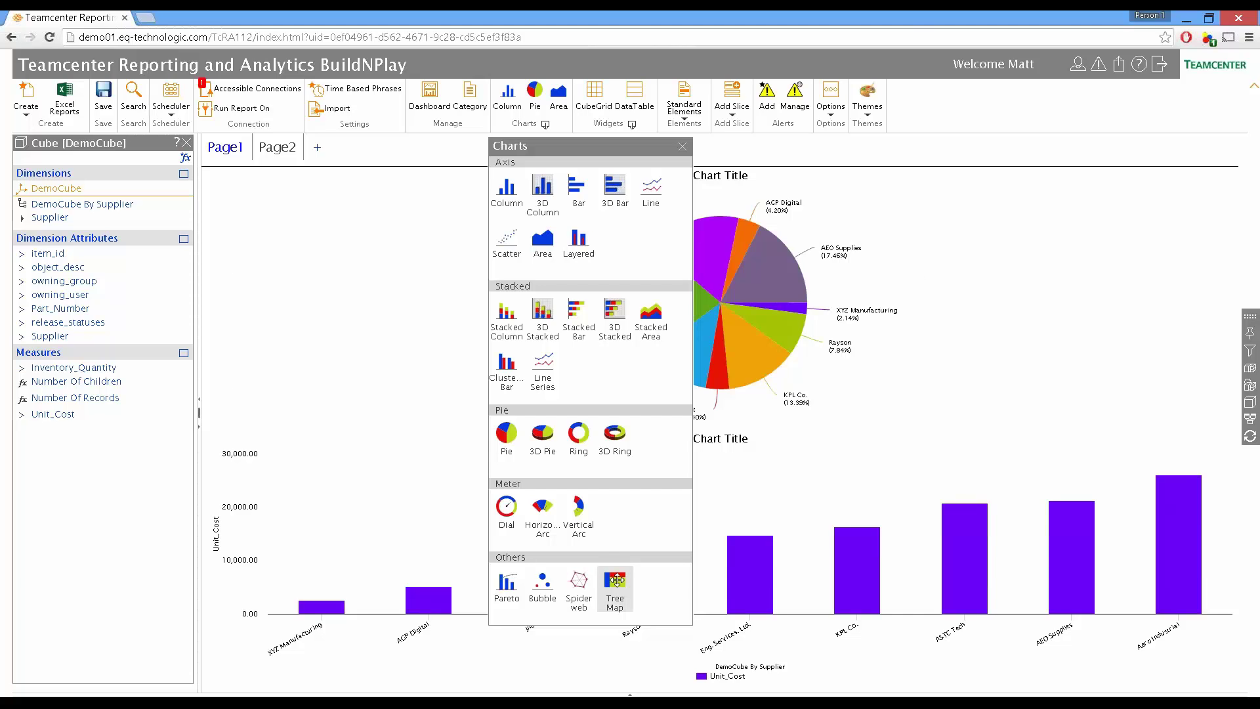
left_click_drag(615, 580, 909, 588)
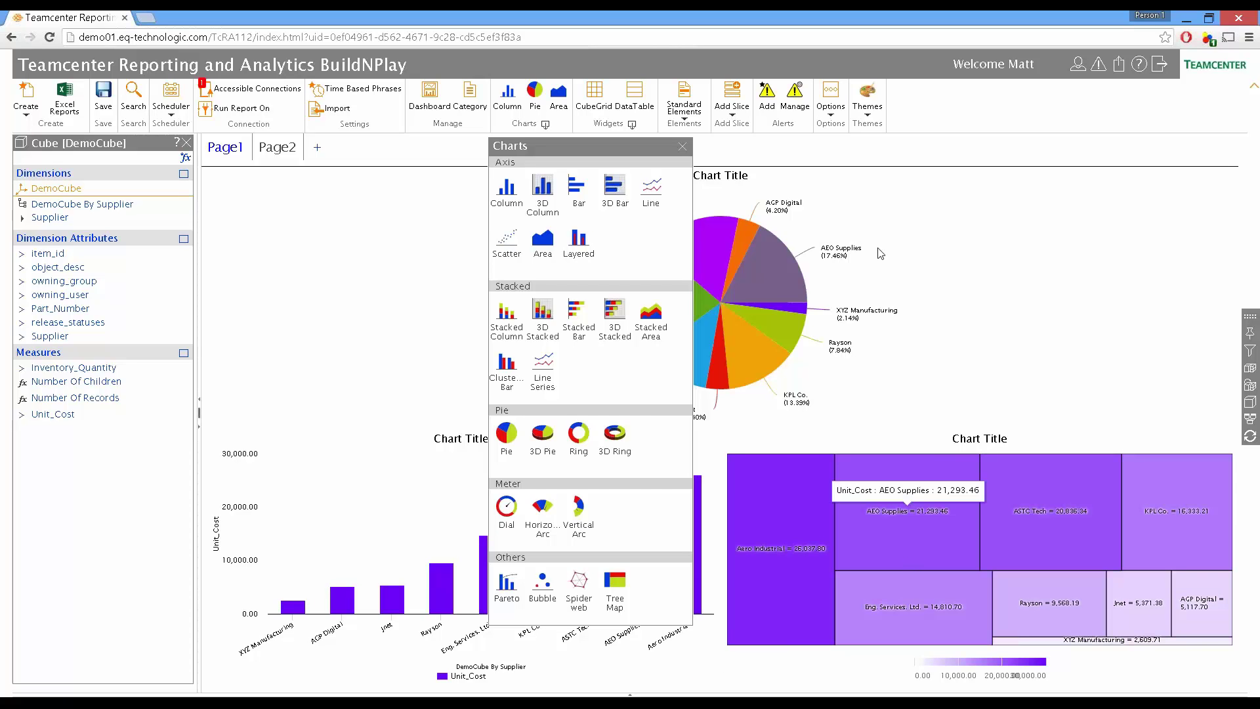
left_click(683, 147)
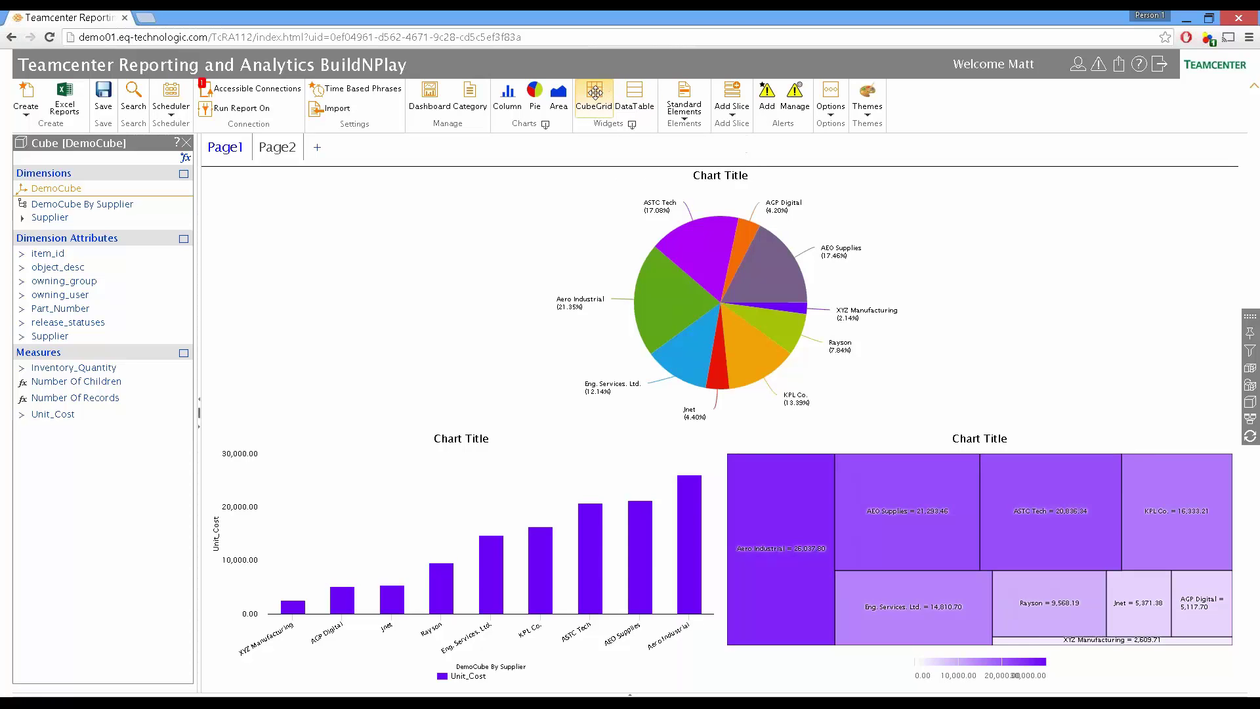
left_click_drag(594, 94, 960, 316)
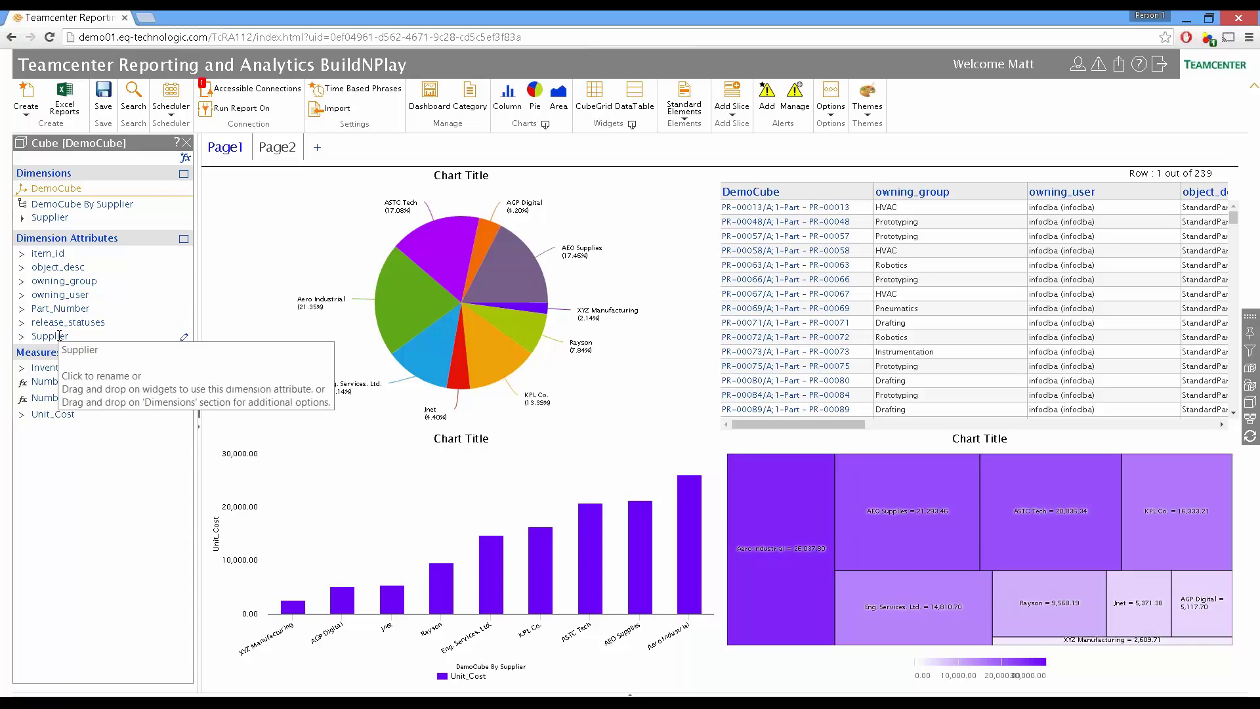
Step: Create a dimension from the Supplier attribute and build a hierarchy on it by owning_group
left_click_drag(52, 335, 109, 182)
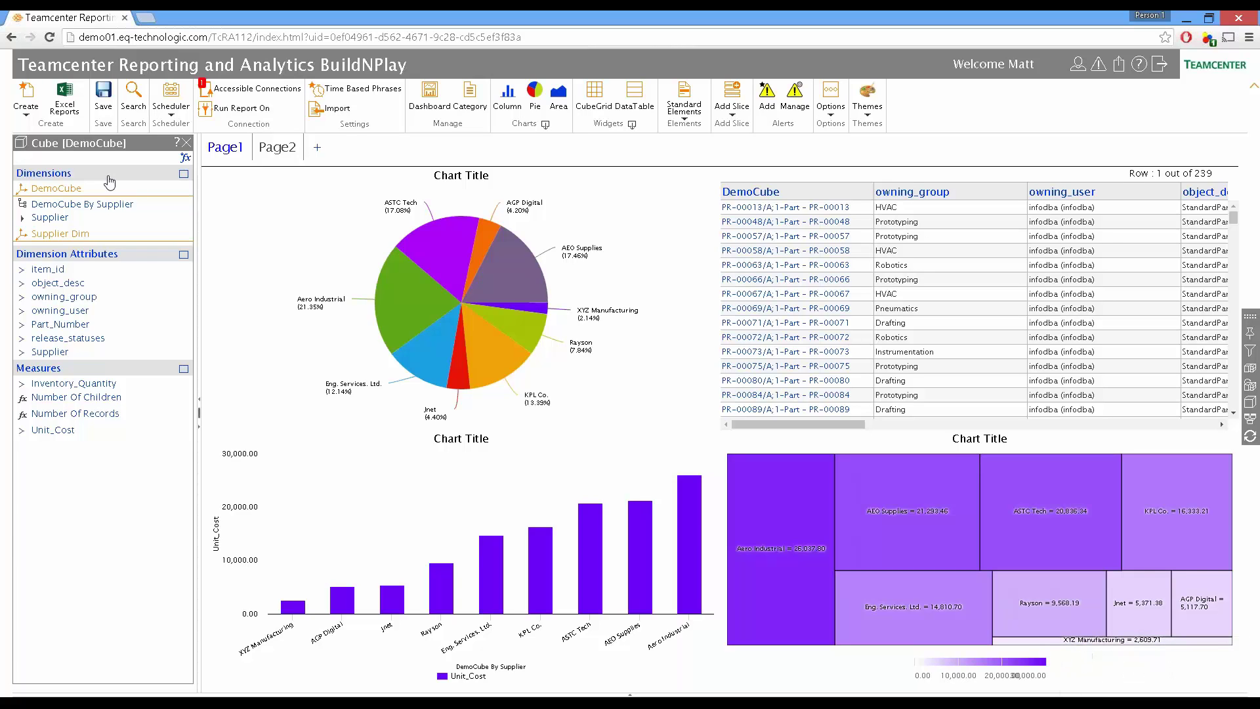
left_click(54, 309)
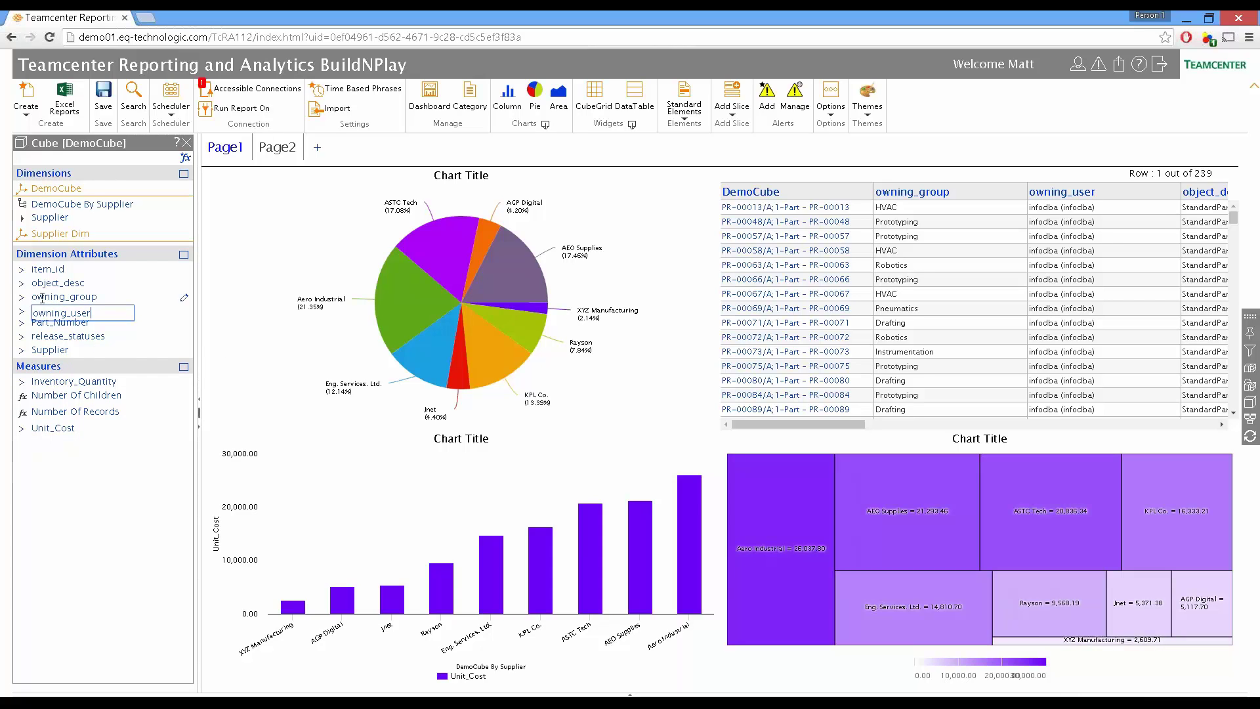
left_click_drag(42, 299, 70, 233)
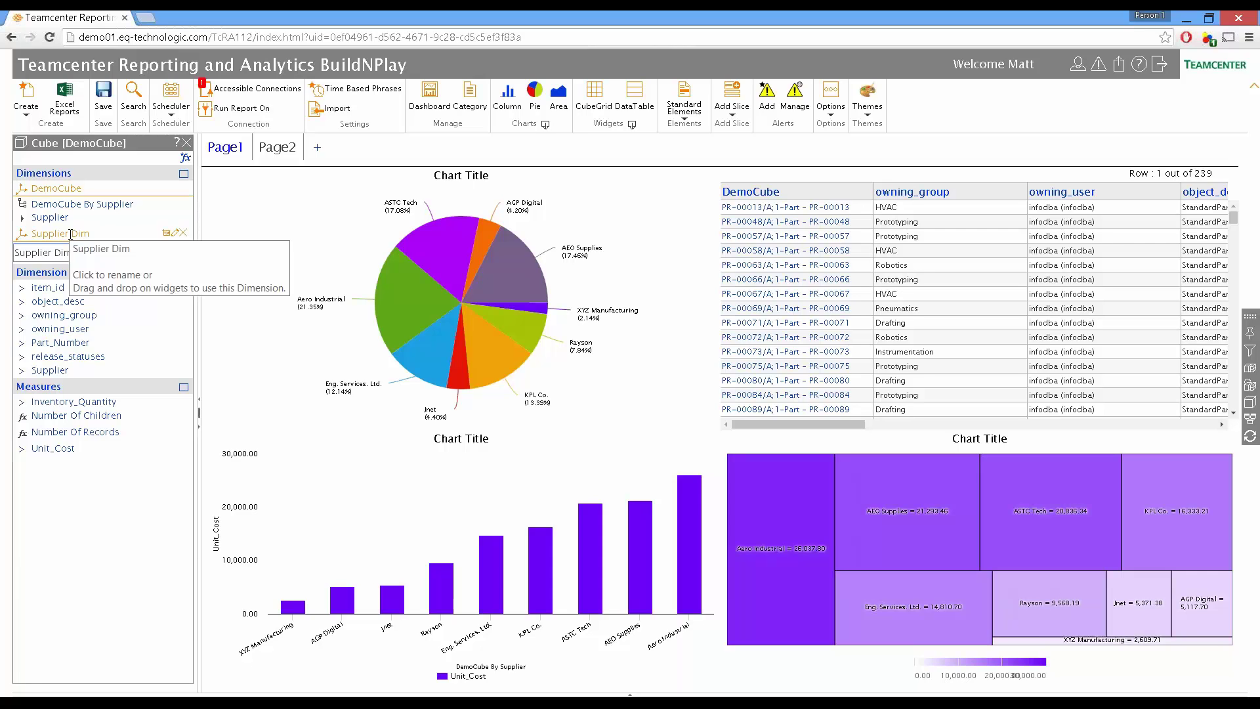
left_click(71, 235)
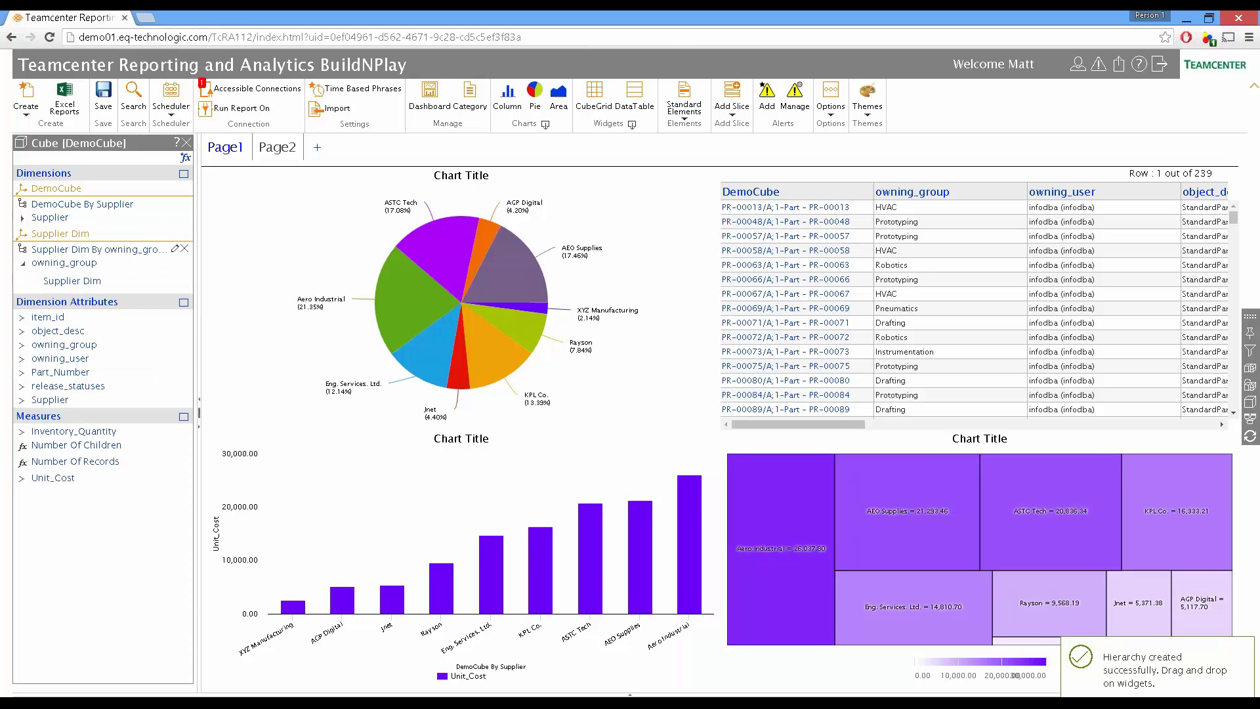
Step: Apply the Supplier Dim by owning_group hierarchy to the pie chart and the tree map
left_click_drag(90, 254, 487, 310)
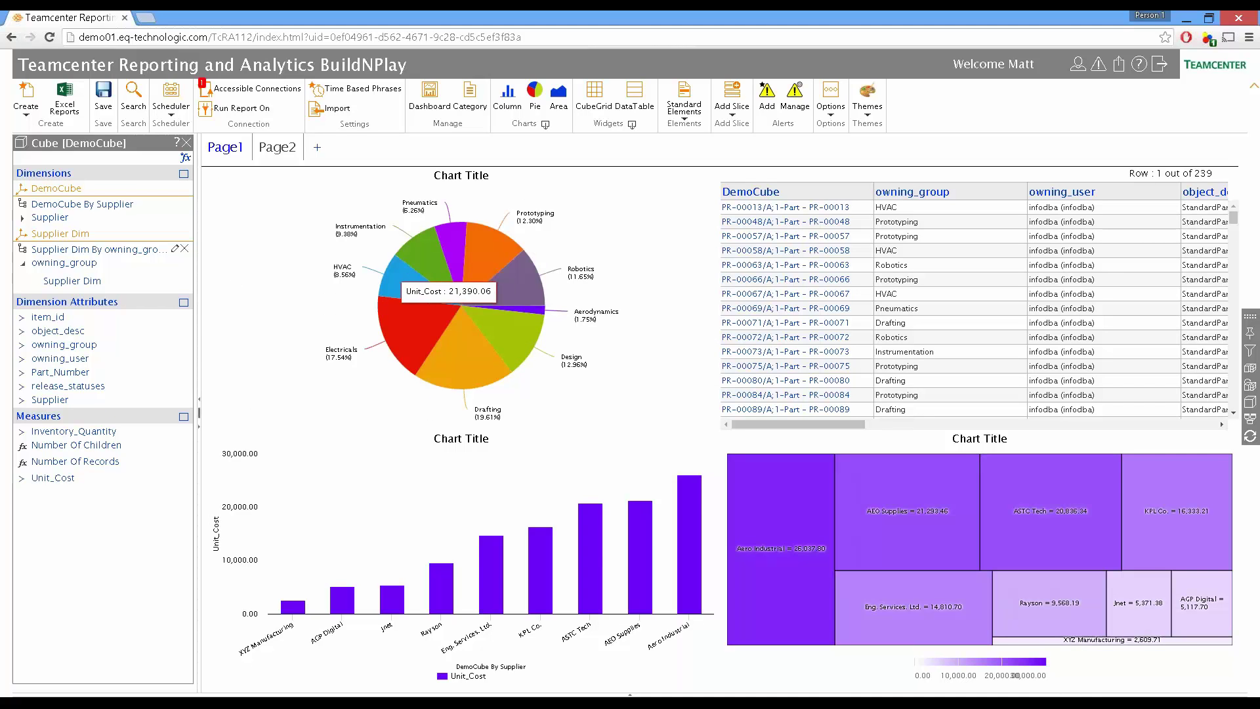
left_click_drag(87, 248, 591, 368)
left_click_drag(915, 541, 912, 541)
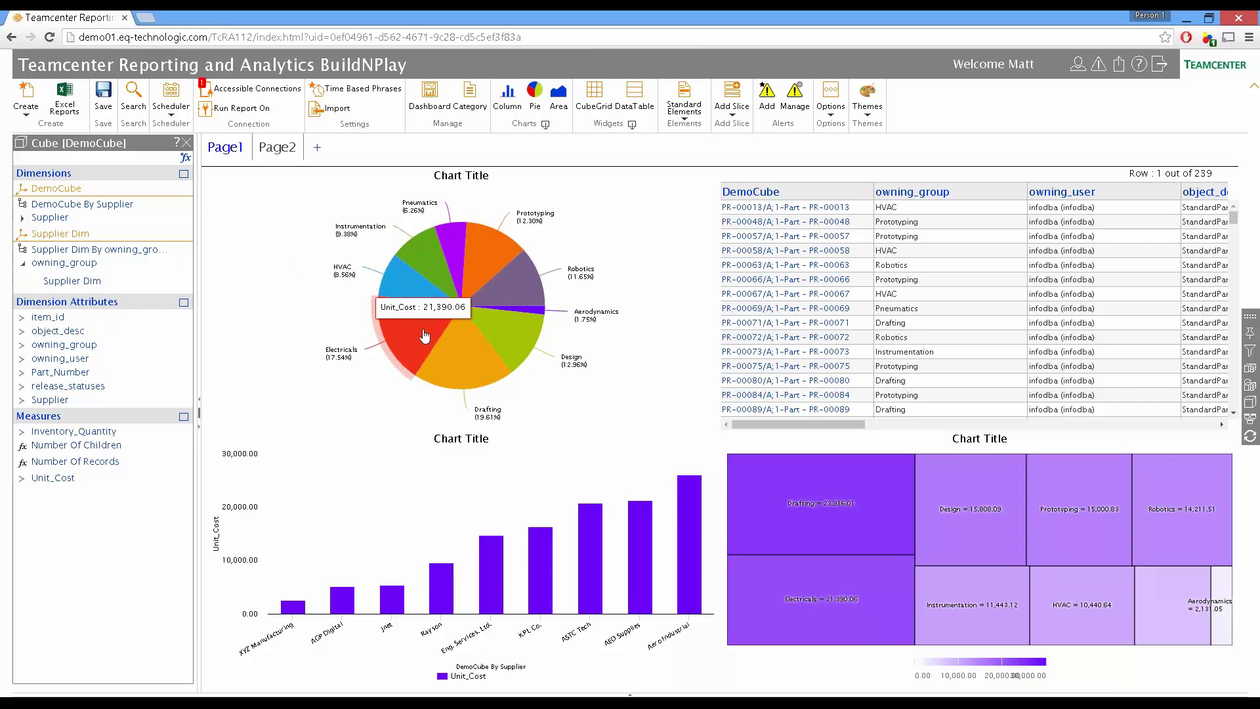
Step: Drill into the pie's Electricals slice and the tree map's Drafting tile, drilling each chart back up to the owning groups
left_click(428, 335)
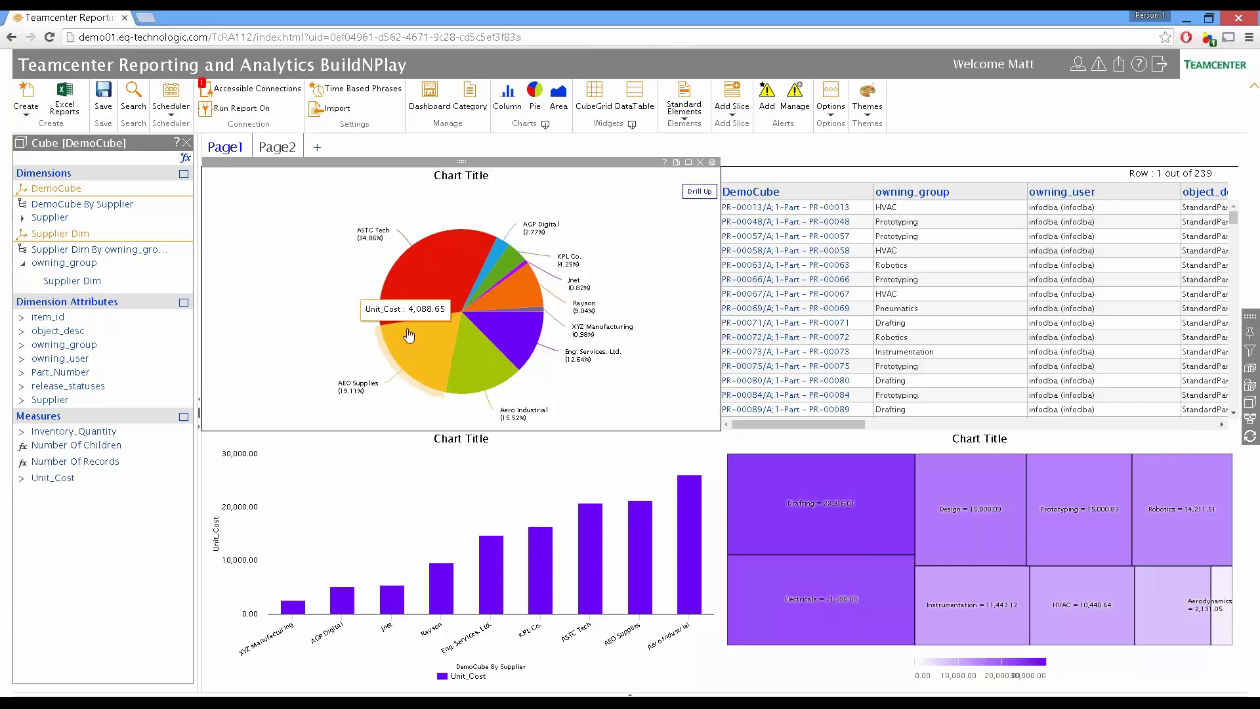
left_click(699, 191)
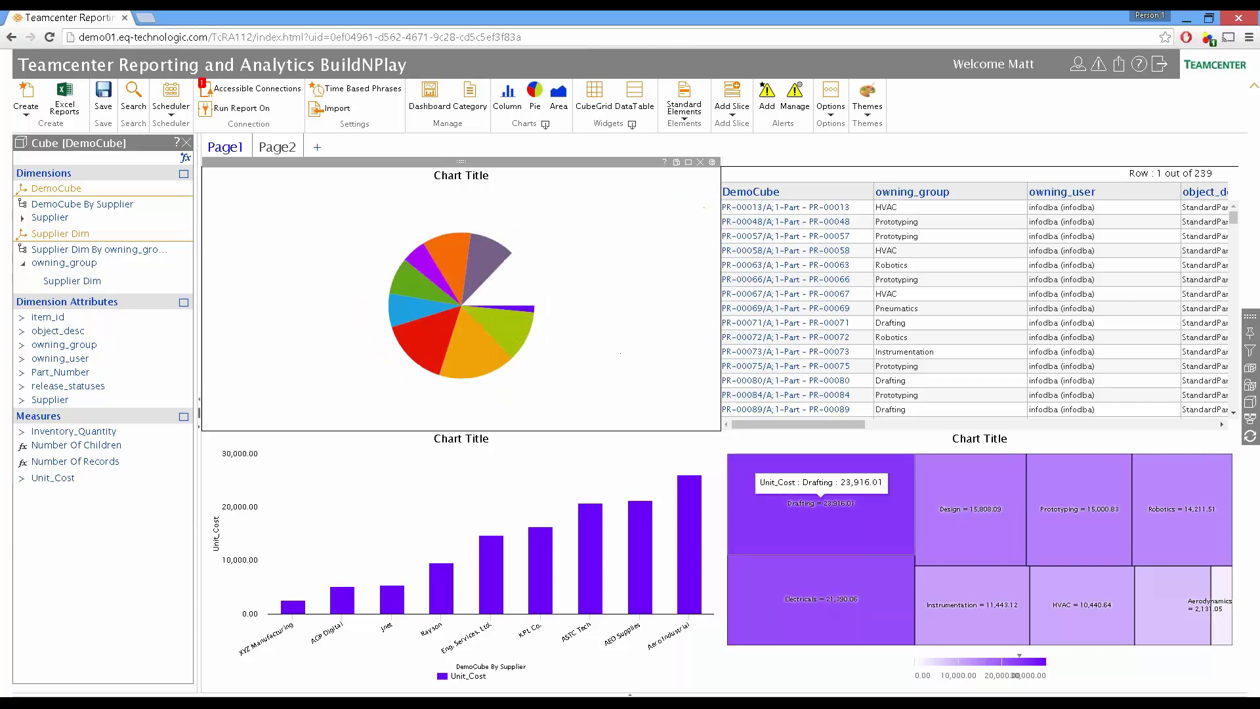
left_click(848, 548)
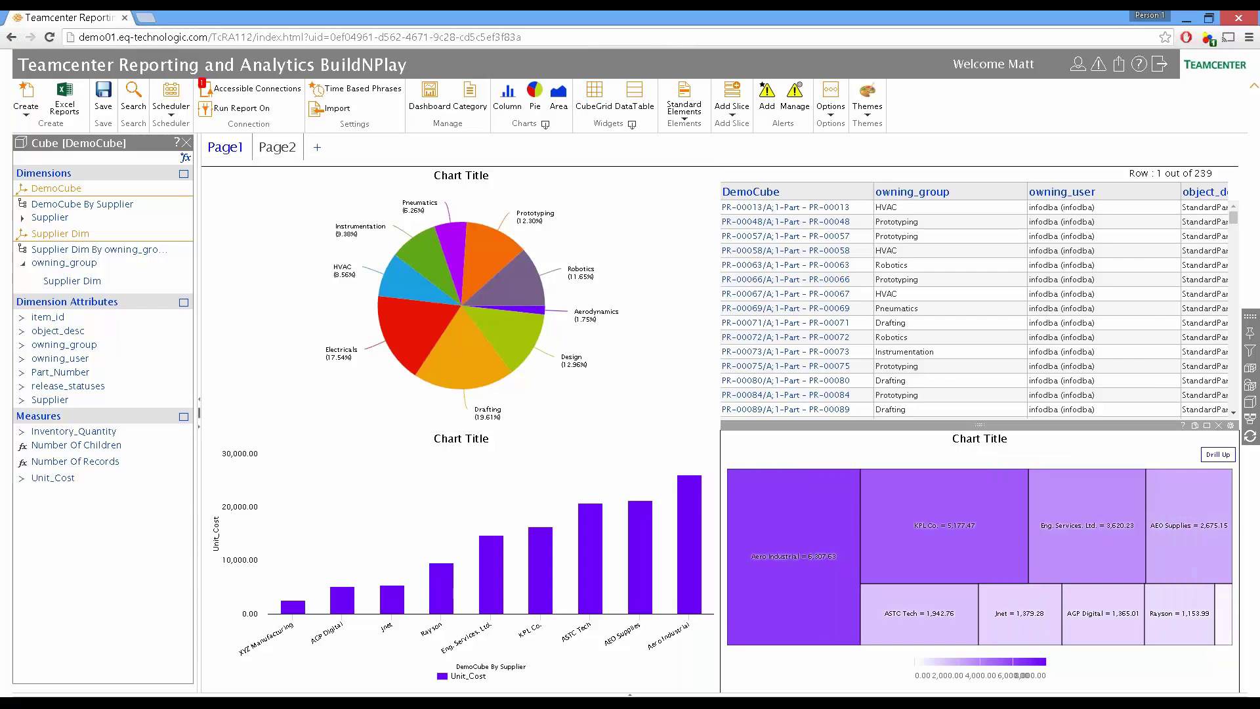
left_click(1223, 455)
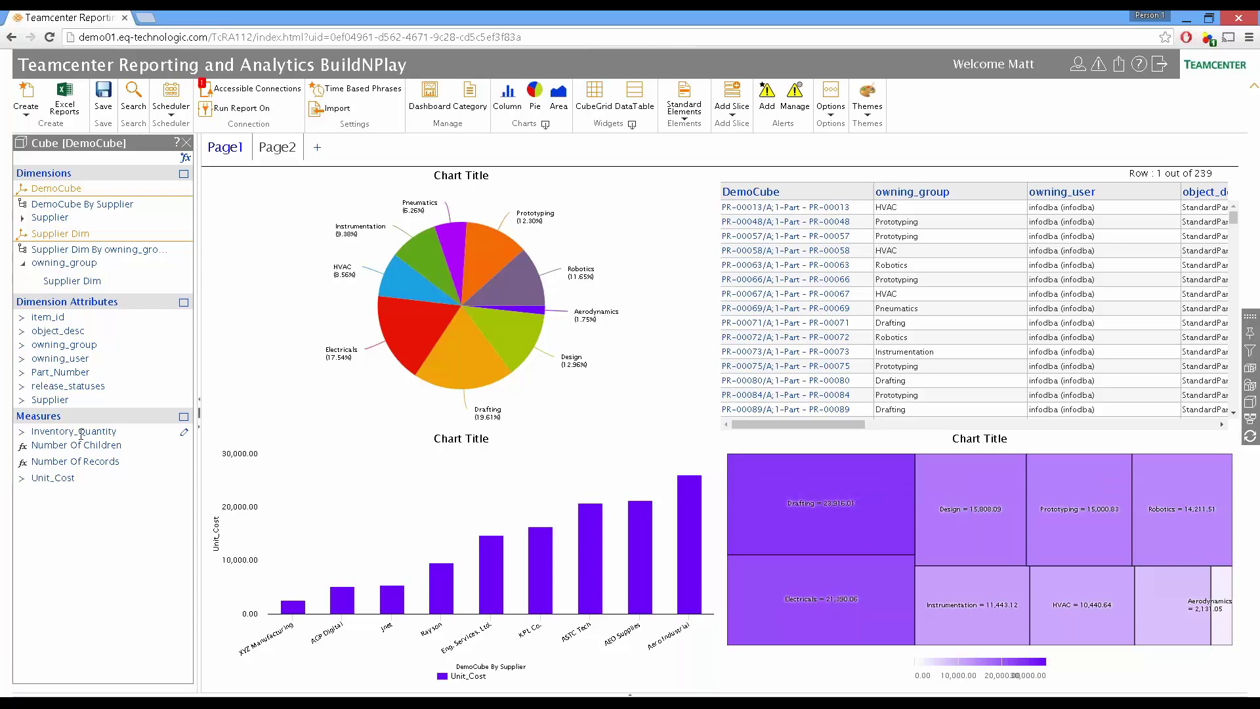
Step: Add the Inventory_Quantity measure to the column chart as another series on the Y axis
left_click_drag(81, 433, 432, 535)
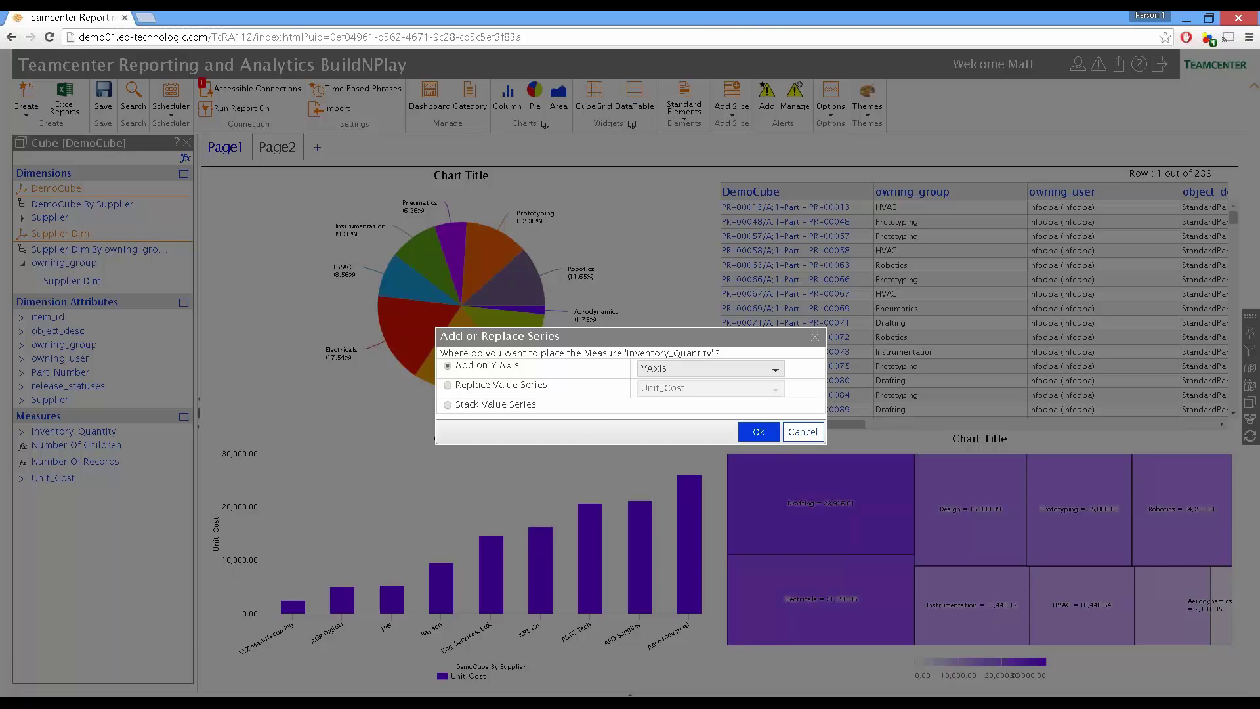
left_click(756, 433)
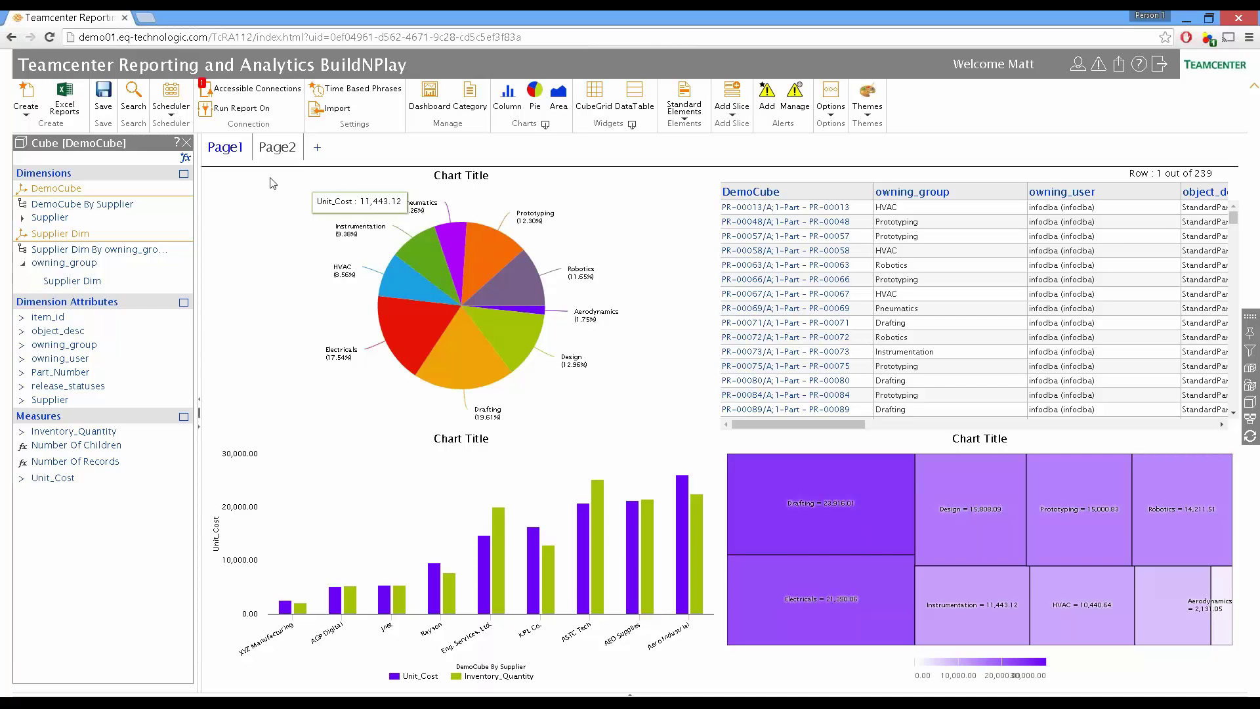
Step: Add a third page to the report and delete Page1 with its full-page grid
left_click(236, 150)
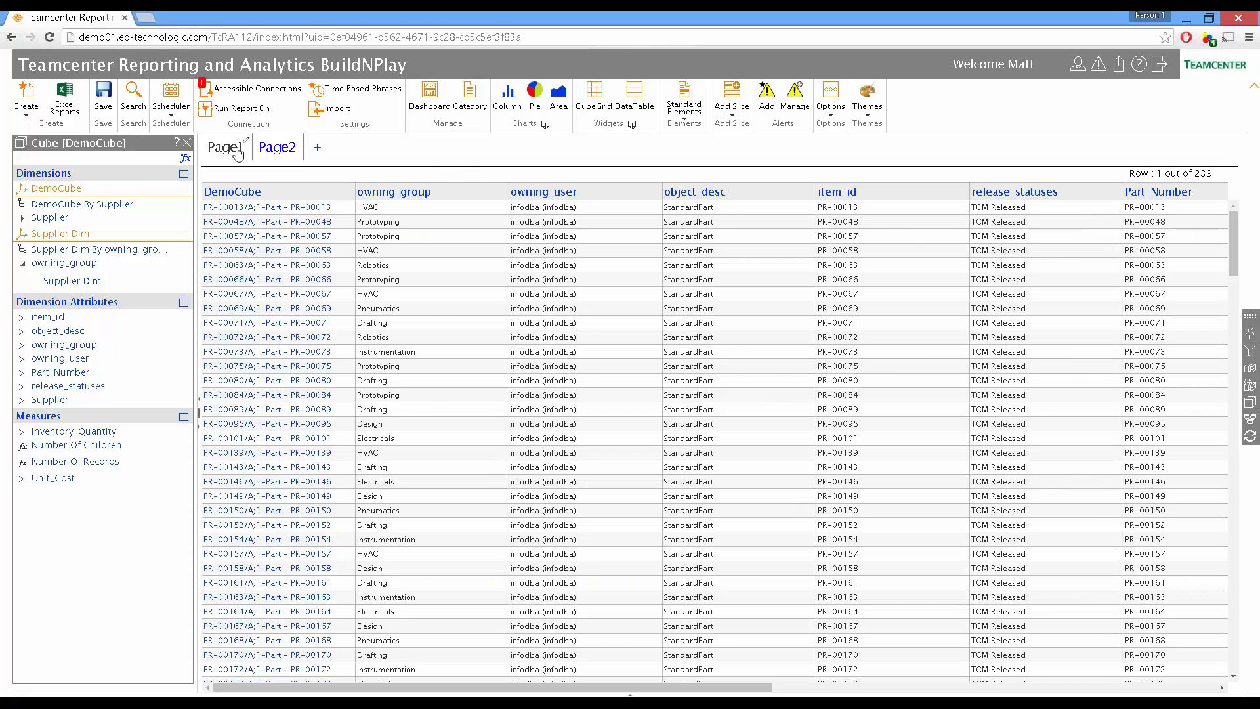
left_click(318, 151)
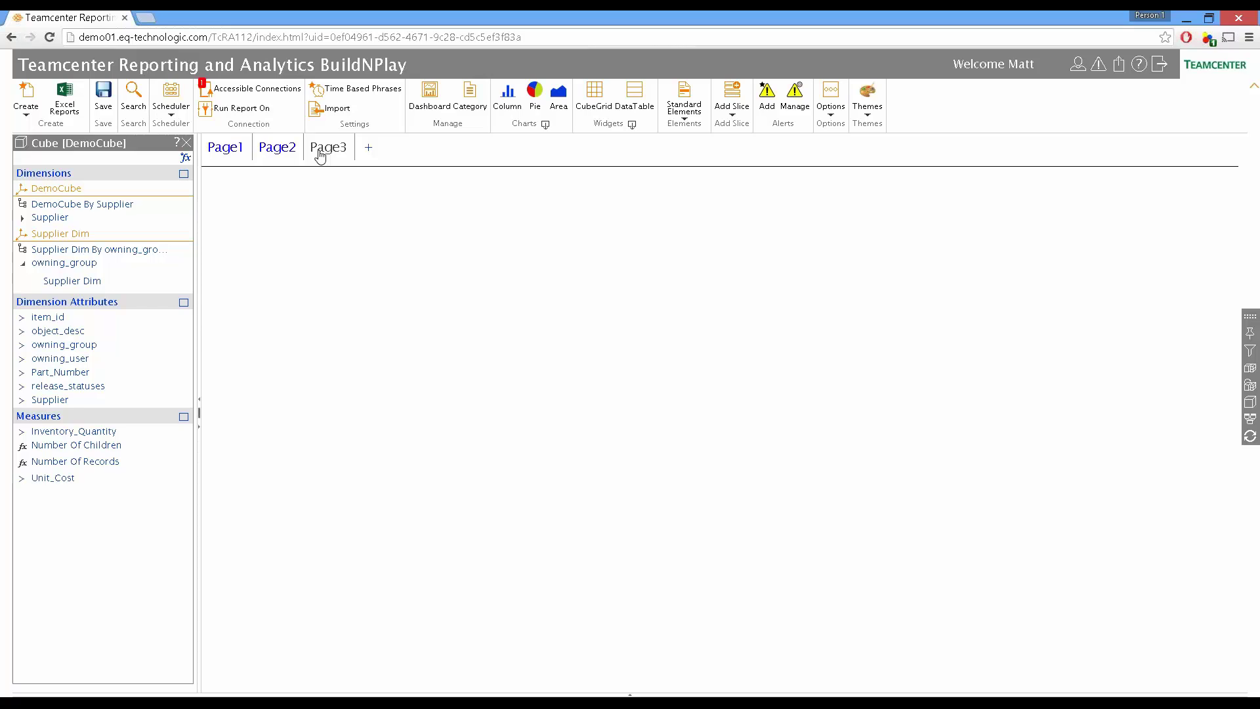
left_click(247, 144)
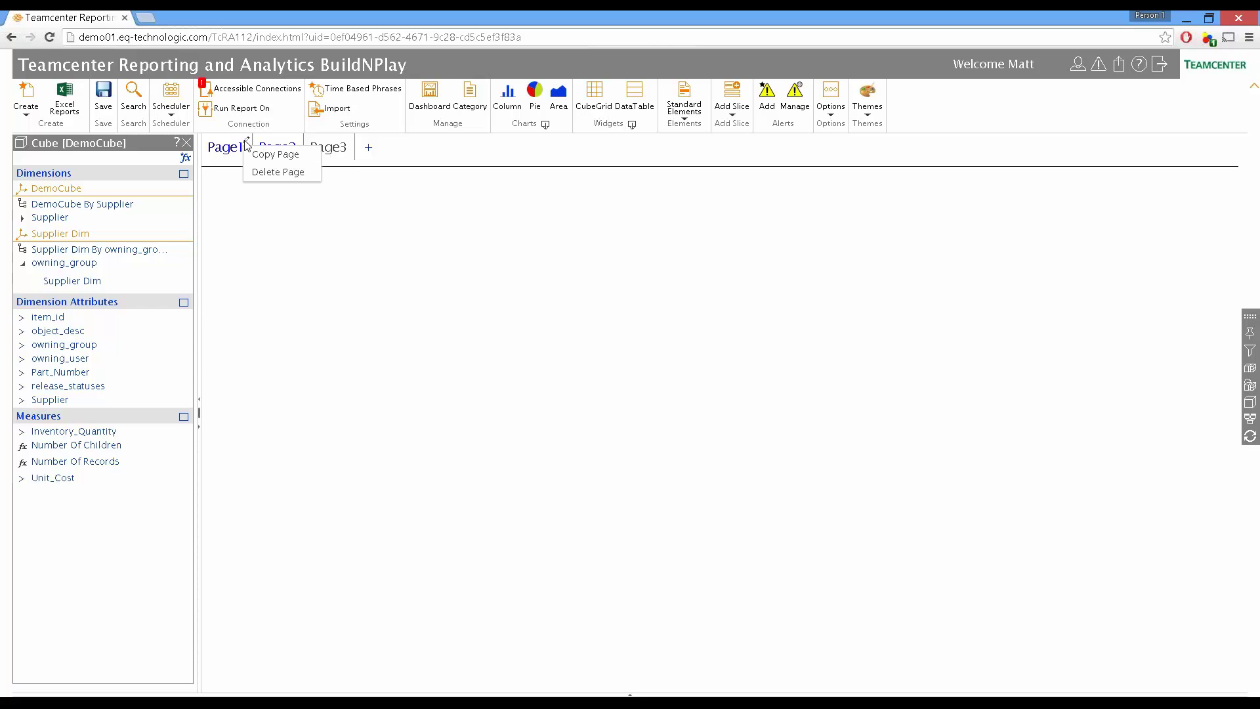
left_click(270, 172)
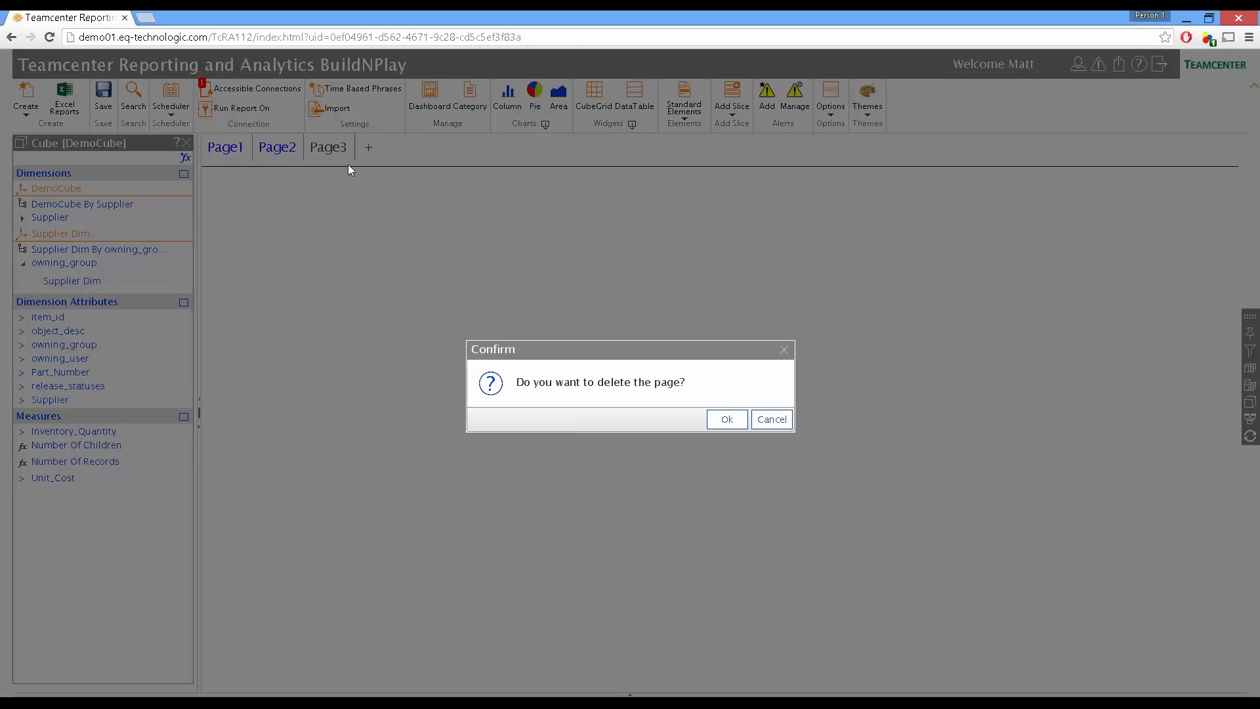
left_click(726, 419)
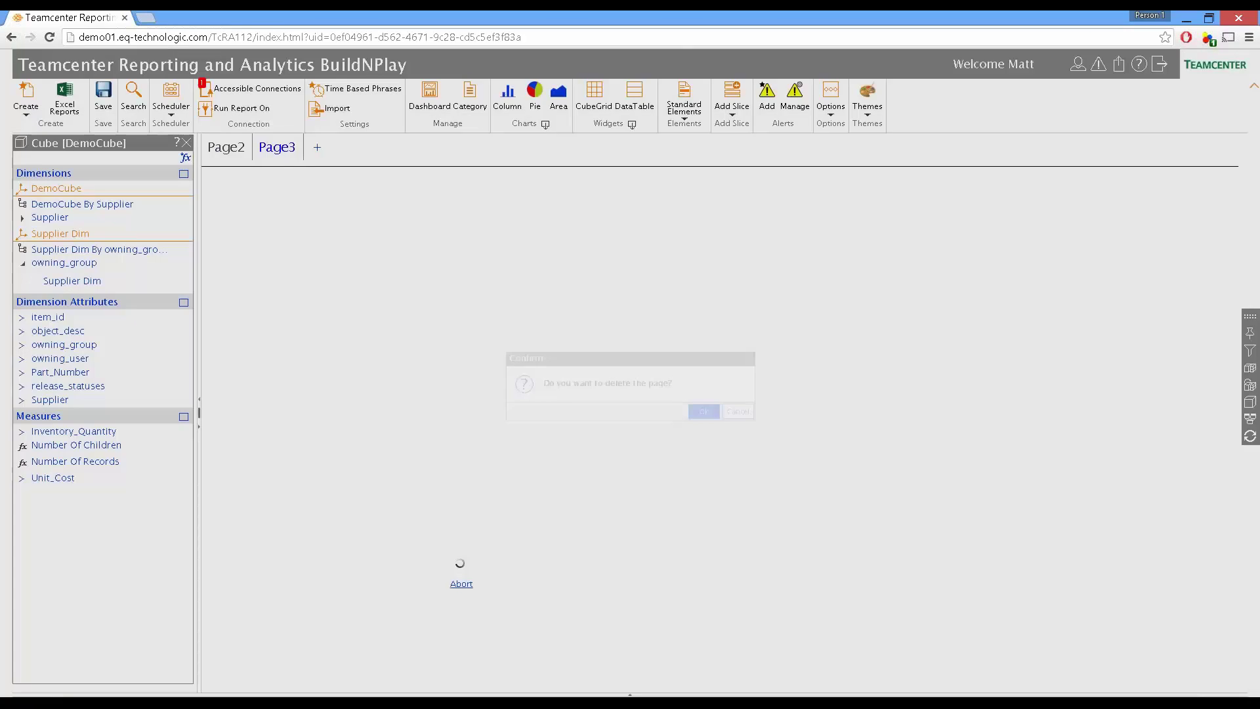
Step: Delete the empty Page3 so that the report keeps only the dashboard page
right_click(296, 146)
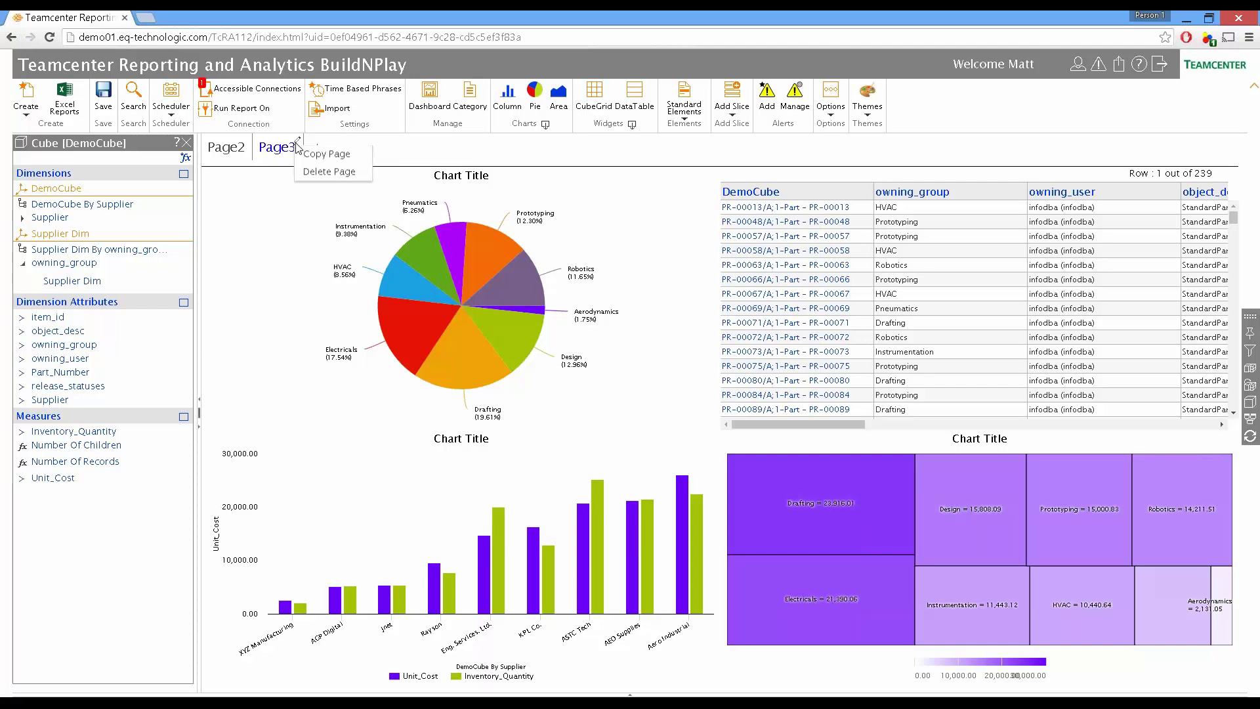
left_click(318, 172)
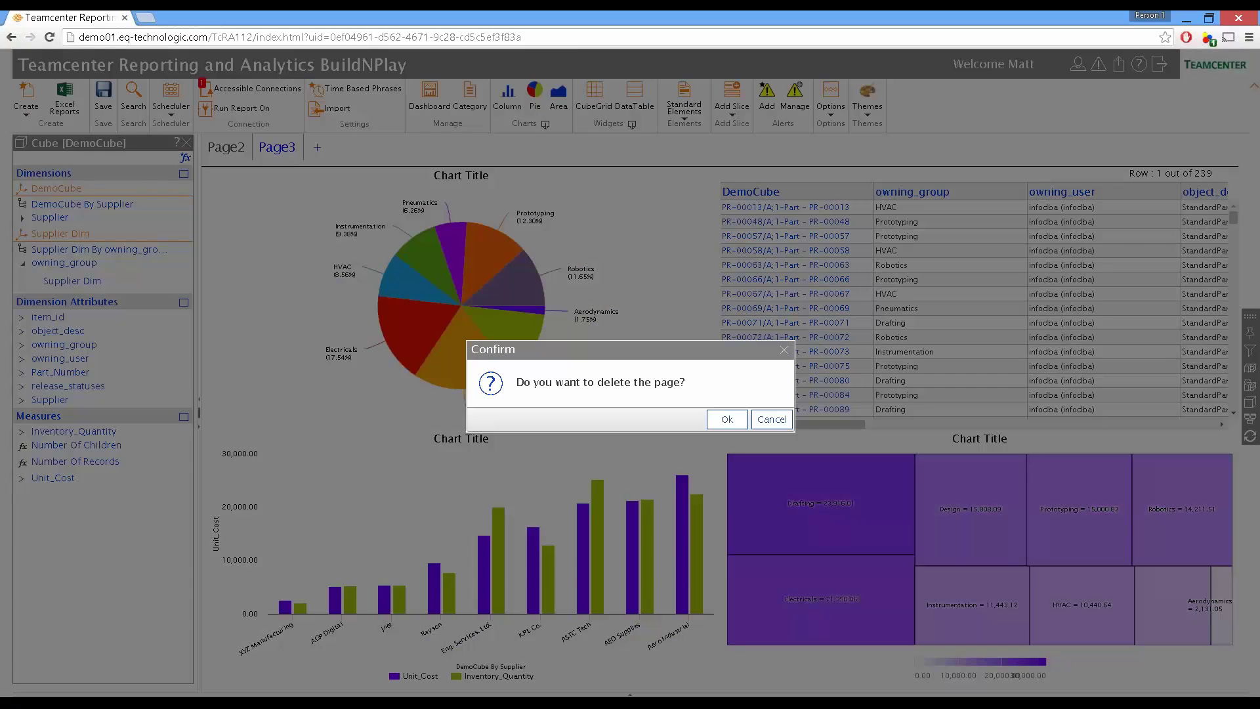
left_click(726, 418)
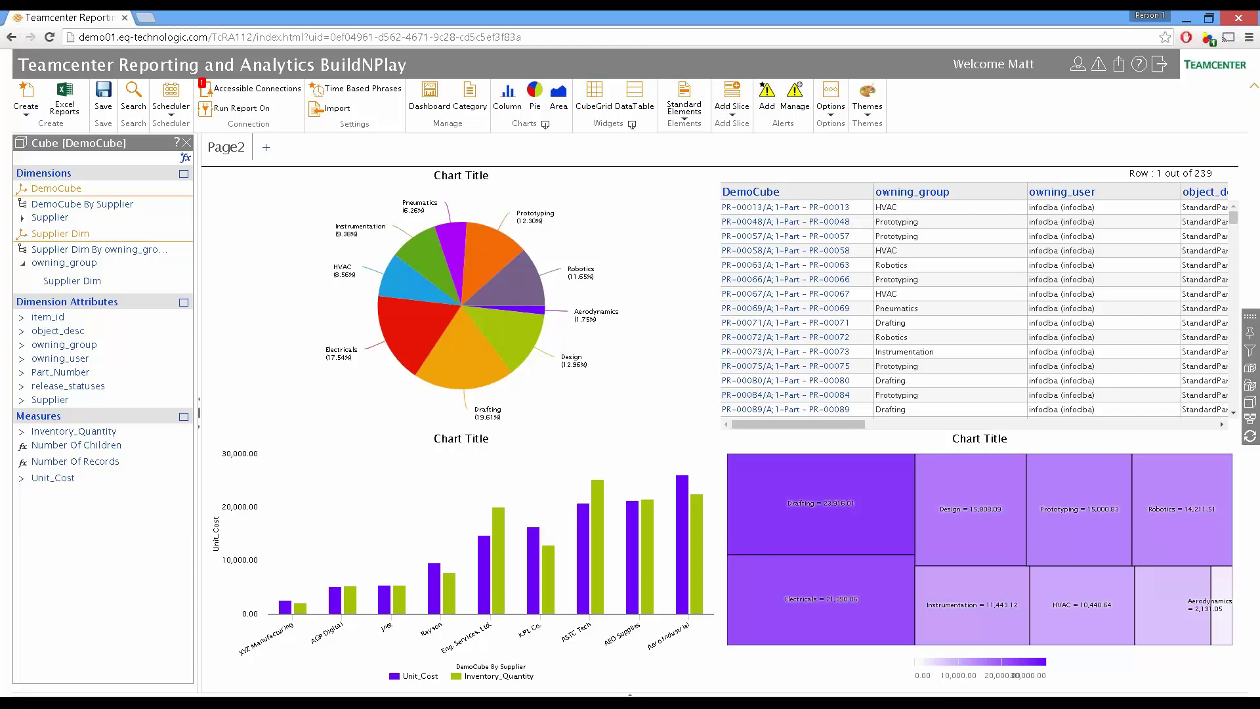
Step: Save the report as Part Dashboard in the UK Demo category
left_click(135, 97)
left_click(768, 418)
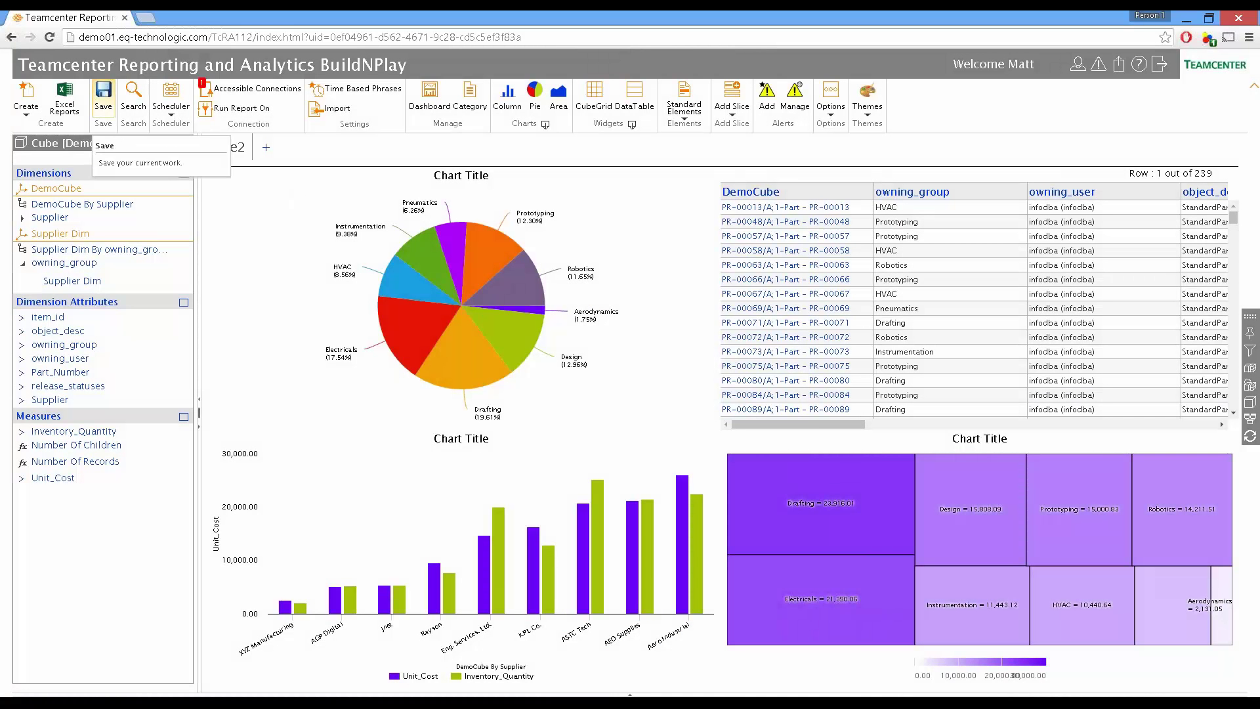
left_click(103, 96)
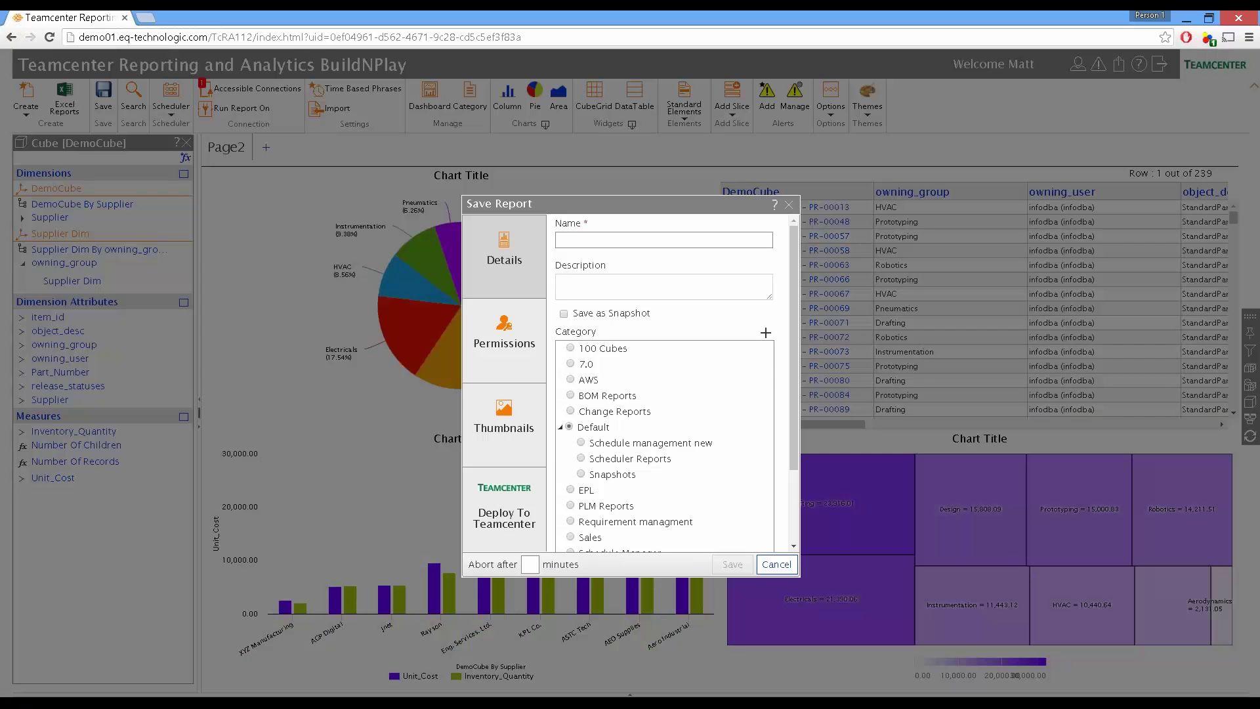
type("Pa")
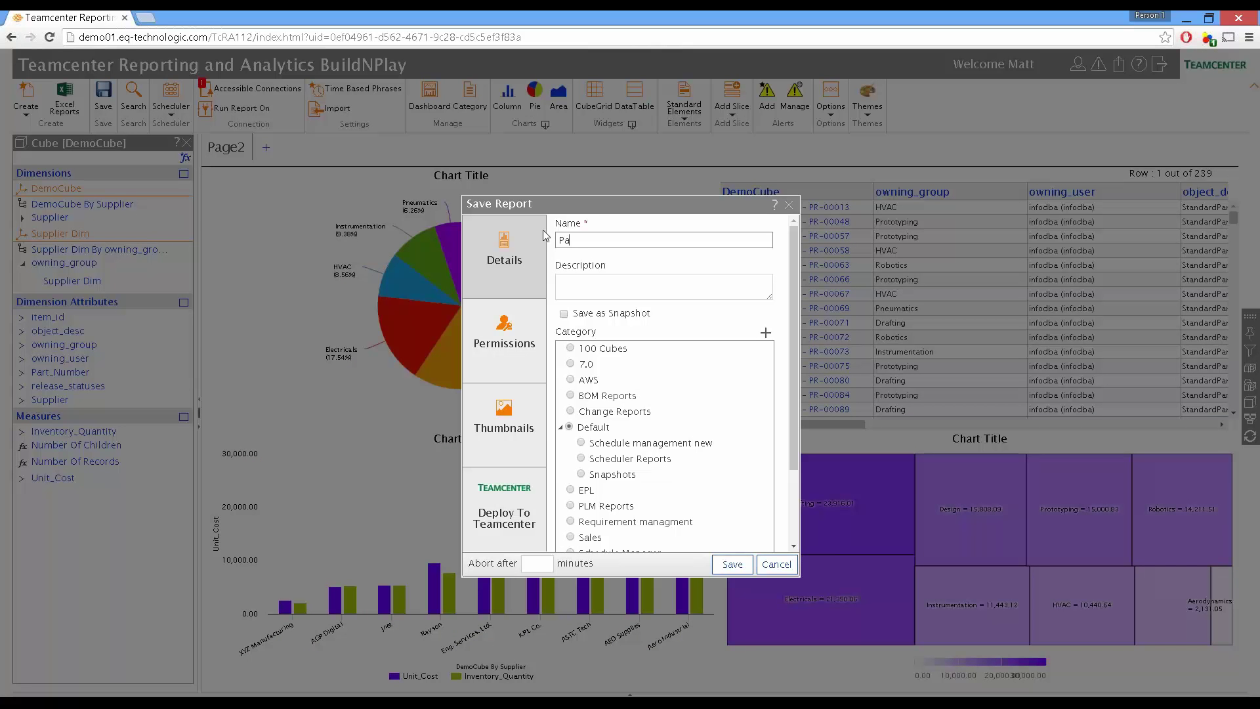
type("rt Dashboard")
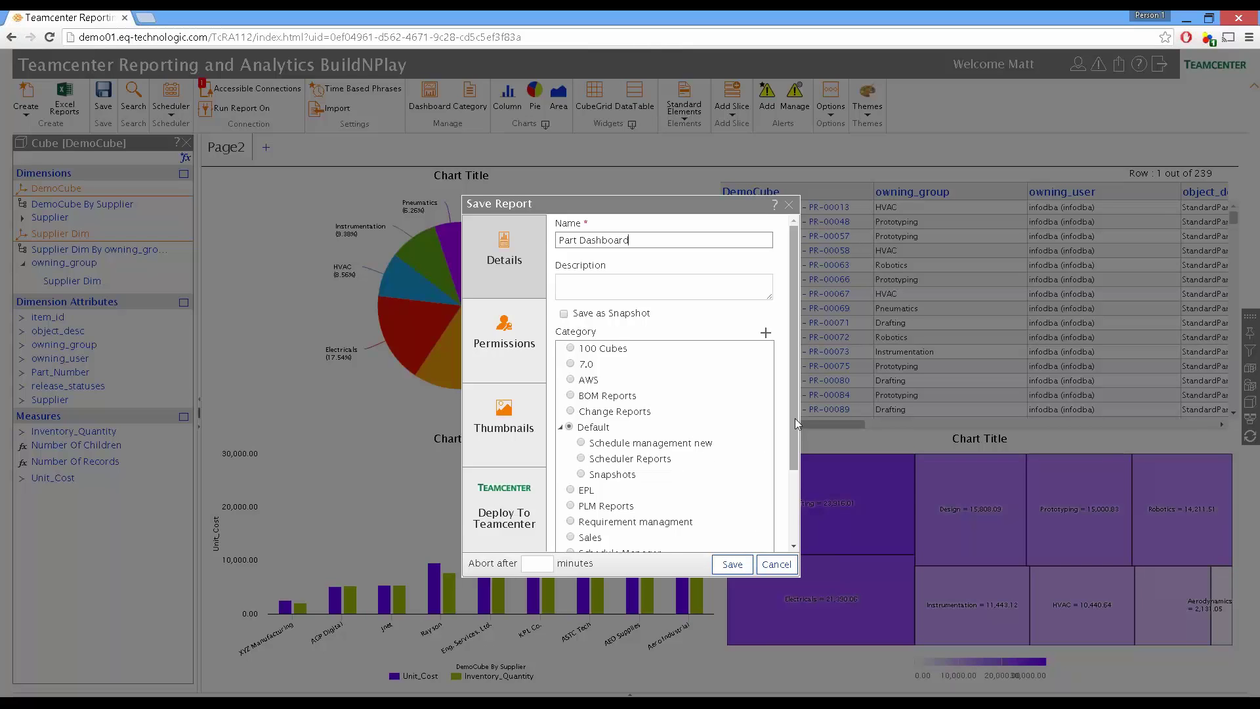
left_click_drag(794, 419, 794, 490)
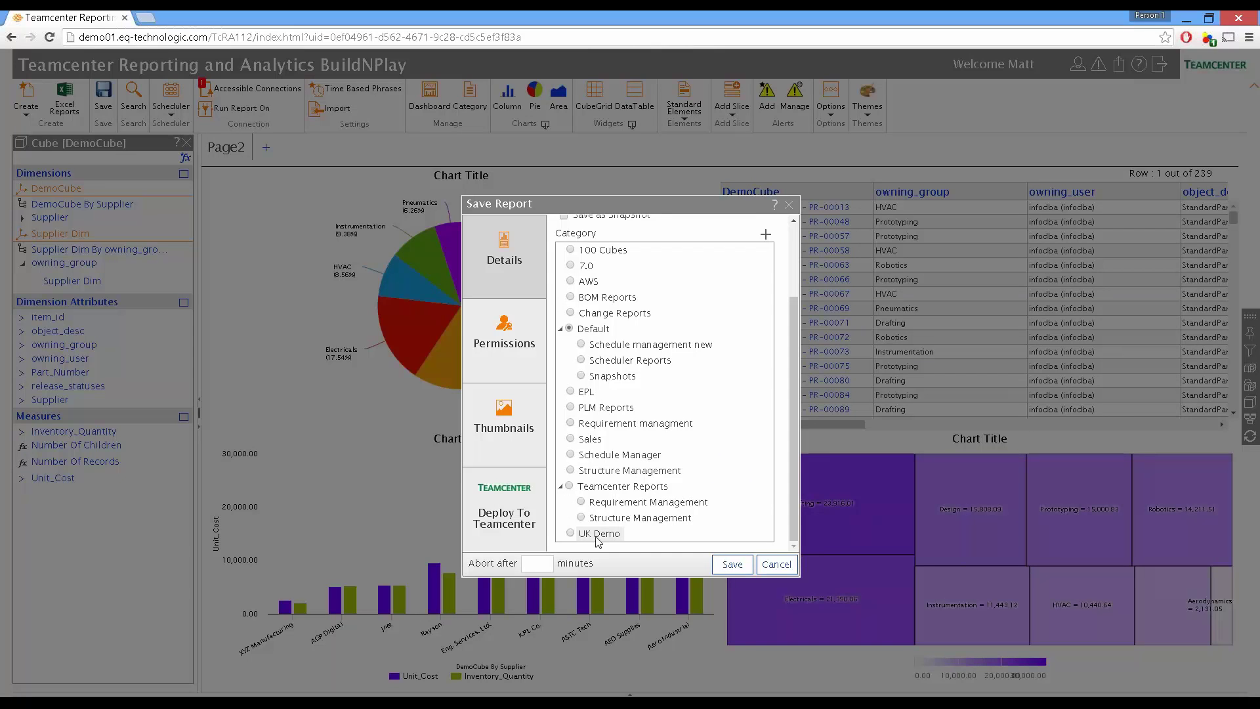
left_click(571, 533)
left_click(733, 565)
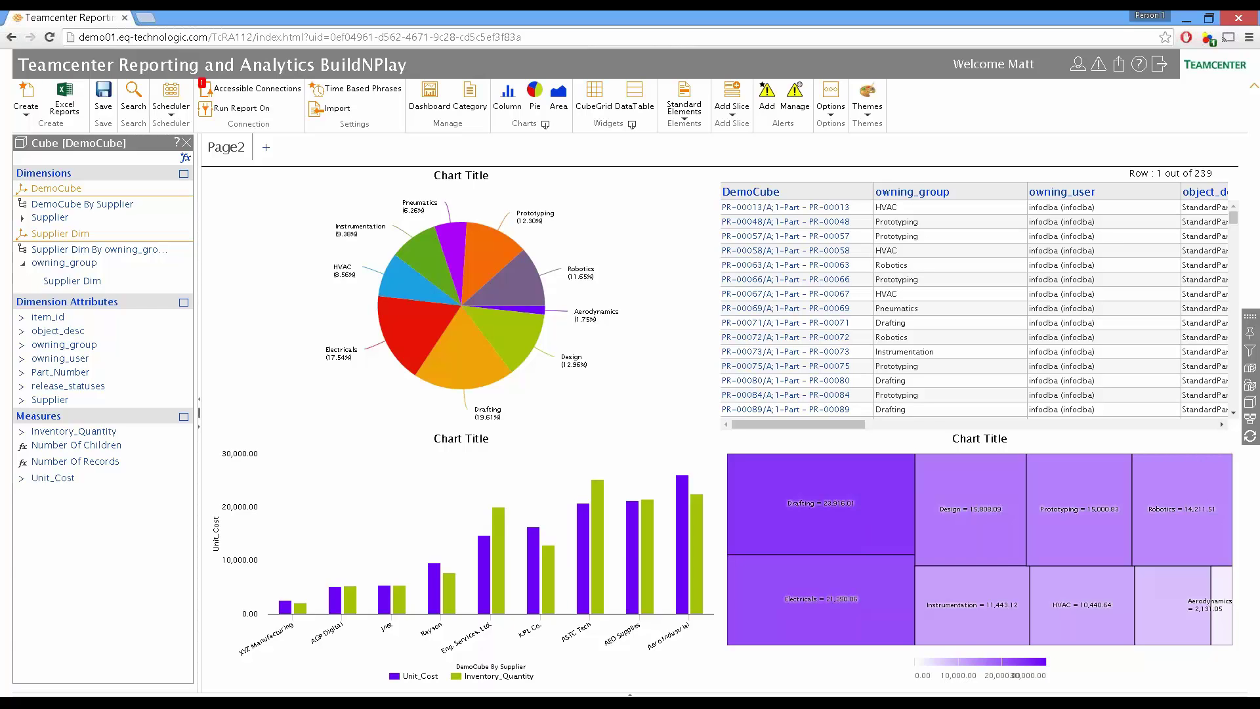
Step: Exclude the object_desc attribute from the DemoCube source in the cube's definition, accept the effect on Part Dashboard, and save and rerun the cube
left_click(1250, 420)
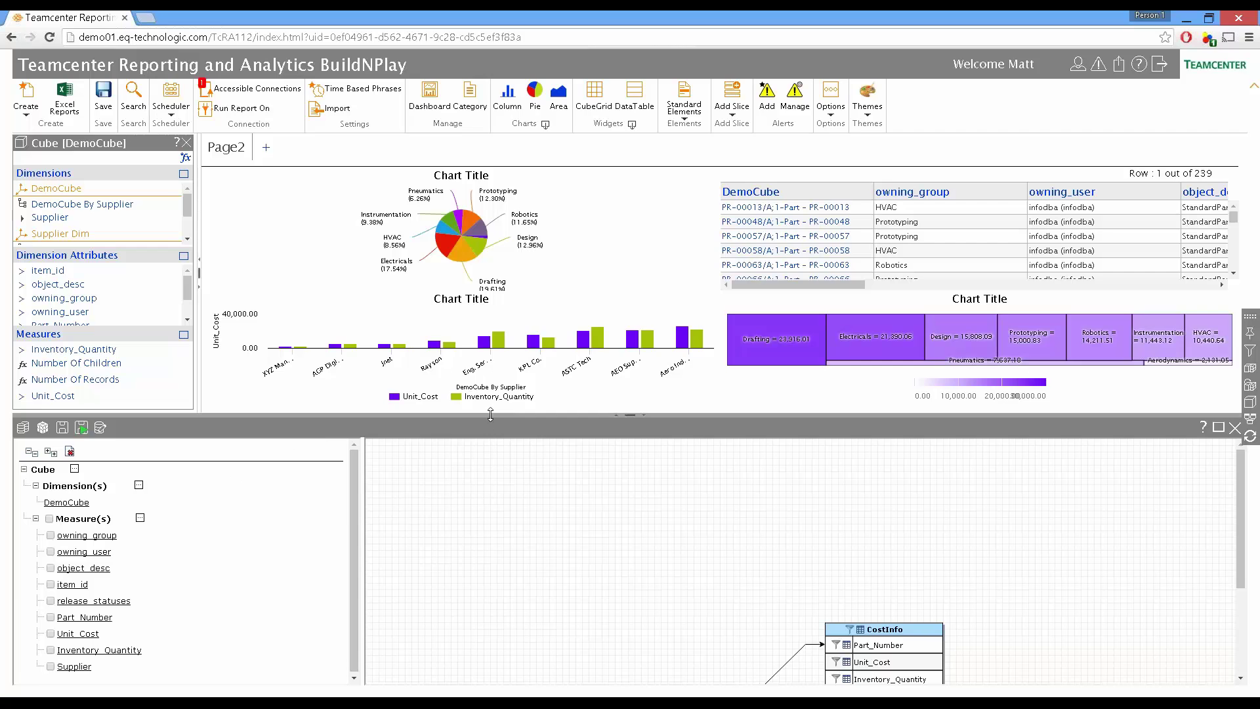
left_click_drag(490, 414, 475, 274)
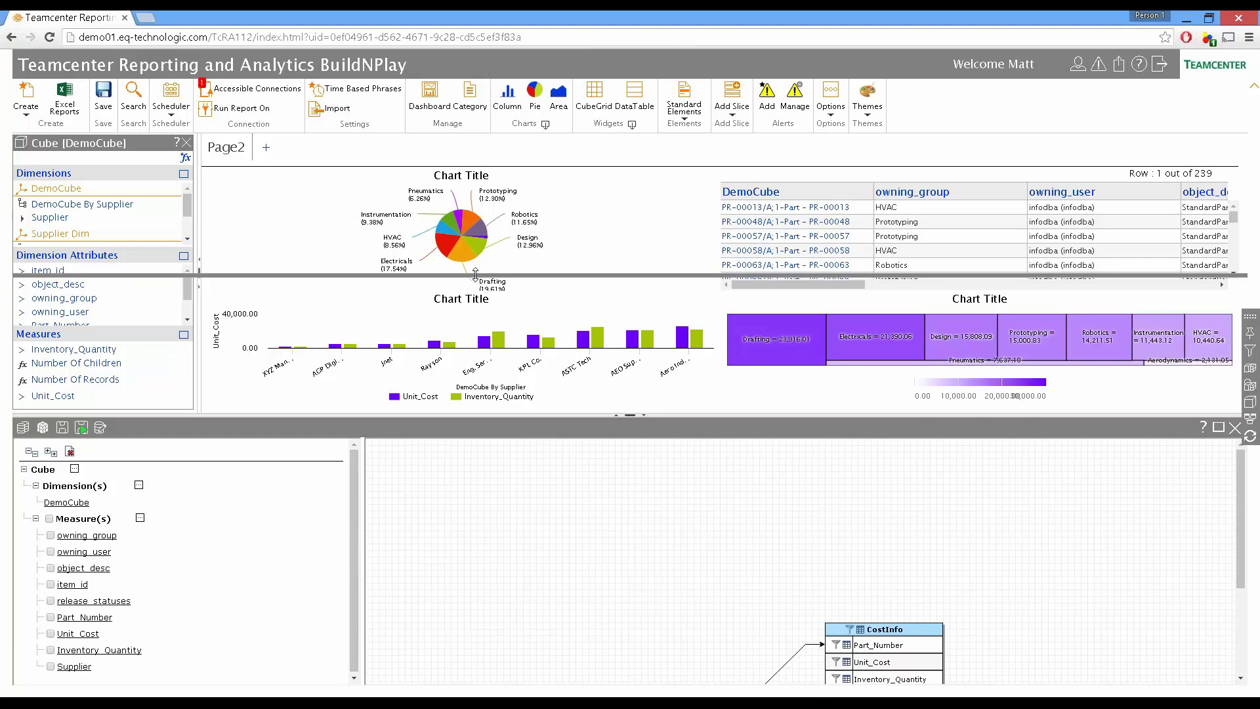
left_click_drag(475, 274, 476, 276)
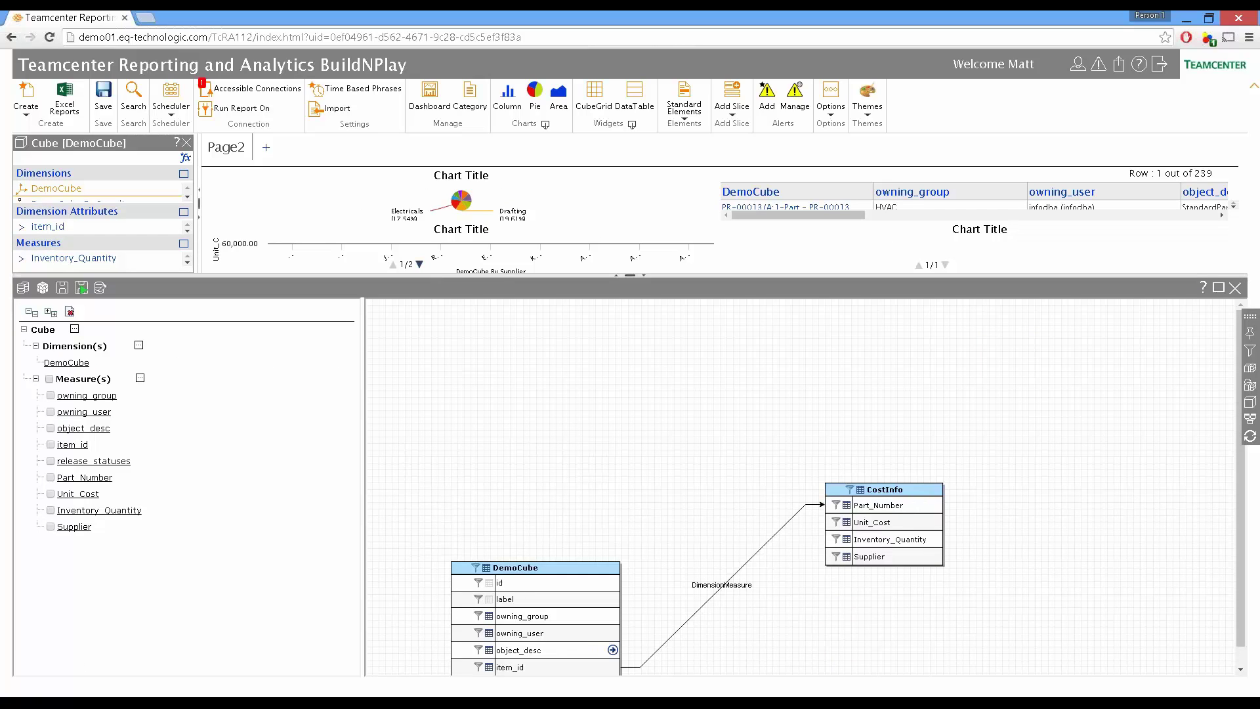
left_click(490, 618)
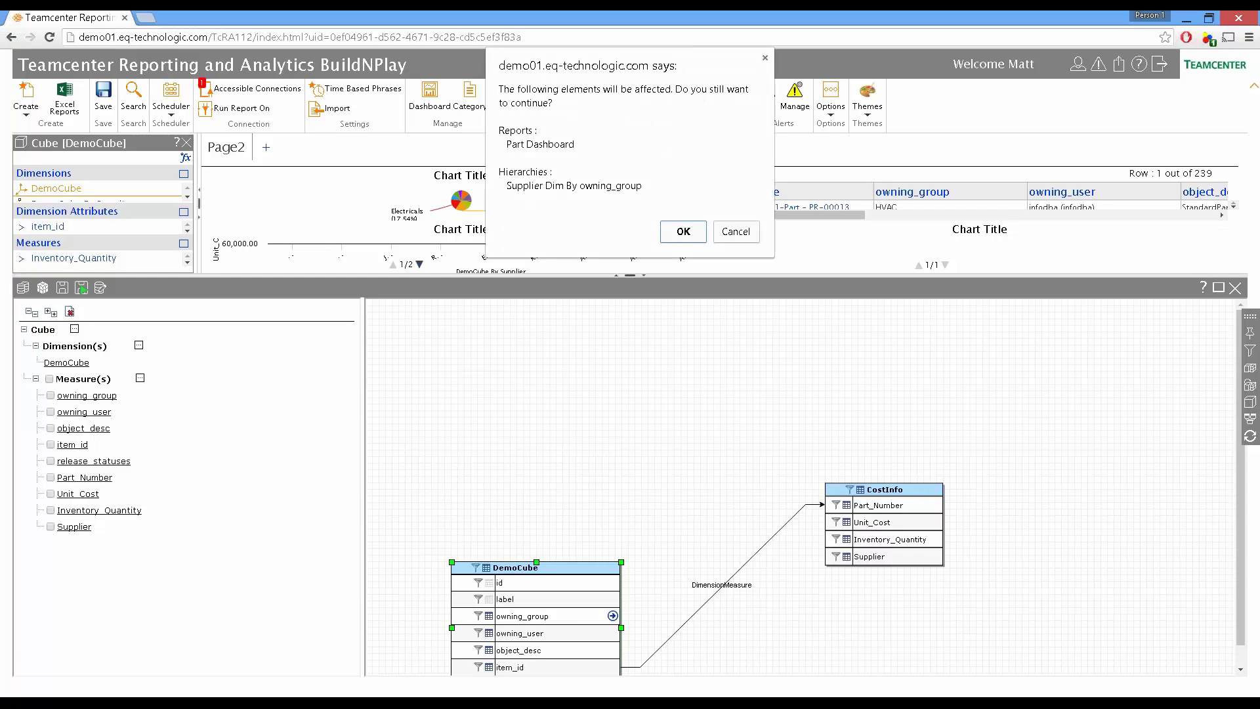
left_click(735, 237)
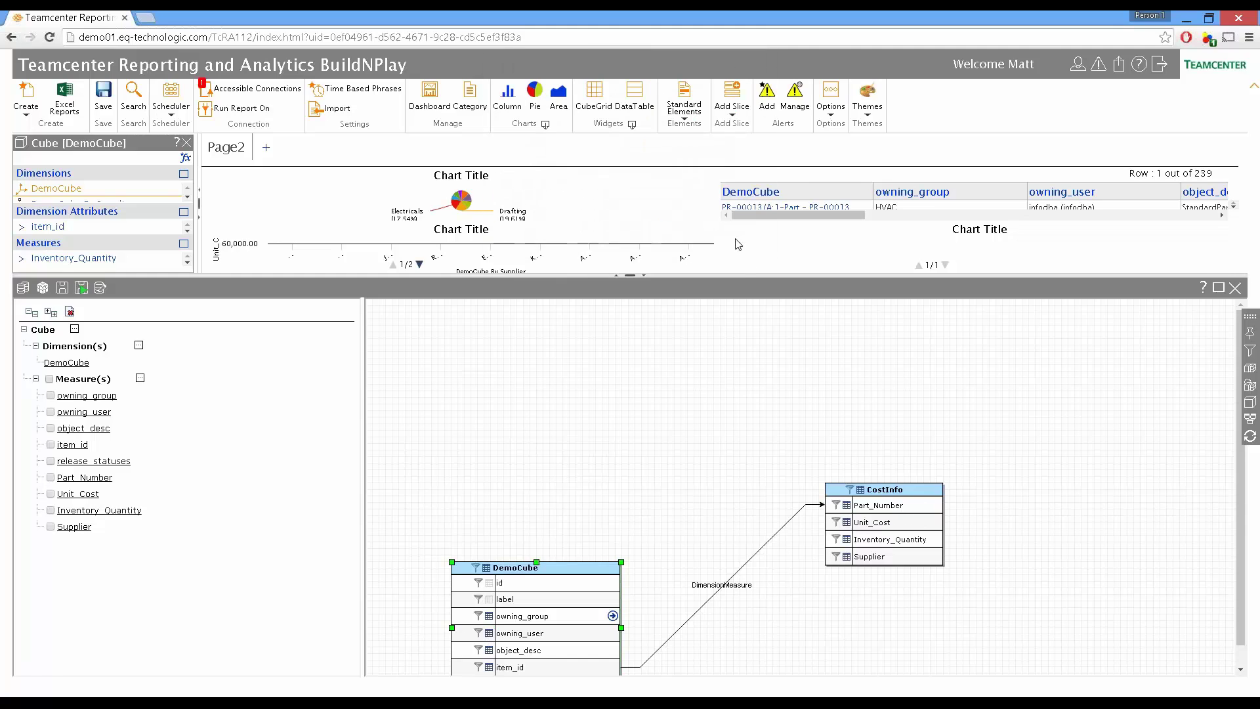
left_click(489, 650)
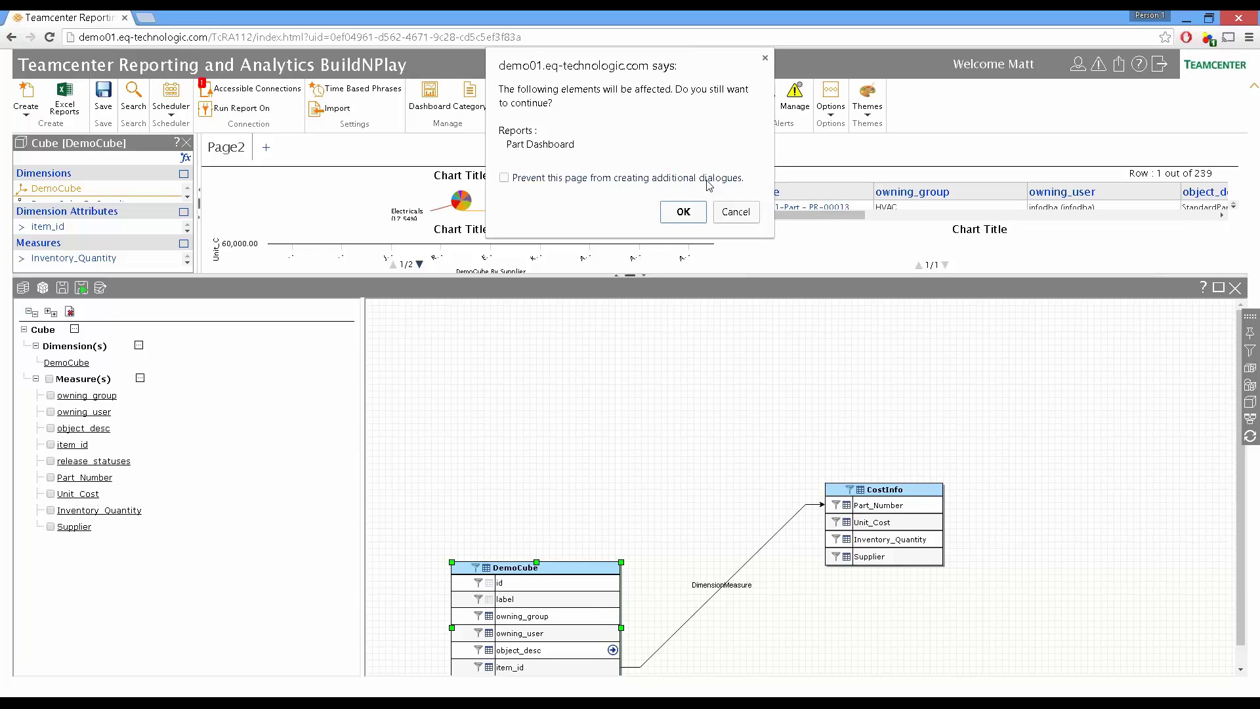
left_click(690, 212)
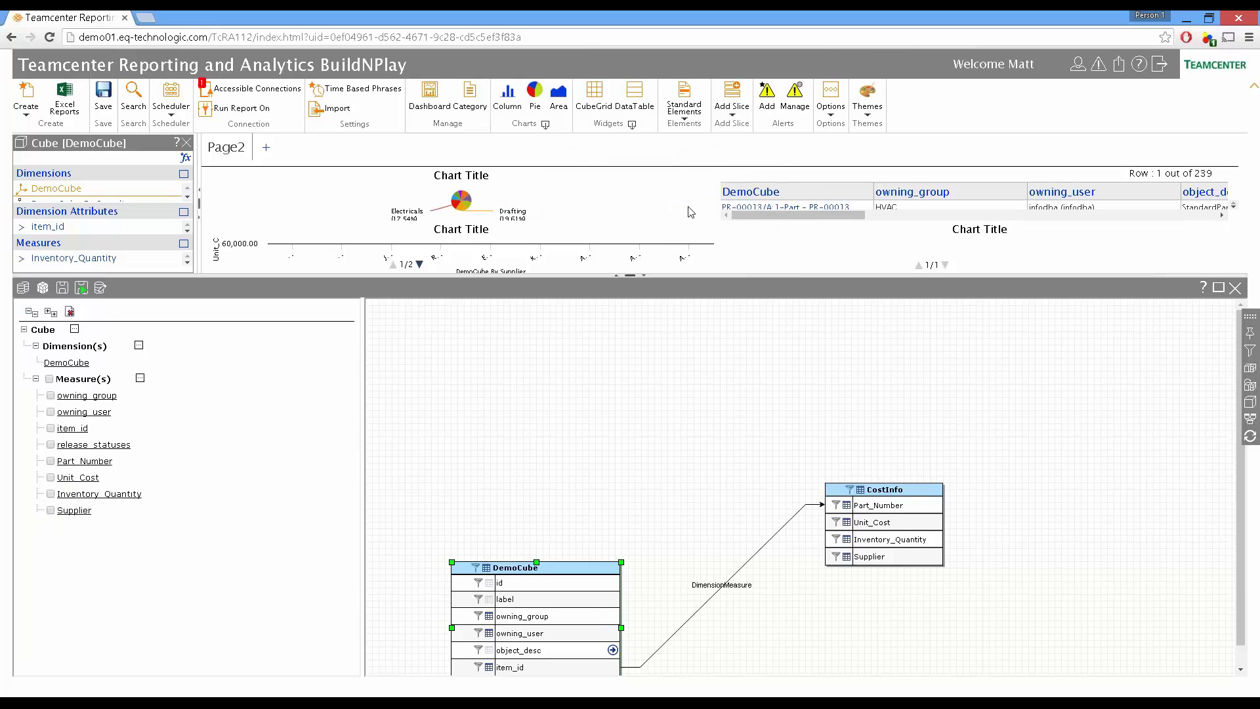
left_click(82, 288)
left_click(82, 290)
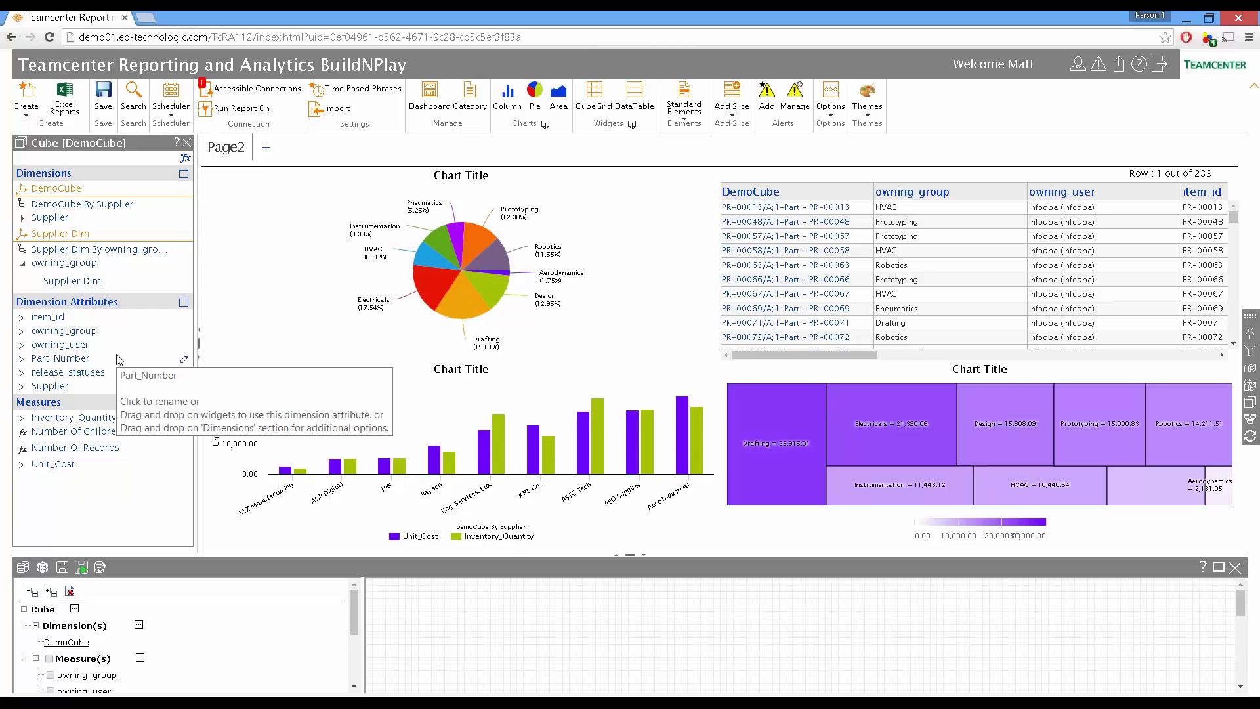
Step: View the operators, functions and arguments available for a new formula measure, and close the editor without creating one
left_click(186, 159)
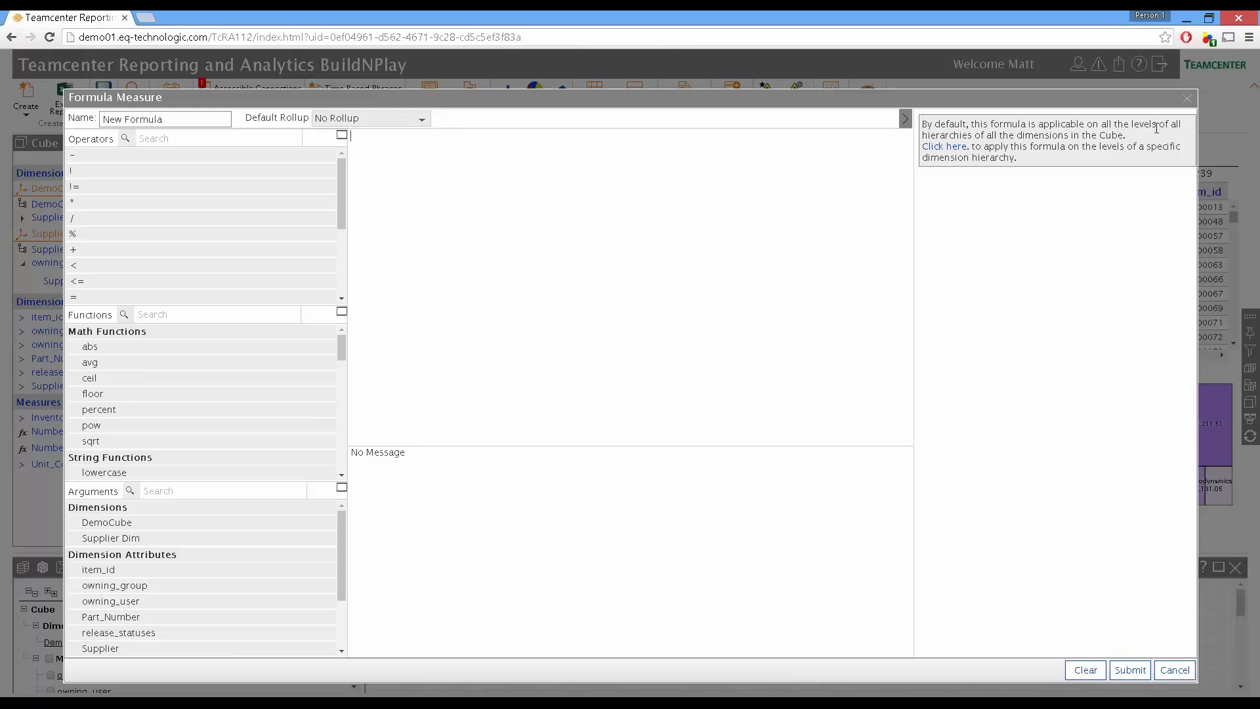
left_click(1188, 101)
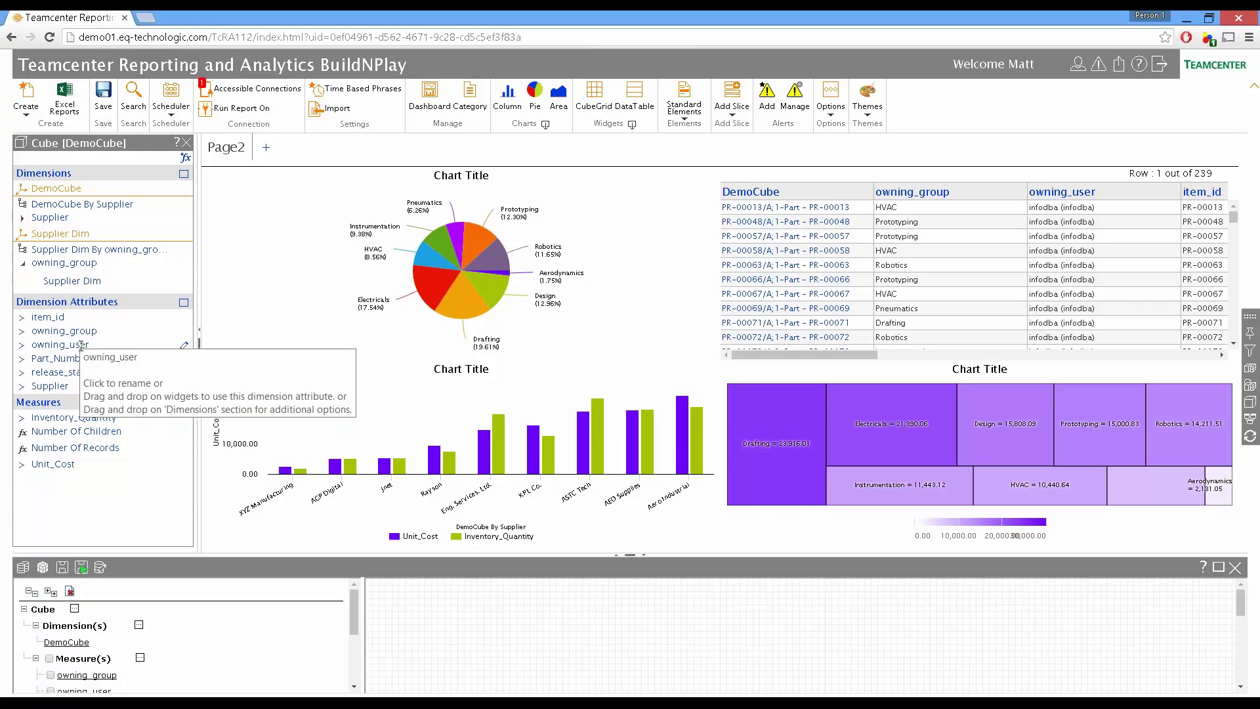
Step: Create a Semantic Mapper cube named eBoM in the UK Demo category on the 1 – TC 10.1.5 connection, discarding unsaved data
left_click(27, 104)
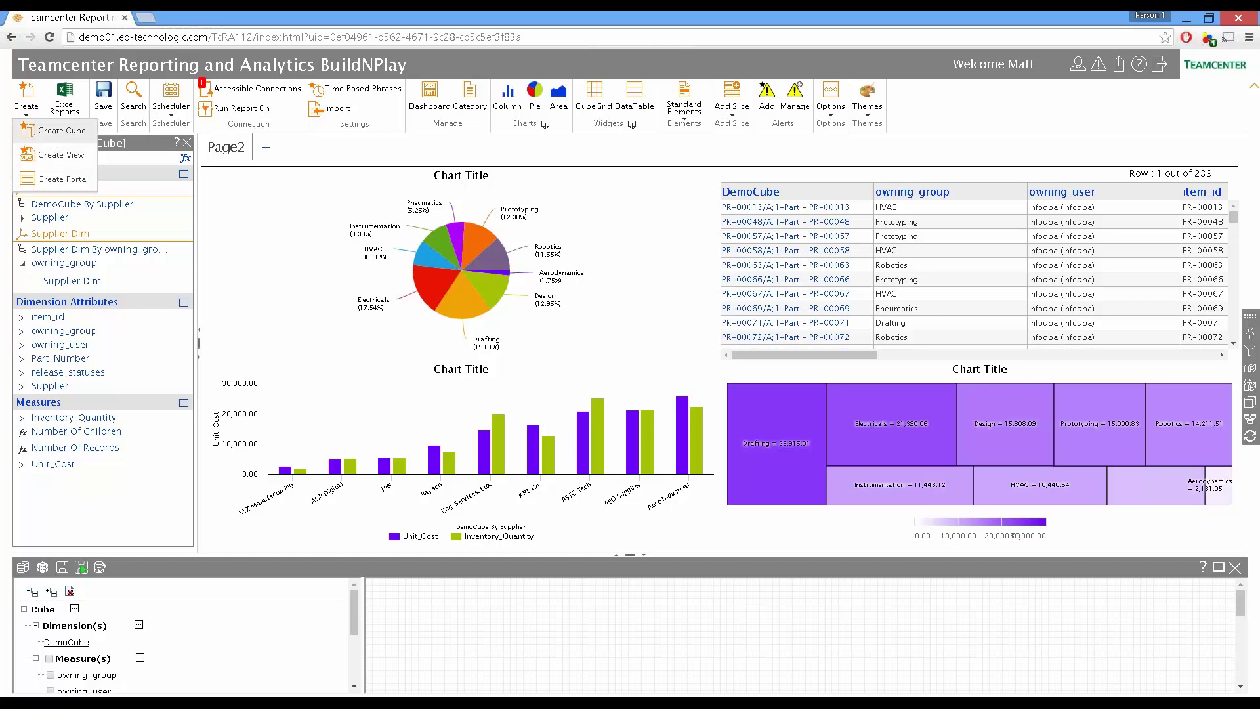
left_click(62, 130)
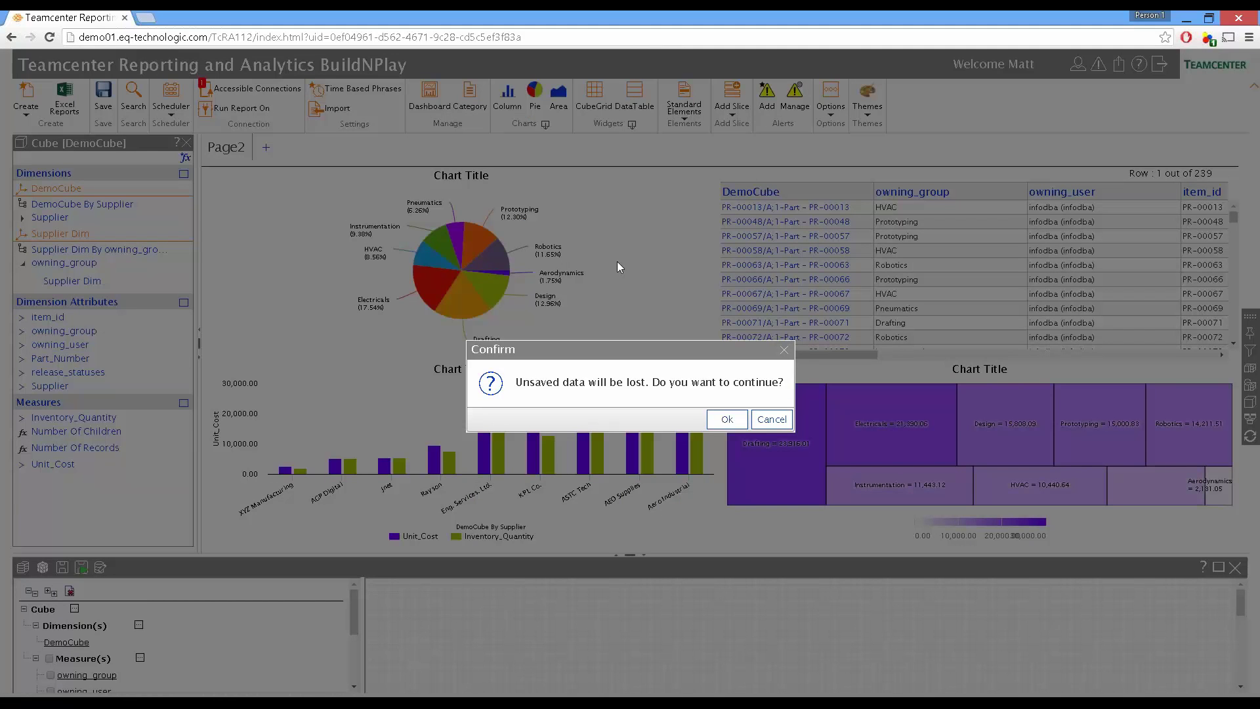
left_click(728, 424)
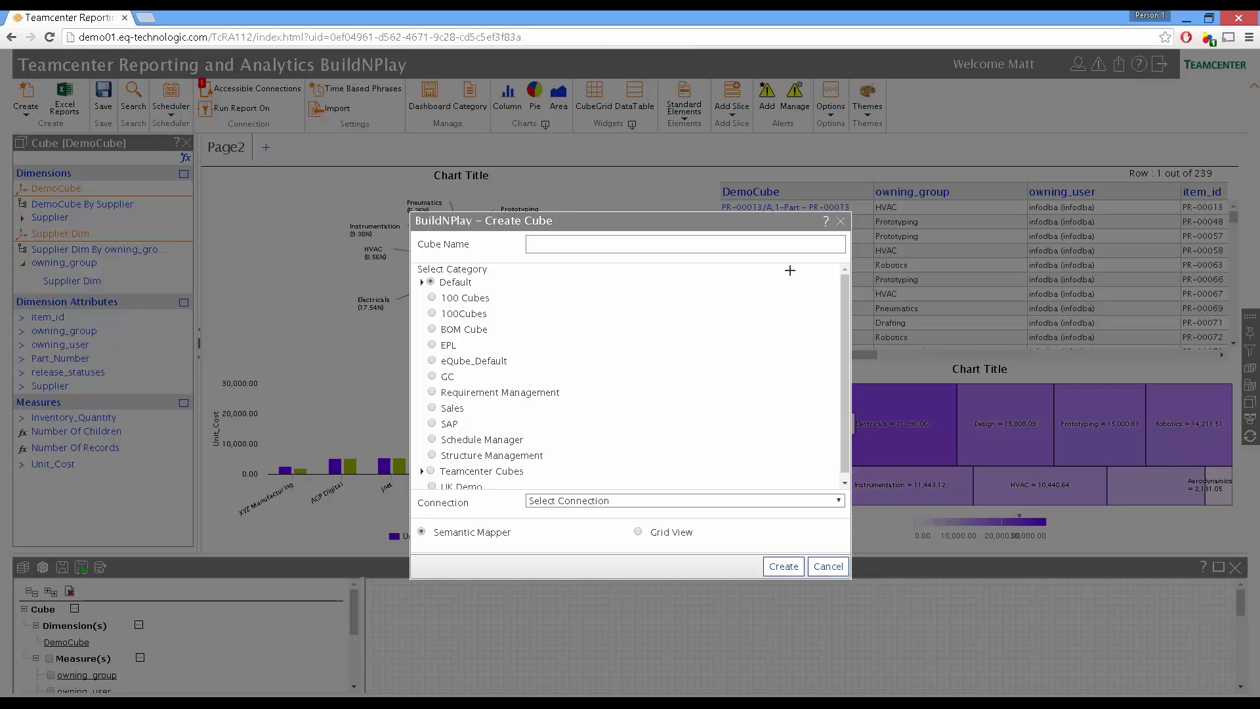
left_click(561, 244)
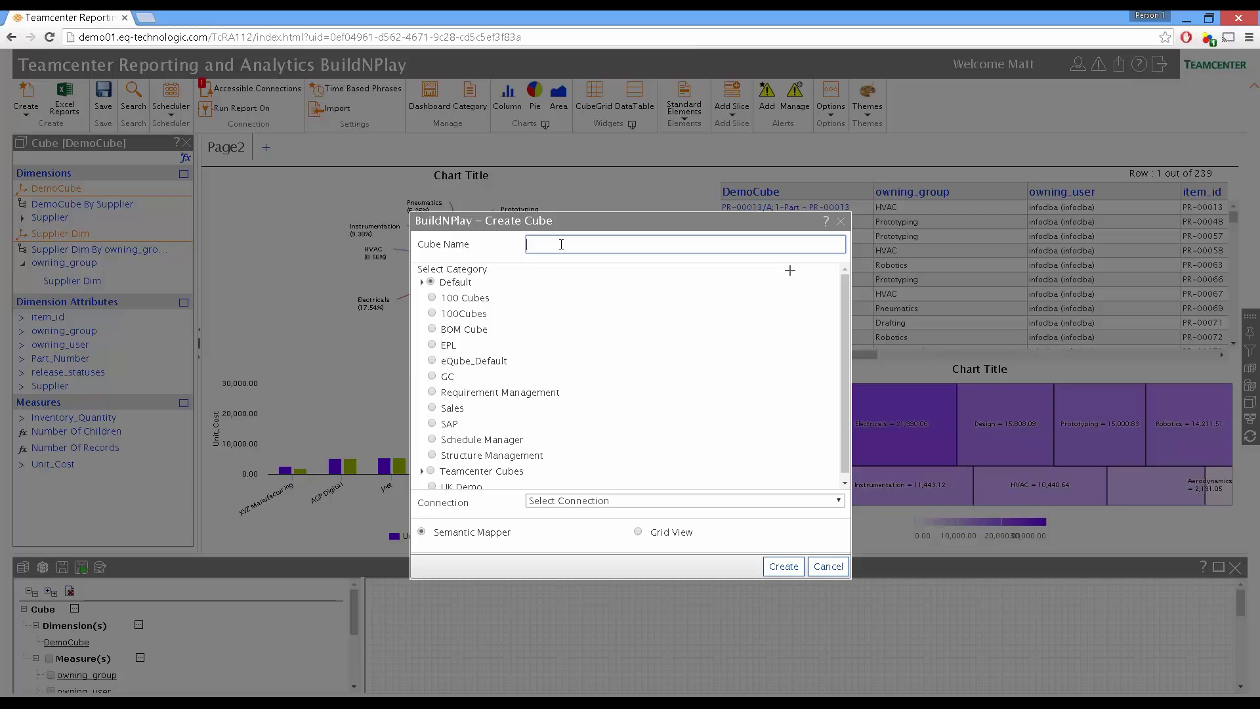
type("eBoM")
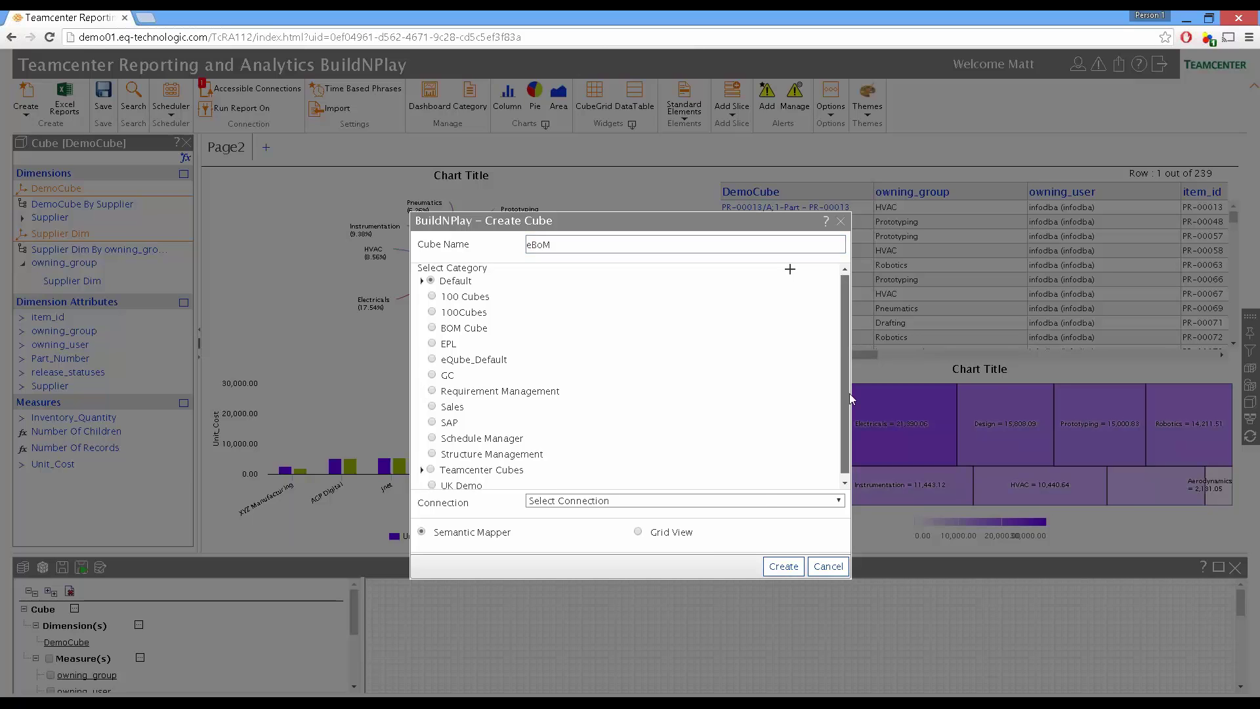
scroll(846, 341, "down", 1)
left_click(438, 483)
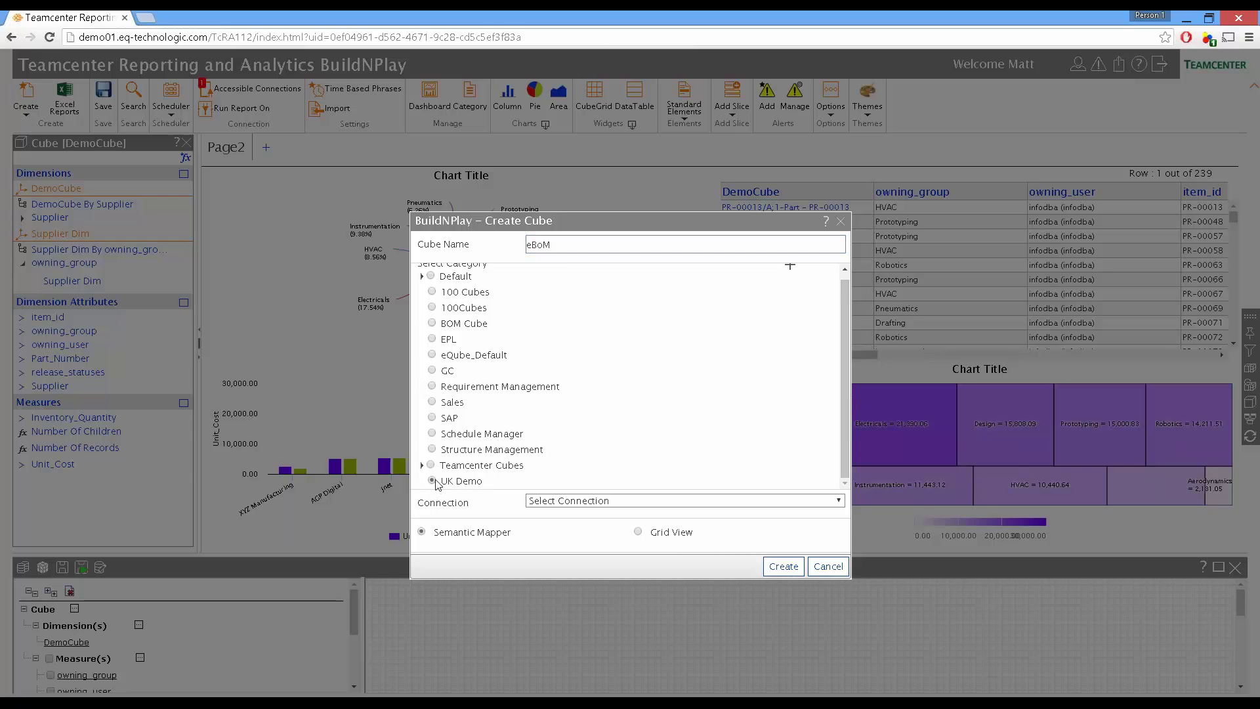
left_click(553, 501)
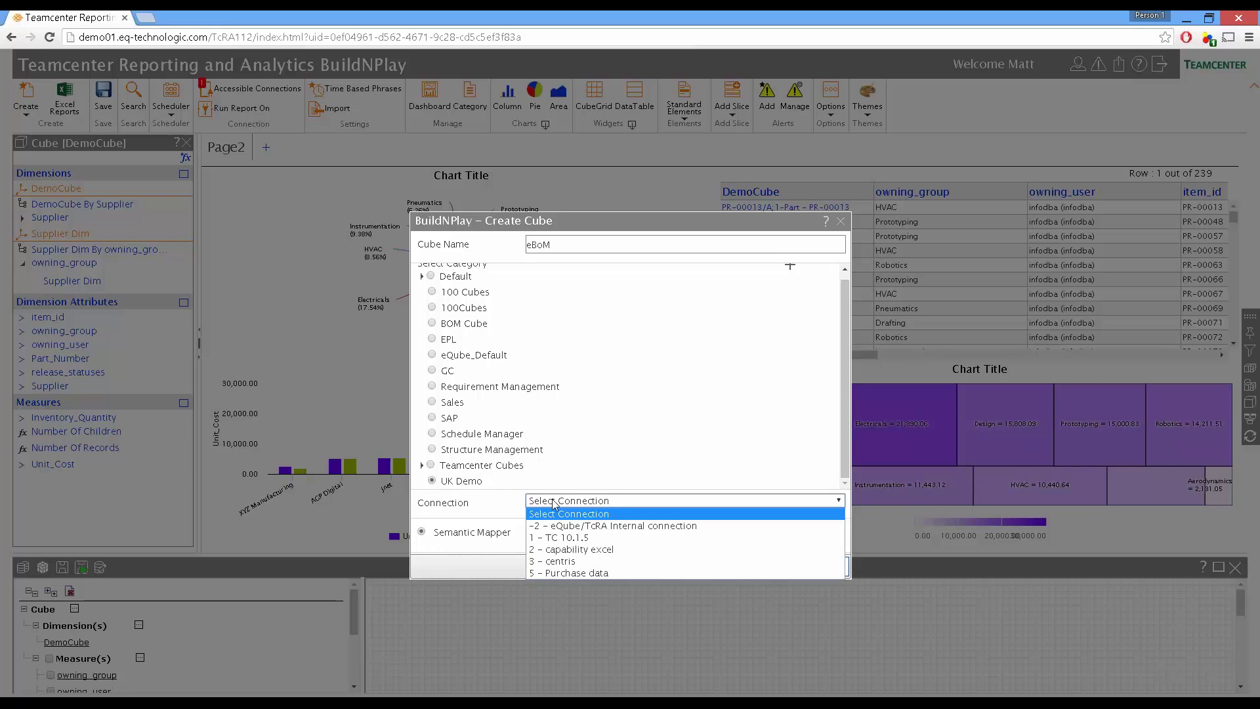
left_click(568, 538)
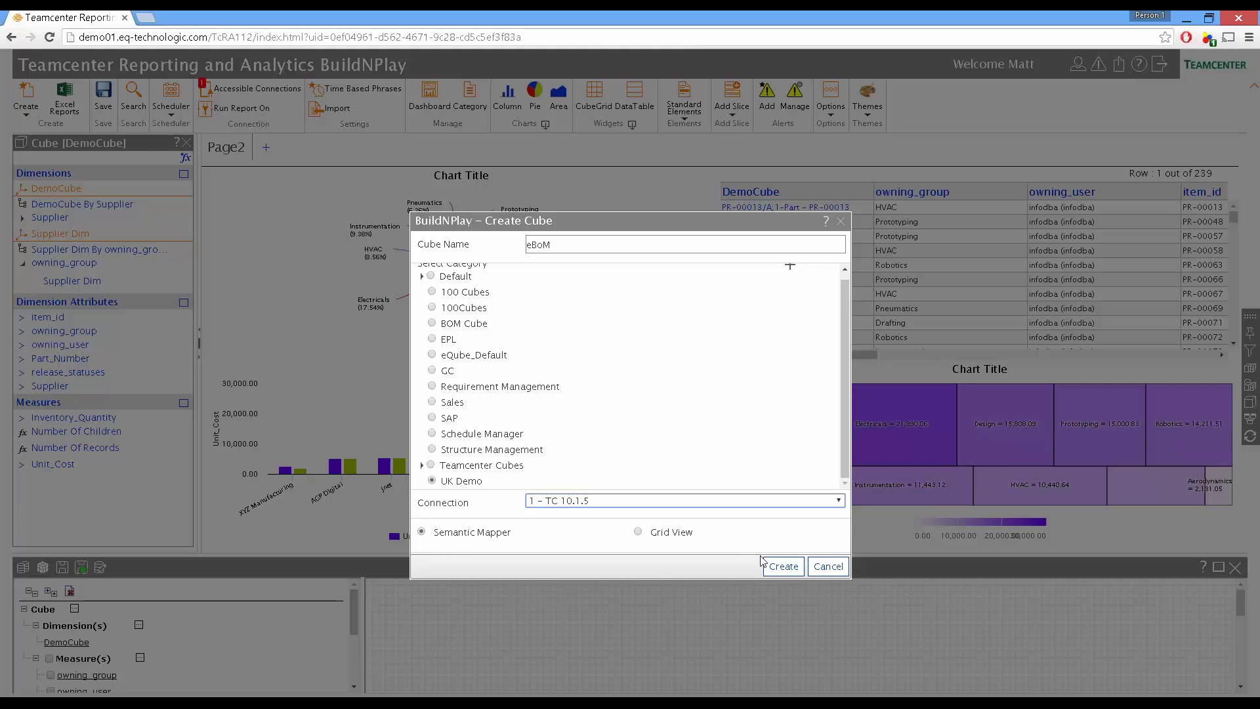
left_click(782, 567)
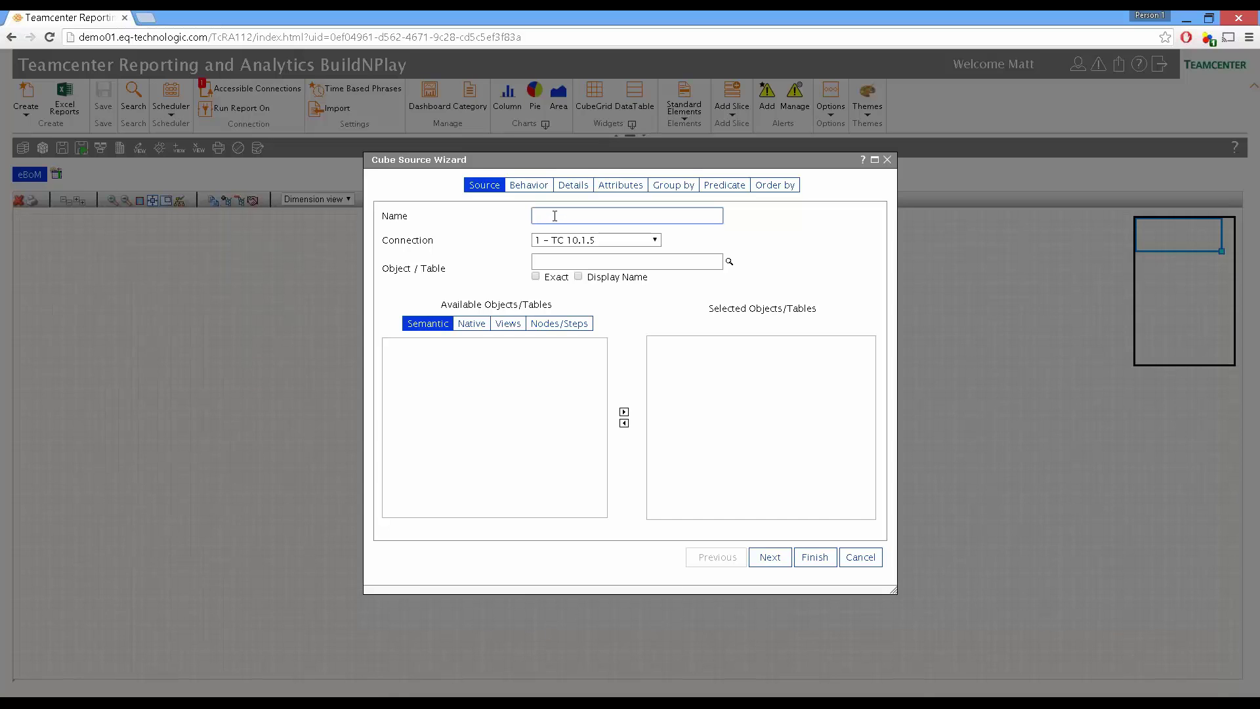
Step: Name the cube source eBoM, search its objects for bom, and add EngineeringBOM as the selected object
type("eBoM")
key("Tab")
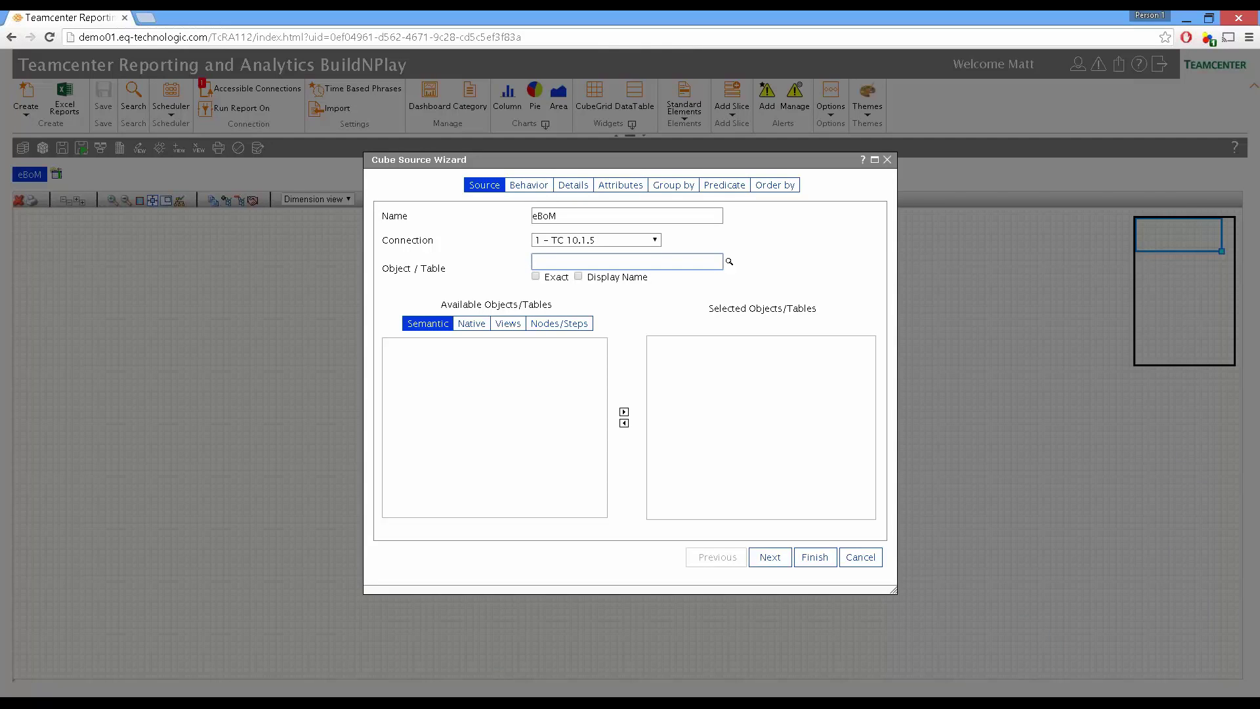
type("bom")
left_click(730, 262)
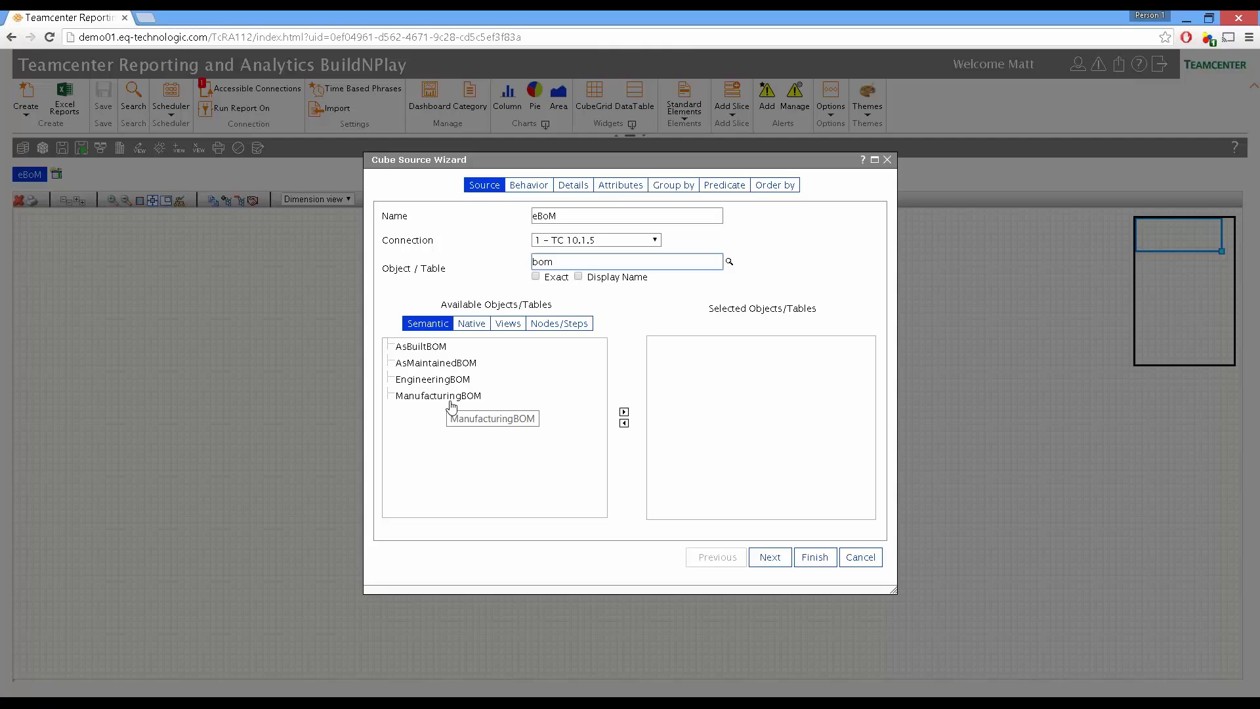
double_click(440, 381)
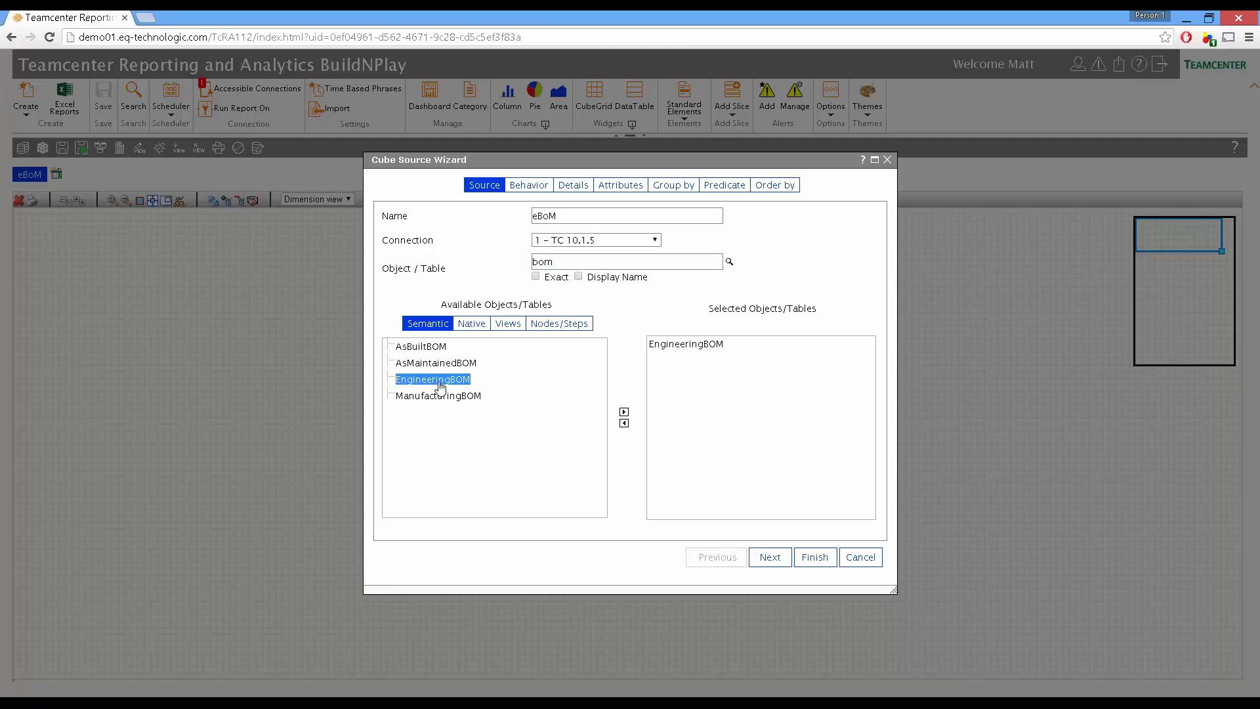
left_click(767, 562)
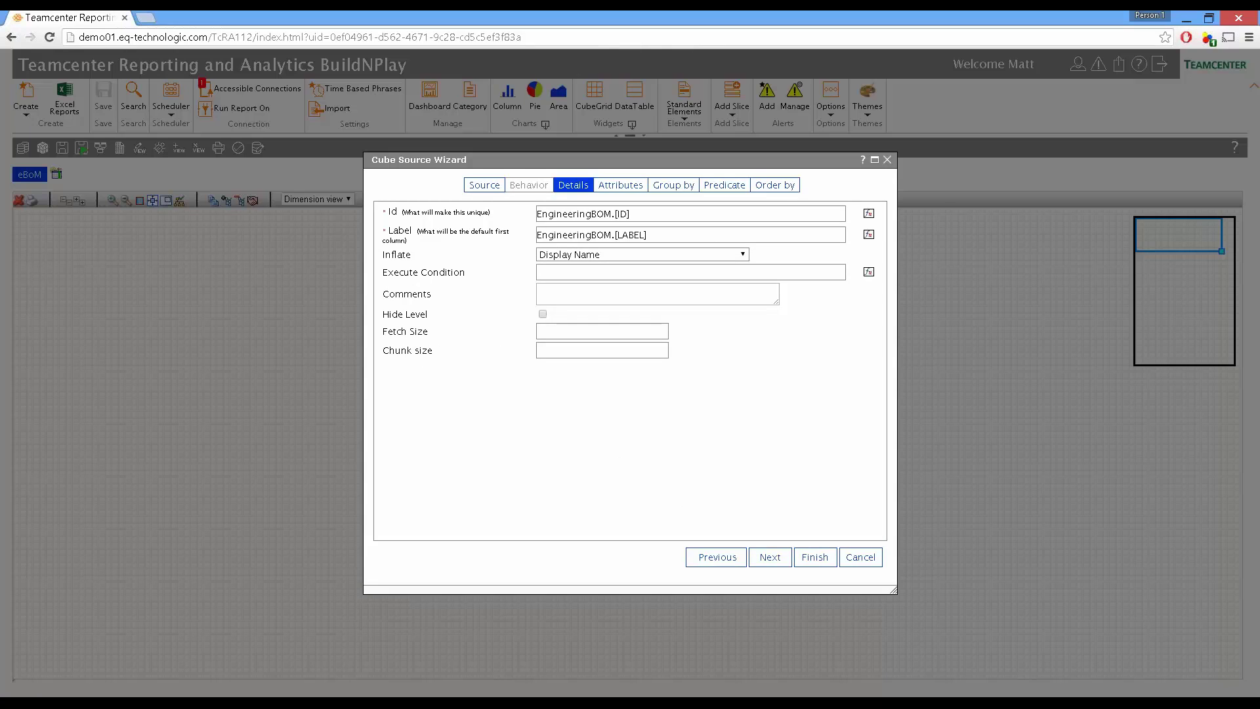
Step: Keep the default details, attributes and grouping, select the PartNumberFilter and RevisionRule filters, and finish the cube source
left_click(766, 559)
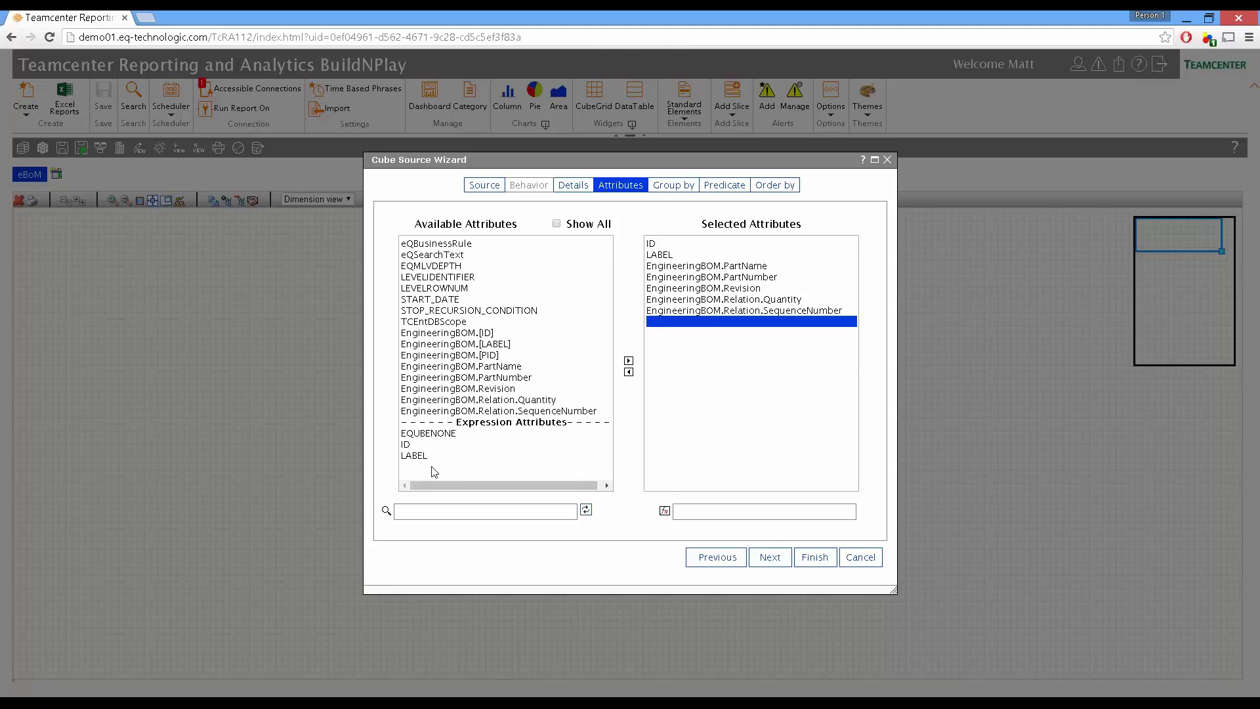
left_click(775, 555)
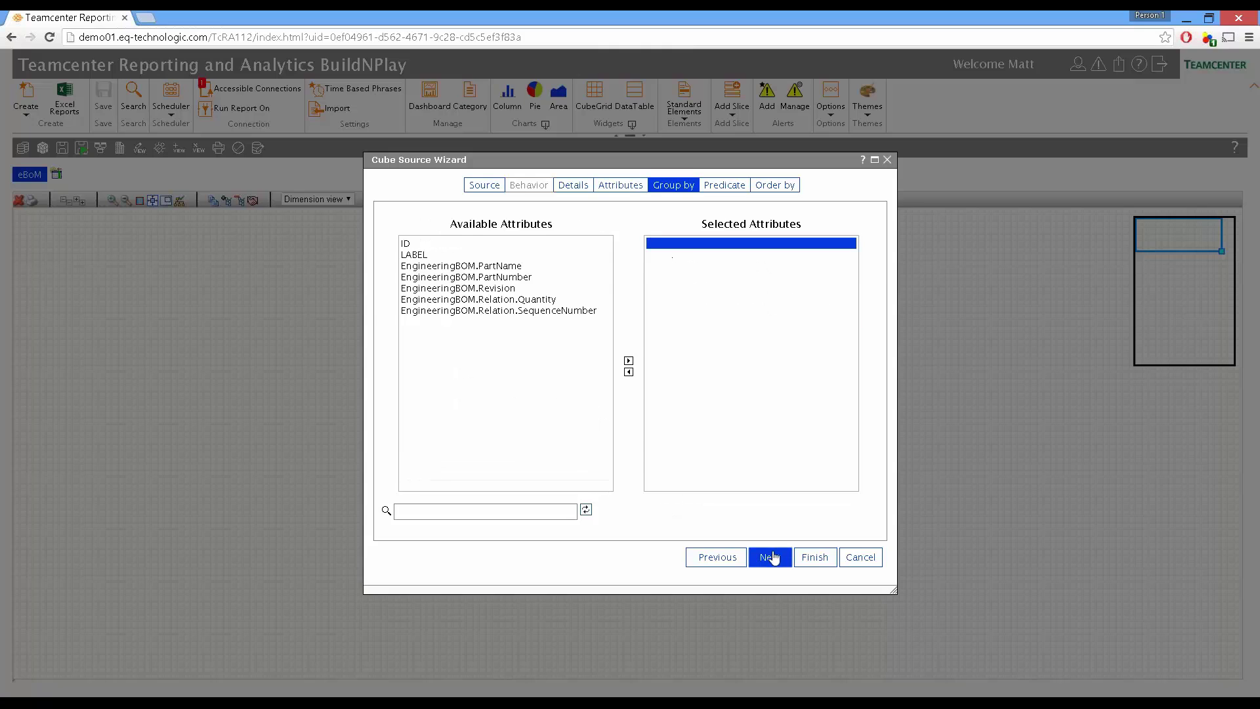
left_click(771, 557)
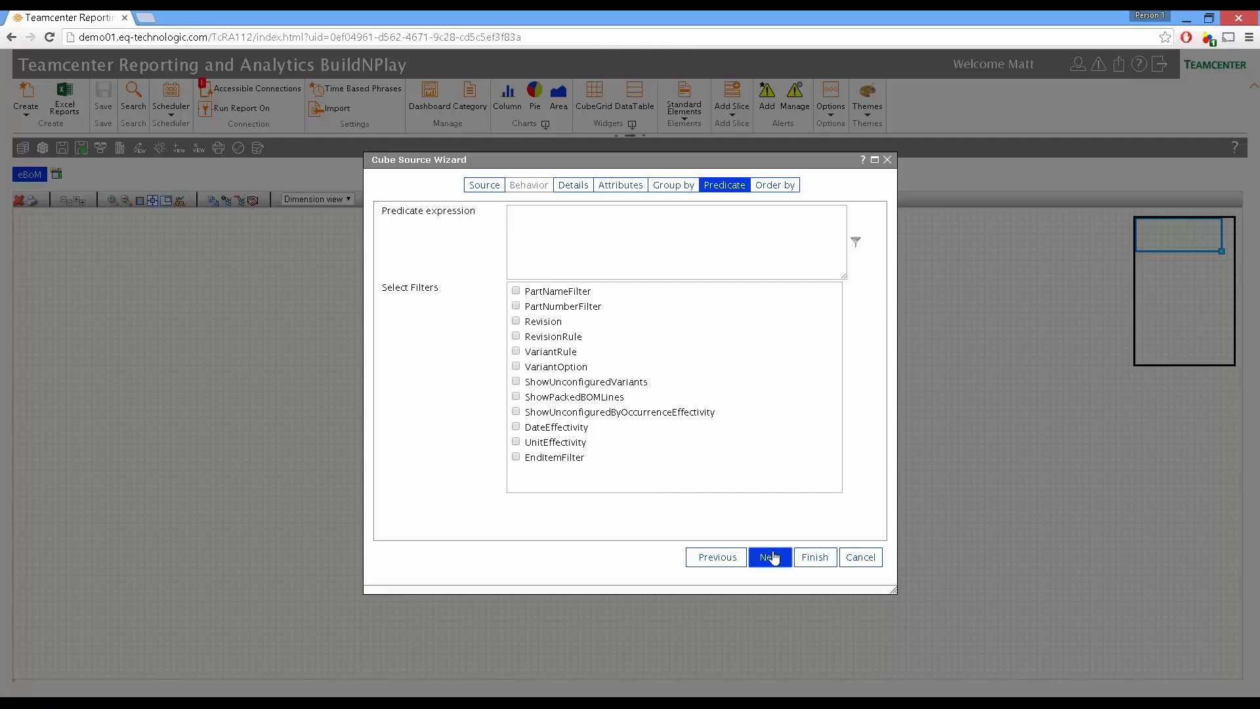
left_click(516, 306)
left_click(822, 564)
left_click(516, 336)
left_click(821, 563)
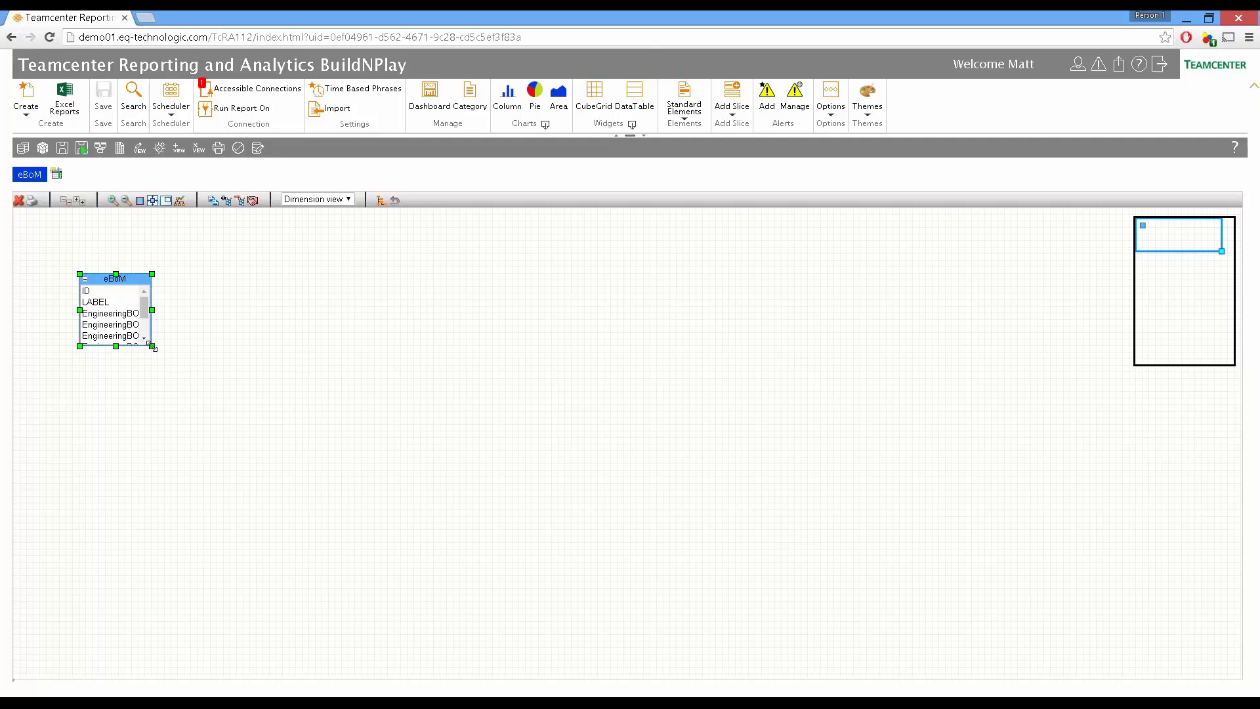
Step: Enlarge the eBoM source to show all its attributes, and fetch the cube data with the parent part number filter equal to PR-00008
left_click_drag(152, 347, 304, 459)
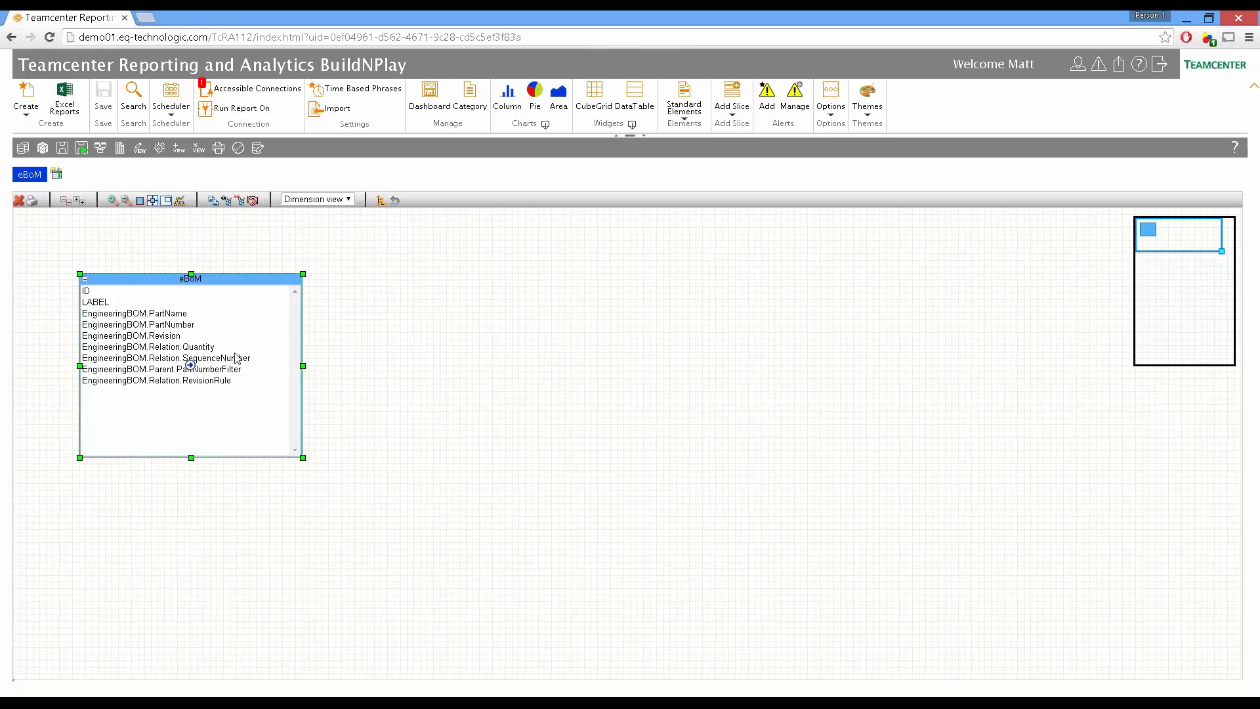
left_click(82, 148)
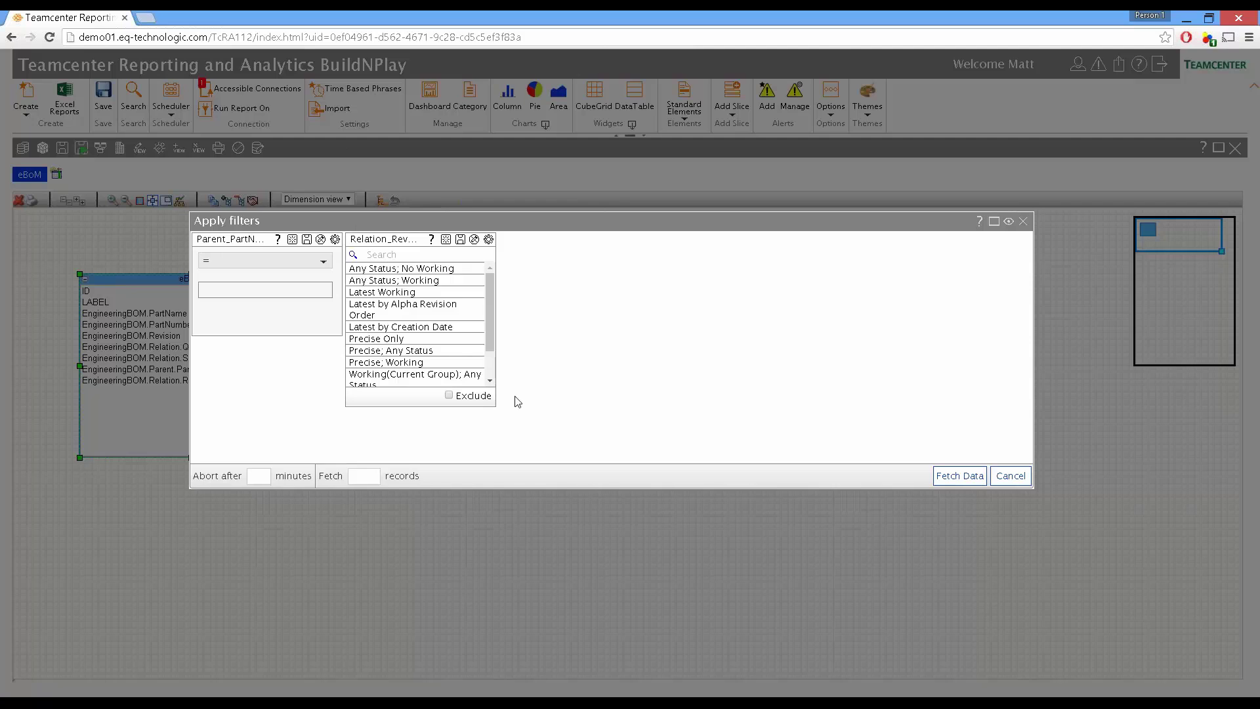
left_click_drag(490, 322, 486, 283)
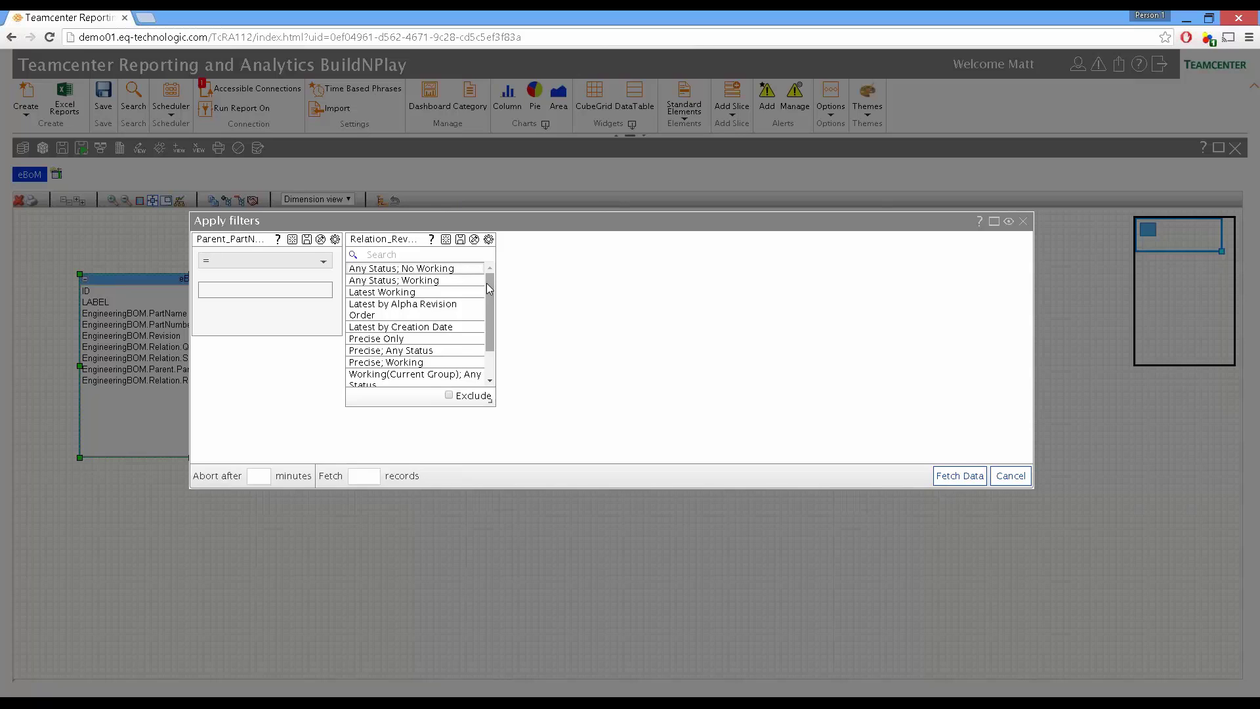
mouse_move(486, 283)
left_mouse_down()
mouse_move(491, 353)
mouse_move(489, 270)
left_mouse_up()
left_click(276, 289)
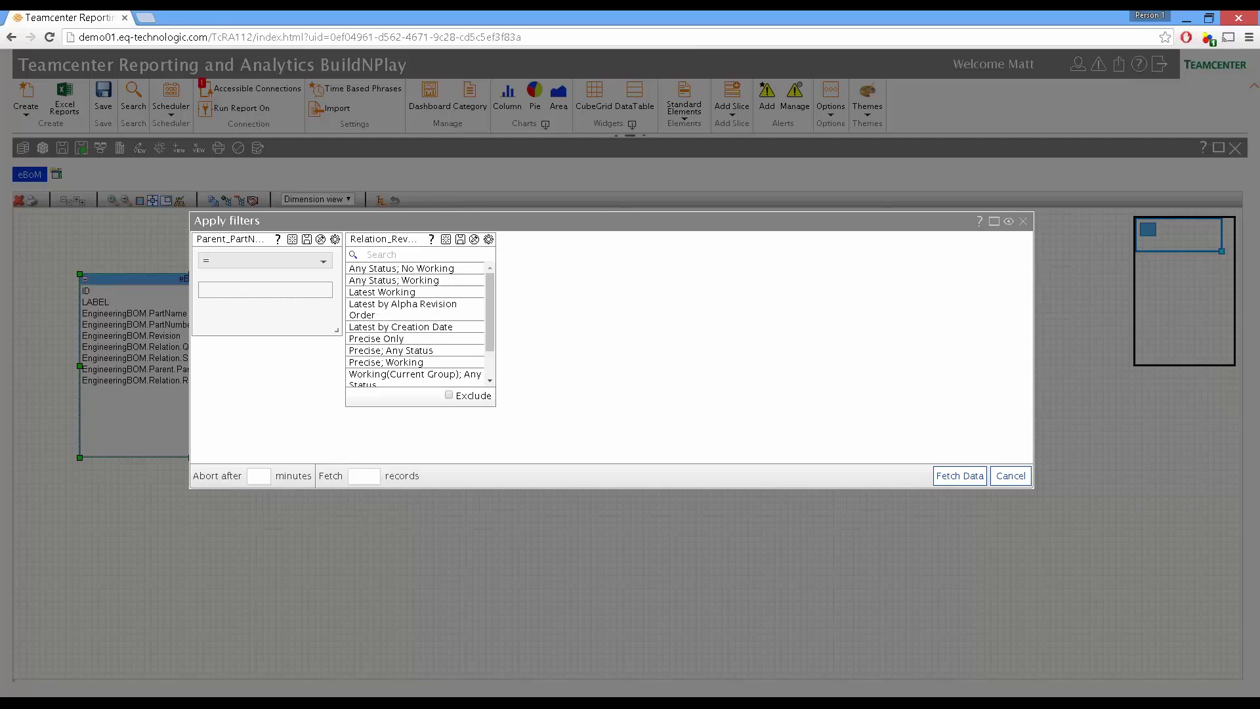
type("PR-00008")
left_click(960, 476)
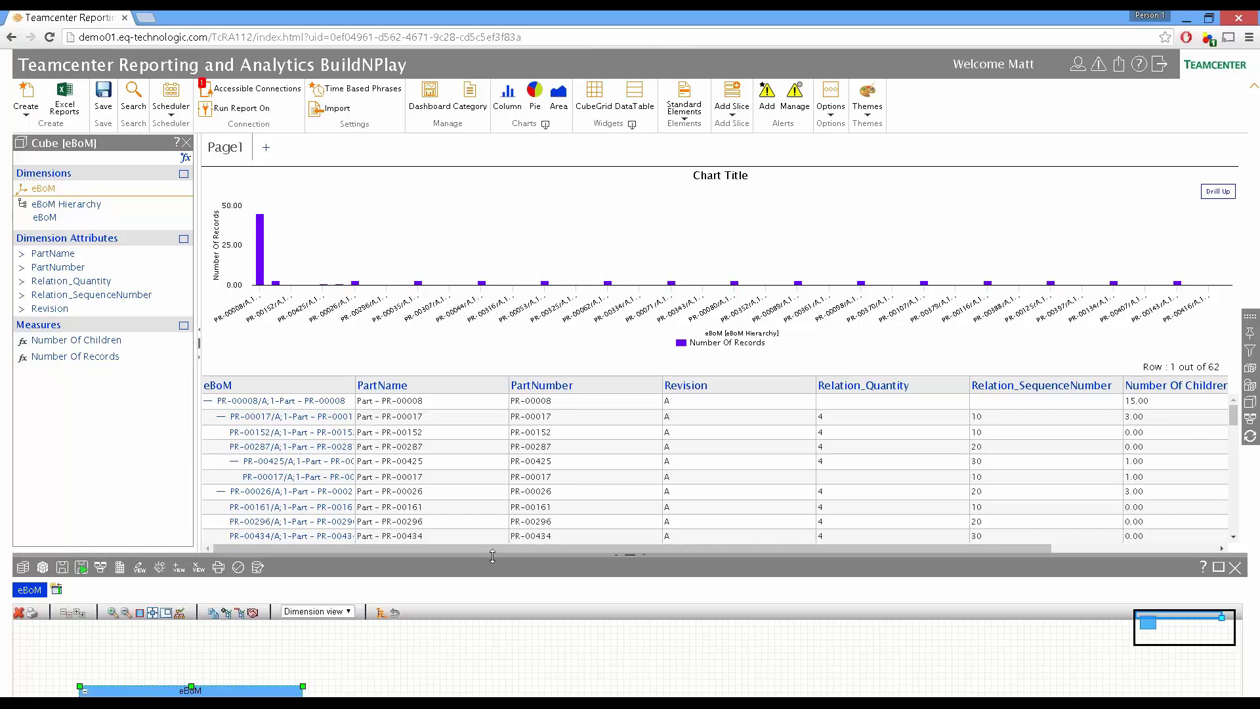
Step: Transform the eBoM MLV into its underlying sources, dismiss the transformation result, and auto arrange the diagram
left_click_drag(492, 556, 483, 331)
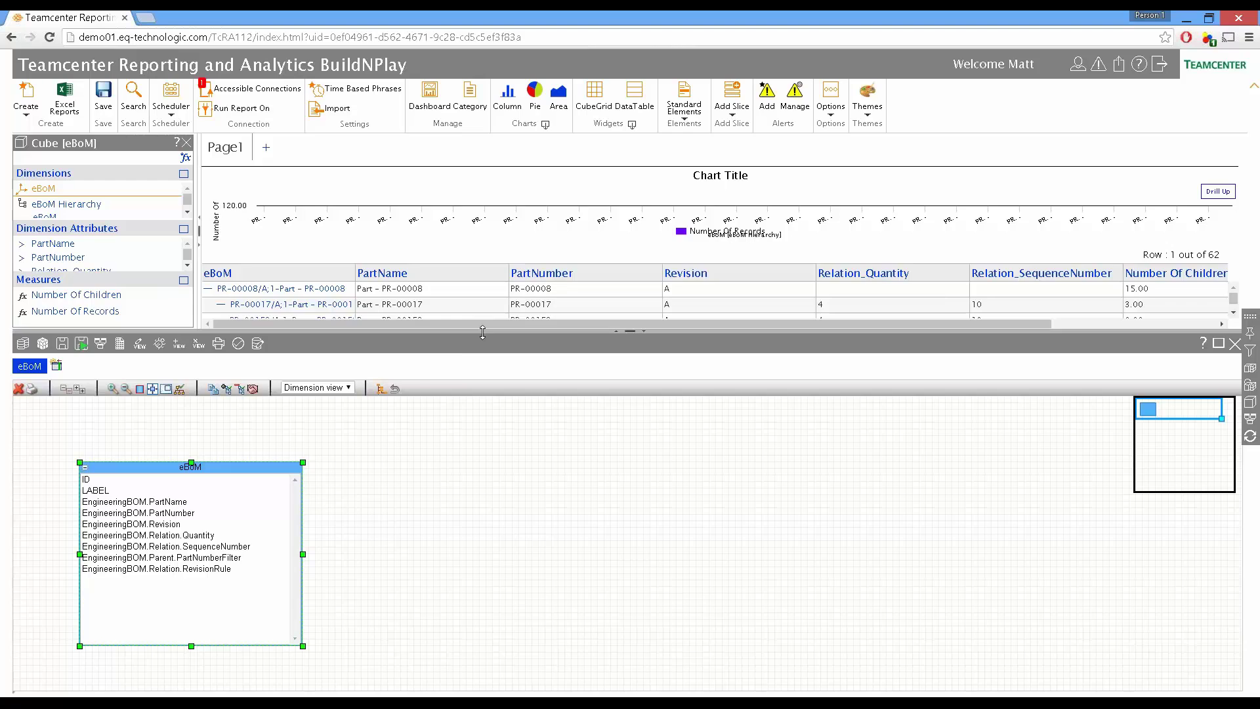
left_click(382, 389)
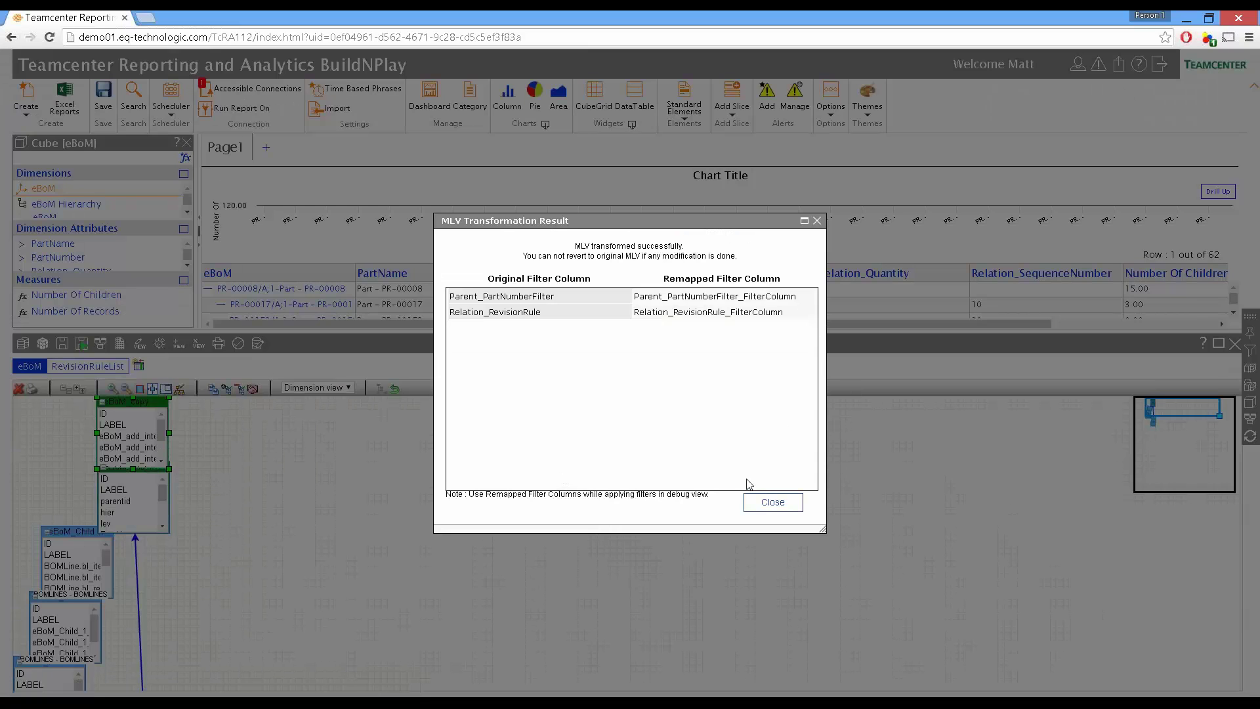
left_click(773, 503)
left_click(764, 502)
right_click(457, 502)
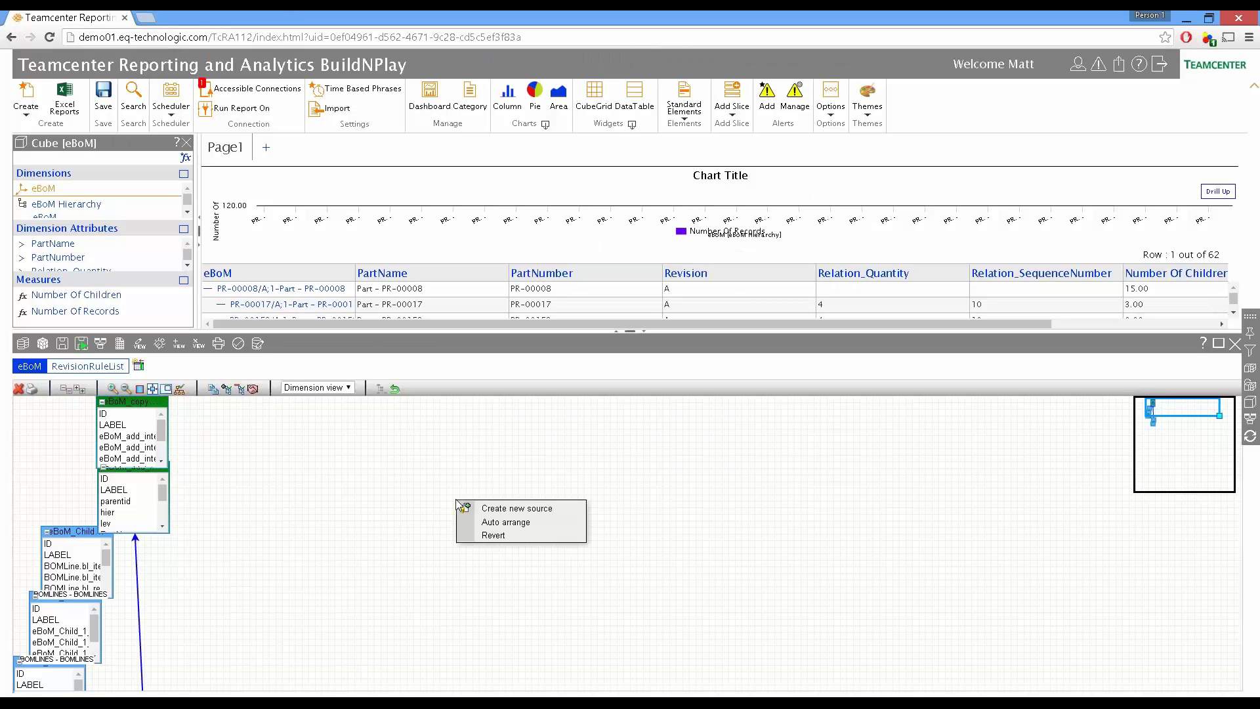
left_click(497, 524)
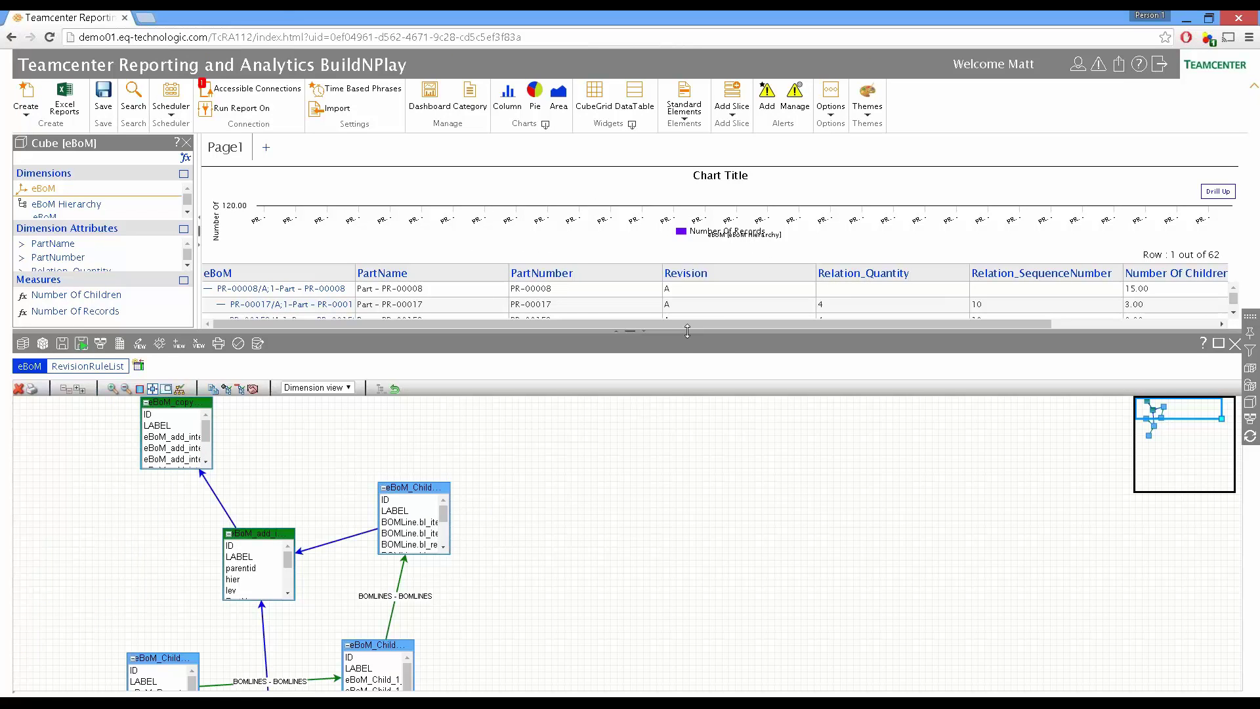
Step: Examine the arranged eBoM sources and the links between them, and close the cube editor
left_click_drag(685, 331, 698, 158)
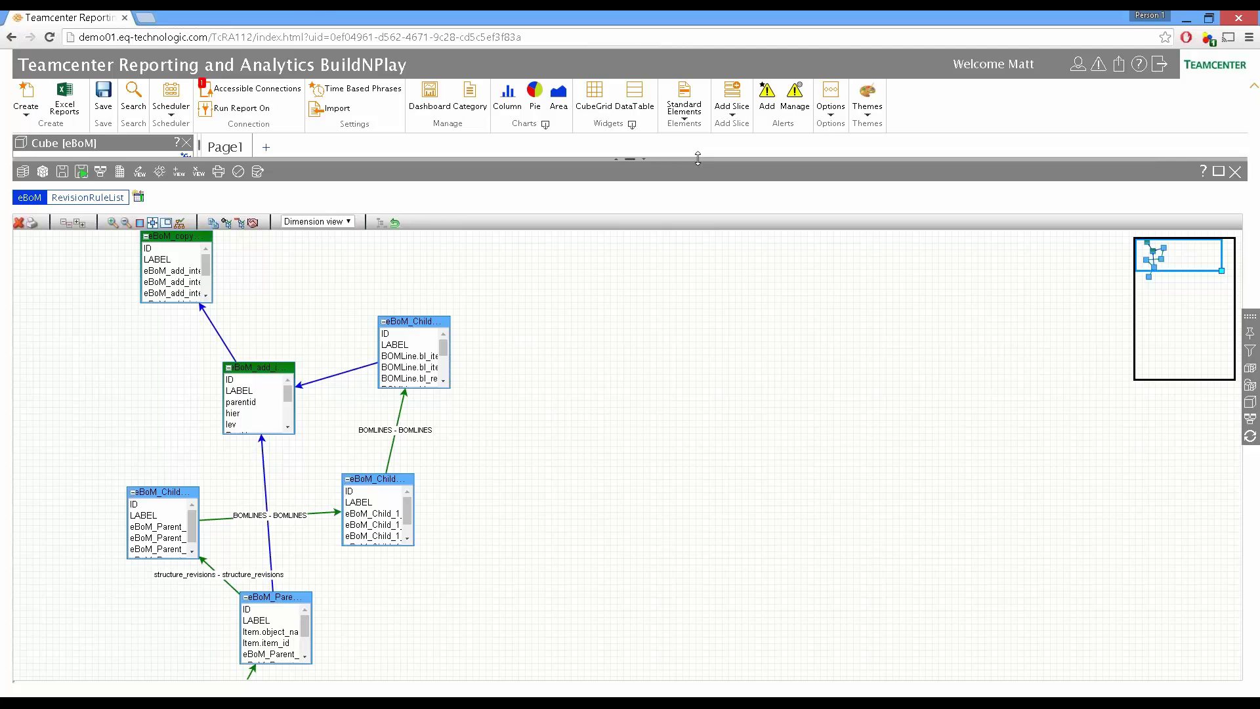
left_click_drag(1206, 253, 1180, 267)
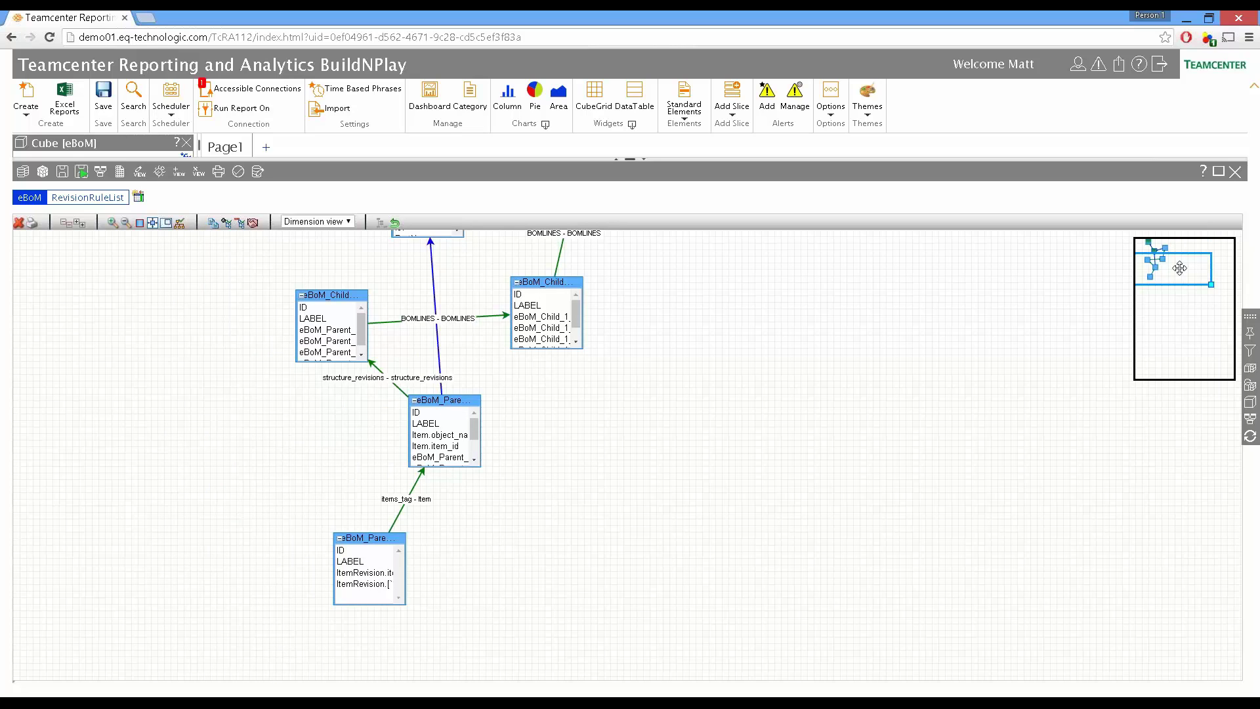
mouse_move(1180, 268)
left_mouse_down()
mouse_move(1183, 254)
mouse_move(1164, 253)
left_mouse_up()
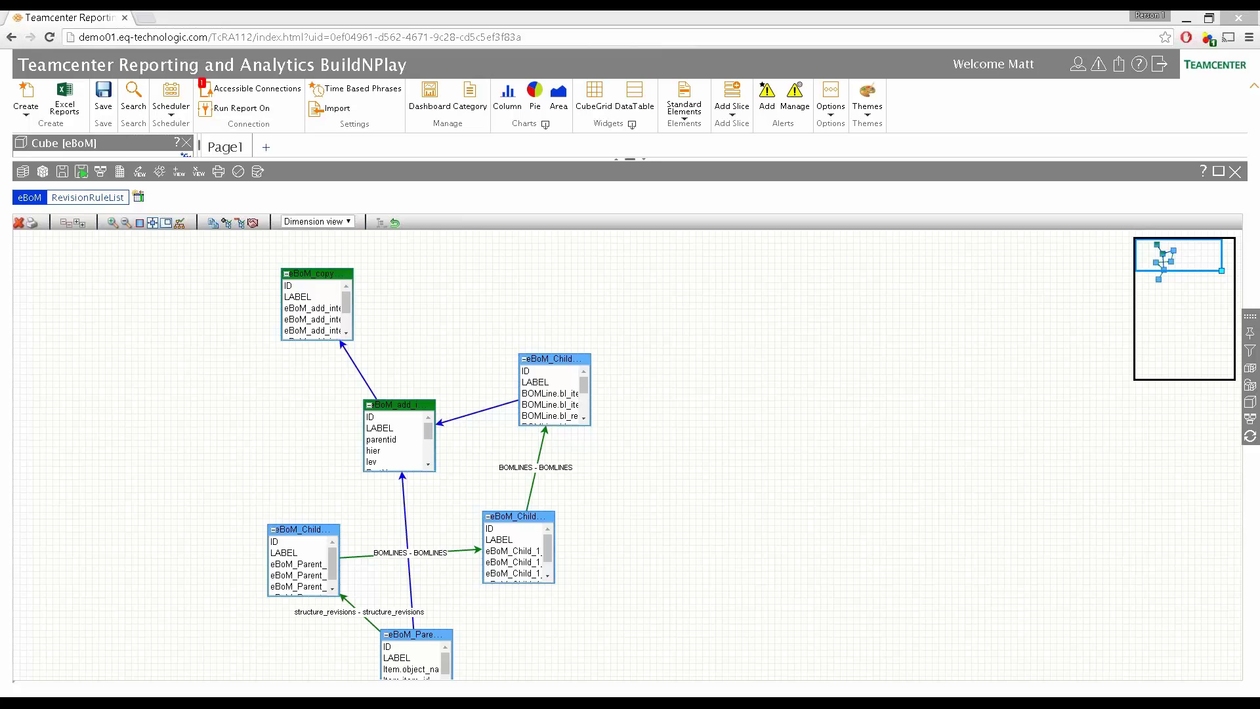
left_click(1236, 171)
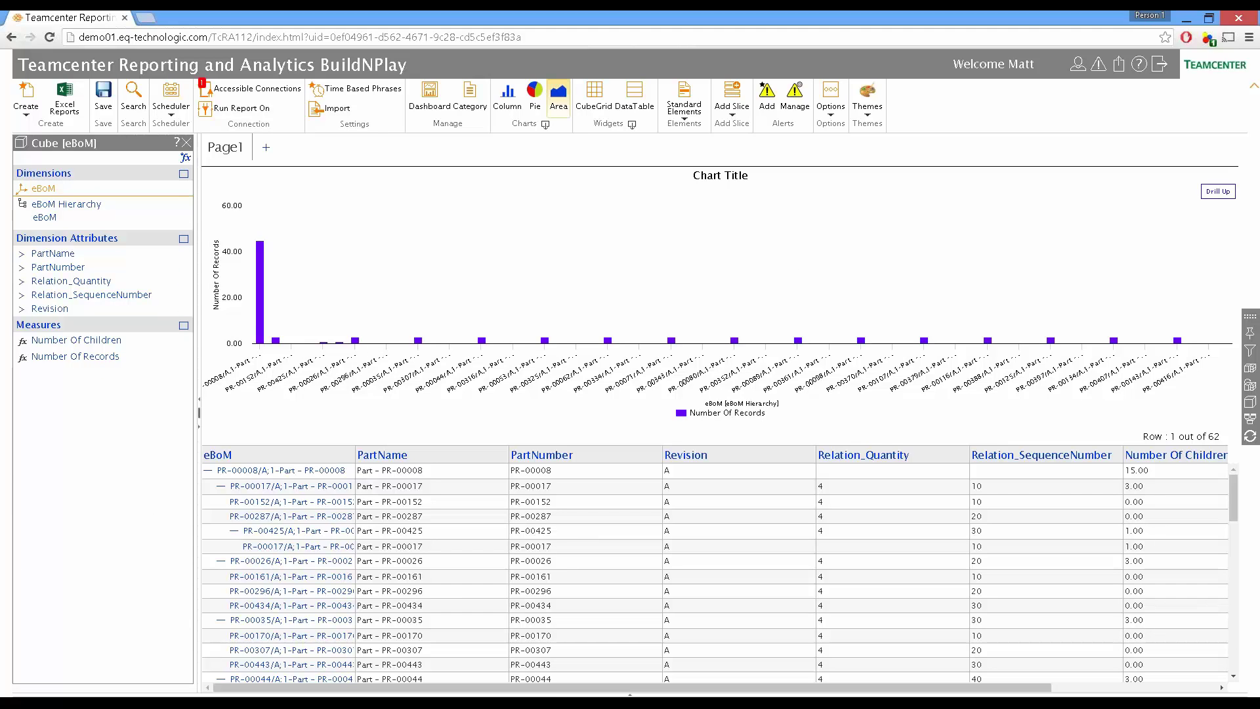
Step: Add a pie chart beside the column chart and save the report as DemoBoMReport in the UK Demo category
left_click_drag(534, 91, 941, 304)
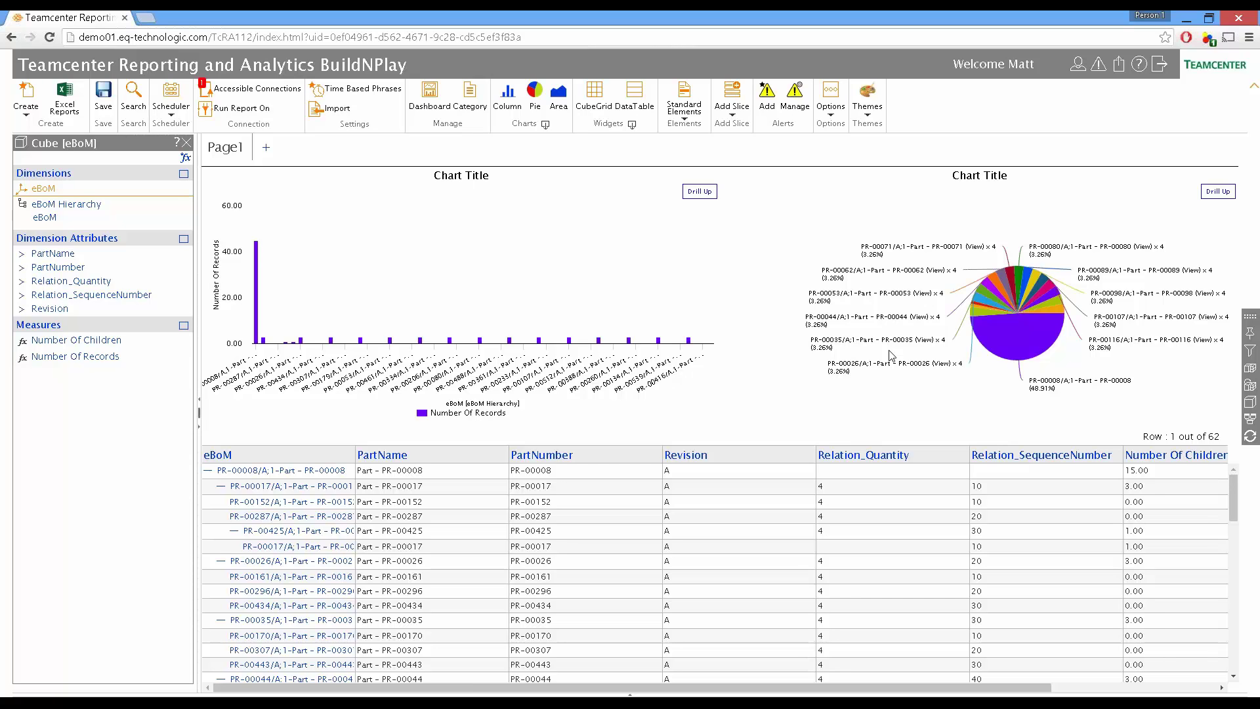
left_click(105, 105)
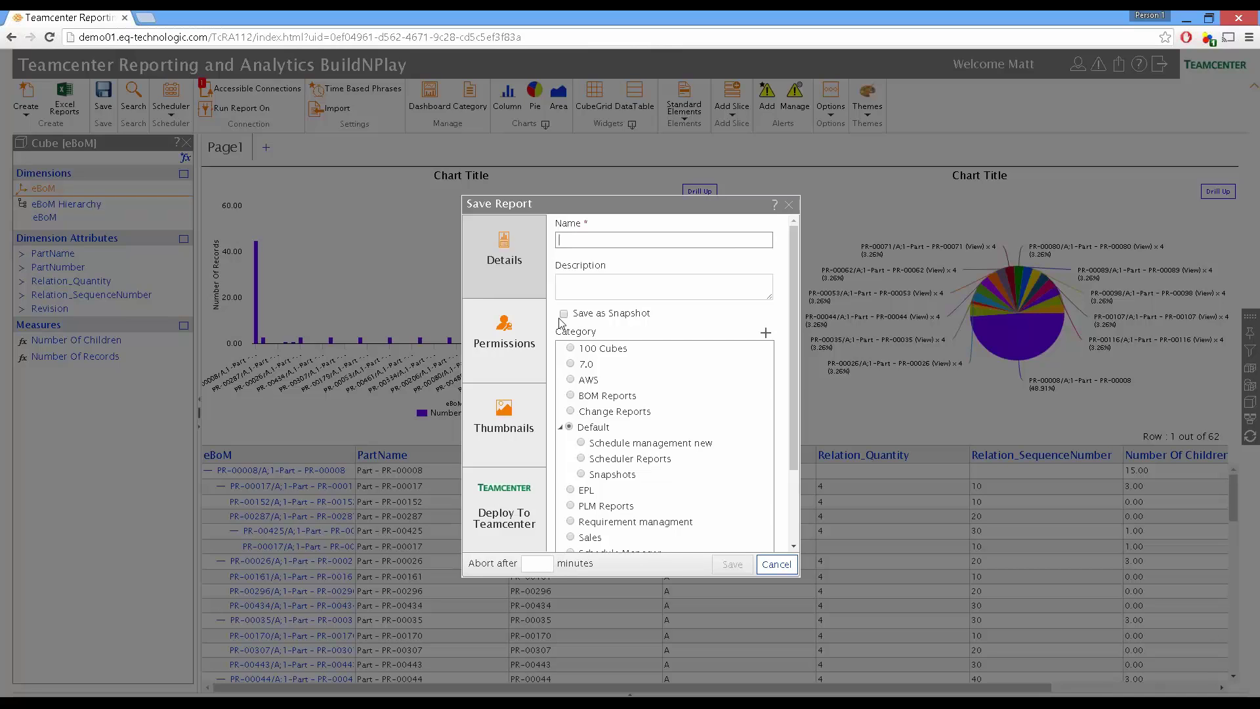
type("Demo")
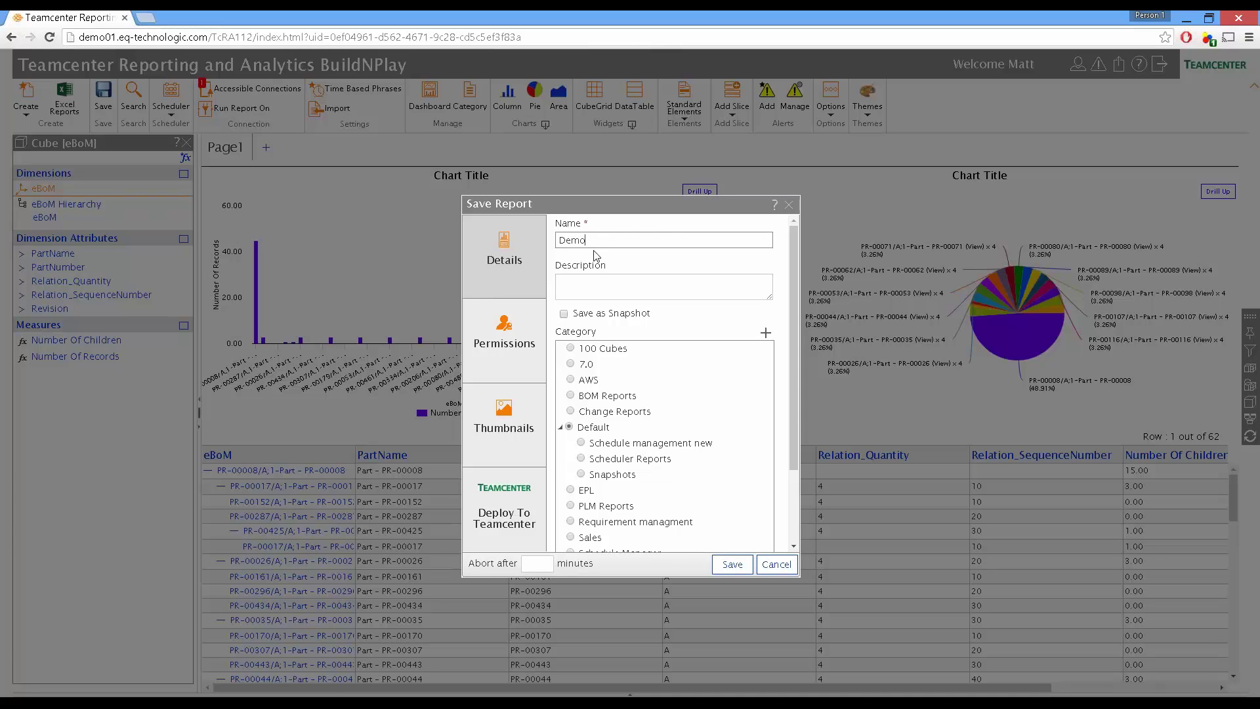
type("BoMReport")
scroll(797, 427, "down", 3)
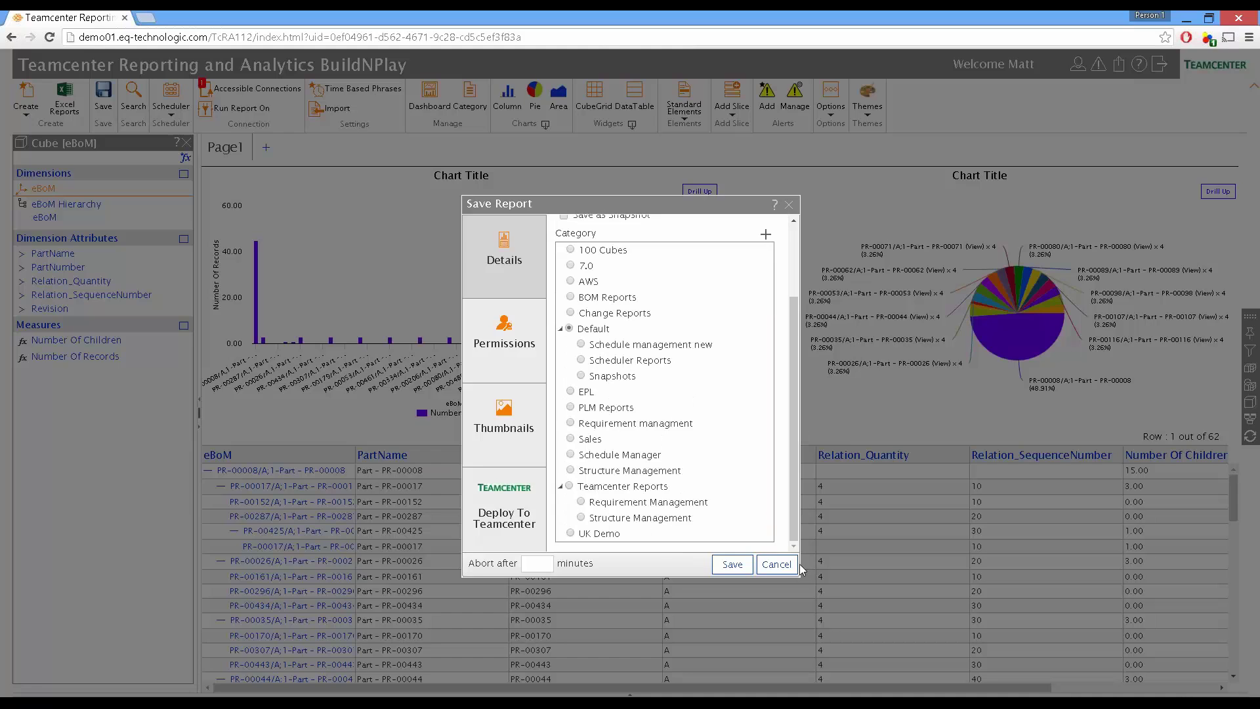
left_click(571, 534)
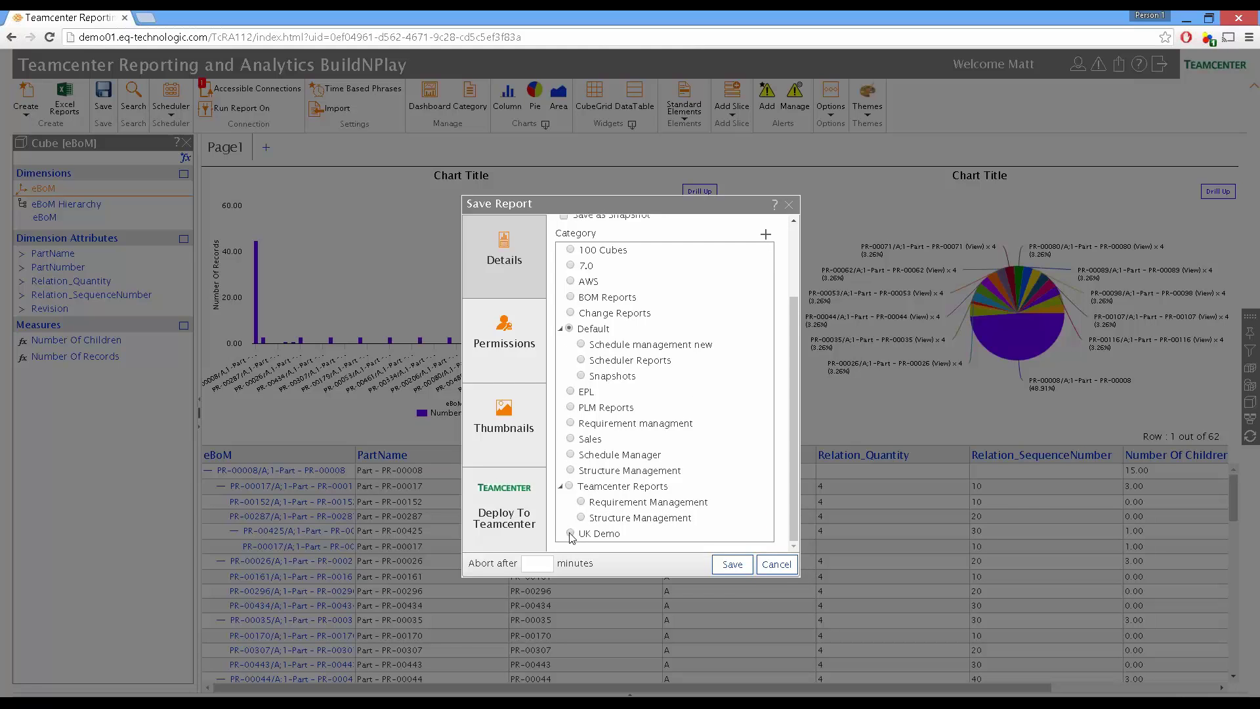
left_click(729, 564)
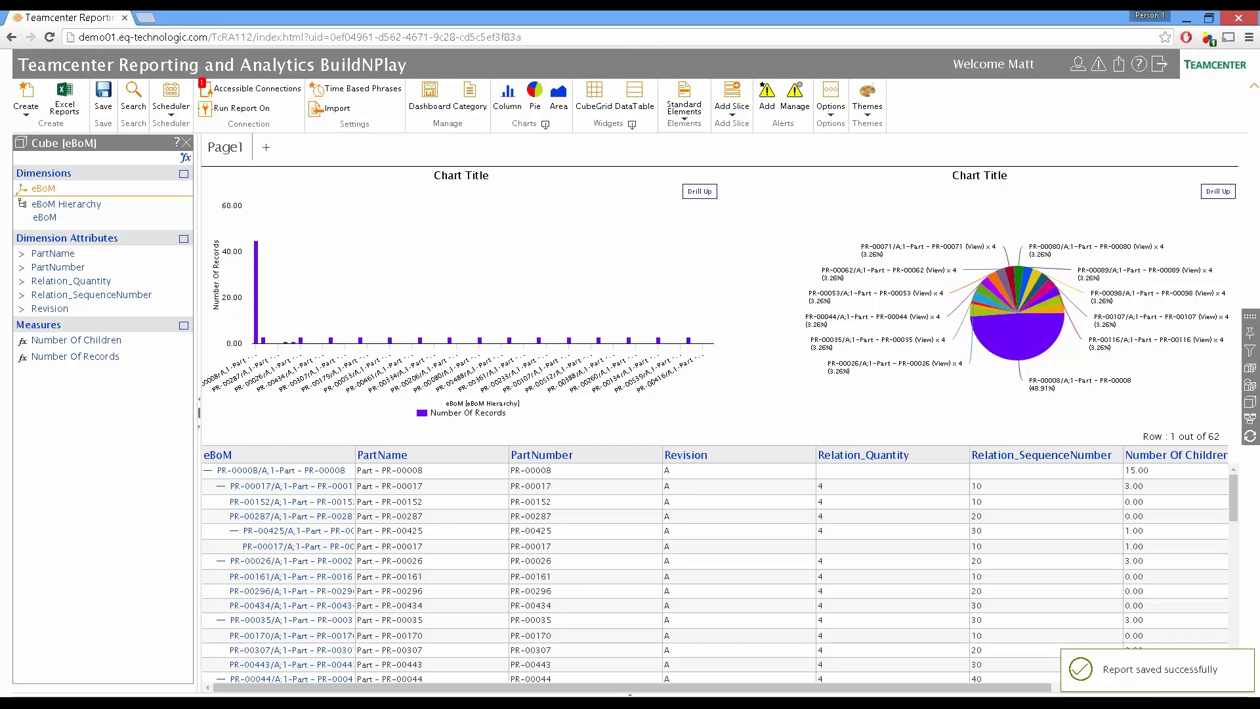
Step: Create a new portal, discarding unsaved data
left_click(24, 107)
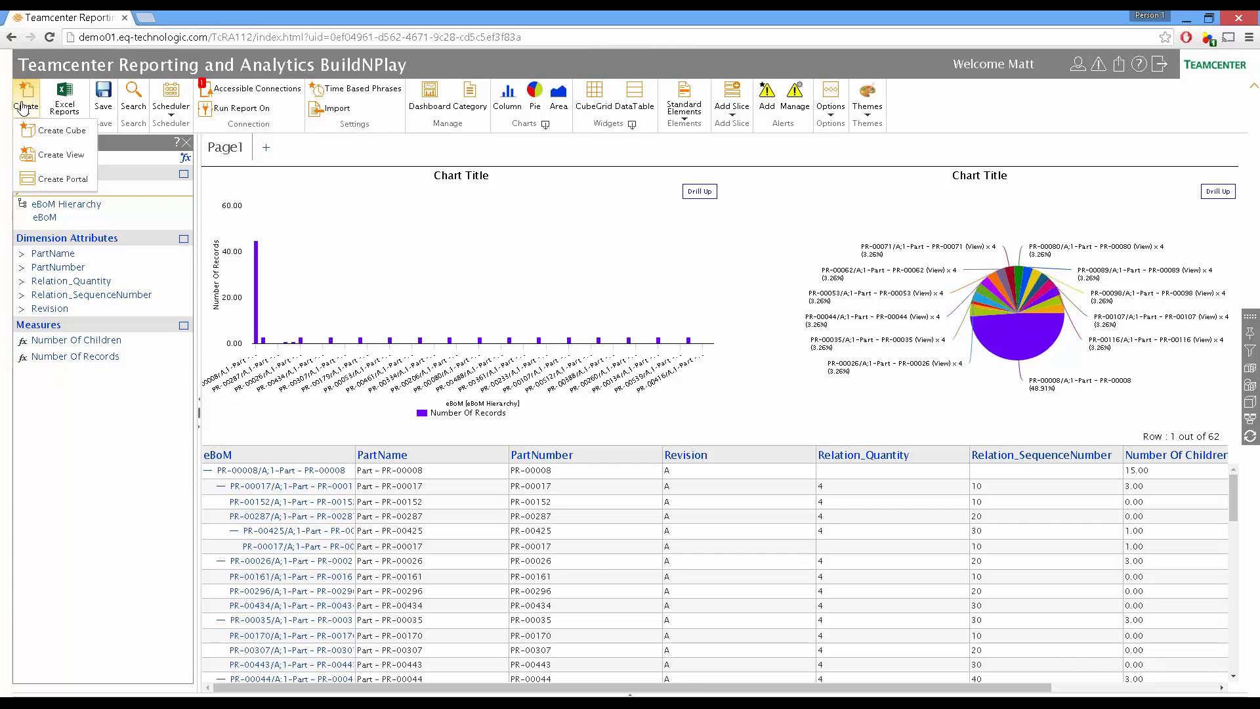
left_click(63, 180)
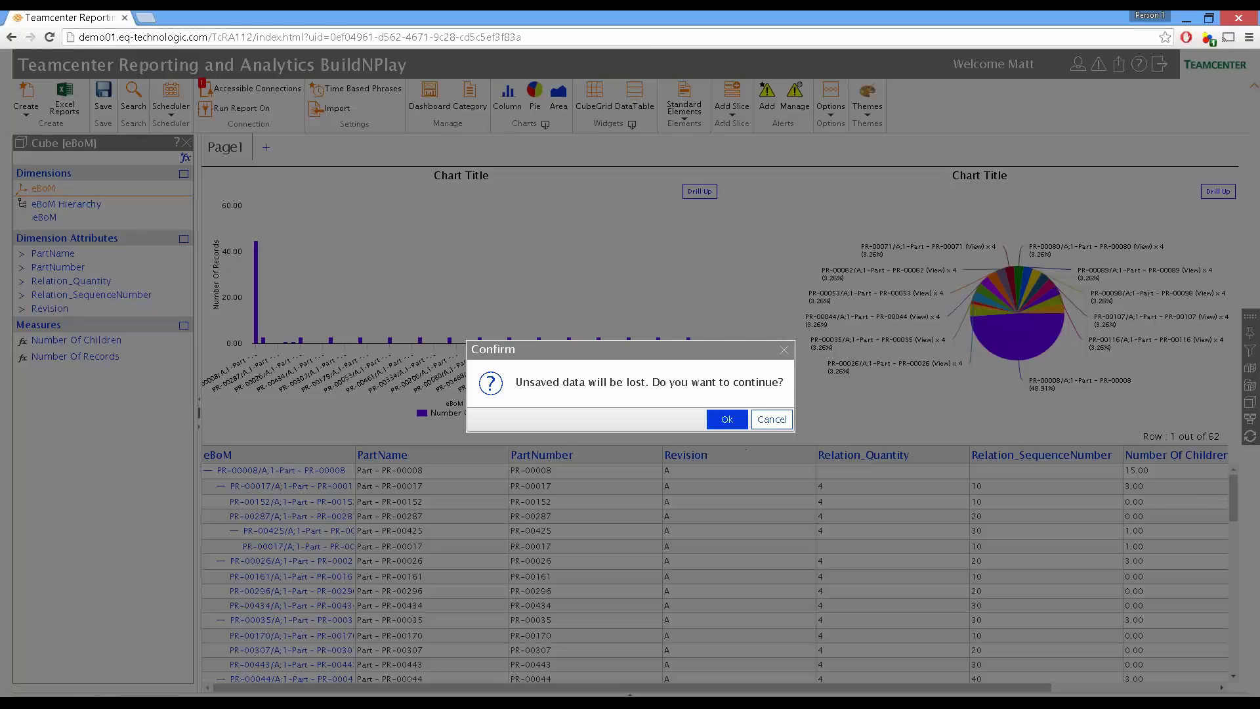
left_click(727, 419)
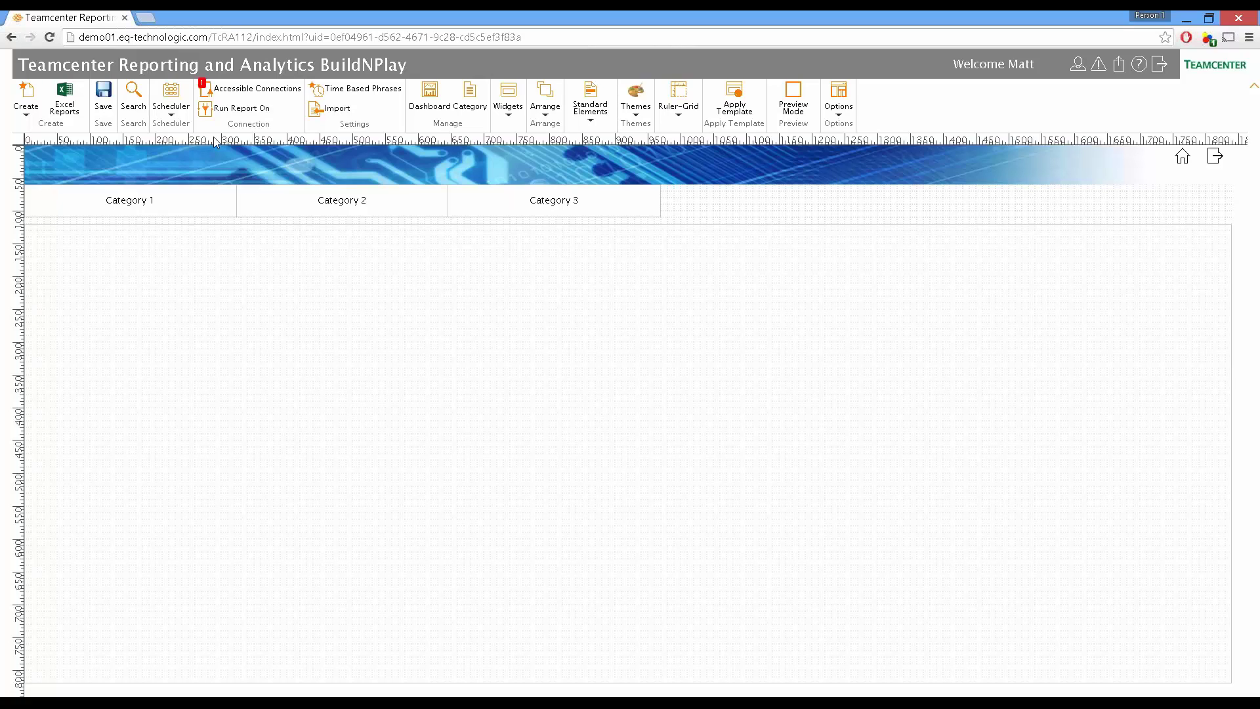
Step: Delete Category 2 and Category 3 from the portal's category bar
mouse_move(146, 205)
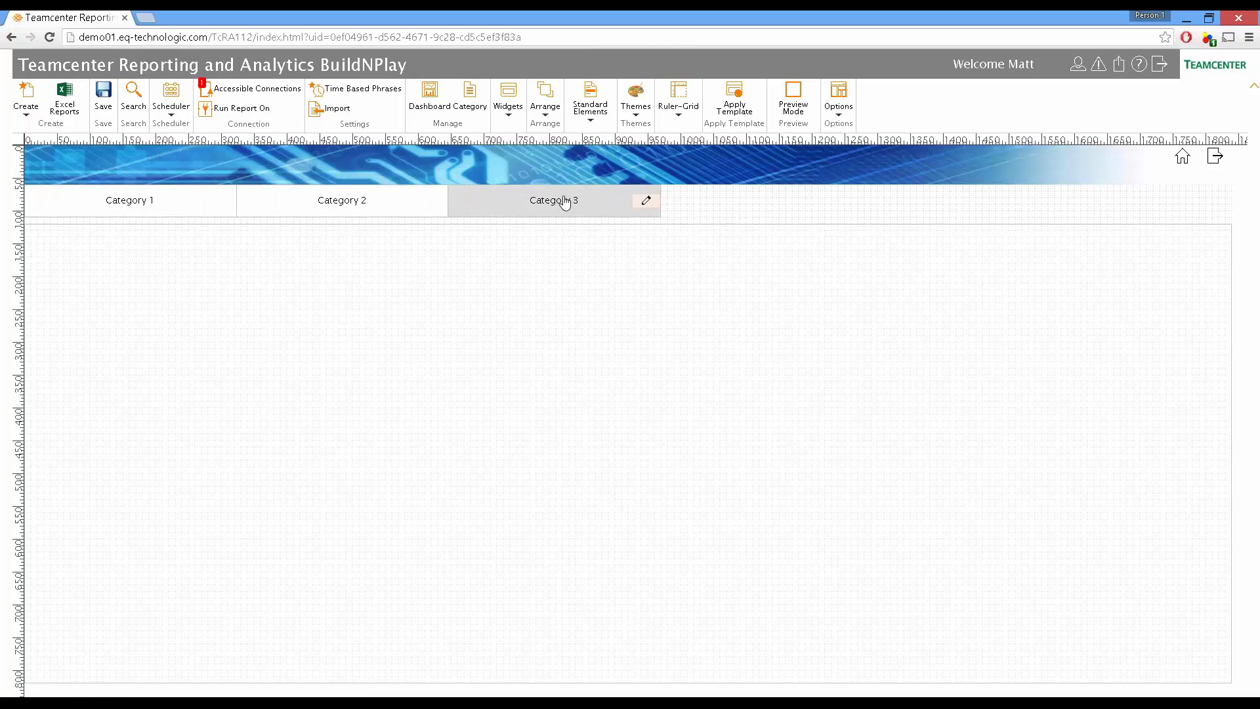
mouse_move(432, 202)
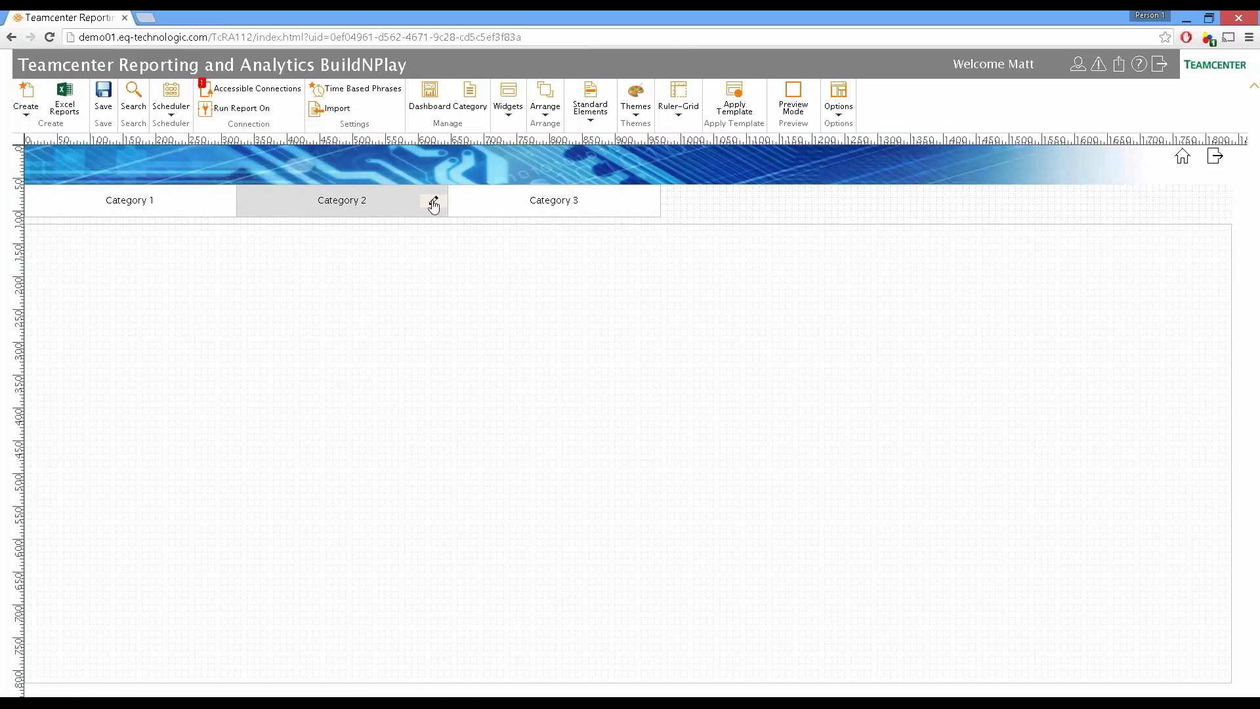
left_click(434, 202)
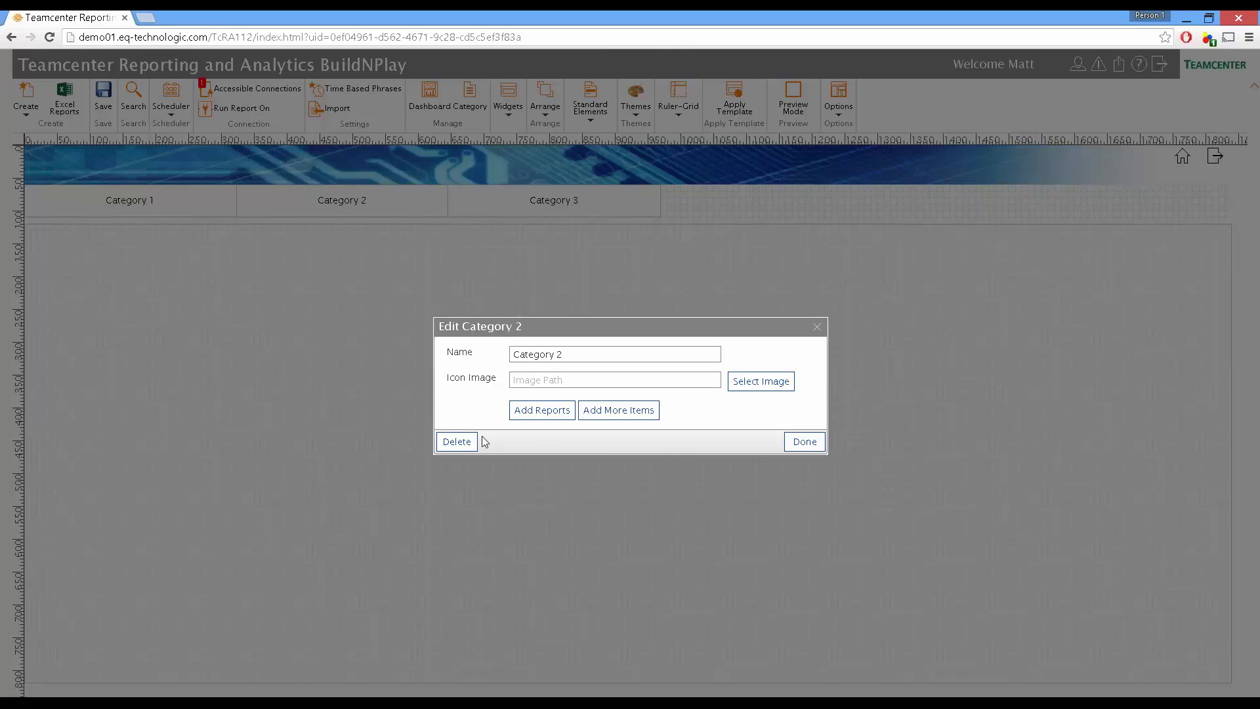
left_click(457, 441)
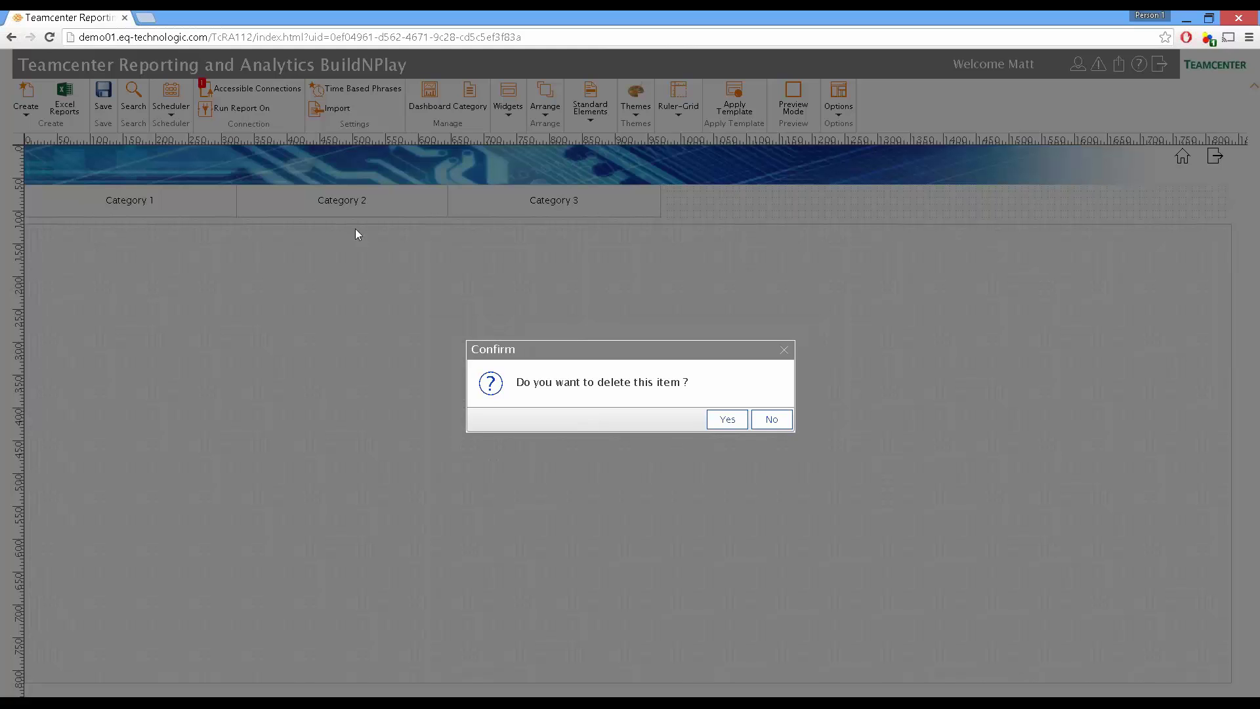
left_click(725, 418)
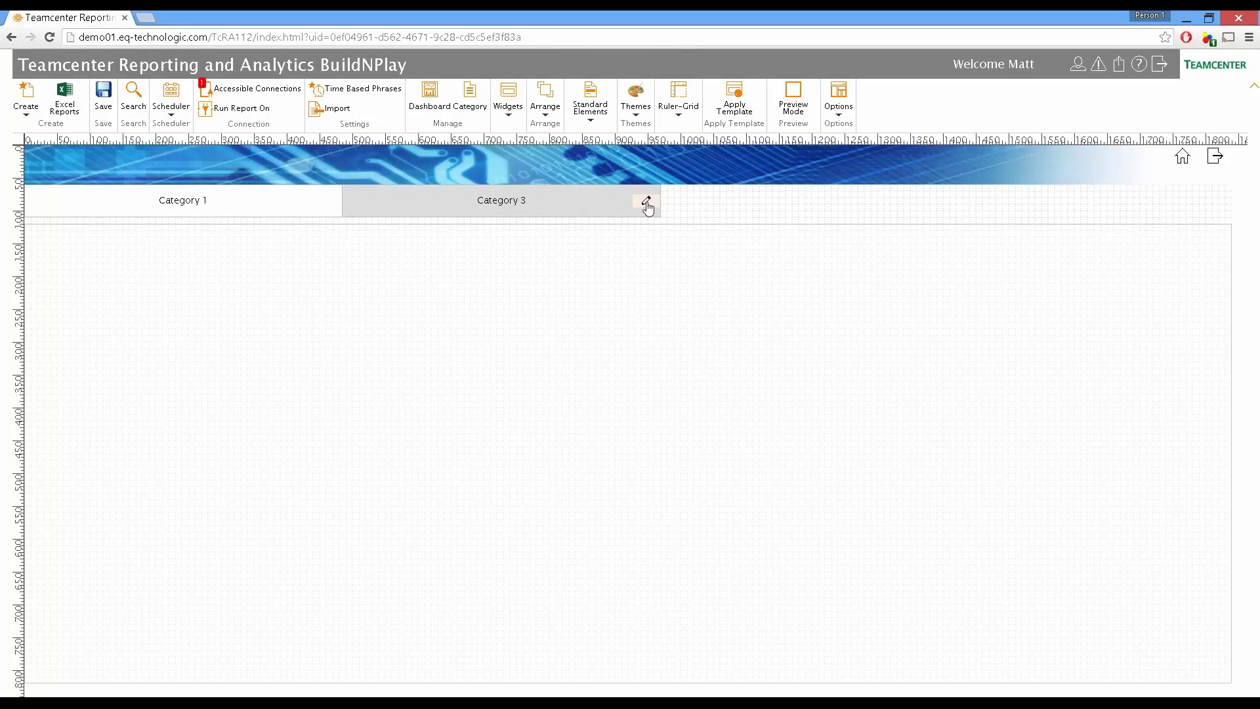
left_click(647, 202)
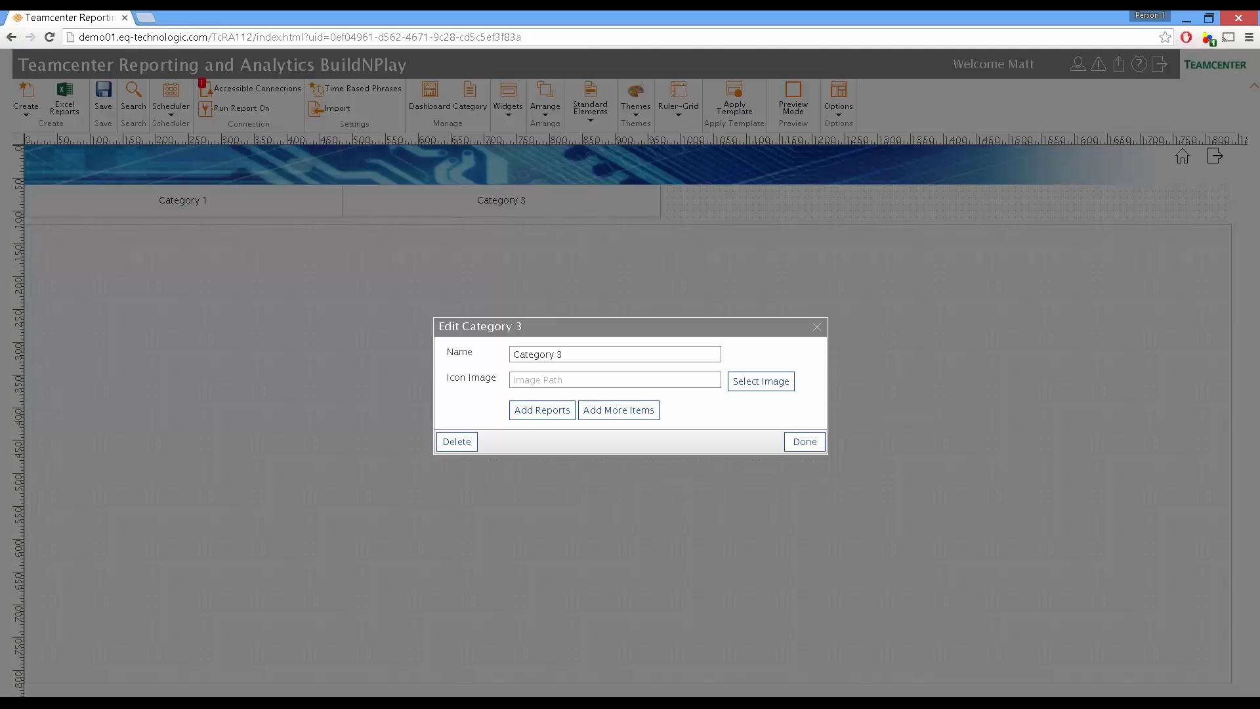
left_click(463, 438)
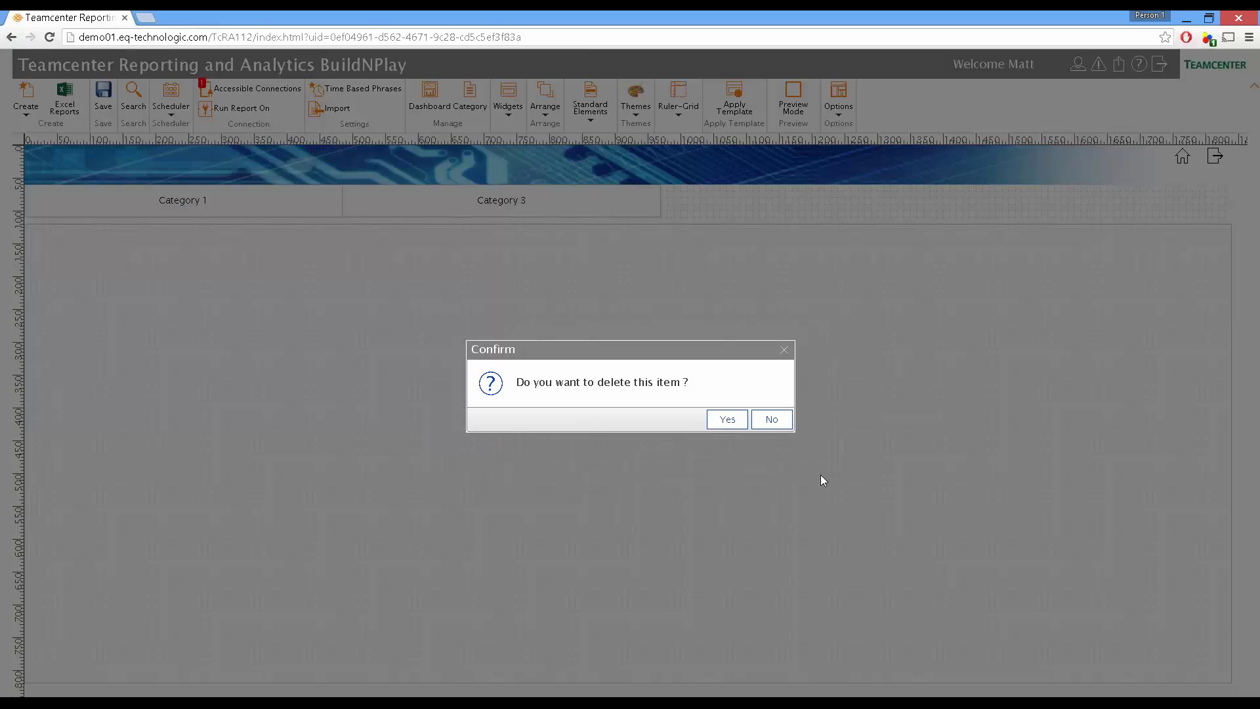
left_click(721, 423)
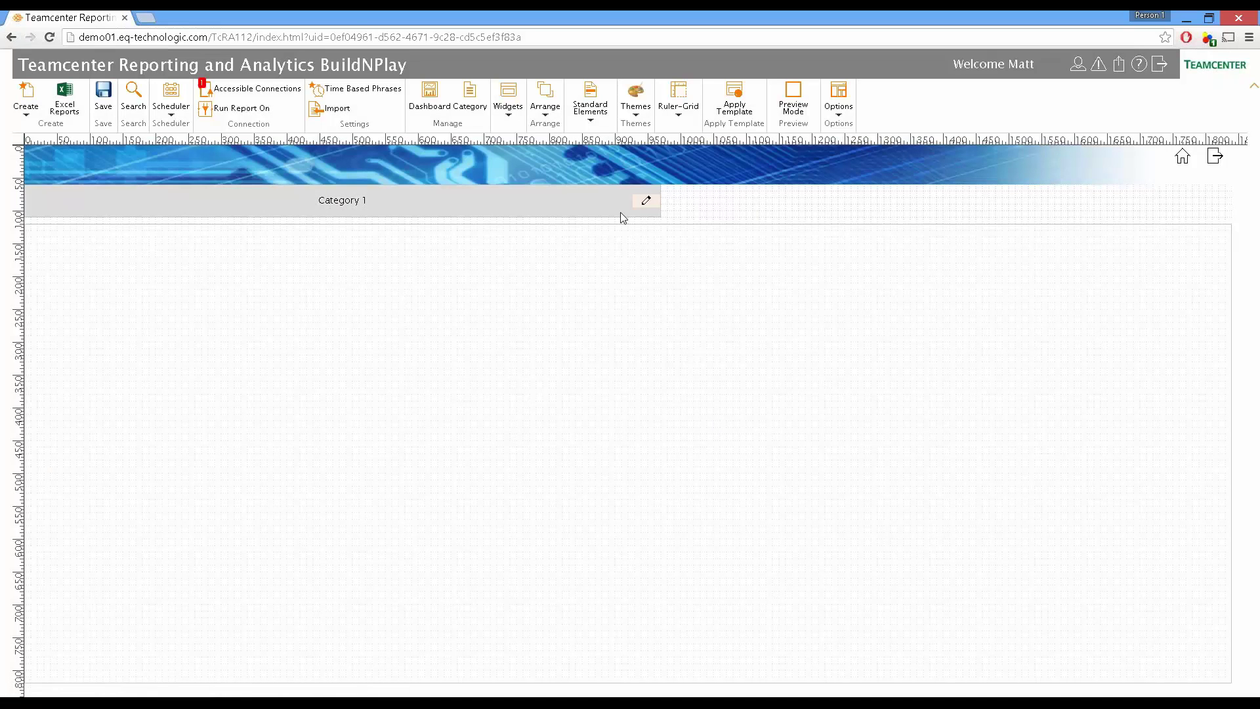
Step: Add the Part Dashboard and DemoBoMReport reports from the UK Demo category to Category 1 of the portal
left_click(646, 200)
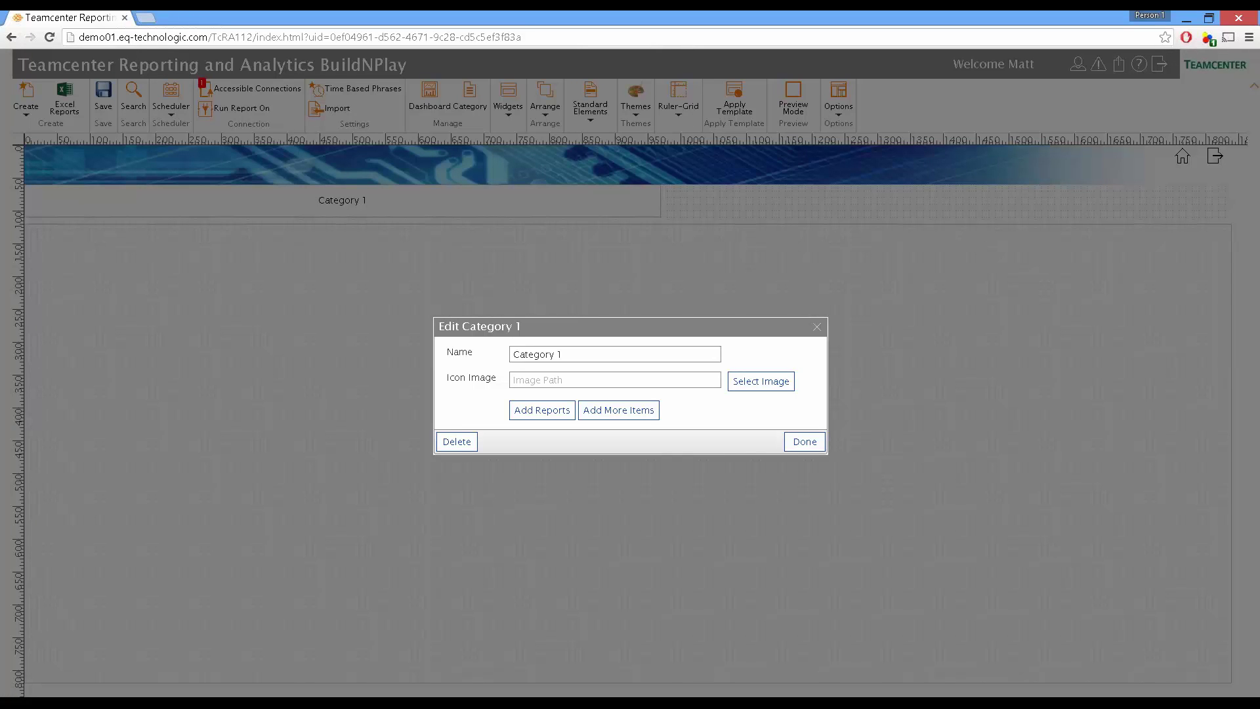
left_click(546, 414)
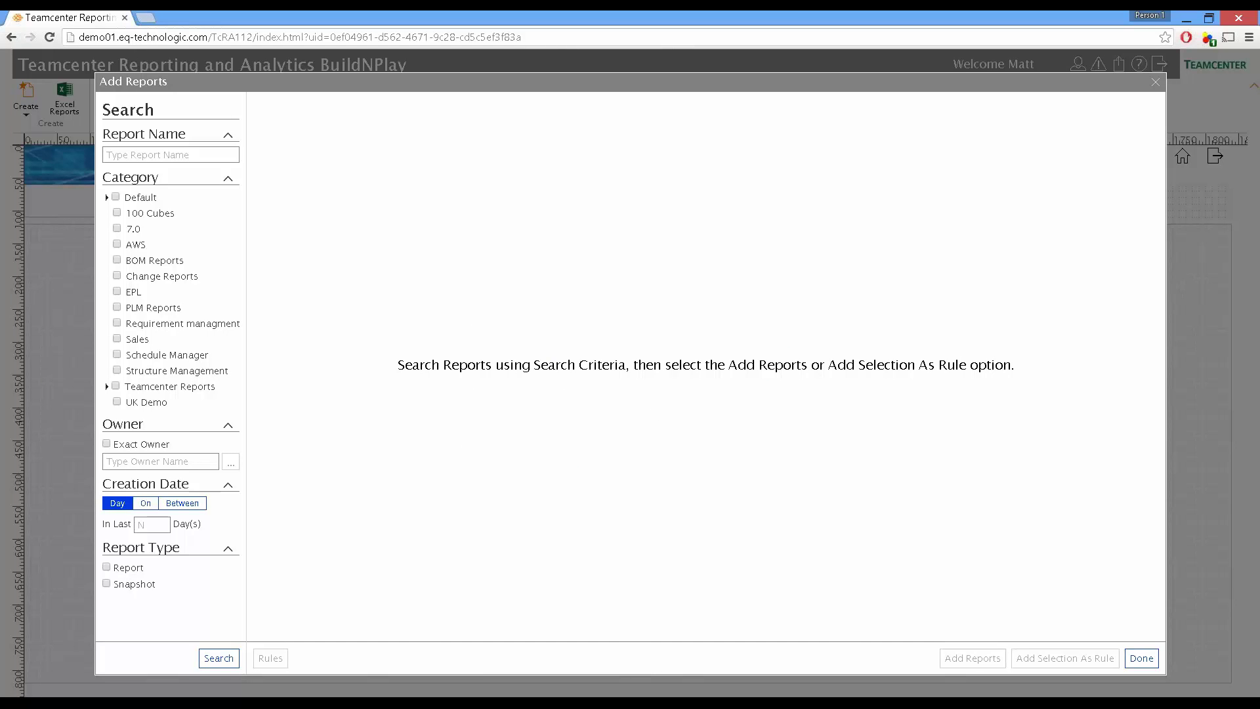
left_click(116, 403)
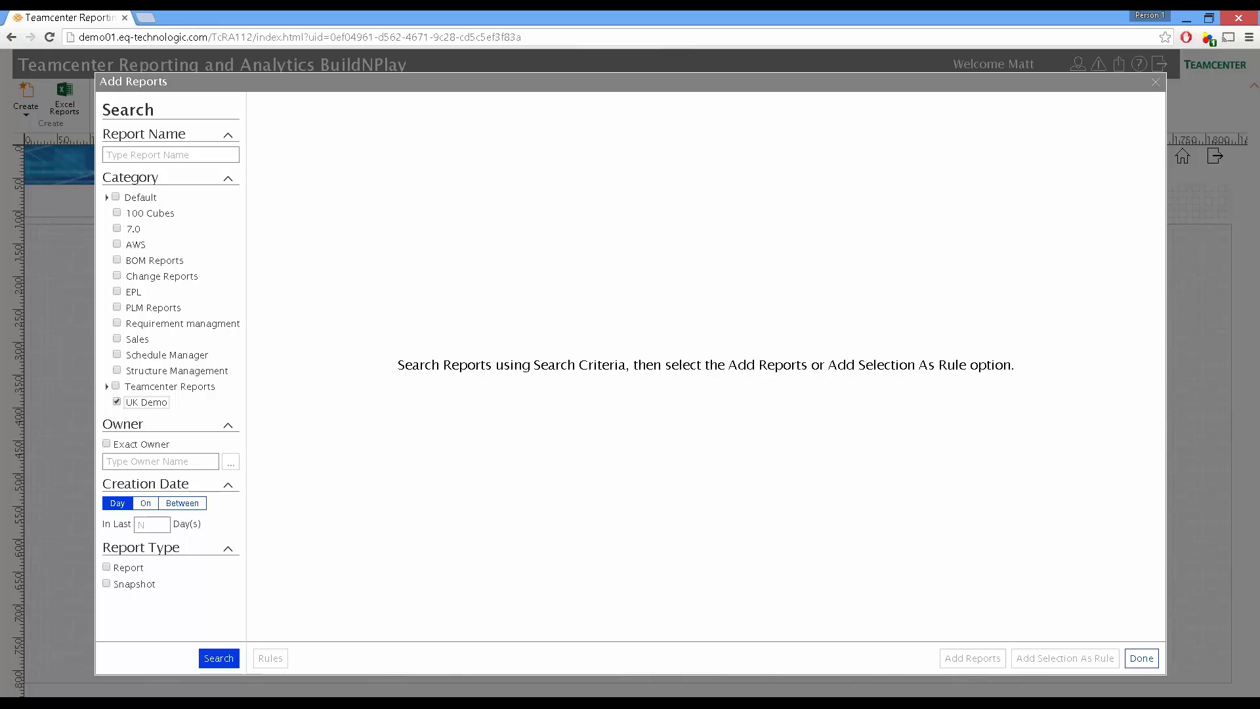
left_click(211, 659)
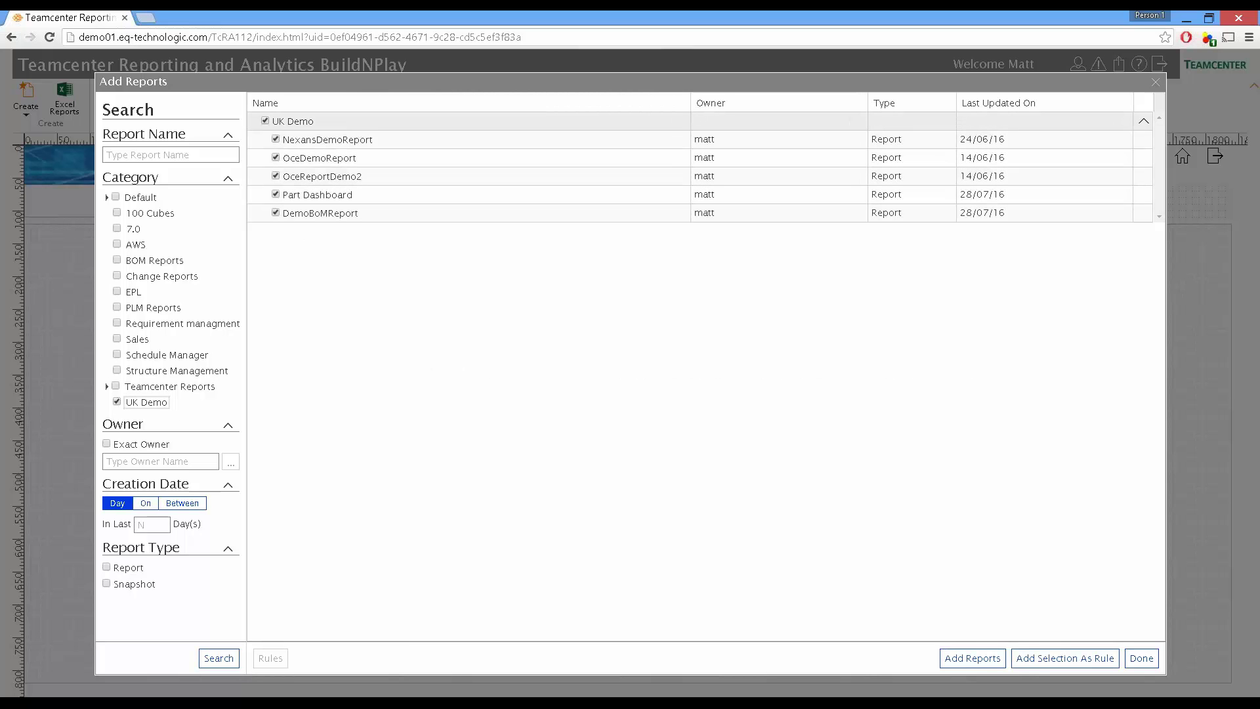
left_click(265, 120)
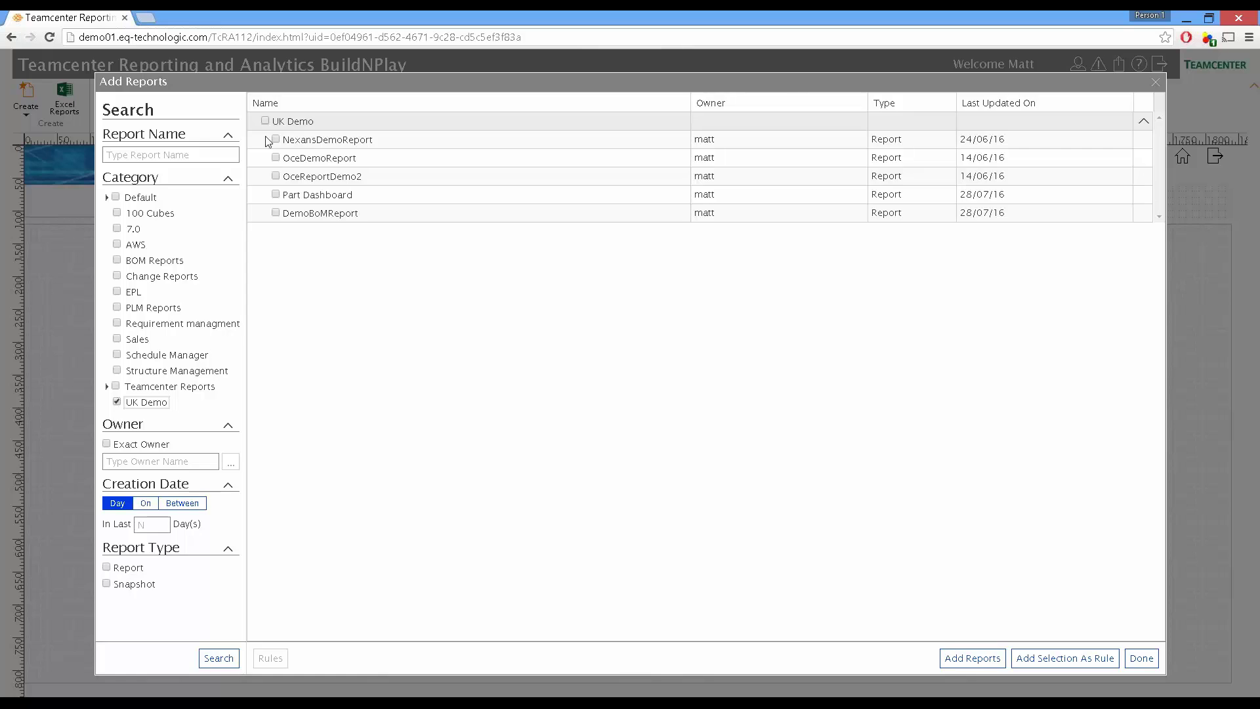
left_click(277, 214)
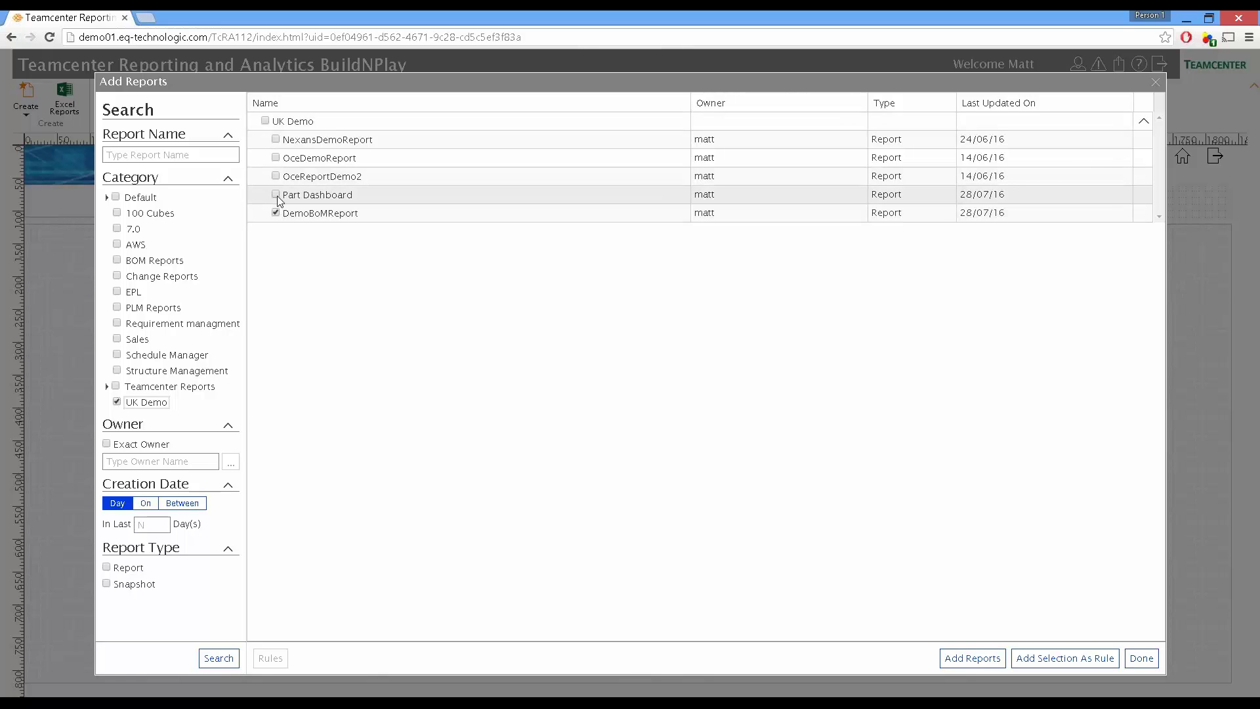
left_click(277, 195)
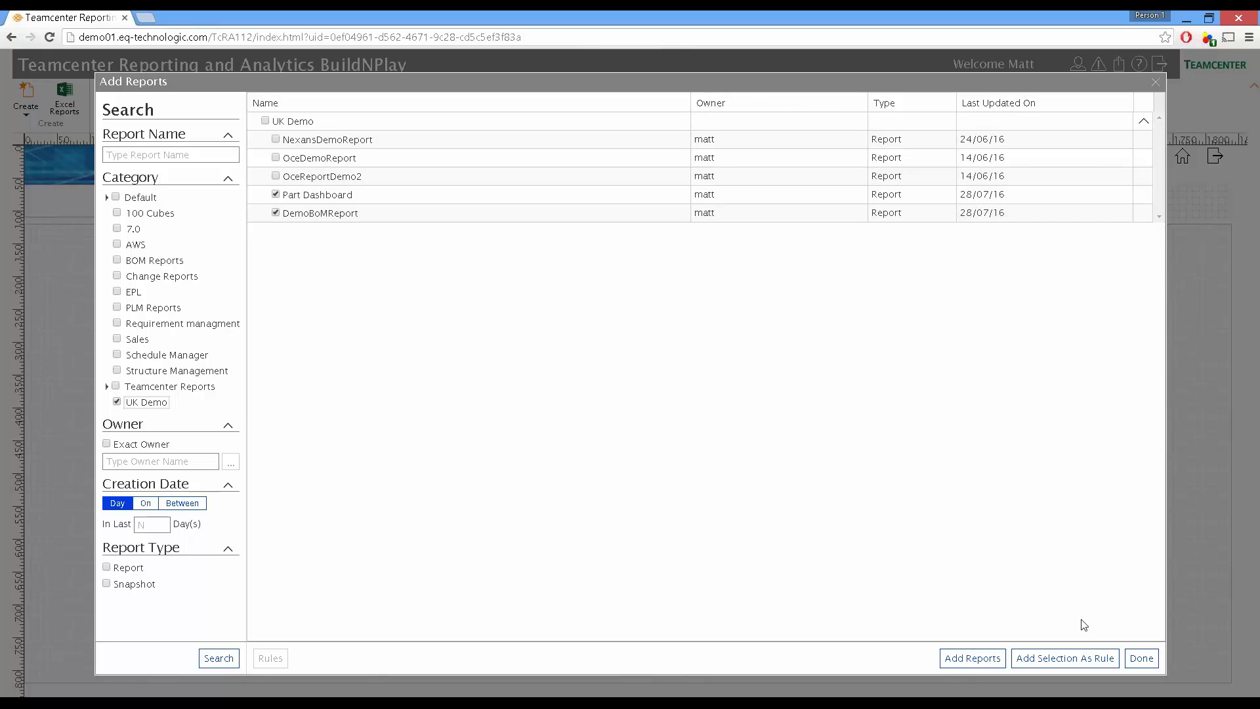
left_click(985, 658)
left_click(1142, 658)
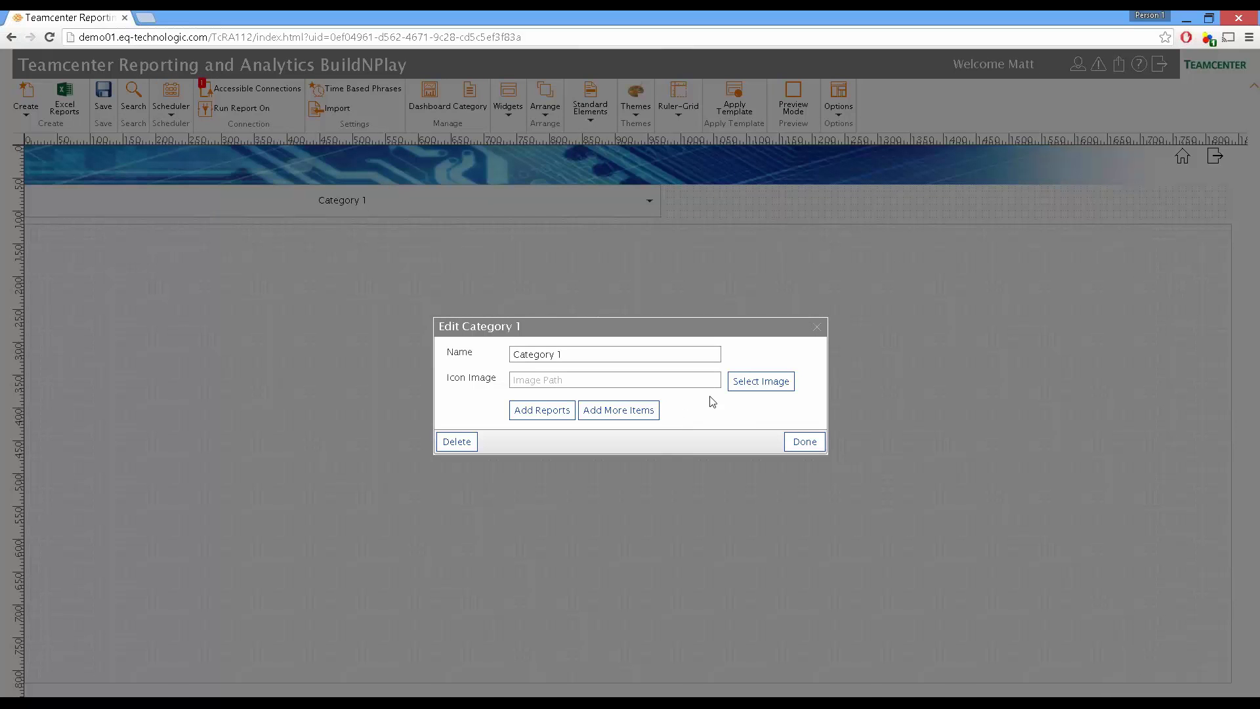
left_click(808, 443)
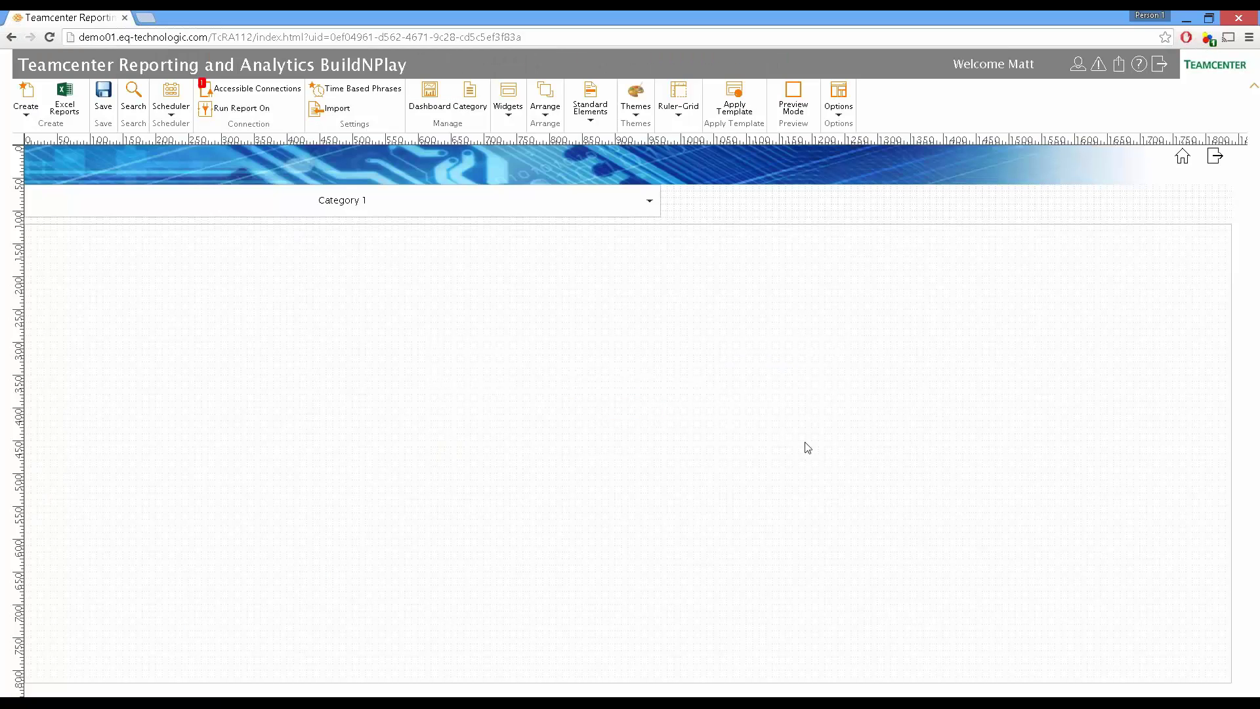
Step: Check the reports listed under Category 1, preview the portal, and open Part Dashboard from that category
left_click(372, 210)
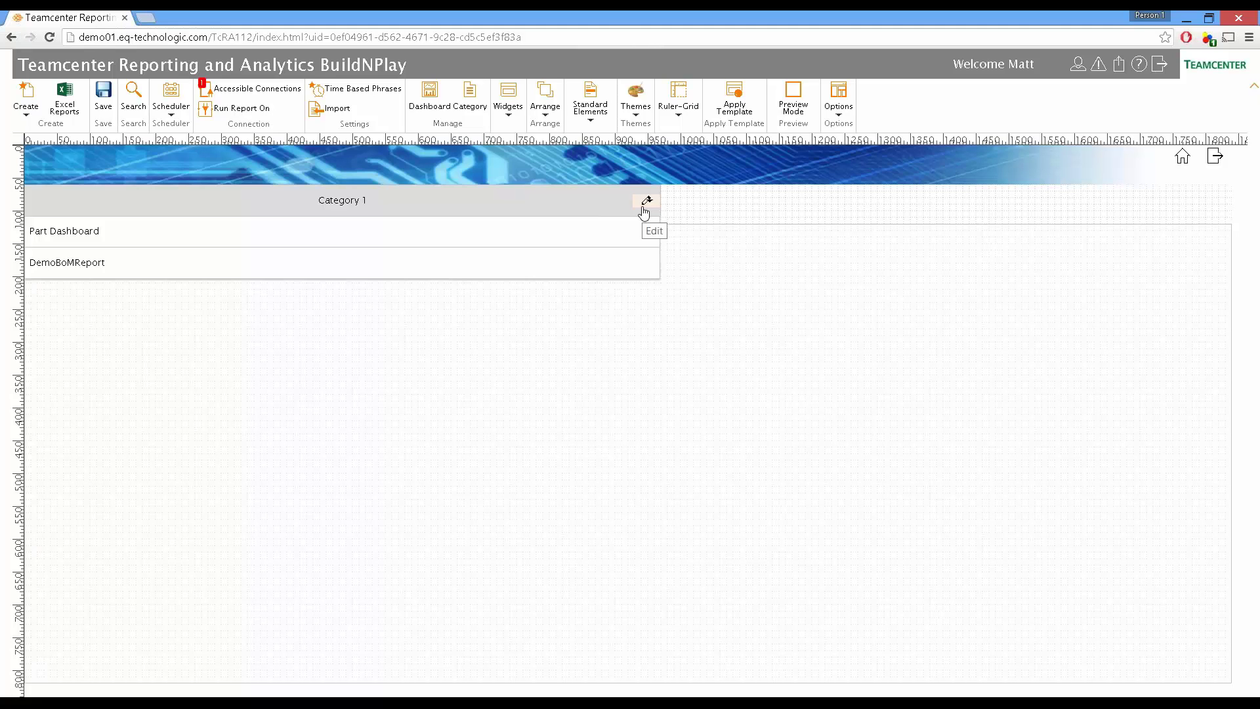
left_click(617, 251)
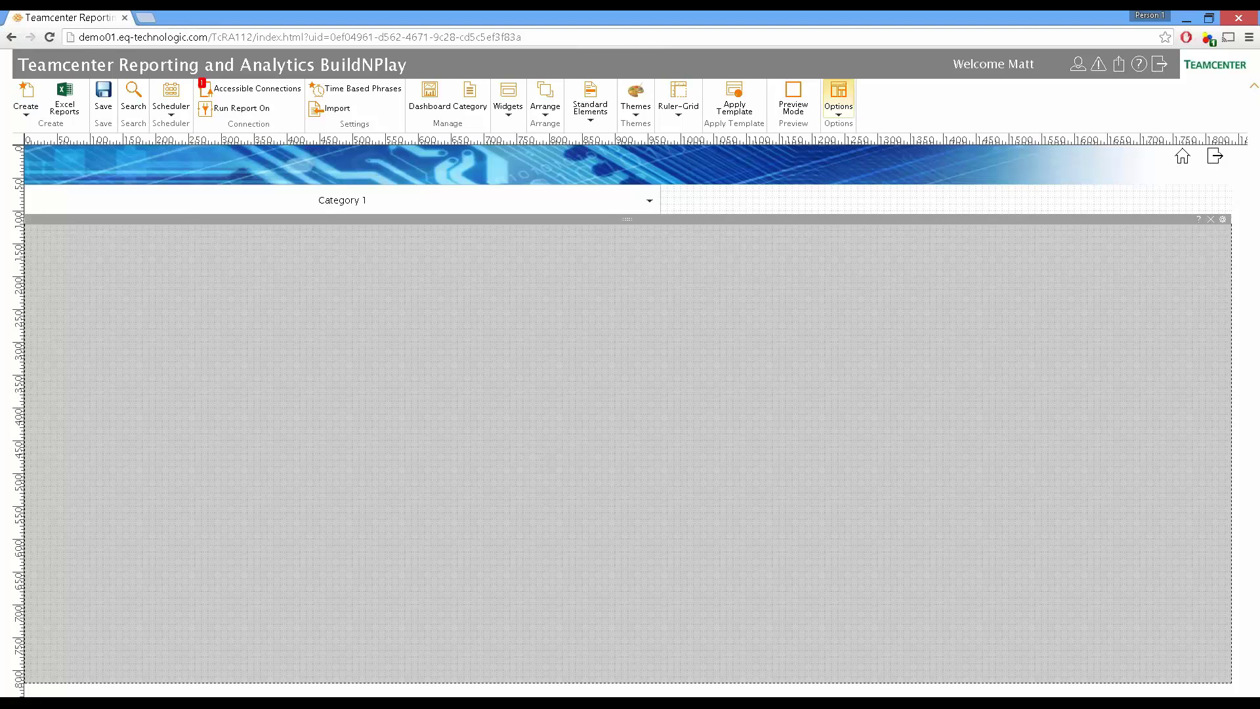
left_click(794, 98)
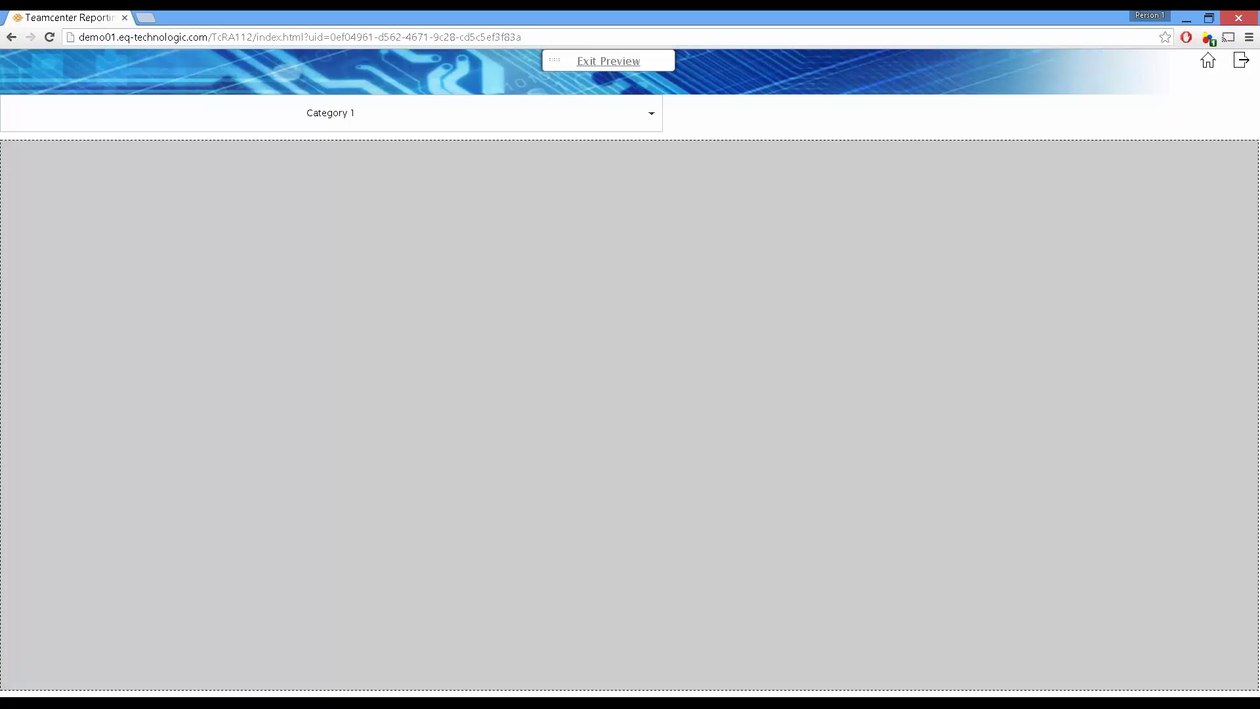
left_click(650, 113)
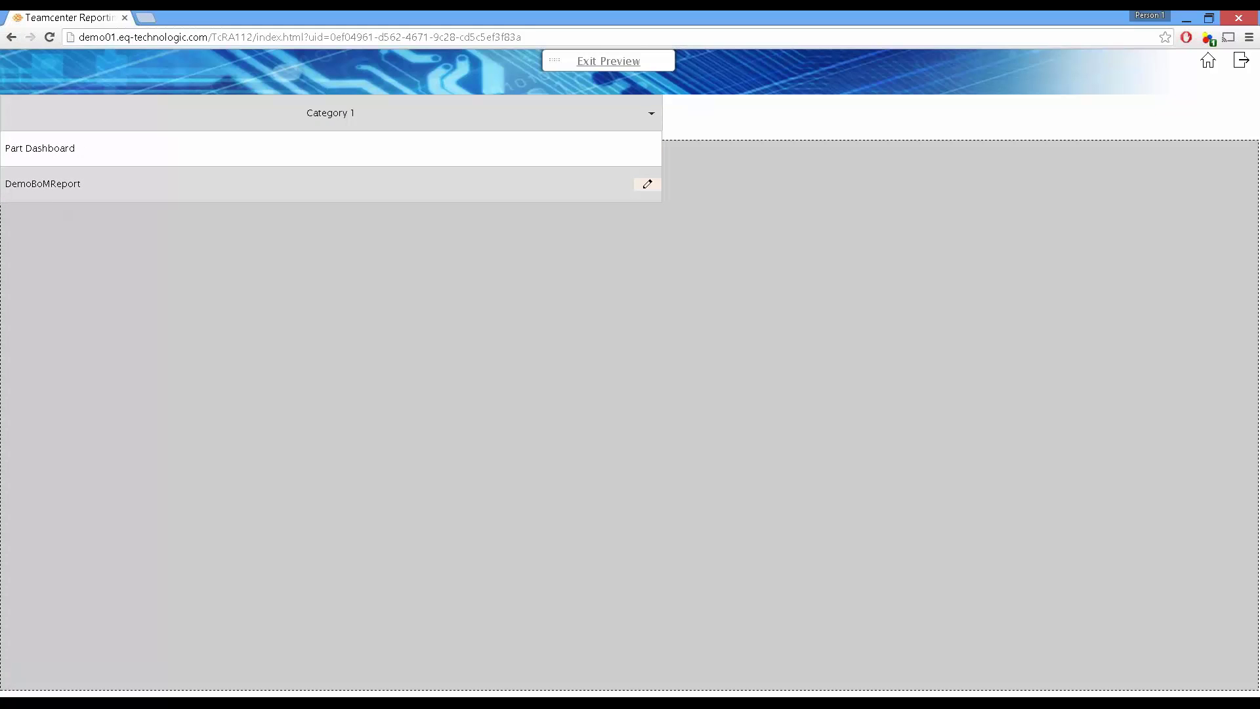
left_click(54, 161)
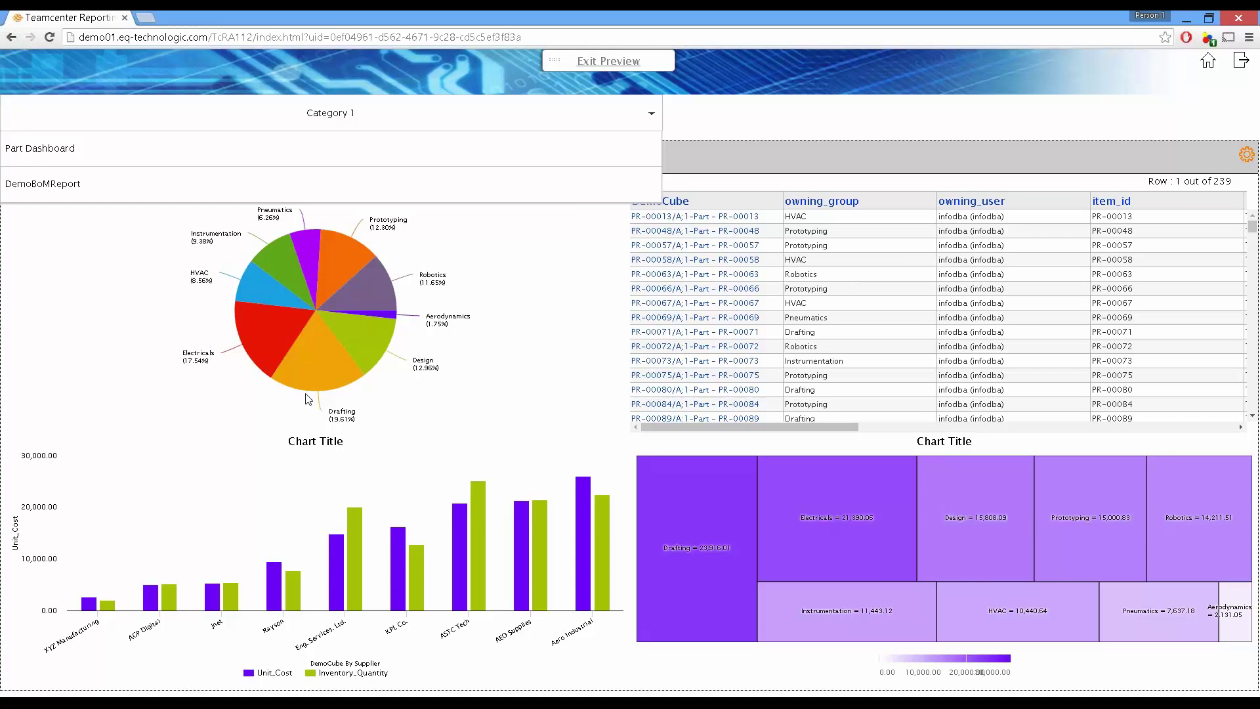
Step: Drill into the pie chart's Drafting slice and the treemap's Electricals block, and exit the preview
mouse_move(305, 390)
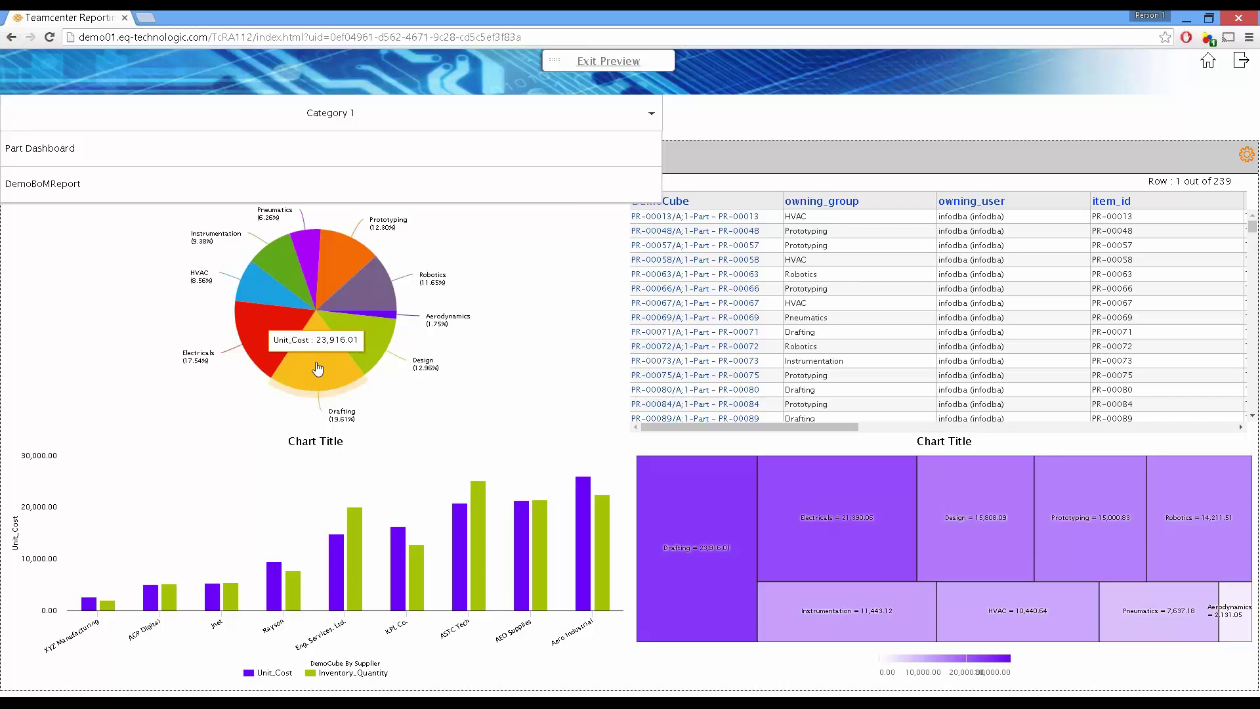
left_click(318, 369)
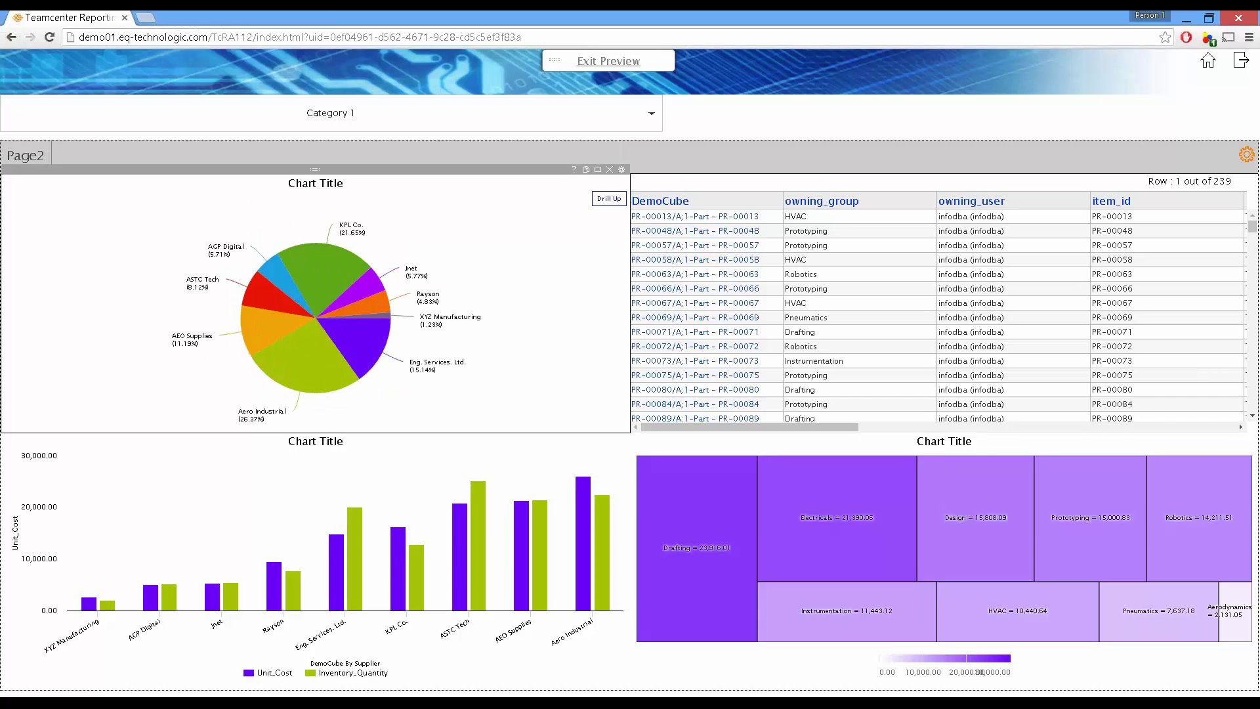
left_click(840, 499)
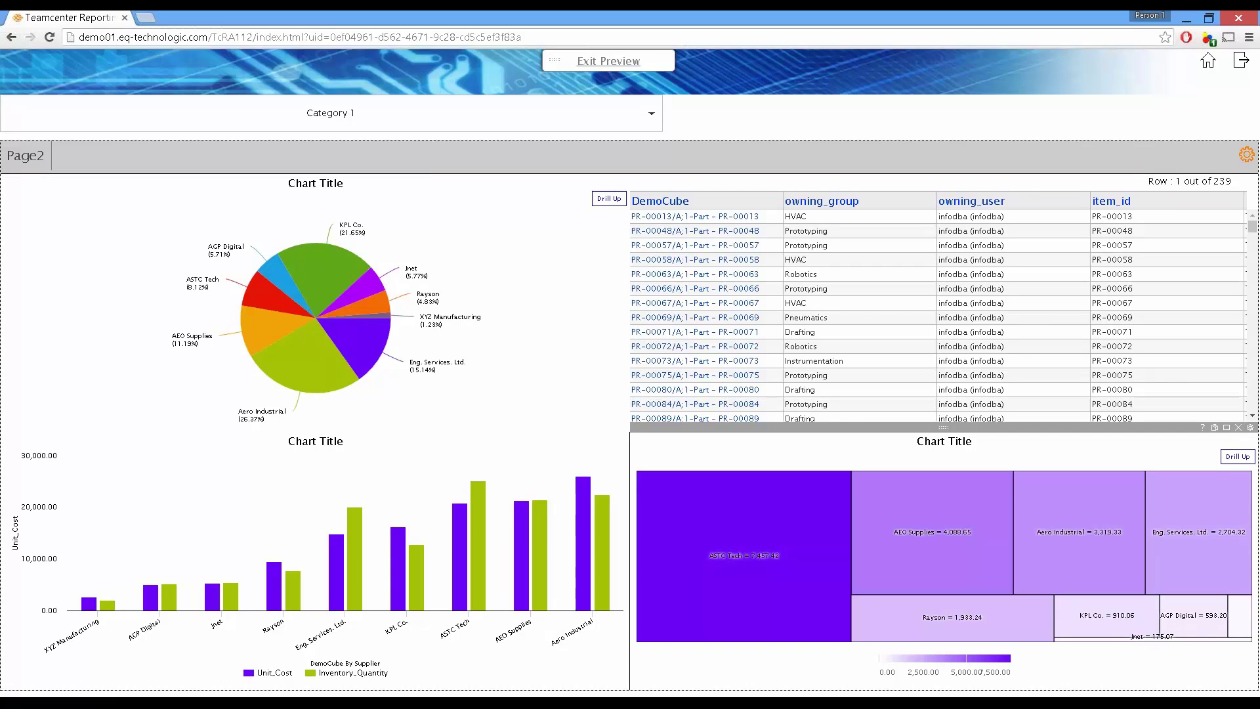
left_click(620, 63)
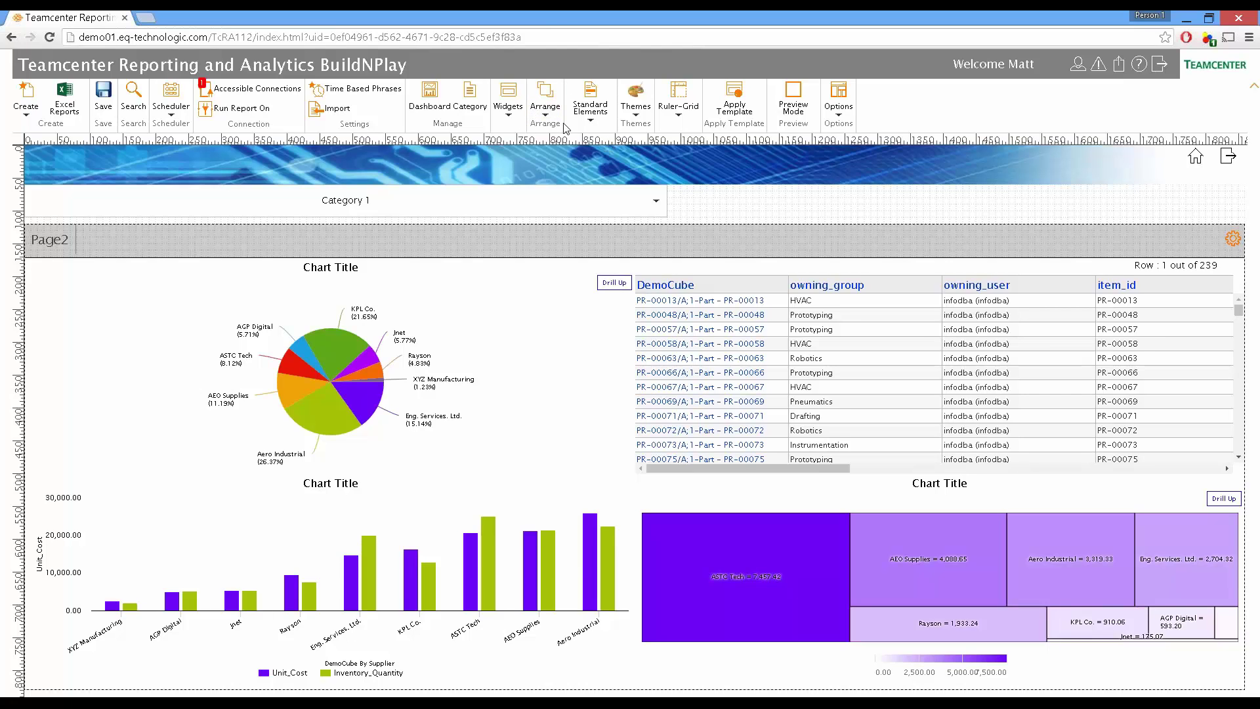
Step: Place an empty text widget between the pie chart and the DemoCube table, and close its formatting options
left_click(509, 113)
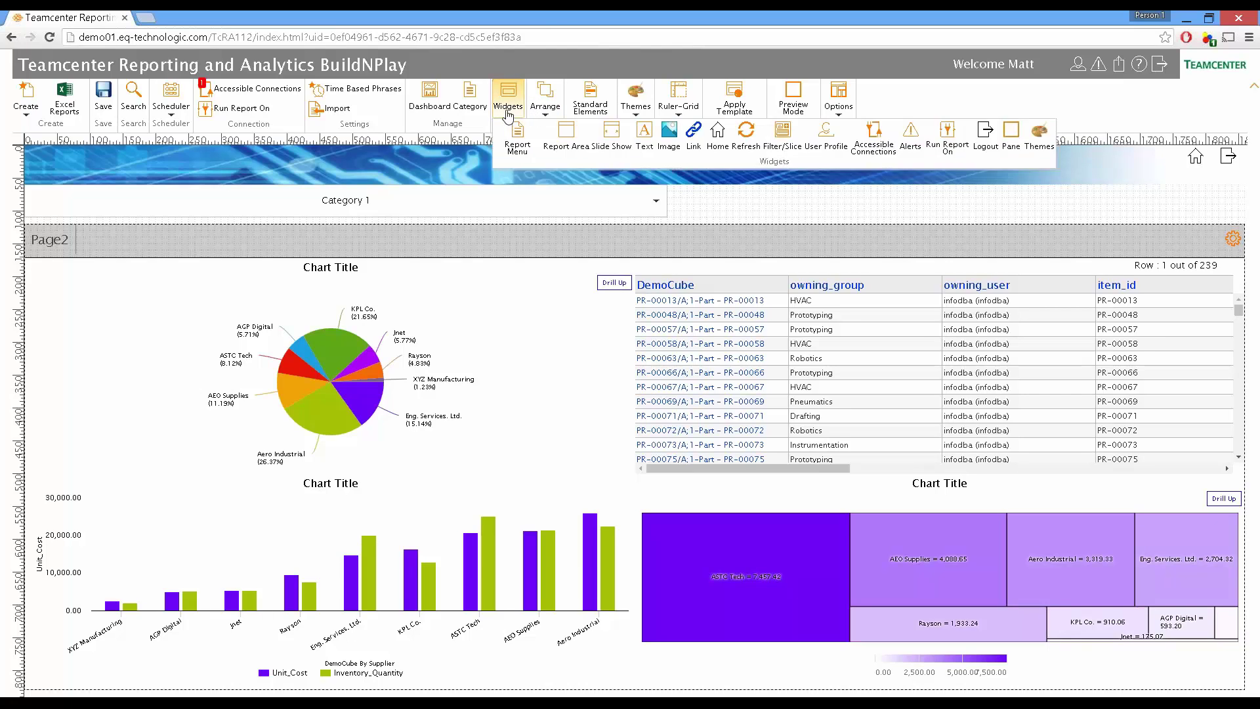
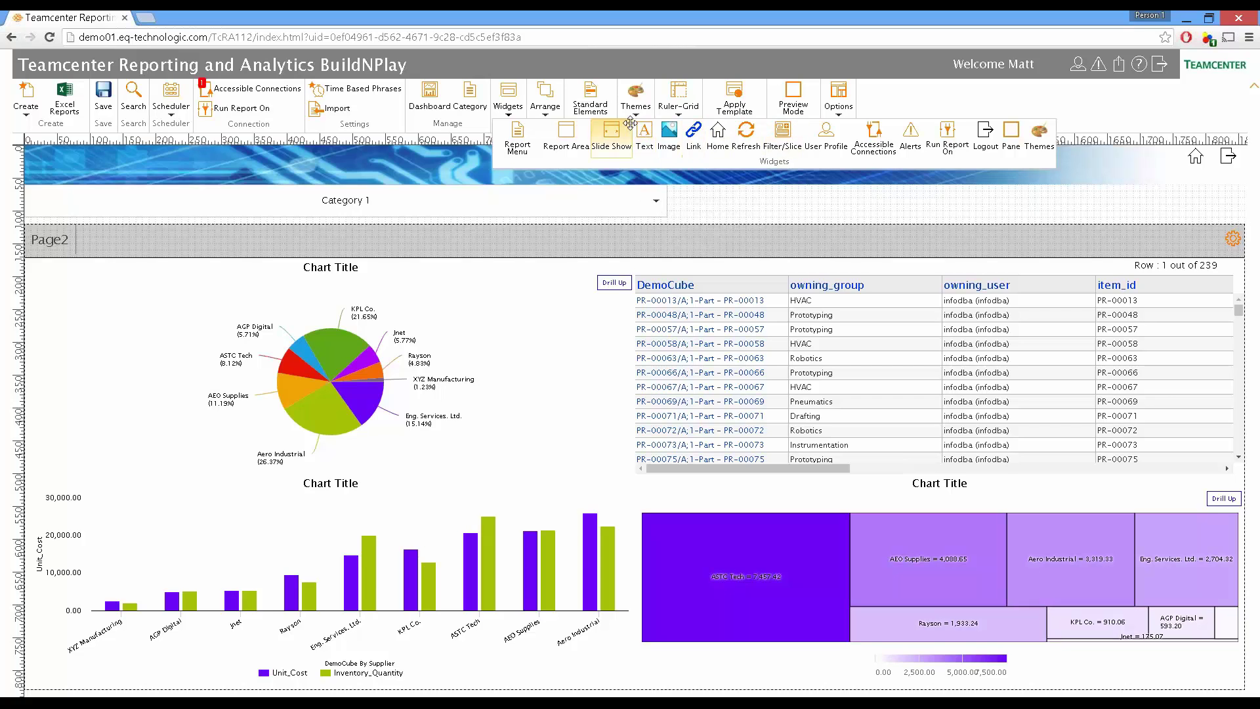
left_click_drag(646, 128, 554, 432)
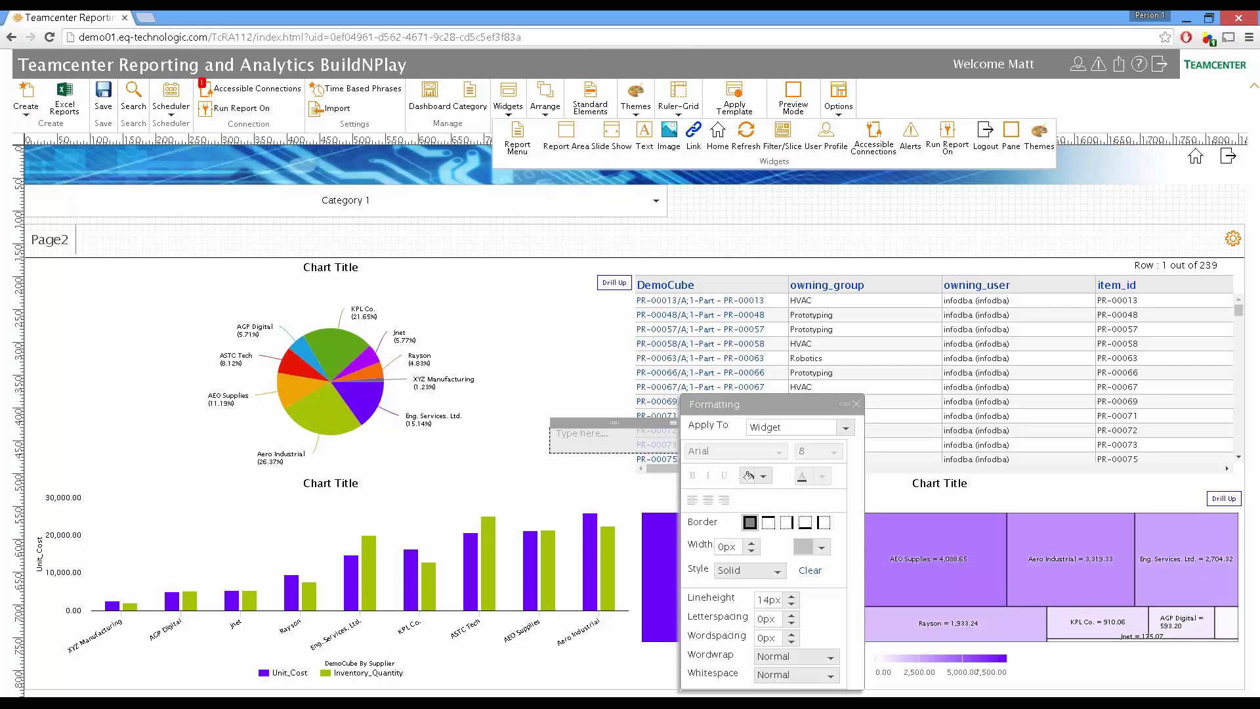
left_click(858, 405)
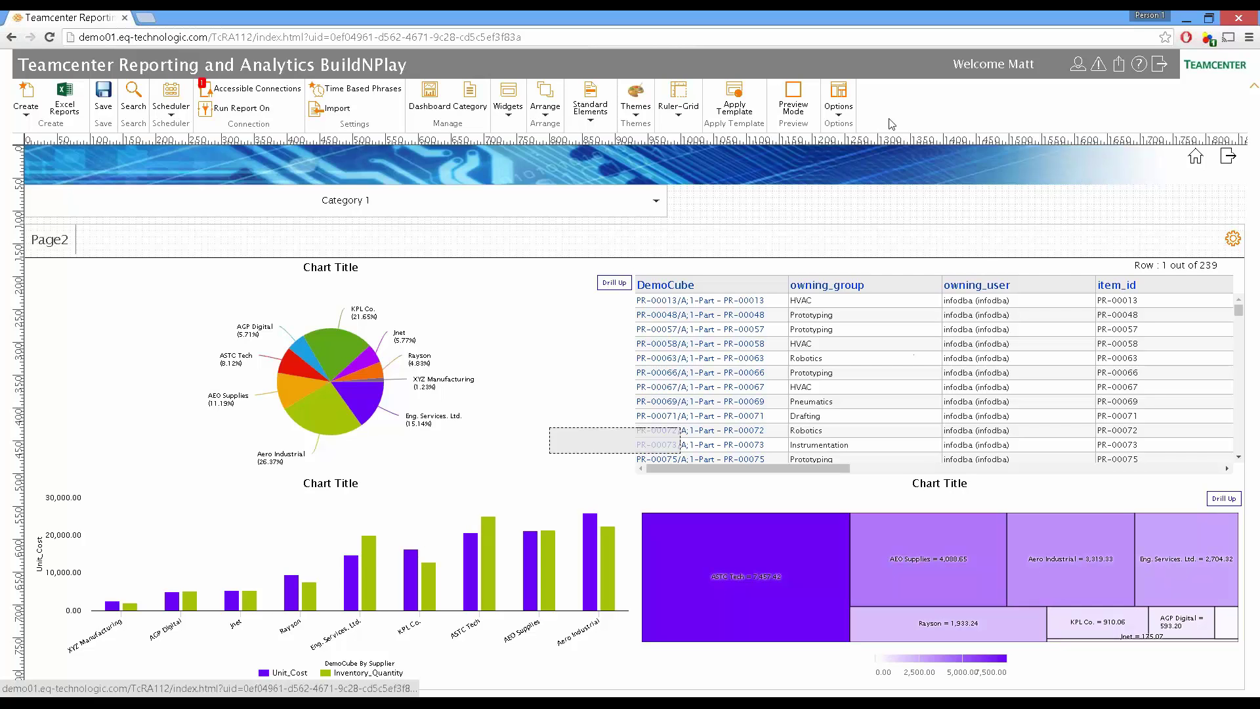
left_click(545, 195)
left_click(544, 195)
Step: Leave the portal for the search page, discarding unsaved data, and set the search type to Report with the advanced criteria shown
left_click(133, 95)
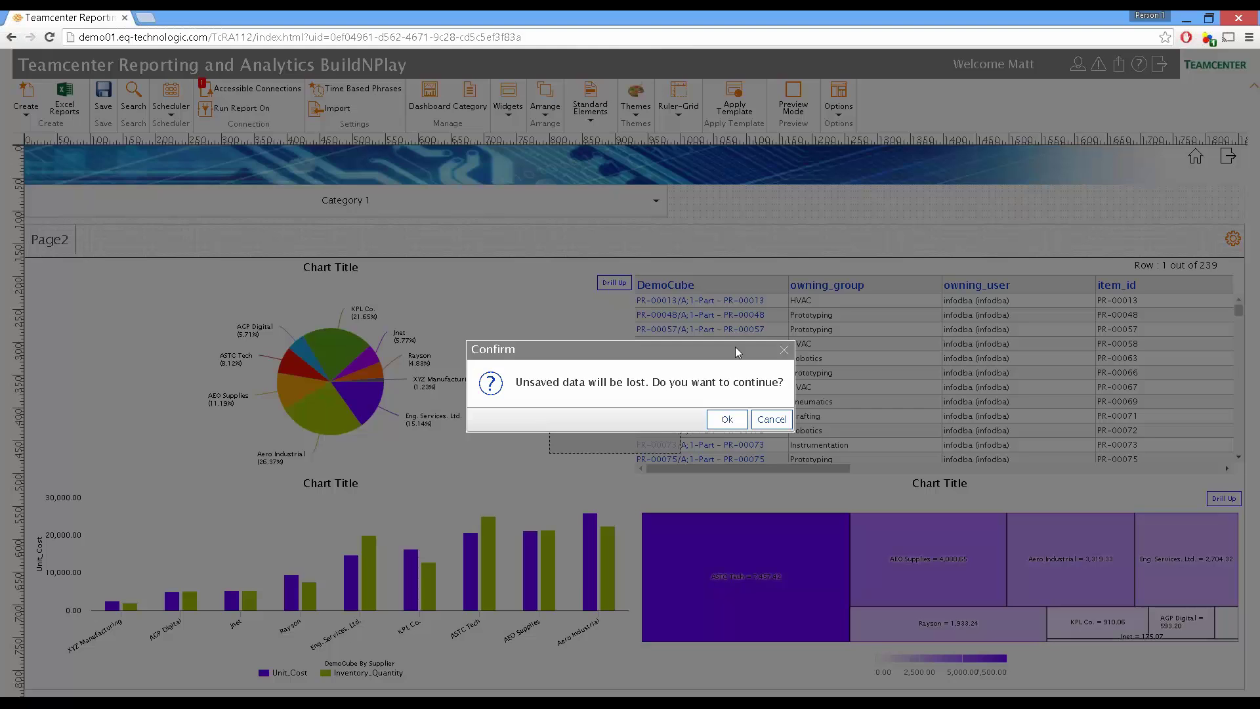
left_click(726, 419)
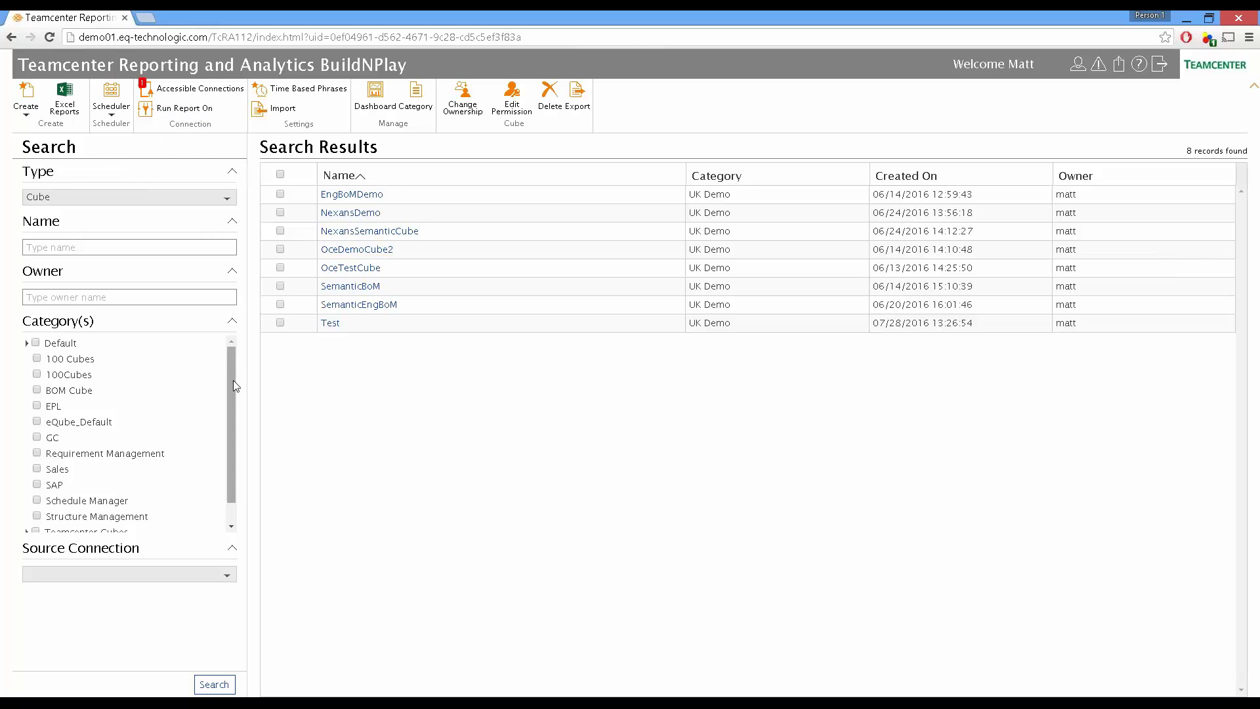
scroll(234, 460, "down", 1)
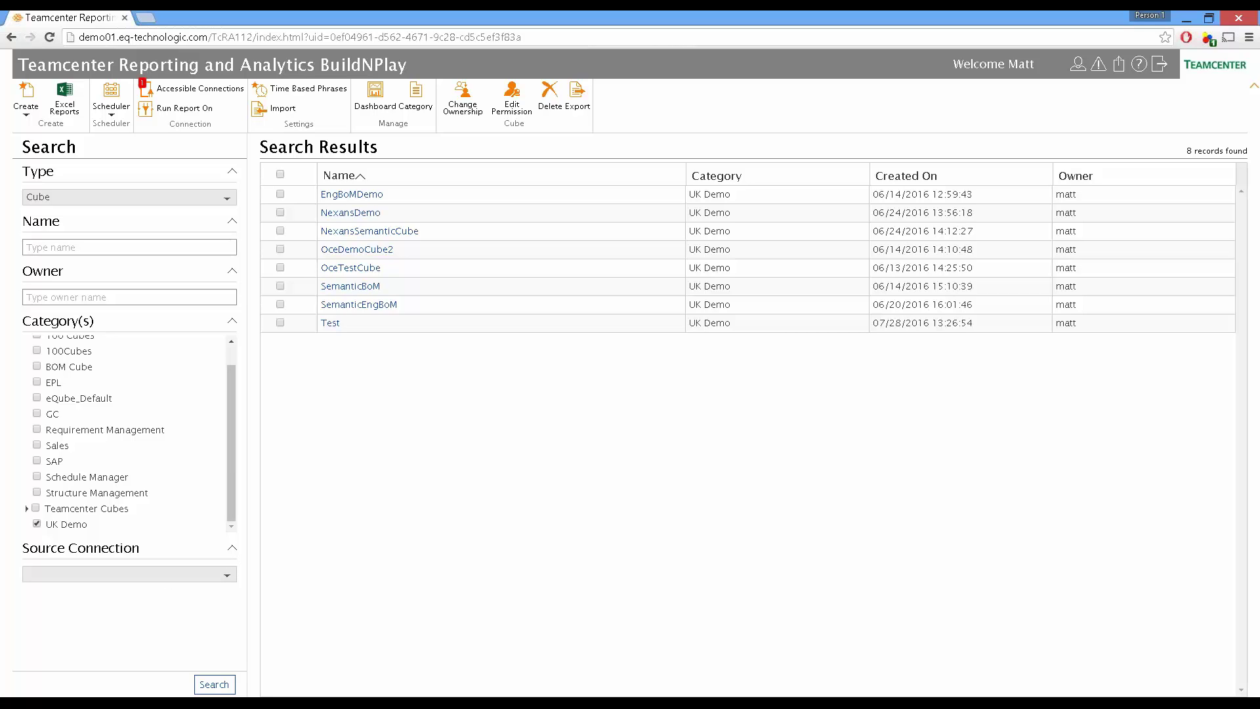
left_click(134, 207)
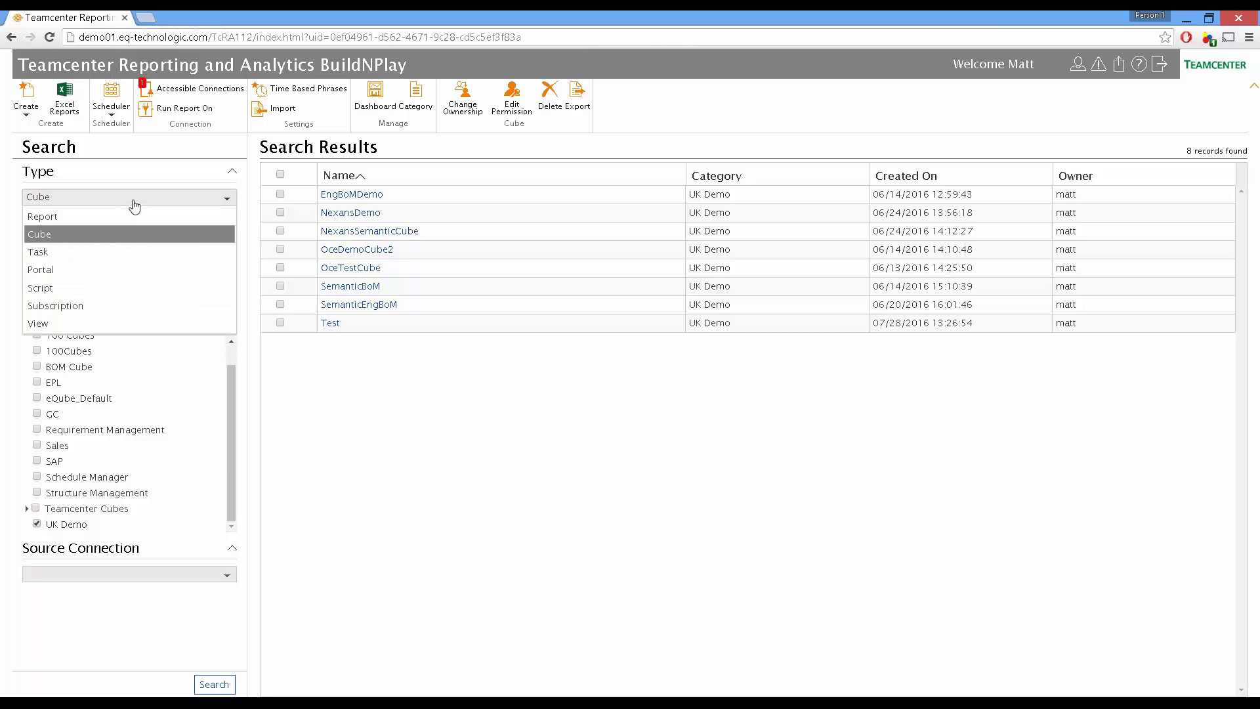
left_click(107, 217)
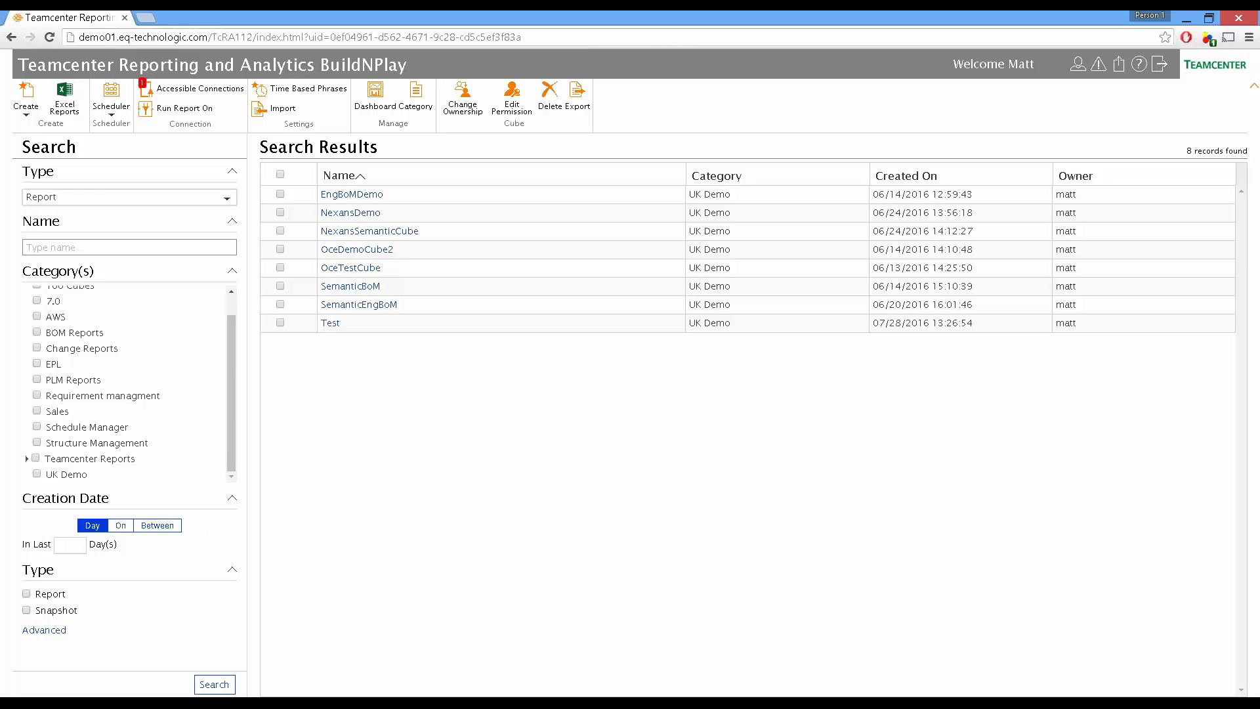
left_click(45, 632)
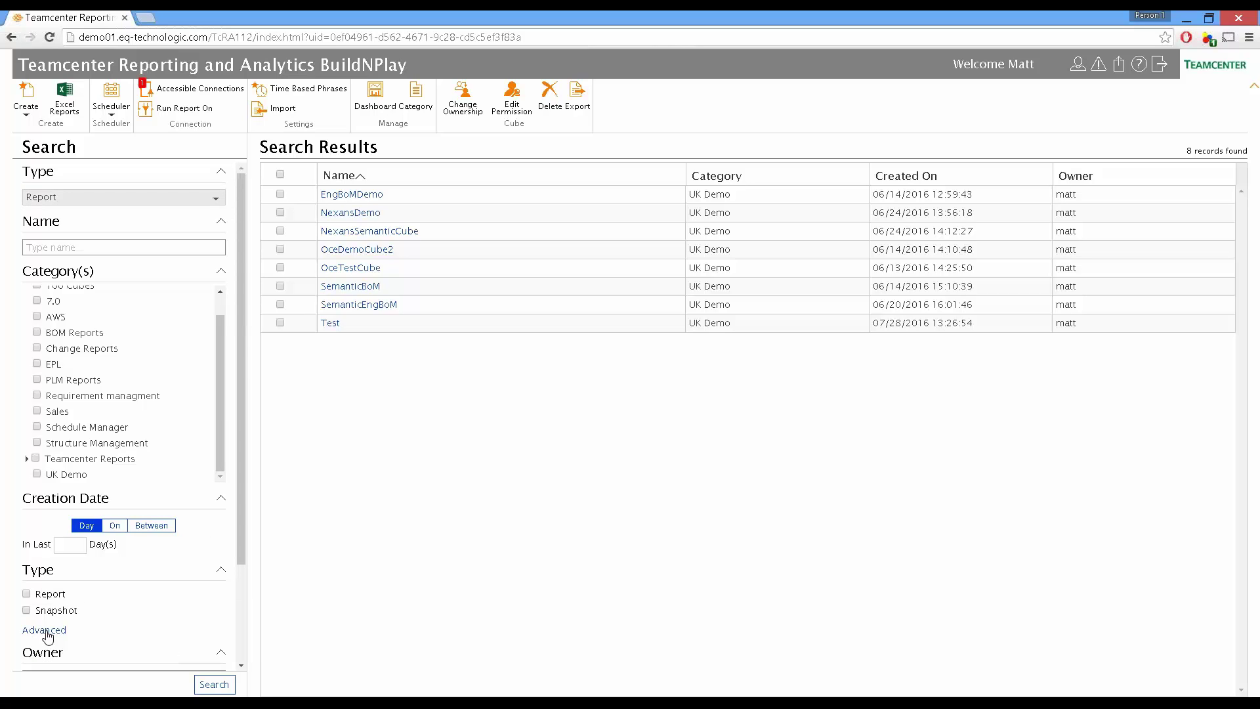
left_click_drag(241, 501, 243, 651)
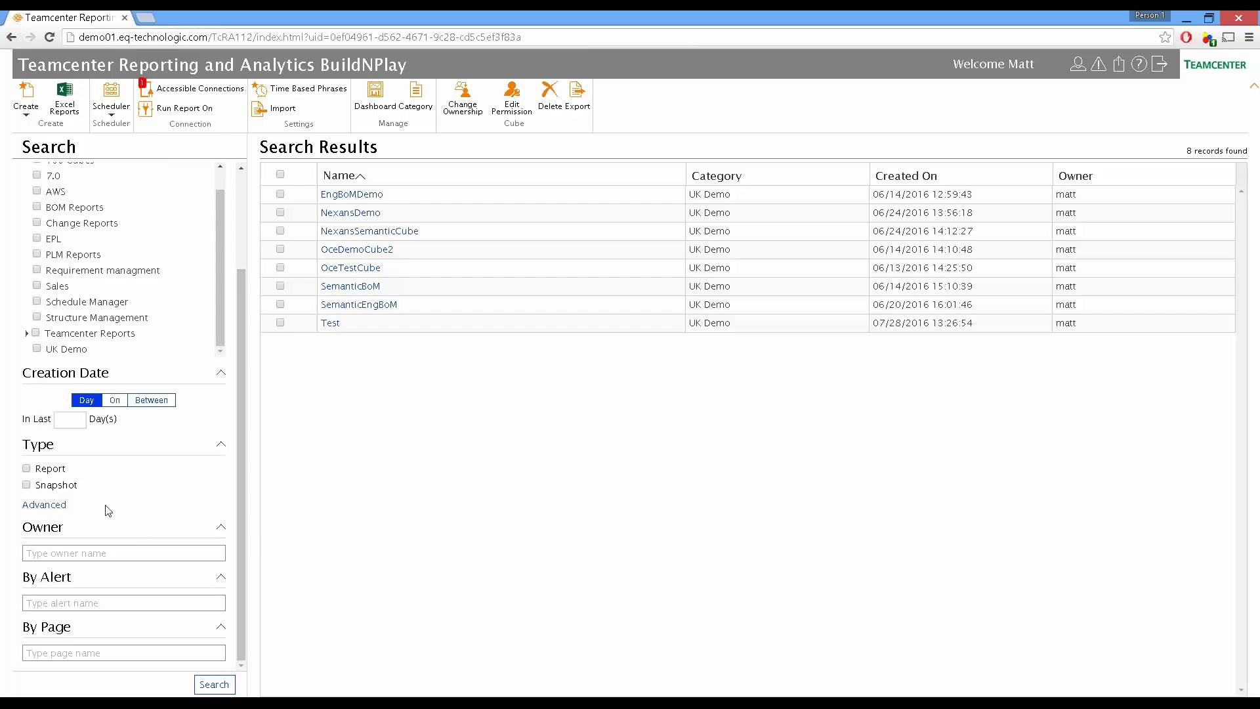
Step: Search for reports of type Snapshot, filtered by the owner's name
left_click(27, 485)
left_click(36, 552)
type("matt")
left_click(222, 687)
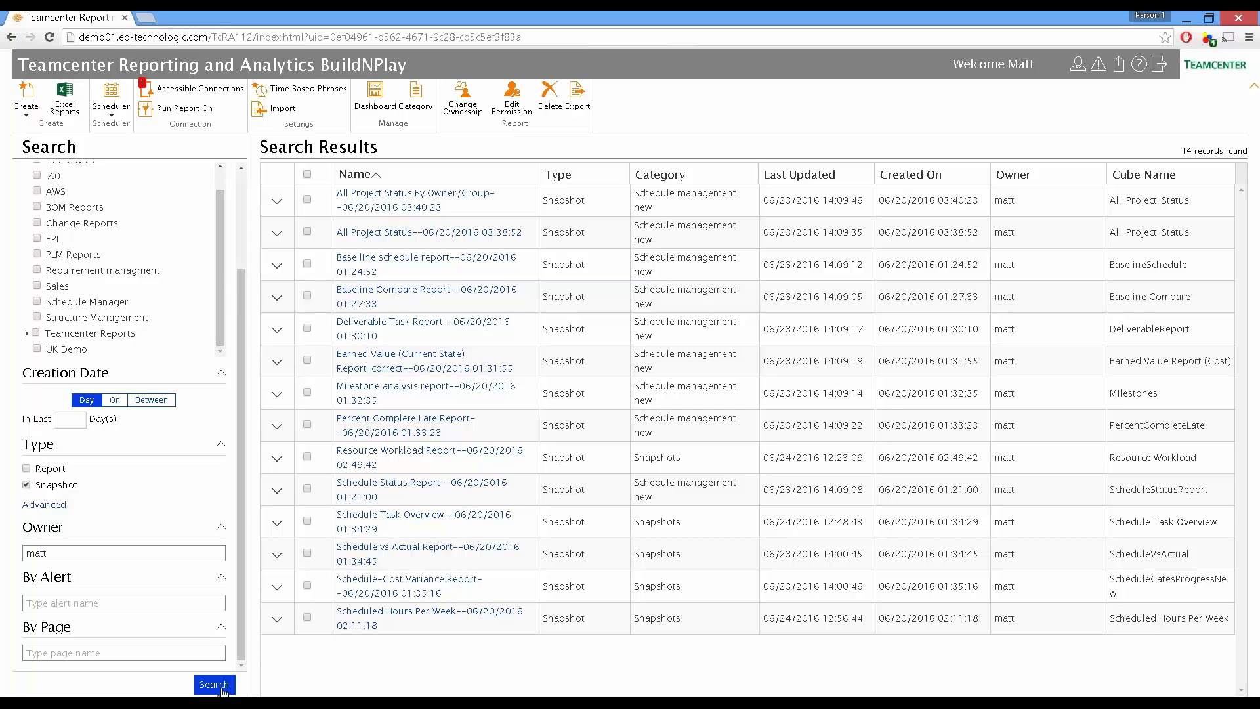
Step: Open the Schedule Task Overview snapshot dated 06/20/2016 01:34:29, try drilling into its pie chart, and expand and examine the task table's status groups
left_click(371, 522)
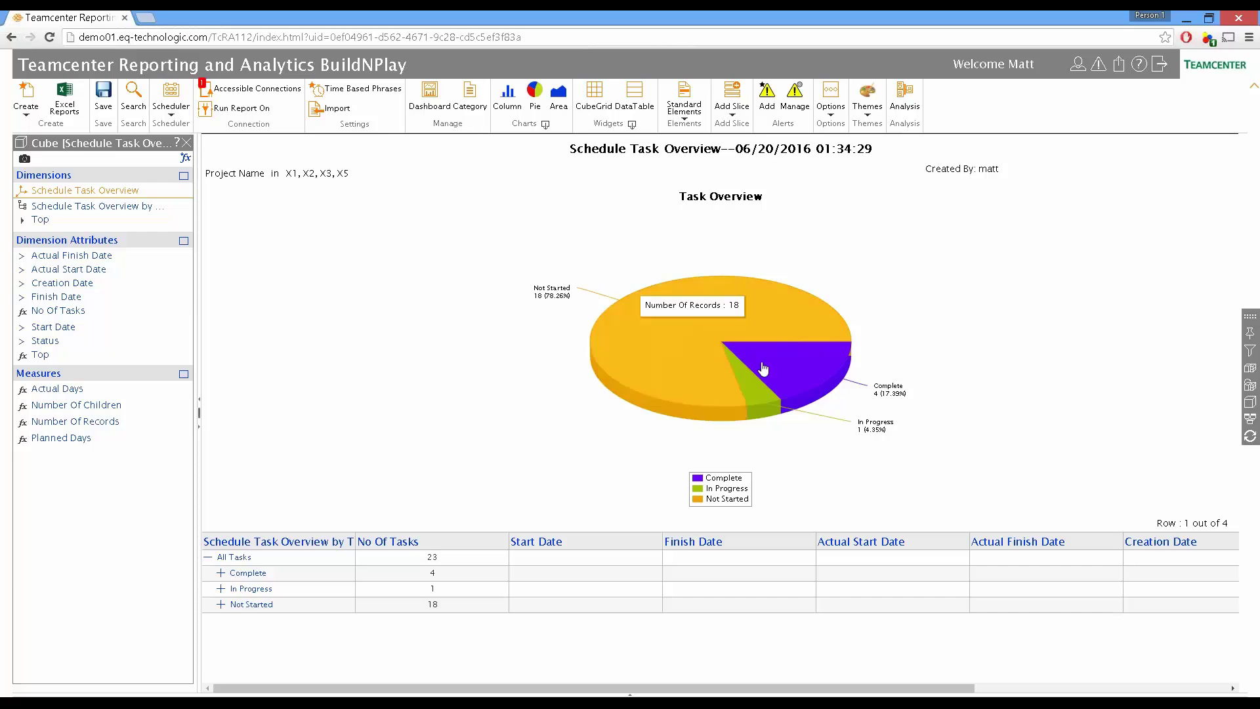
left_click(709, 371)
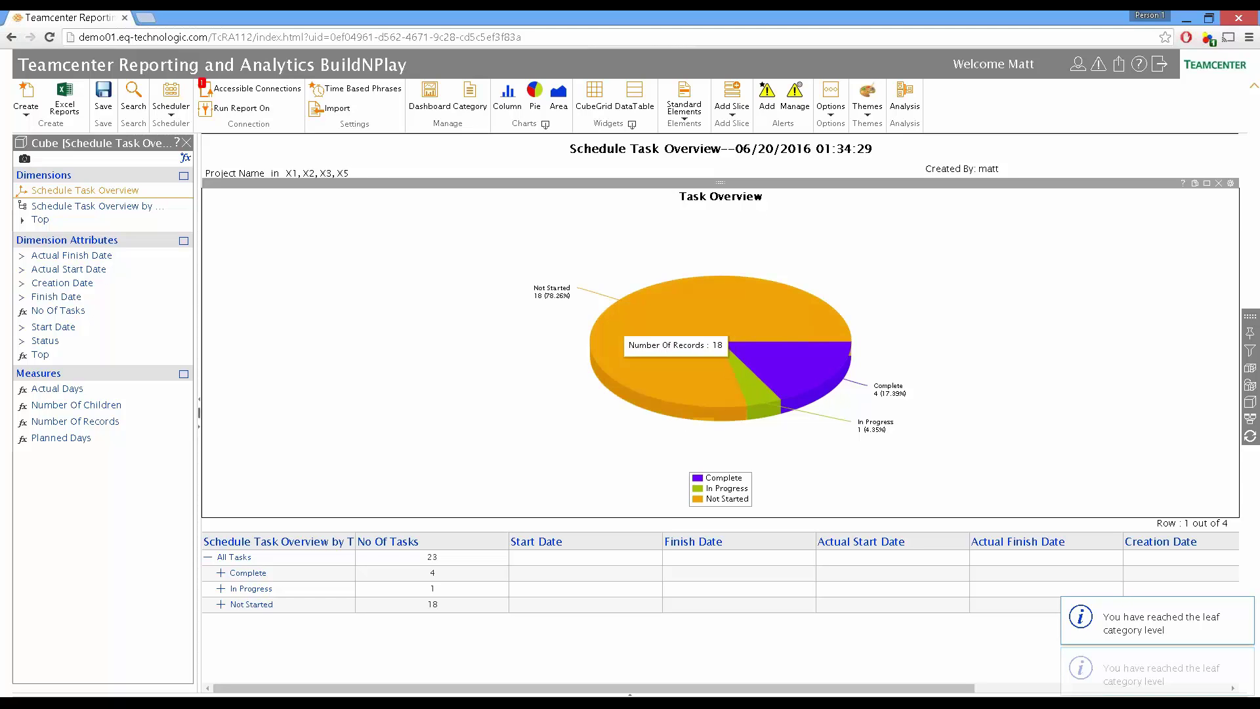
left_click(221, 572)
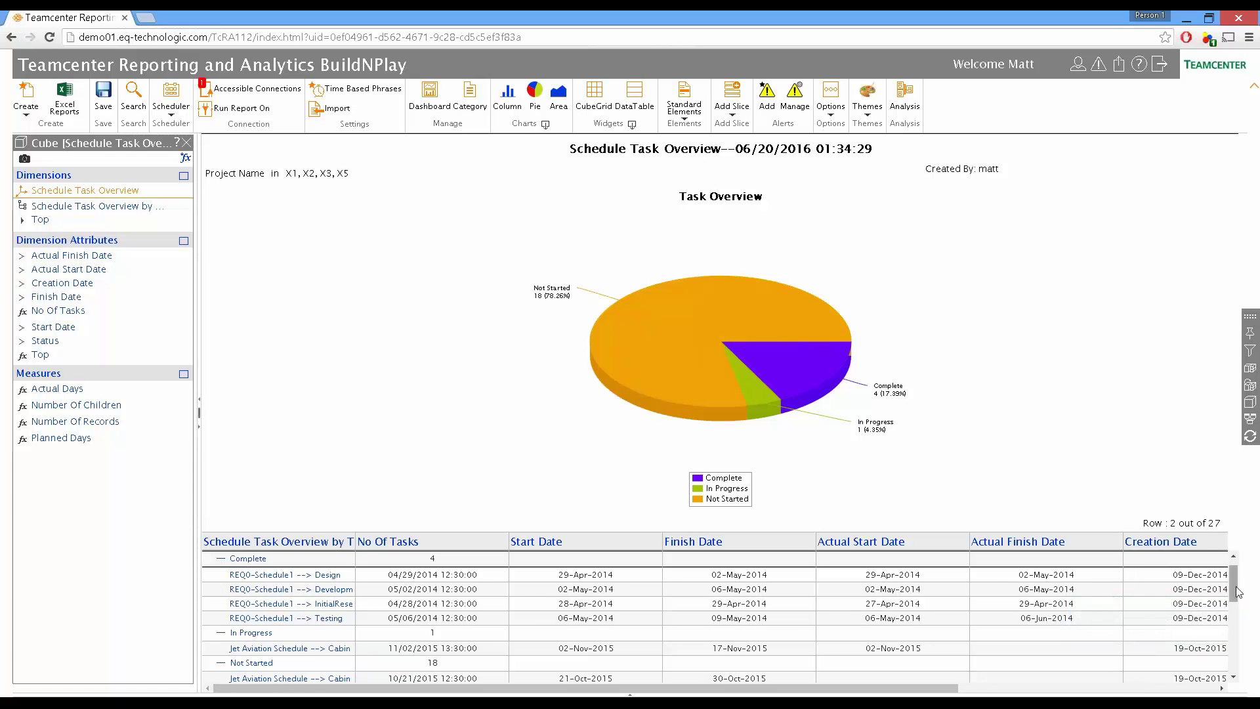
scroll(1240, 601, "down", 1)
left_click_drag(1241, 601, 1237, 563)
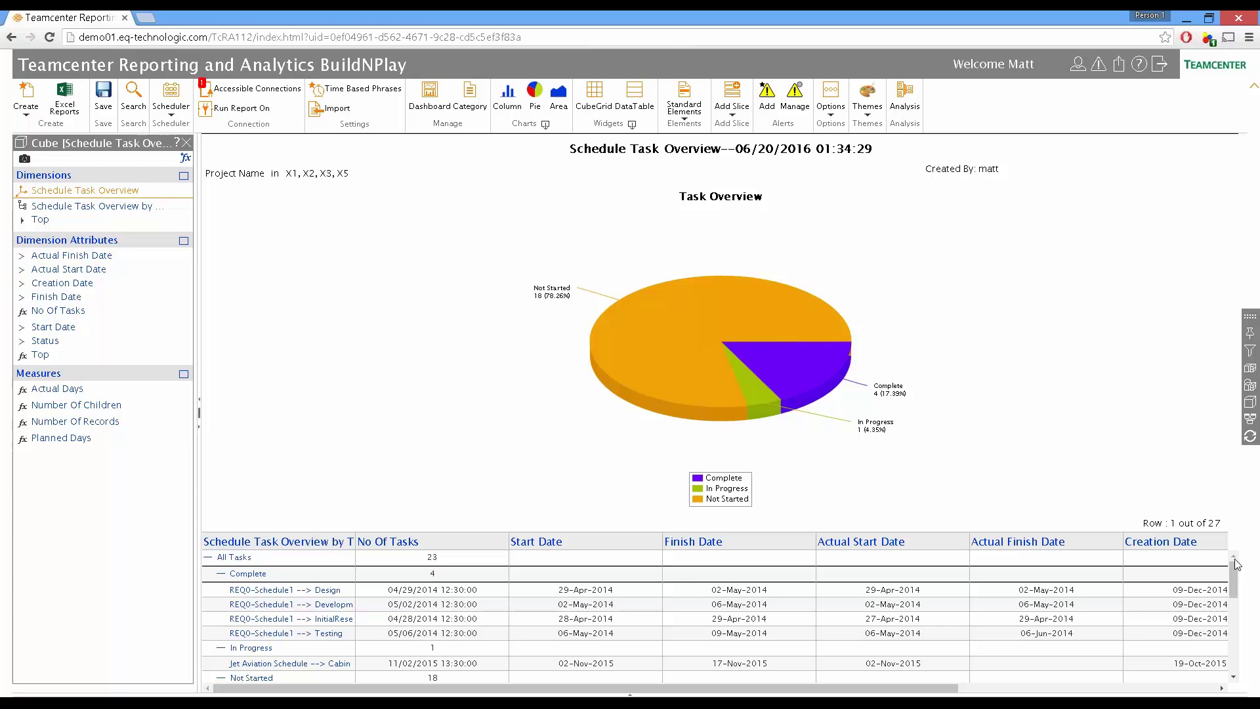
Step: Open the Resource Workload Report snapshot dated 06/20/2016 02:49:42 from the search results and examine monthly workload percentages with the resource rows collapsed
left_click(129, 105)
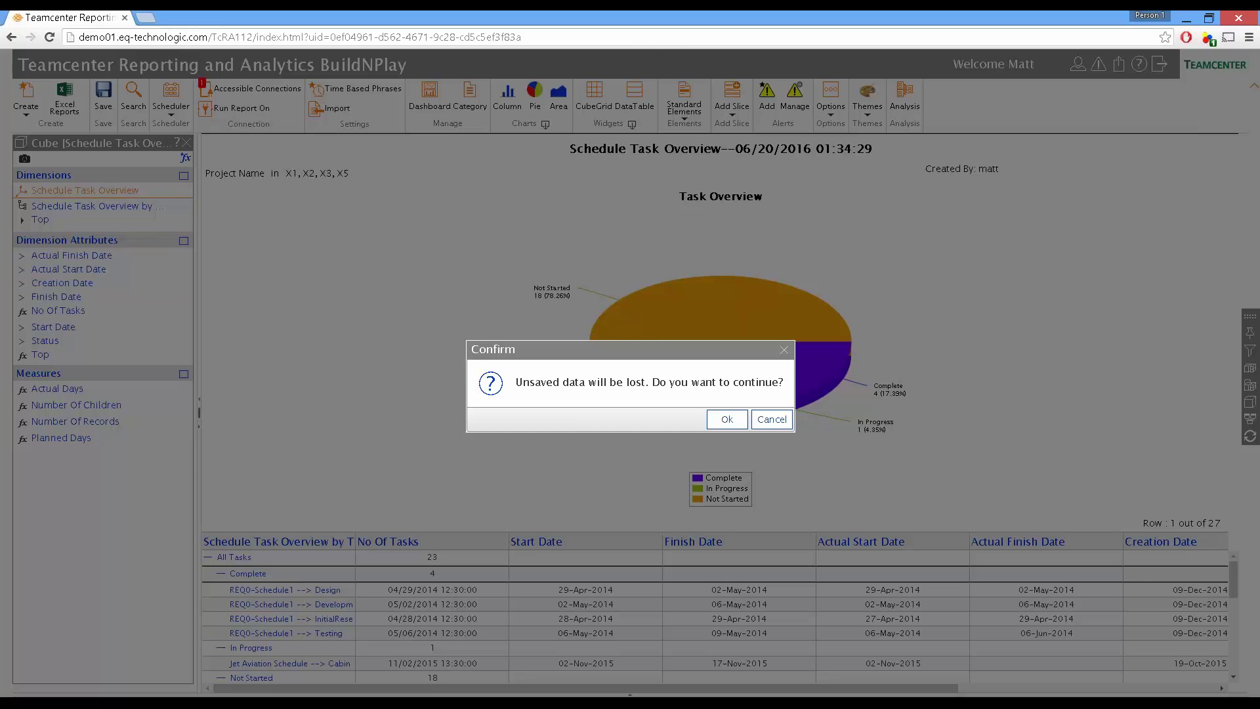
left_click(727, 419)
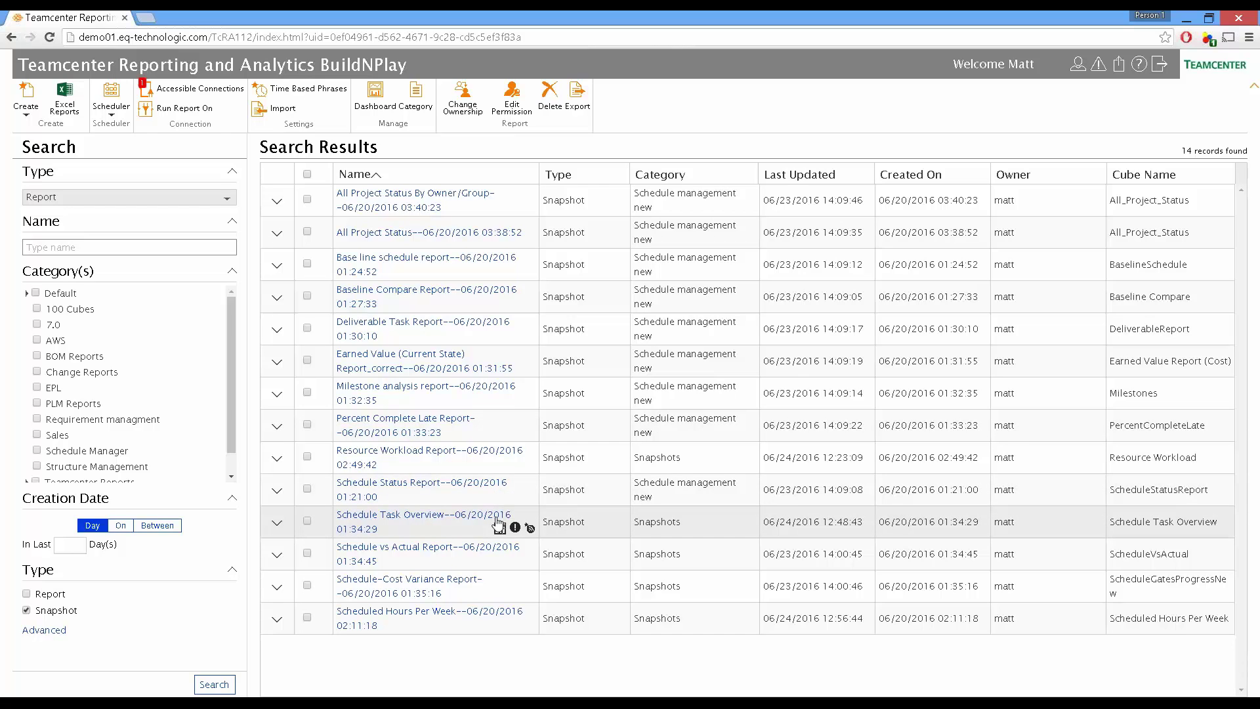
left_click(430, 453)
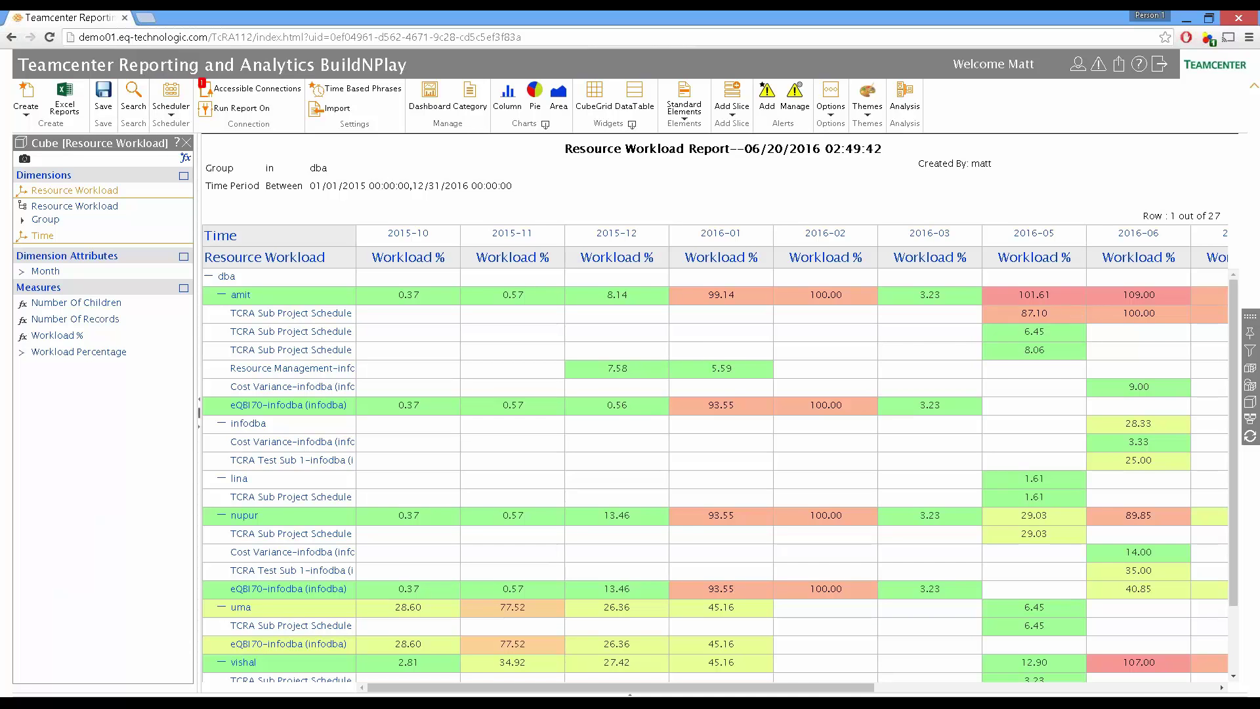
left_click(221, 297)
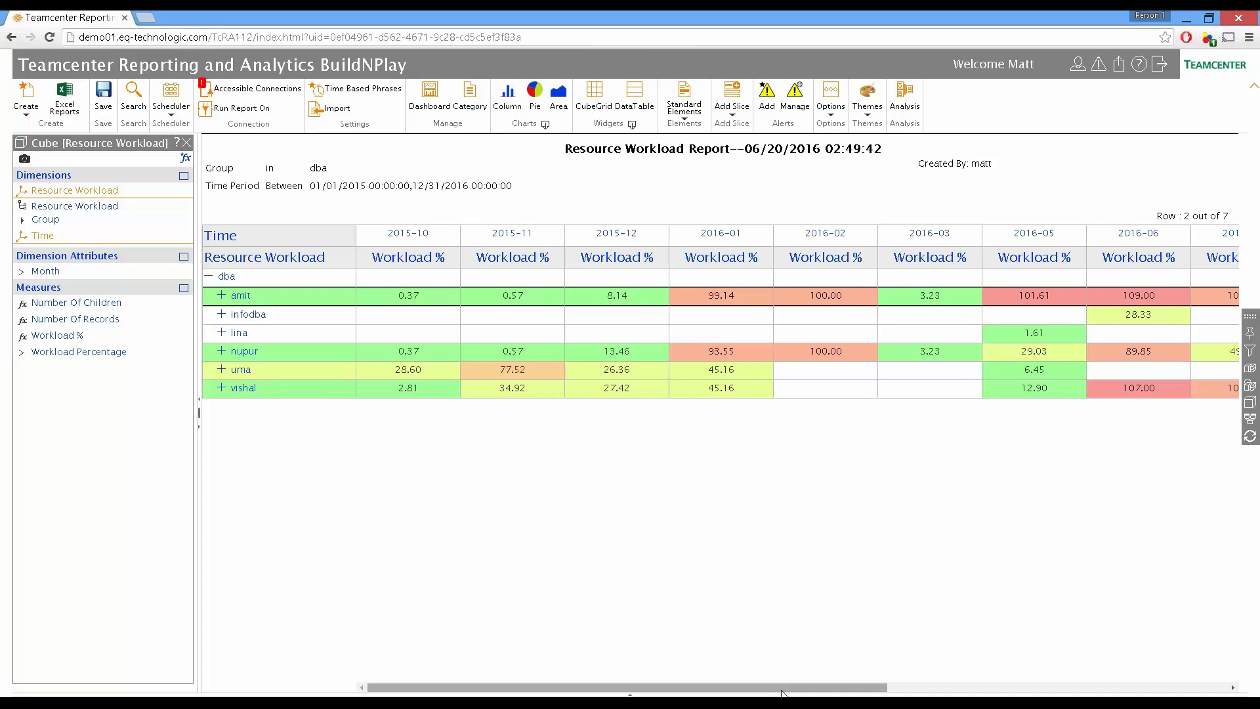
left_click_drag(782, 689, 950, 671)
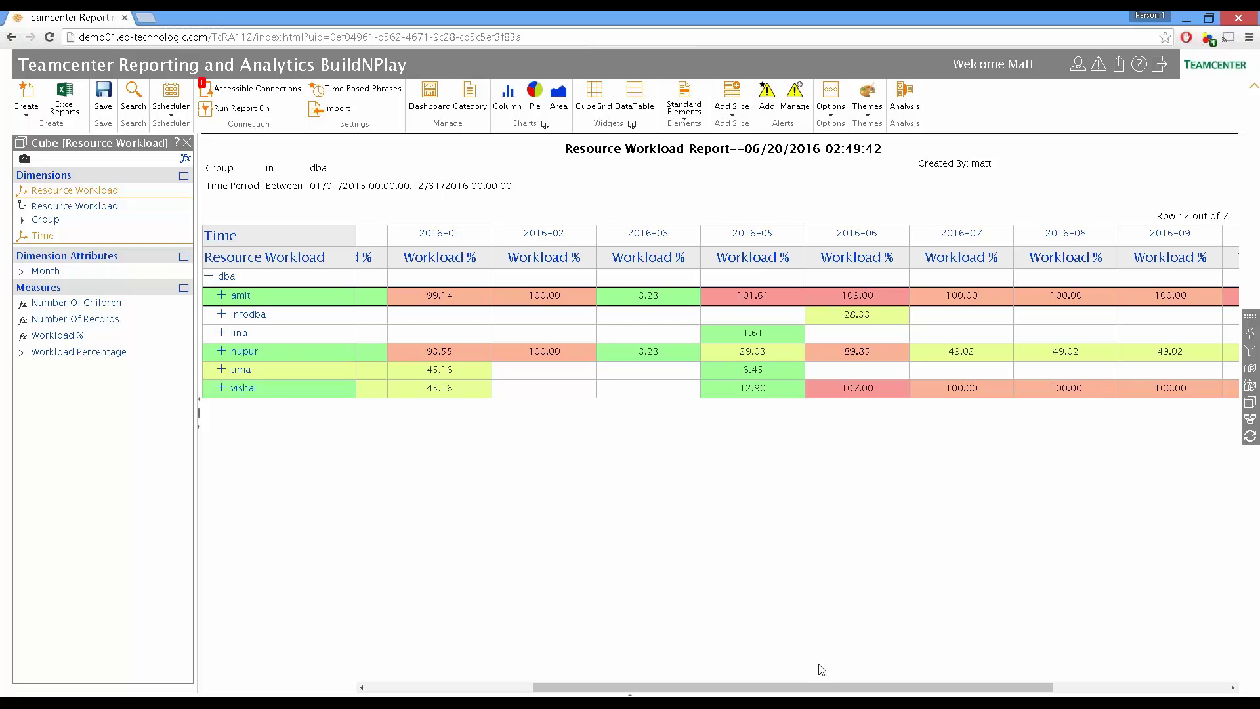
left_click_drag(820, 687, 231, 675)
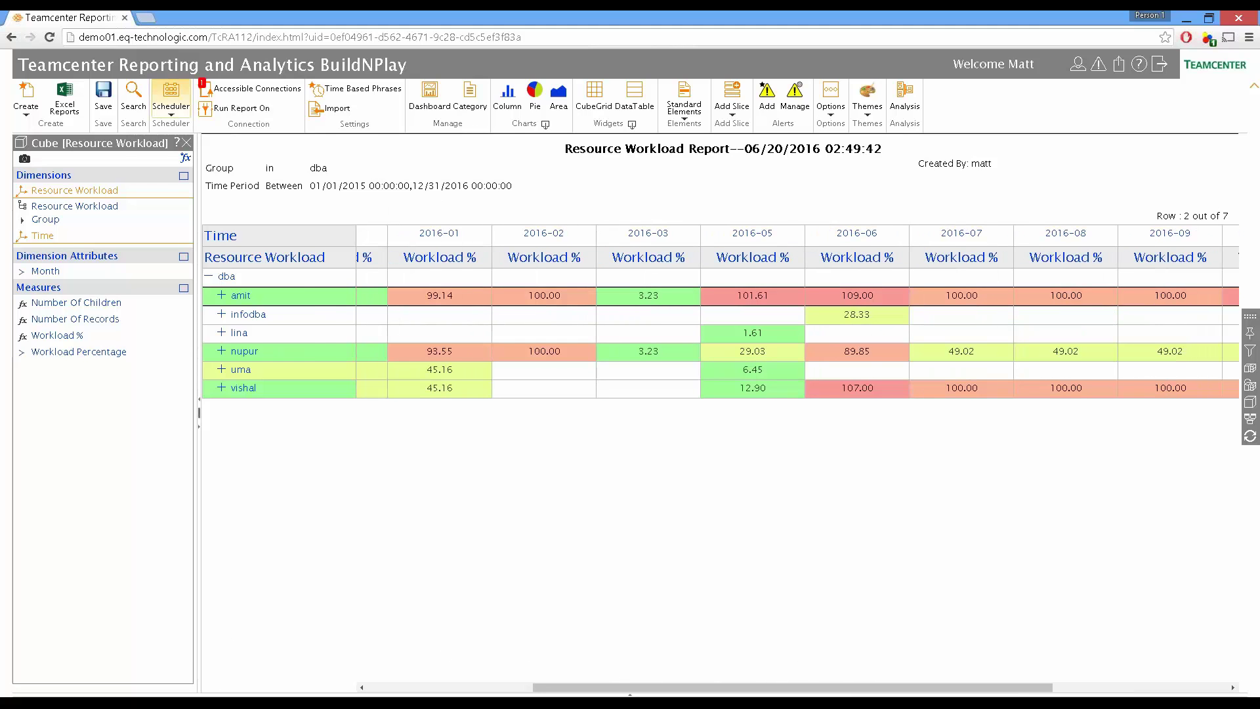
Step: Return to the search results, discarding unsaved data, and open the Schedule vs Actual Report snapshot dated 06/20/2016 01:34:45
left_click(170, 112)
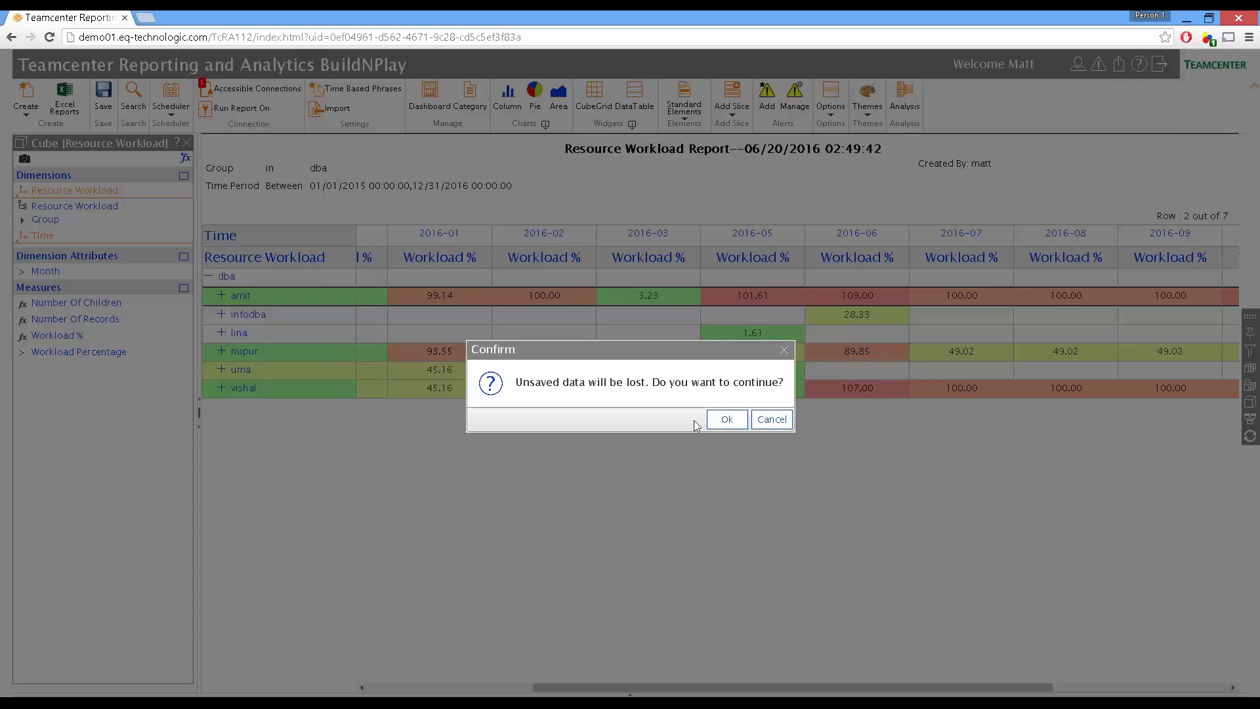
left_click(719, 424)
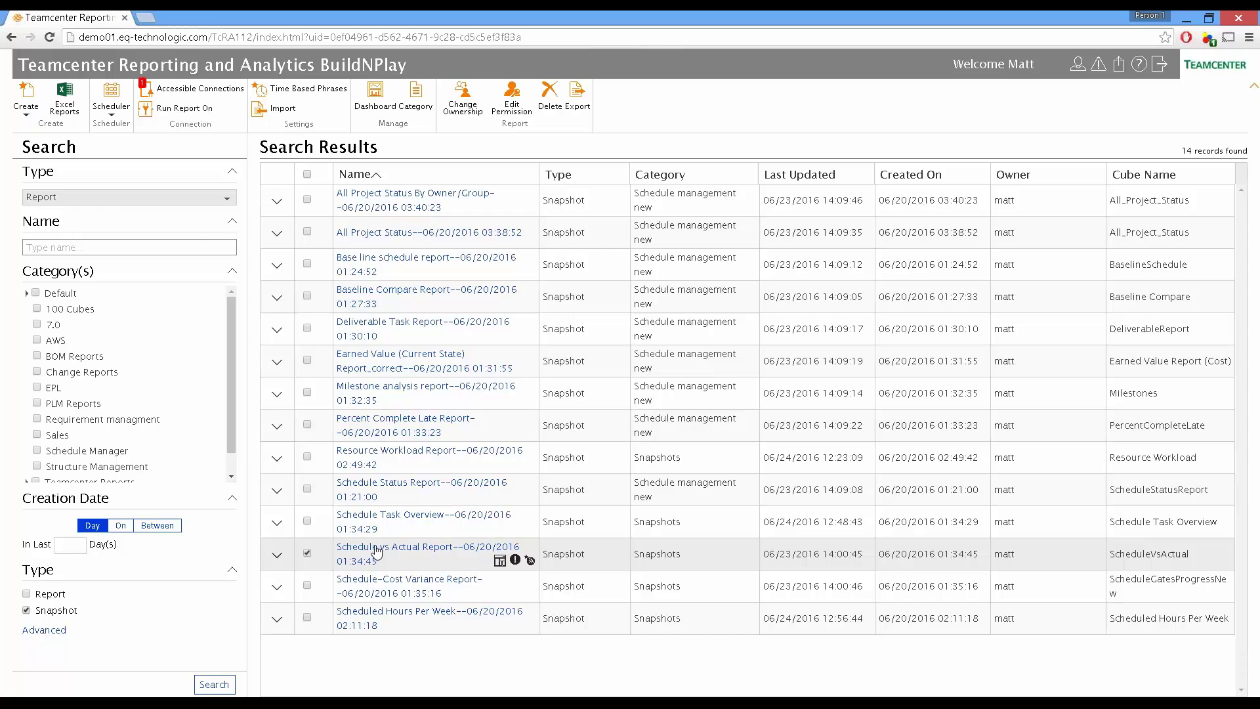
left_click(375, 552)
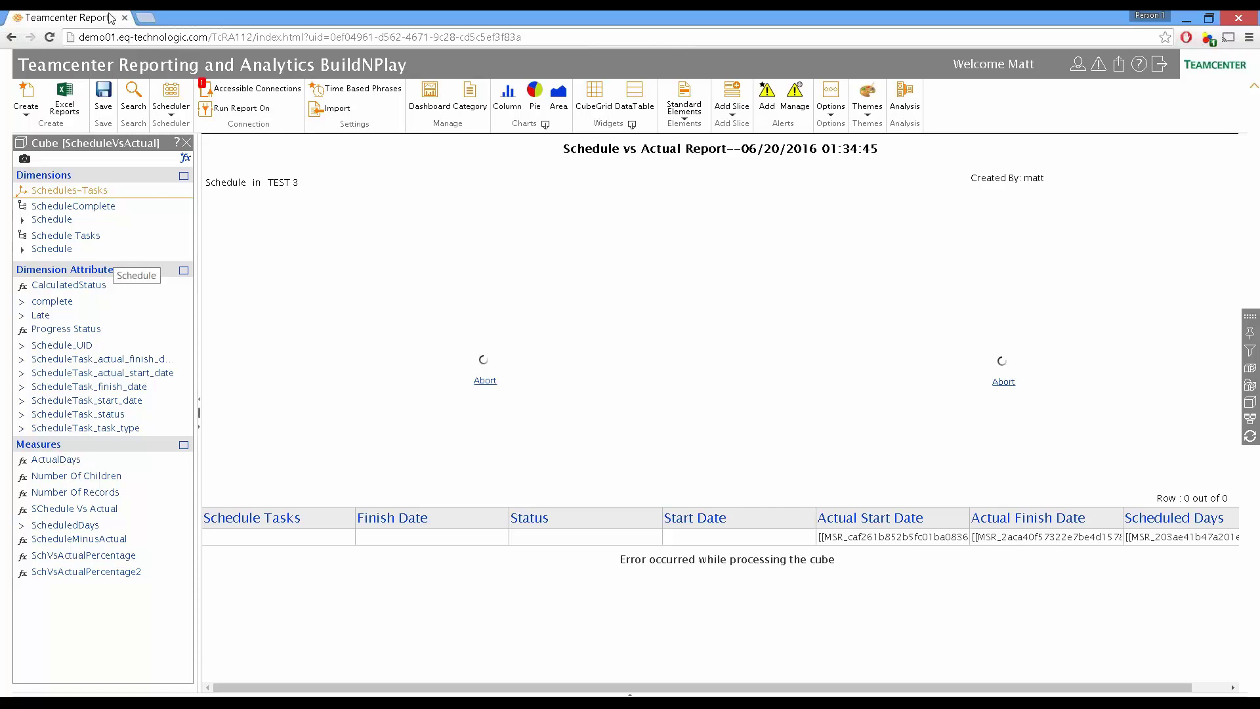
Step: Reopen the Resource Workload Report snapshot from the search results, then collapse the dba group and expand it to its resource rows
left_click(130, 95)
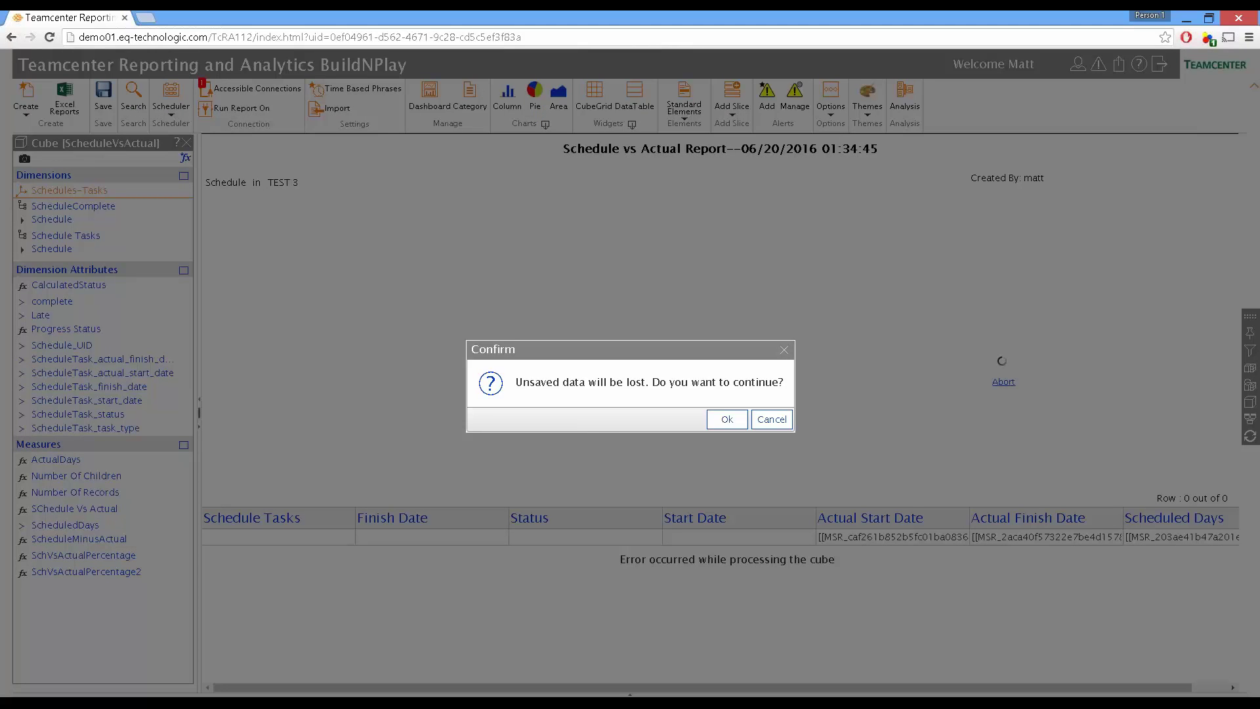
left_click(722, 420)
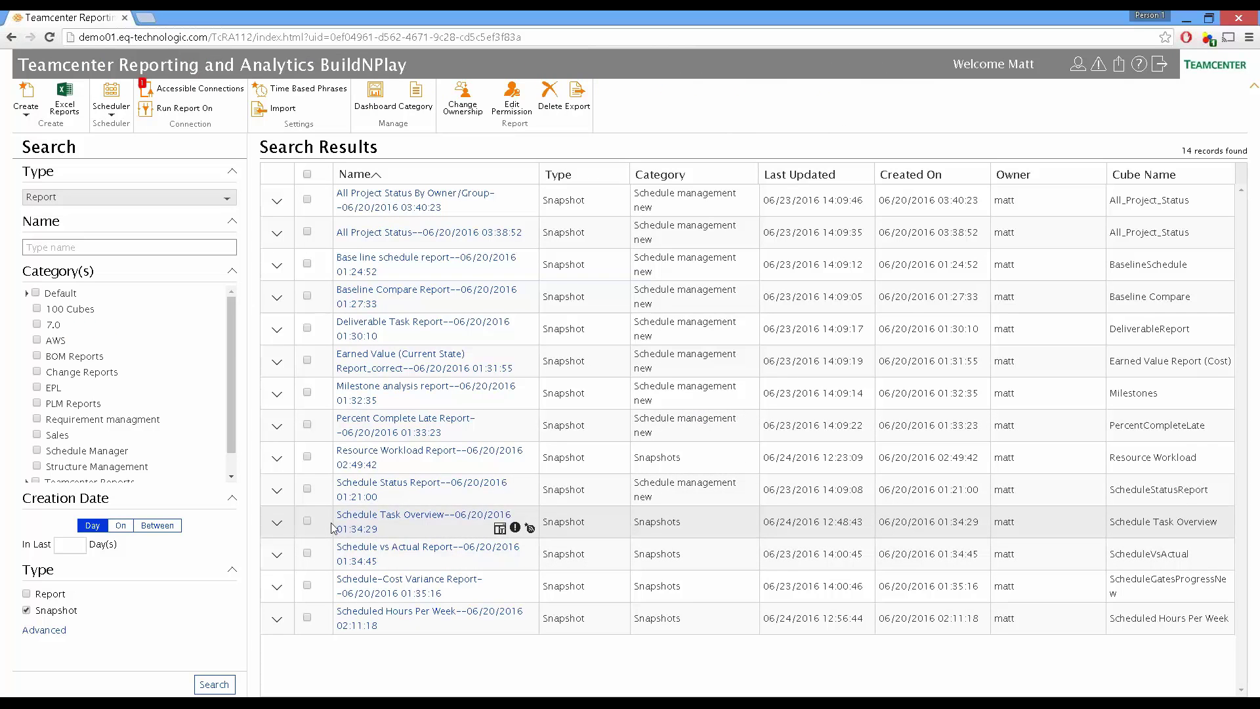
left_click(372, 456)
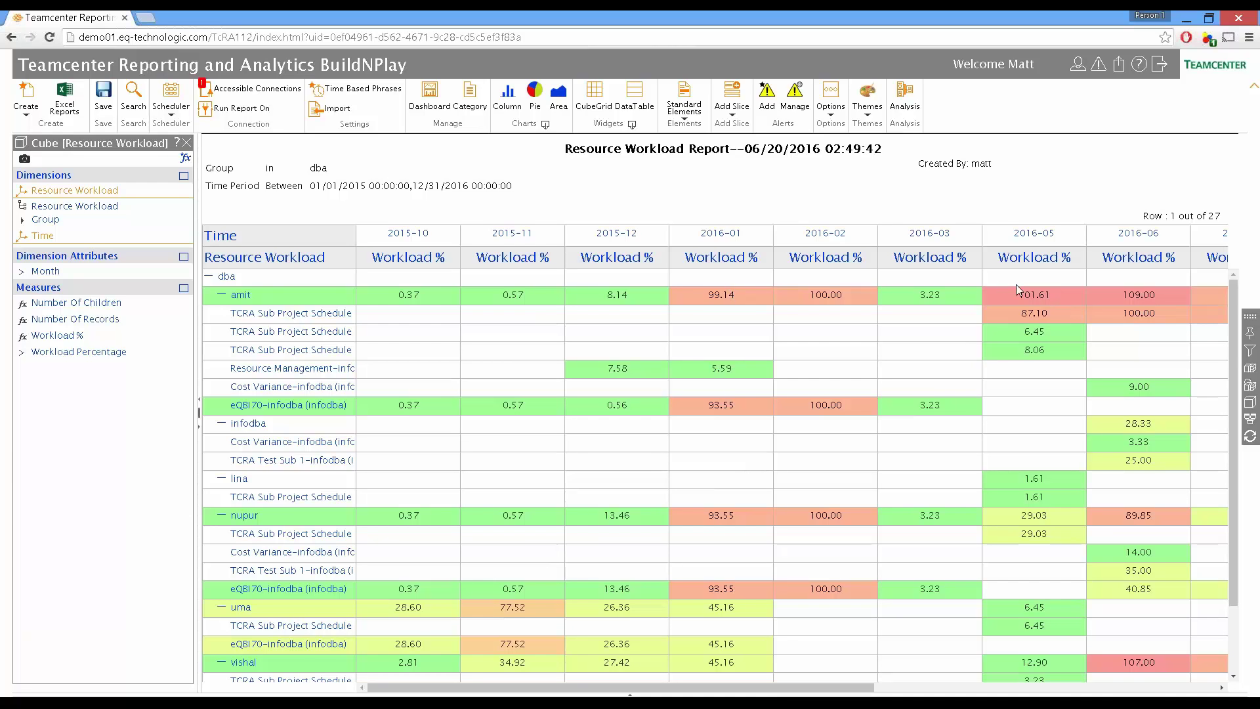
left_click(208, 280)
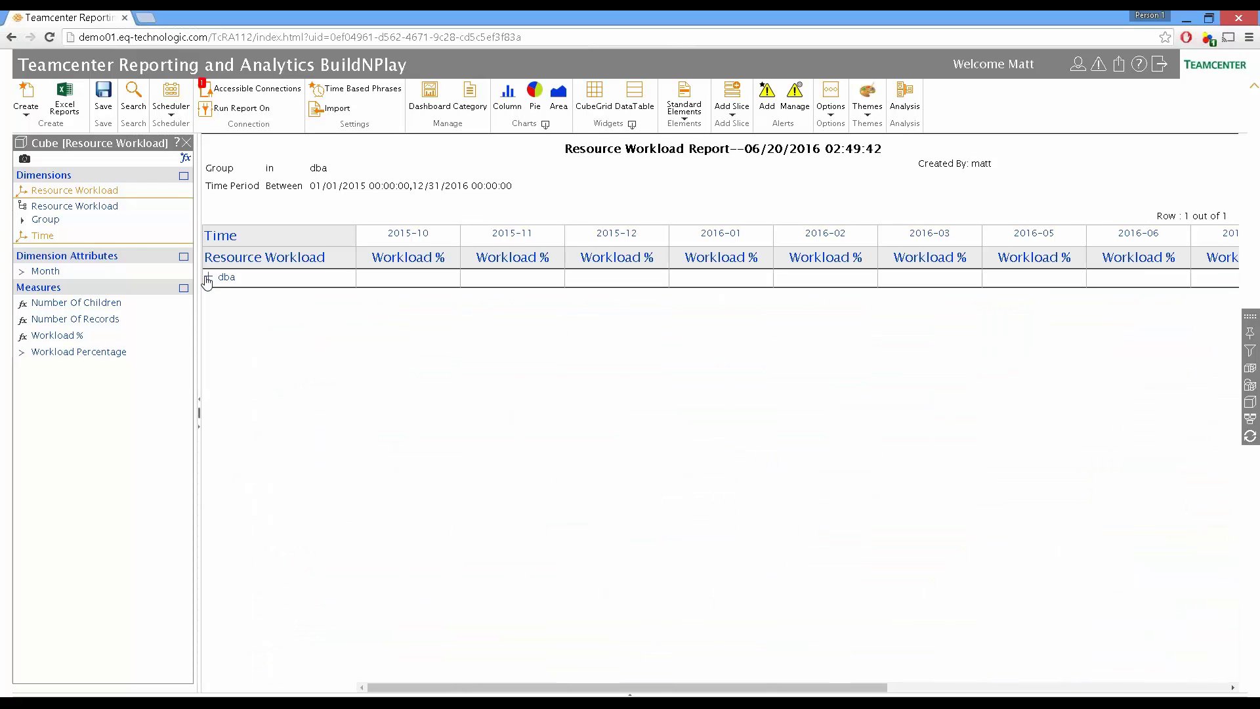
left_click(207, 280)
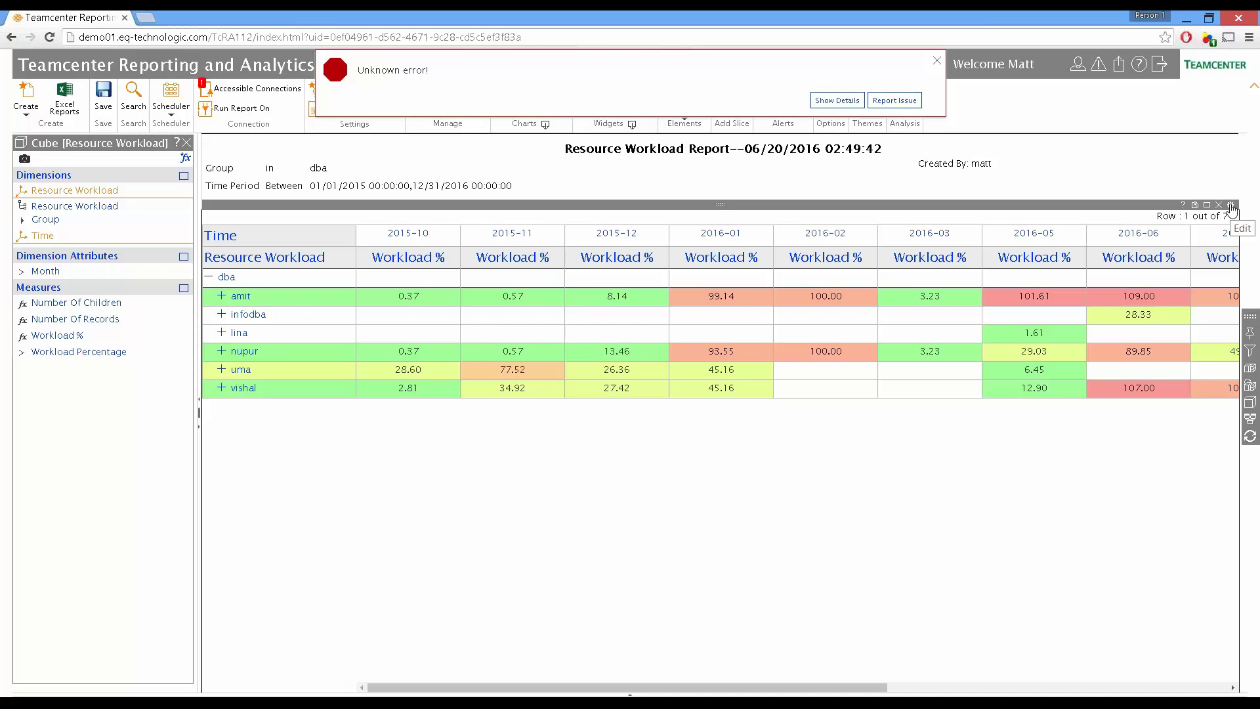
left_click(937, 60)
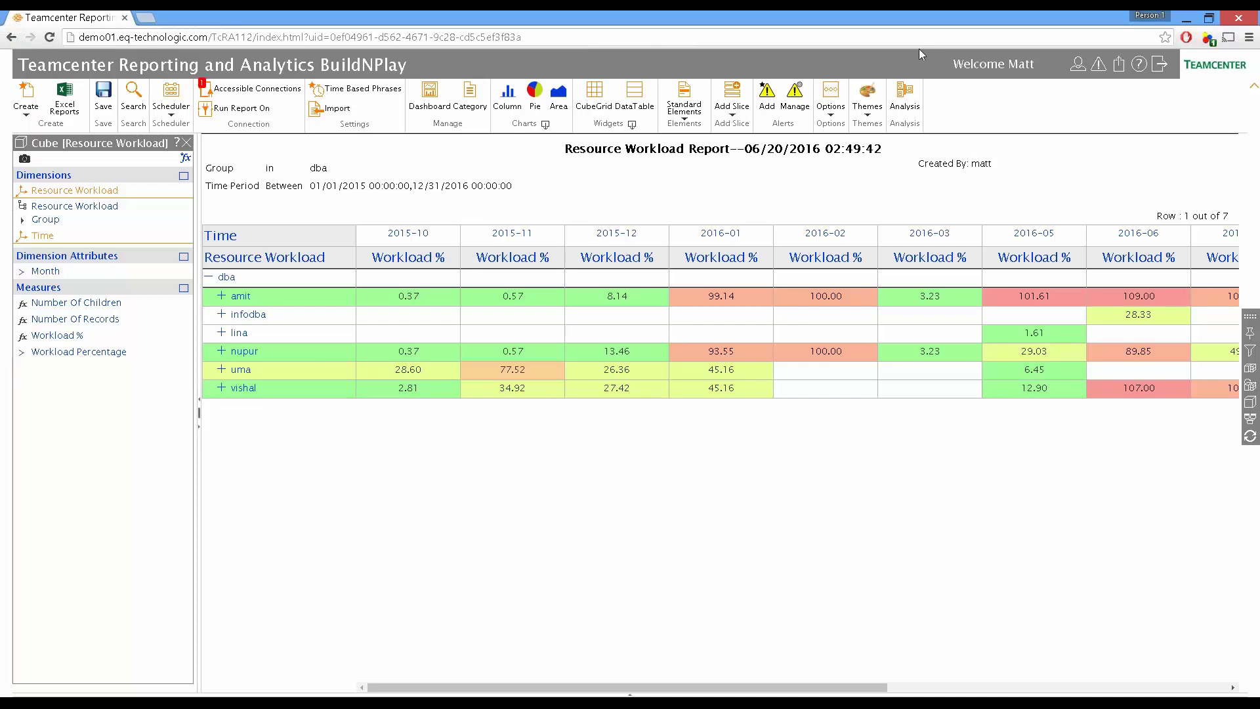
Step: Leave the workload report without saving, reopen the Schedule vs Actual Report snapshot, and dismiss the error messages
left_click(168, 99)
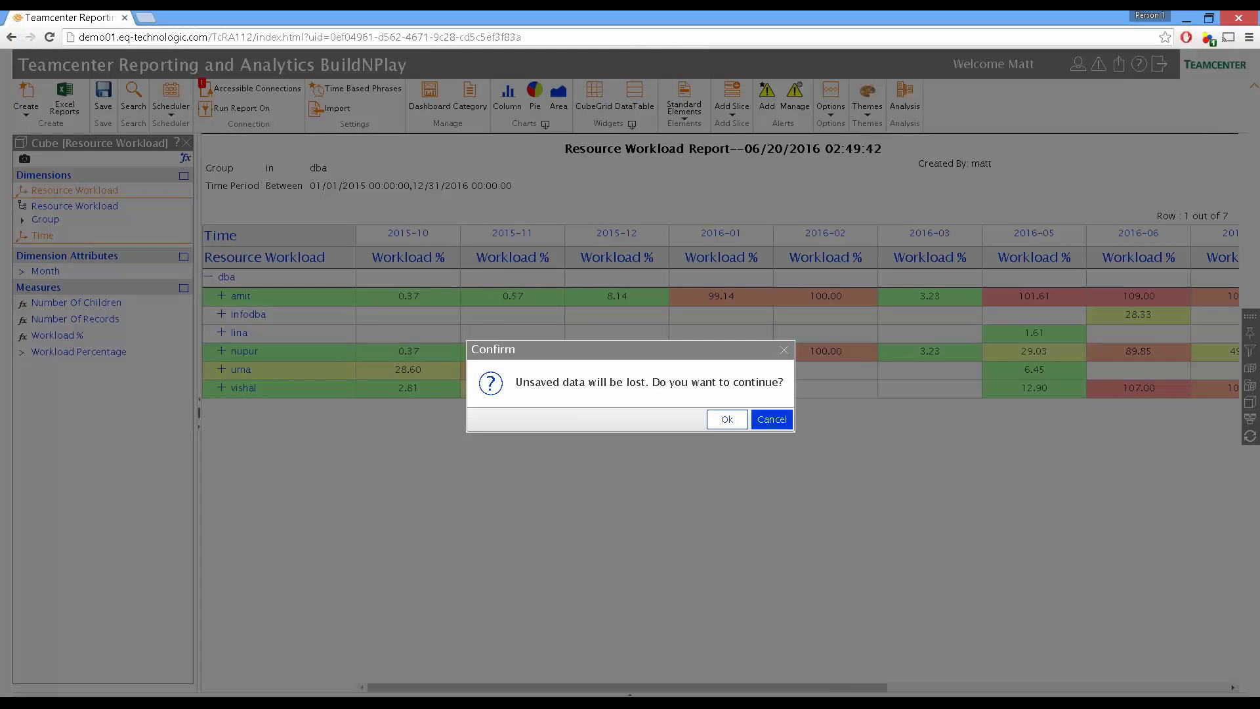
left_click(713, 420)
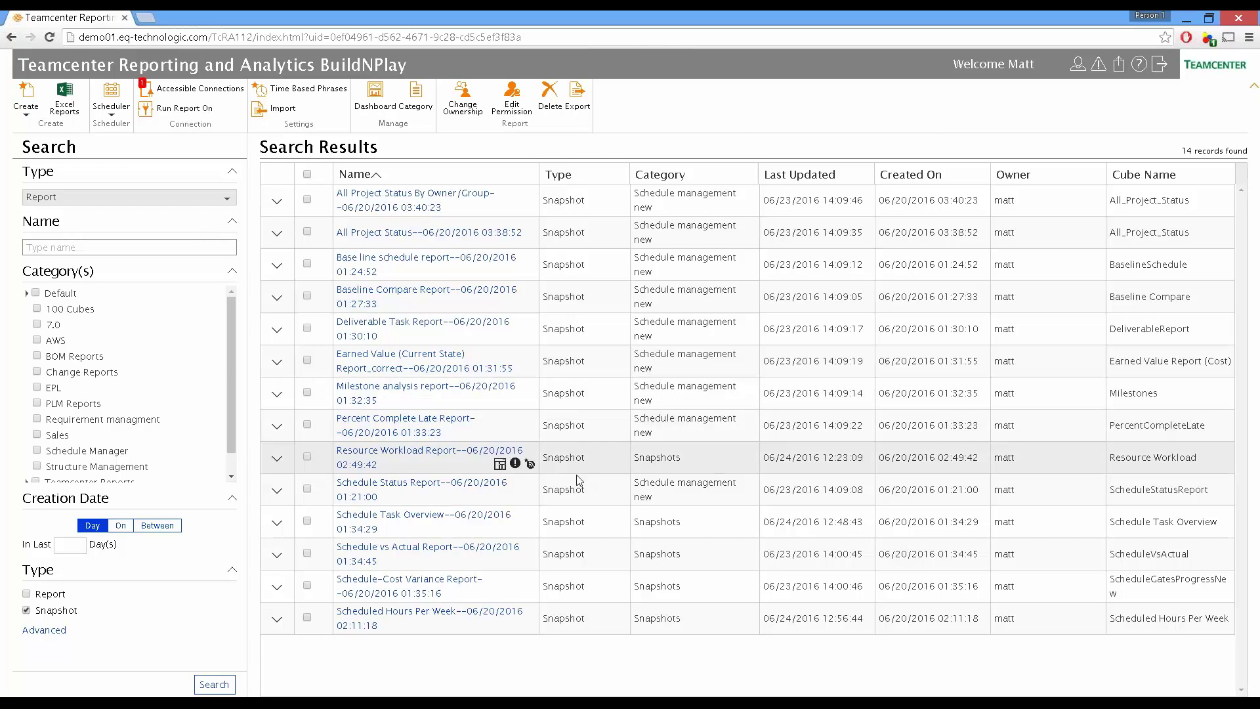
left_click(425, 550)
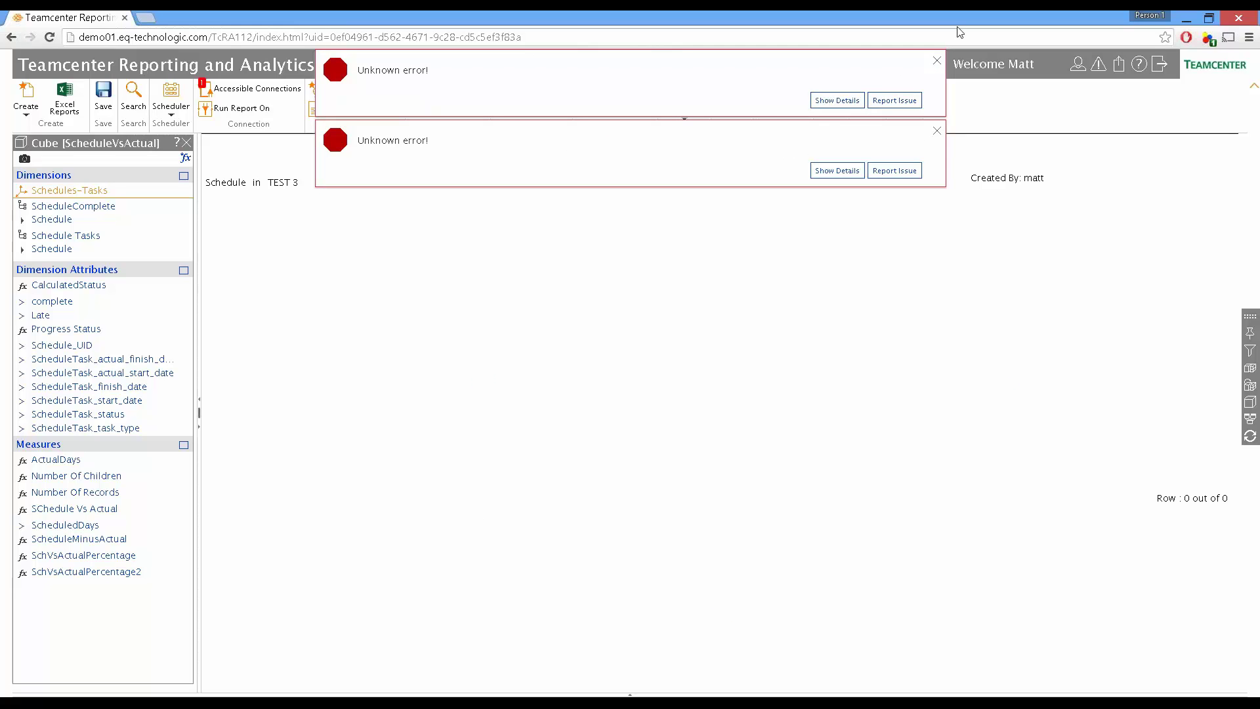
left_click(937, 62)
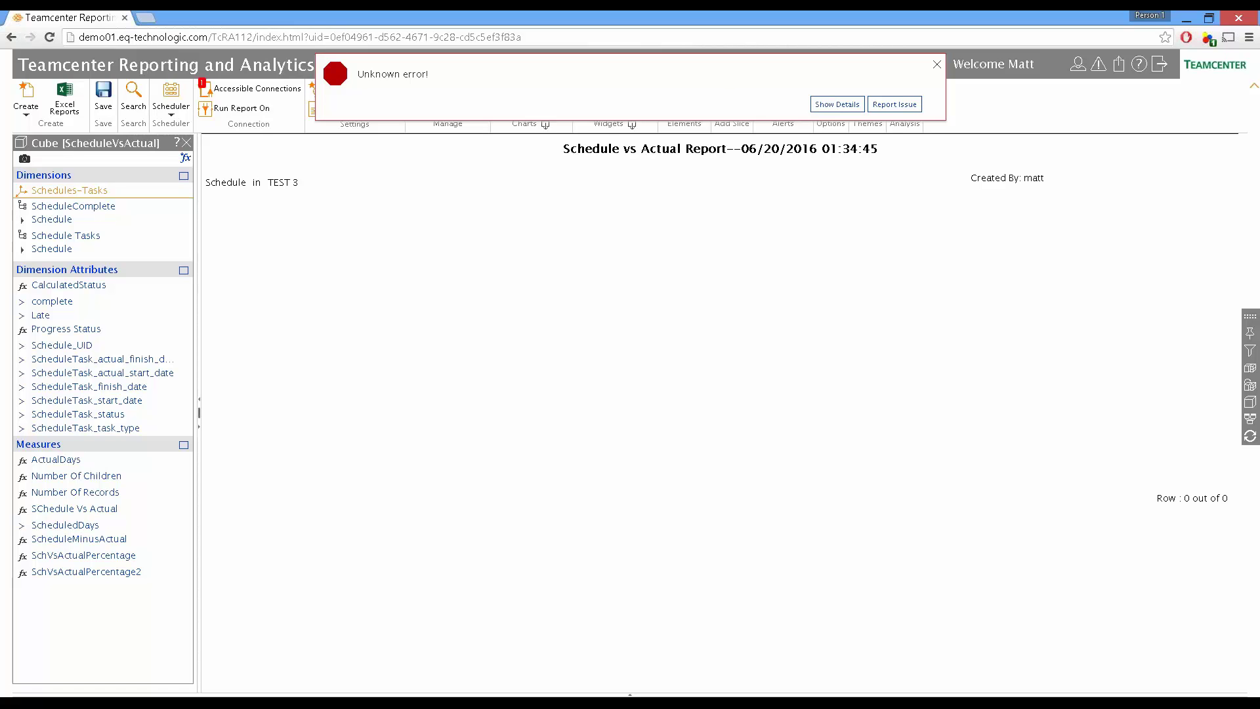
left_click(937, 66)
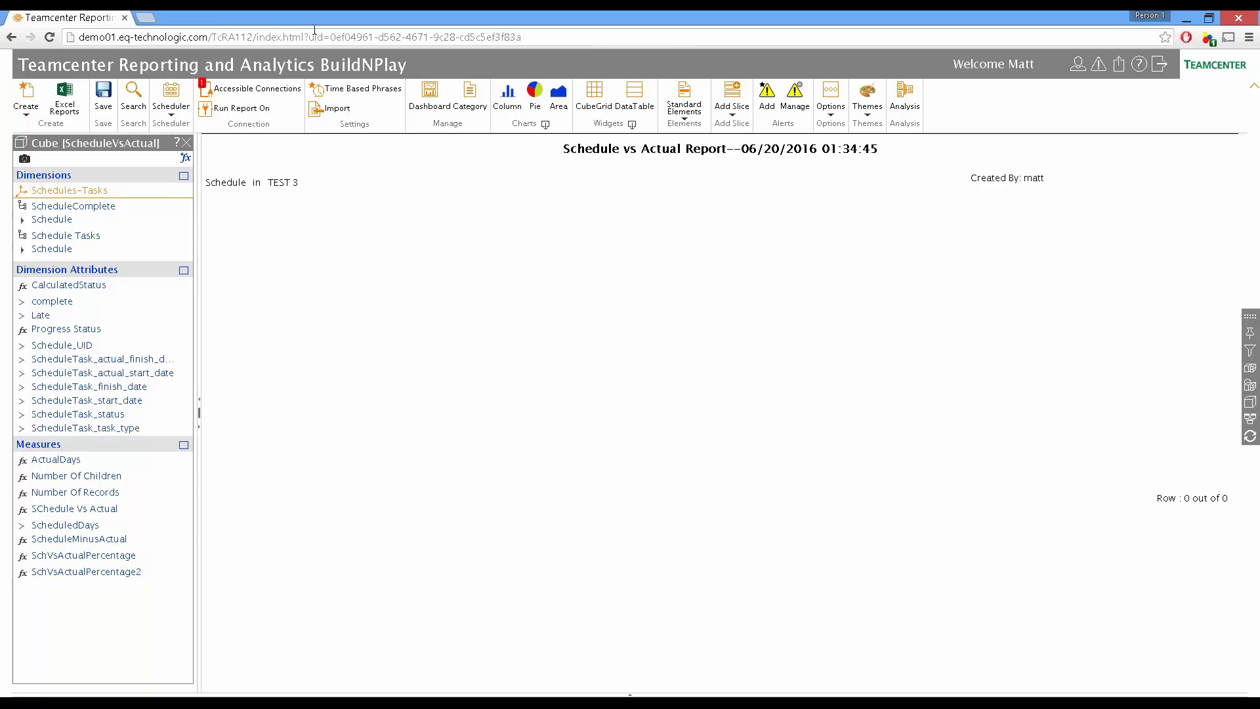
Step: Leave the Schedule vs Actual Report without saving and go back to the list of snapshots
left_click(133, 97)
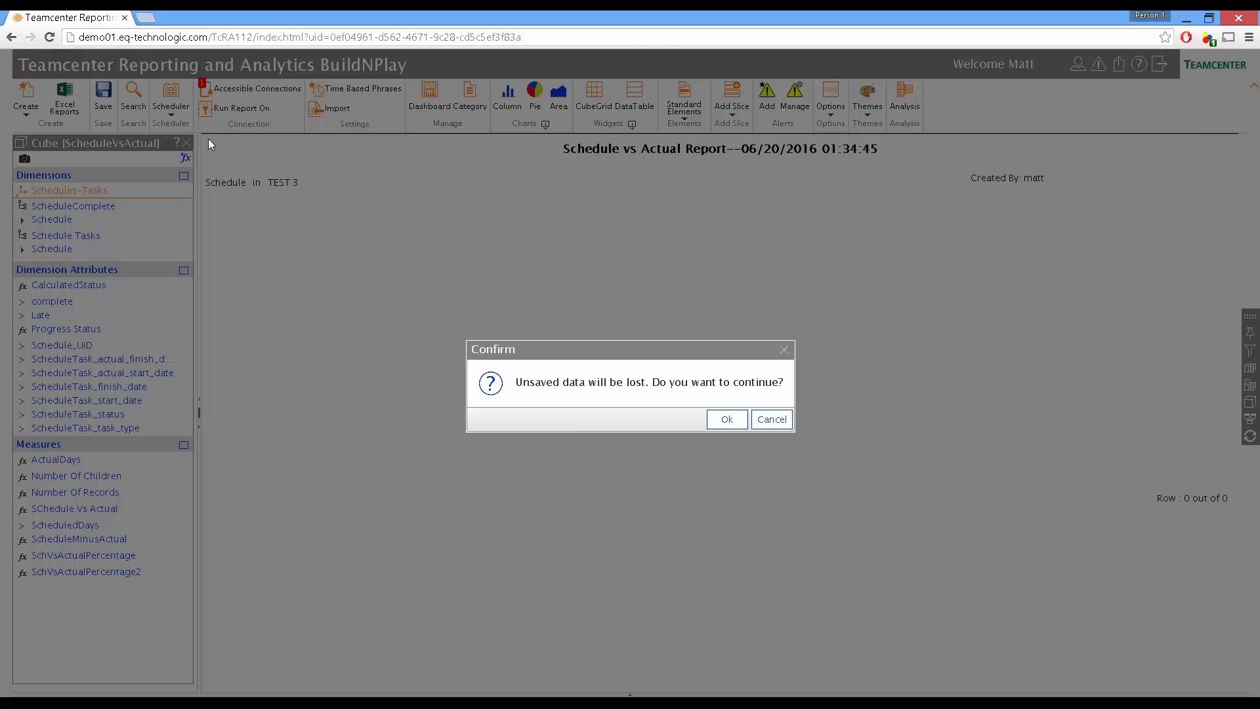
left_click(742, 427)
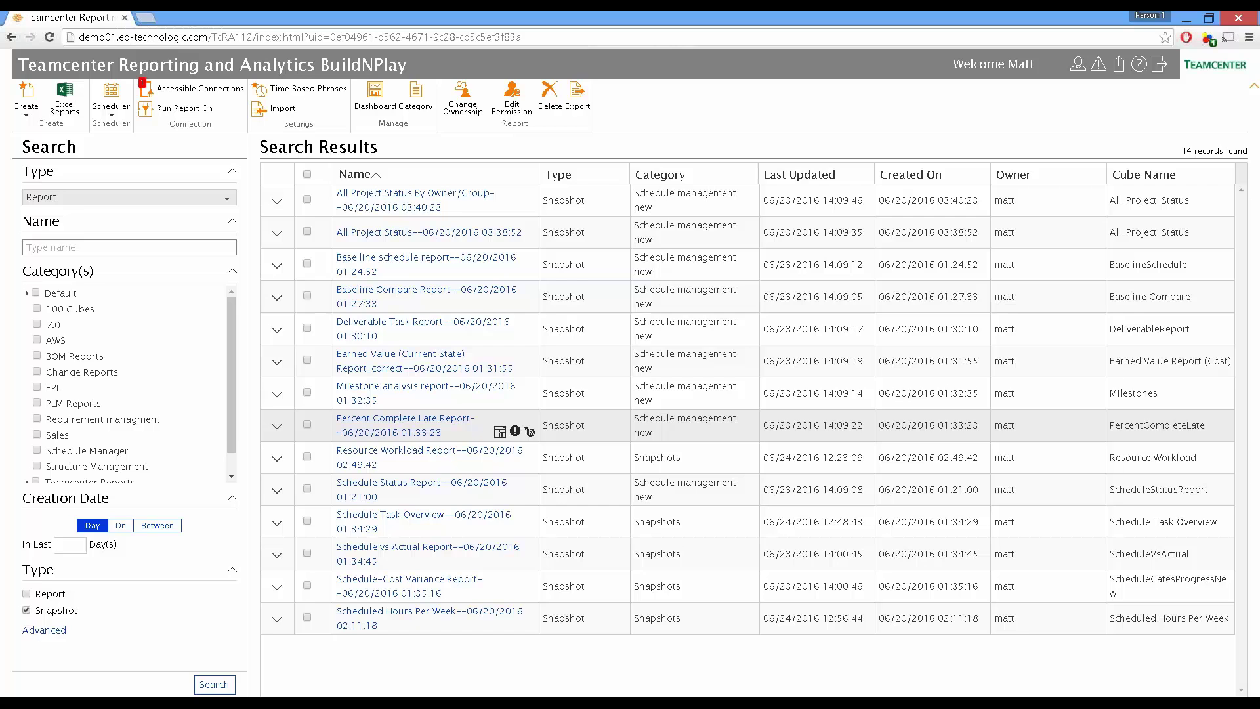
left_click(530, 431)
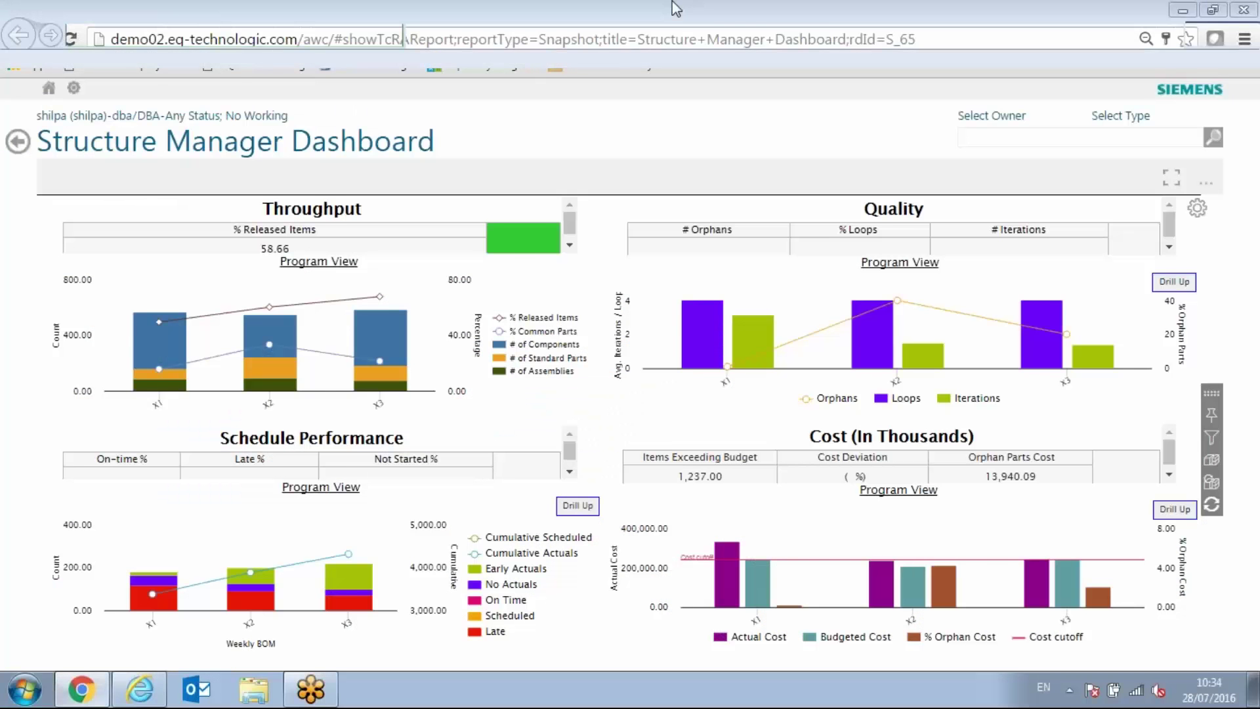
Step: In the full-screen Structure Manager Dashboard, drill the Schedule Performance chart from program X2 through a week and the Drafting project to its children
key("F11")
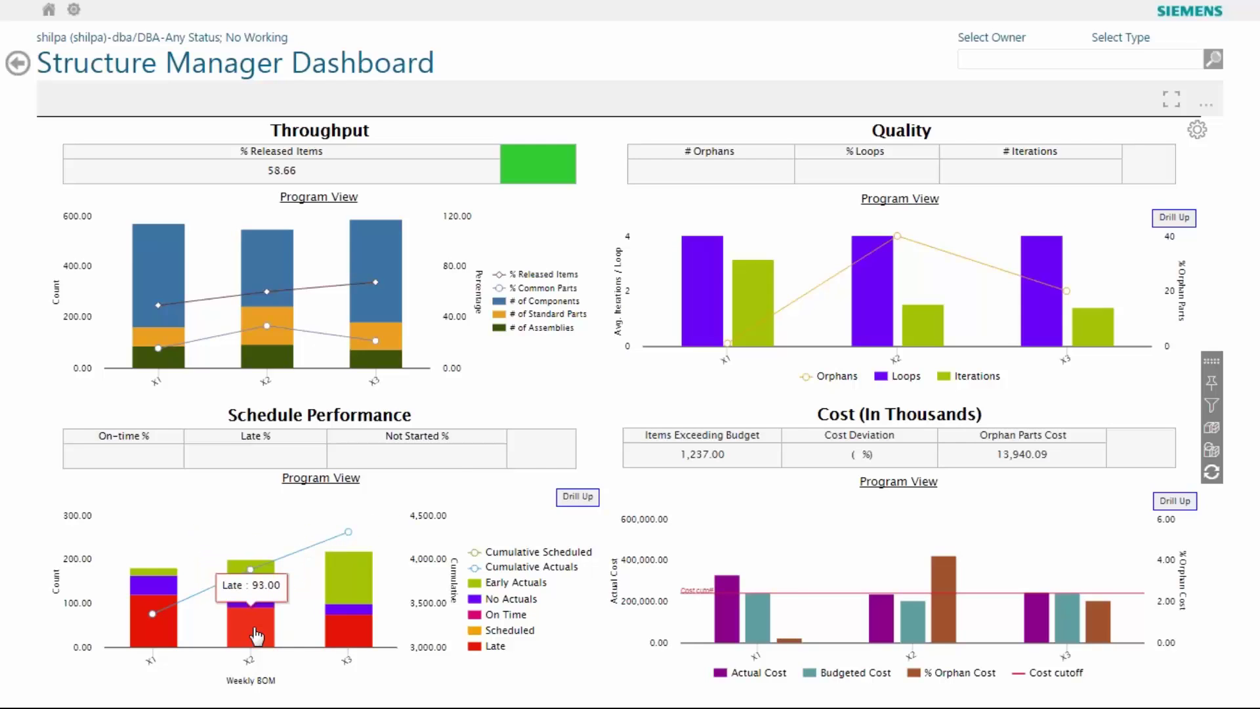
left_click(256, 635)
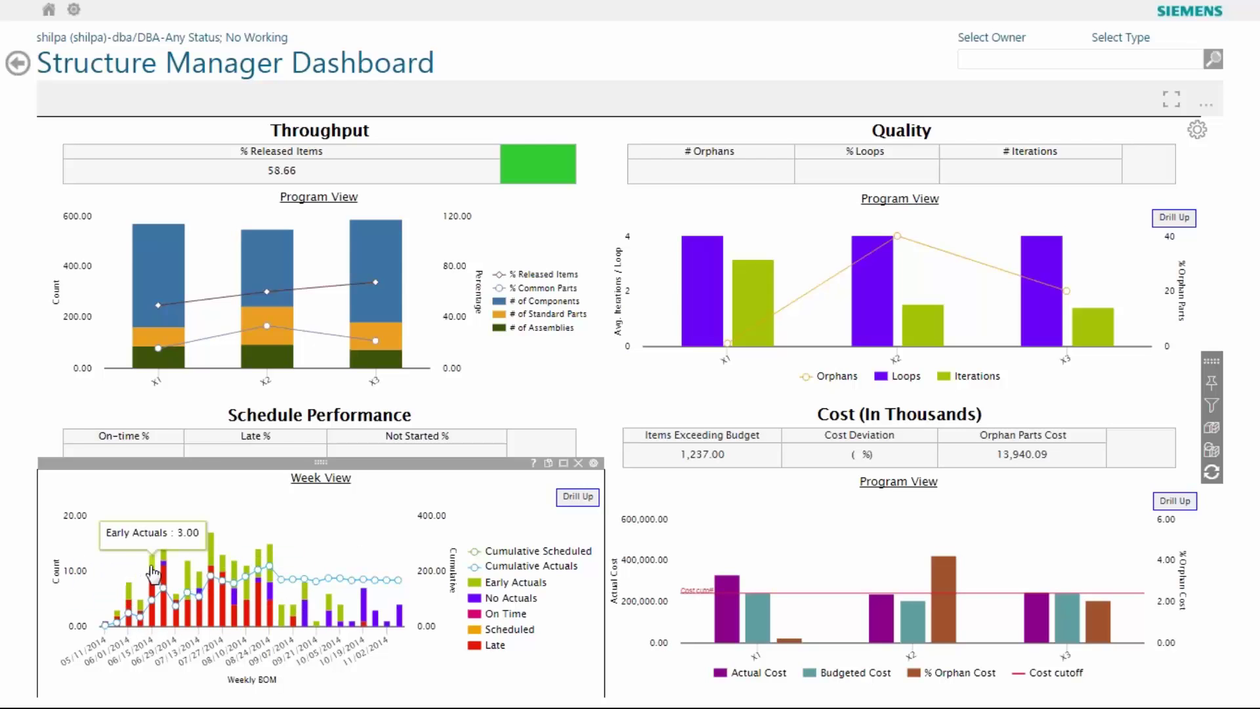
left_click(153, 573)
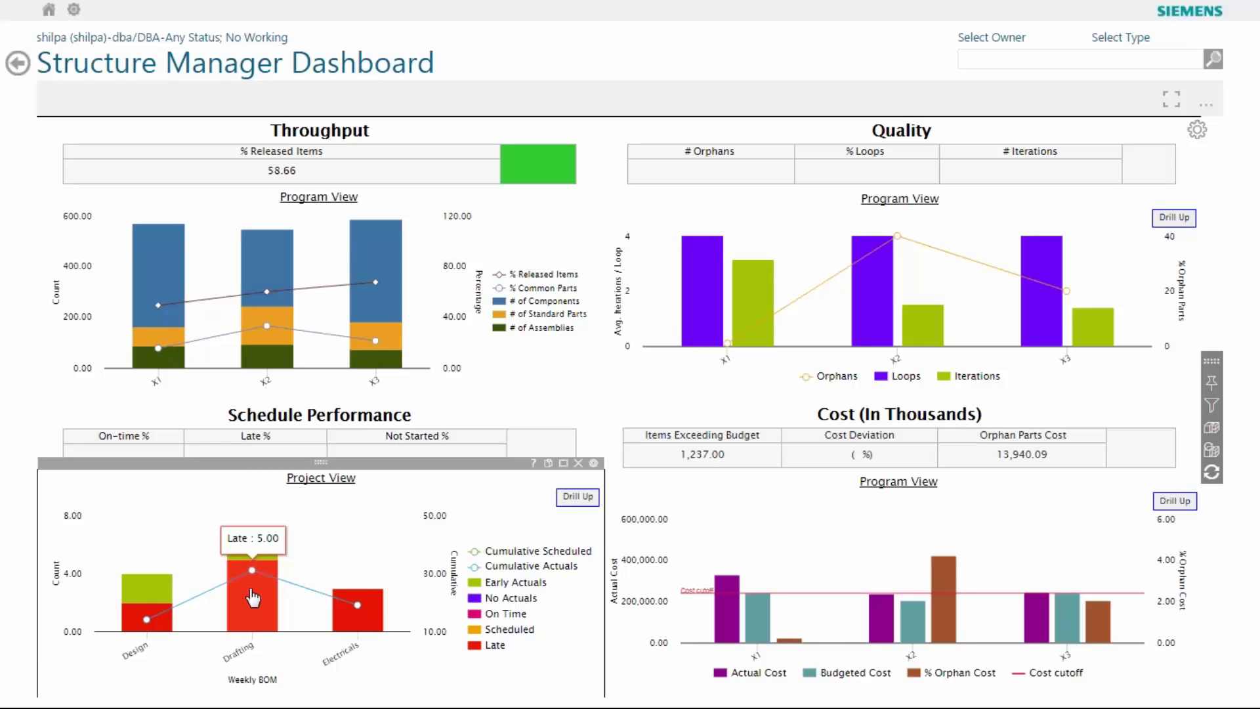
left_click(253, 599)
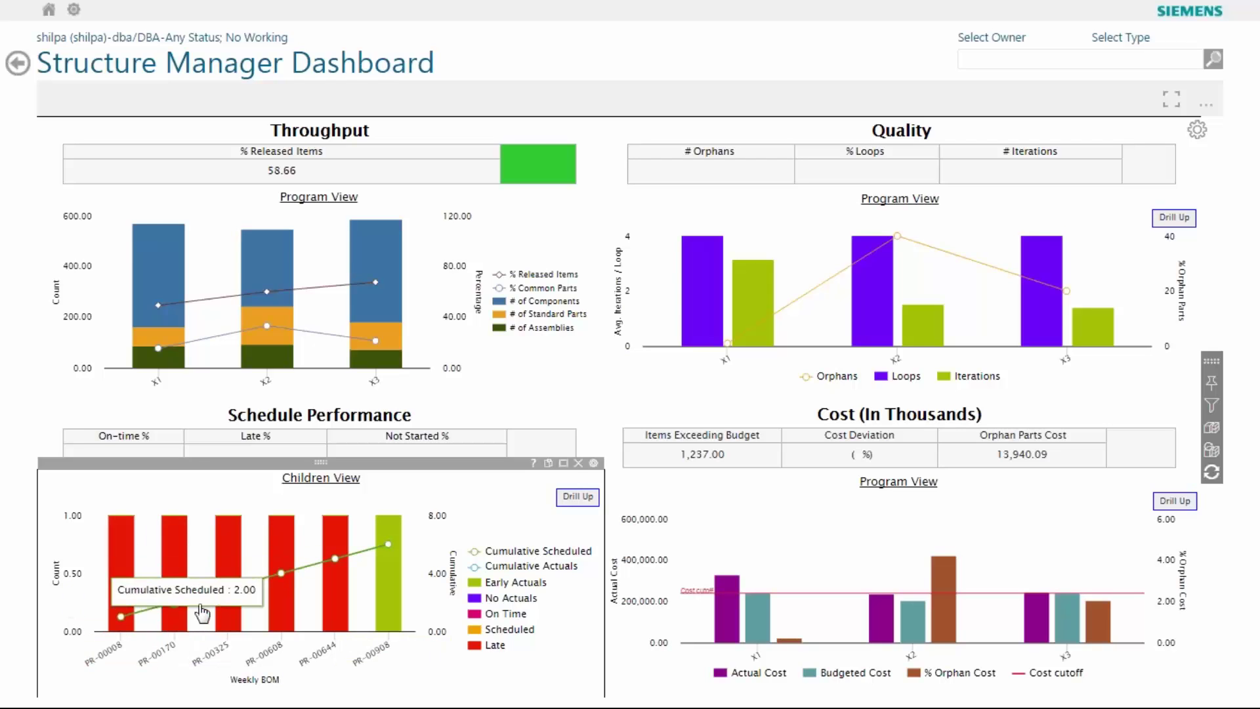
Step: Open part PR-00008 from its Late bar in the children view and display the analytics reports available for it
mouse_move(121, 566)
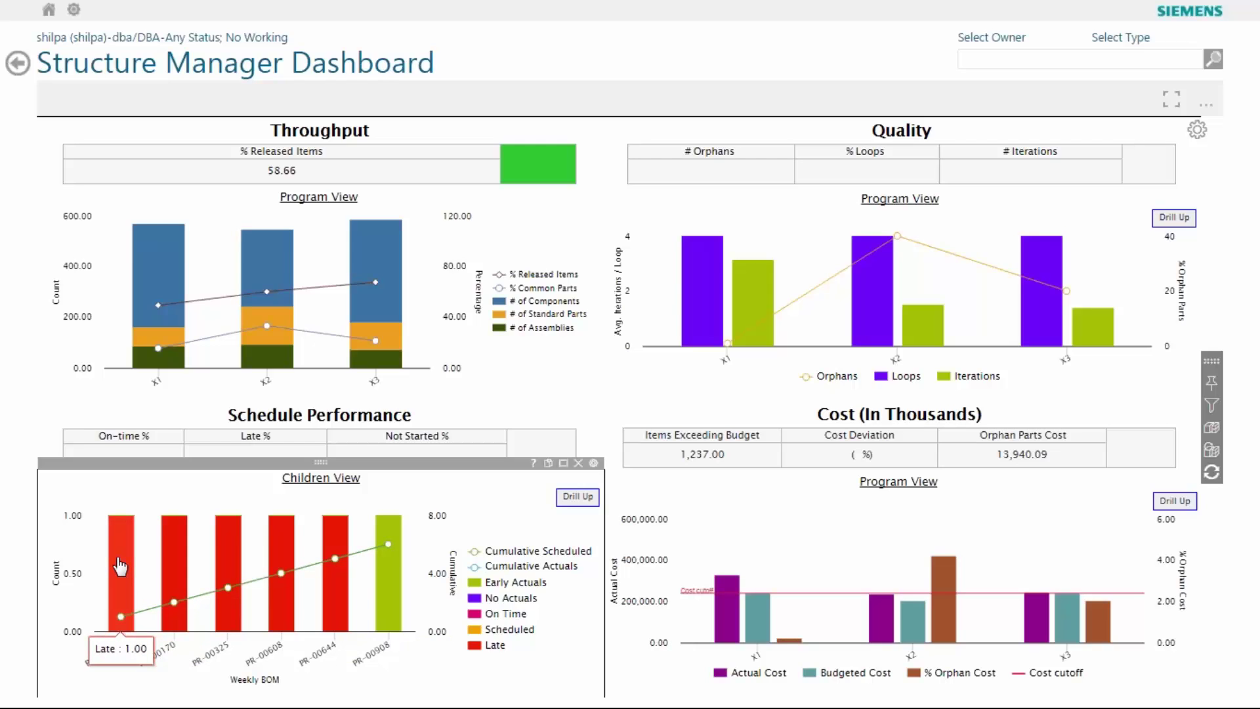
left_click(121, 566)
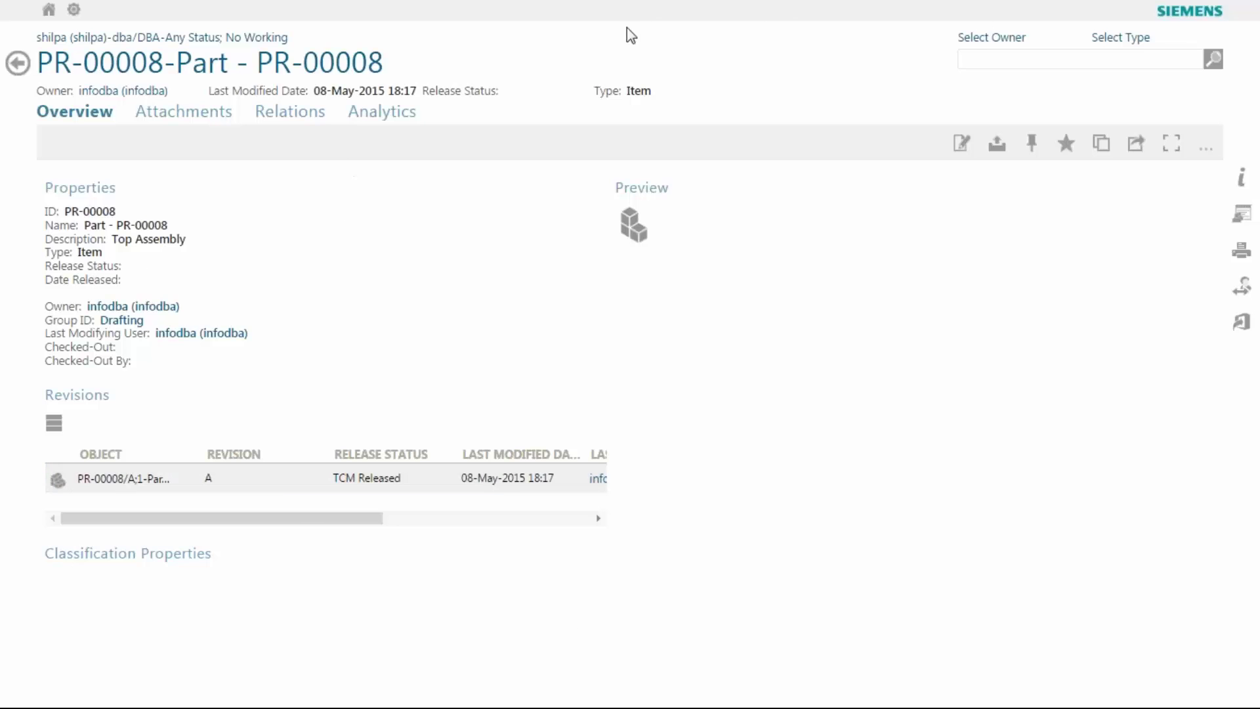
left_click(380, 120)
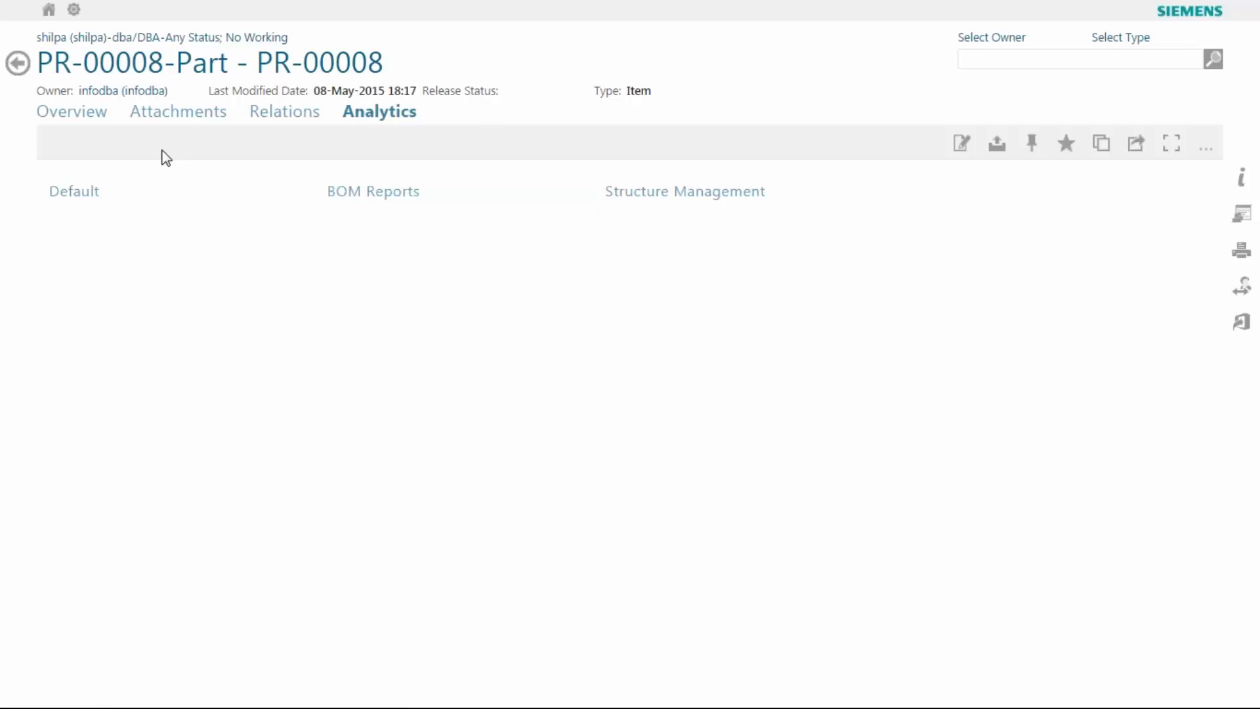
left_click(83, 123)
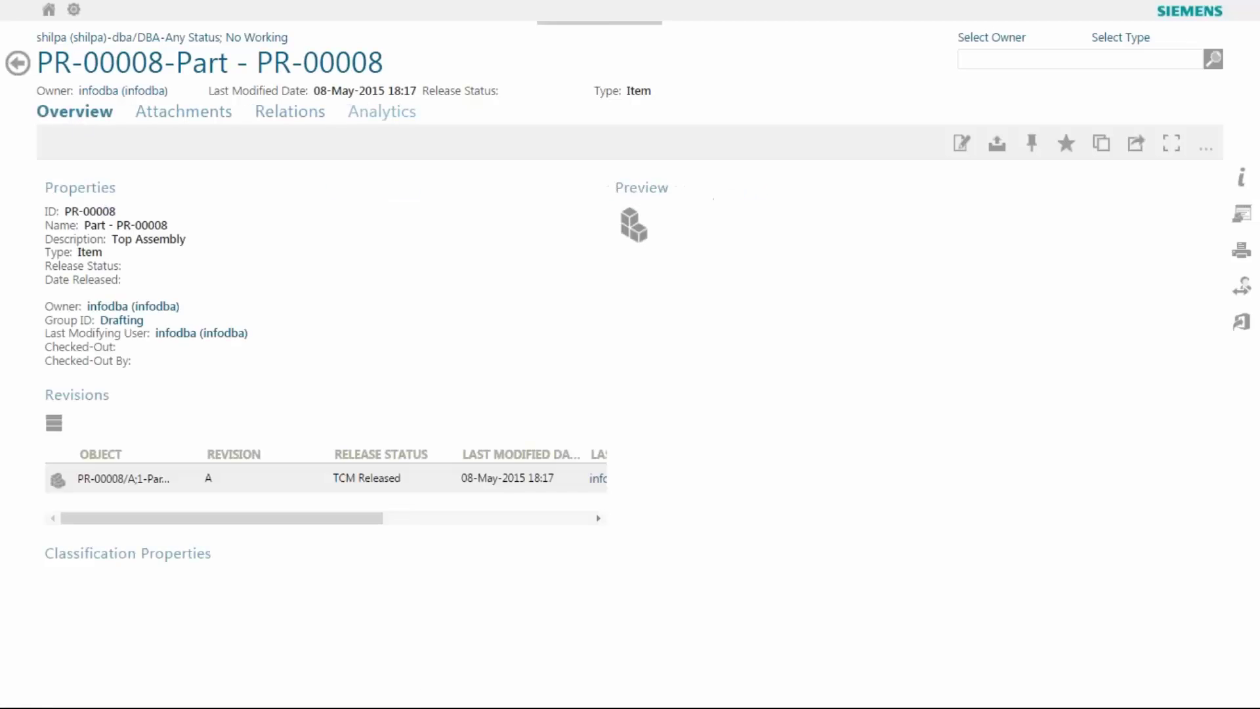
left_click(380, 112)
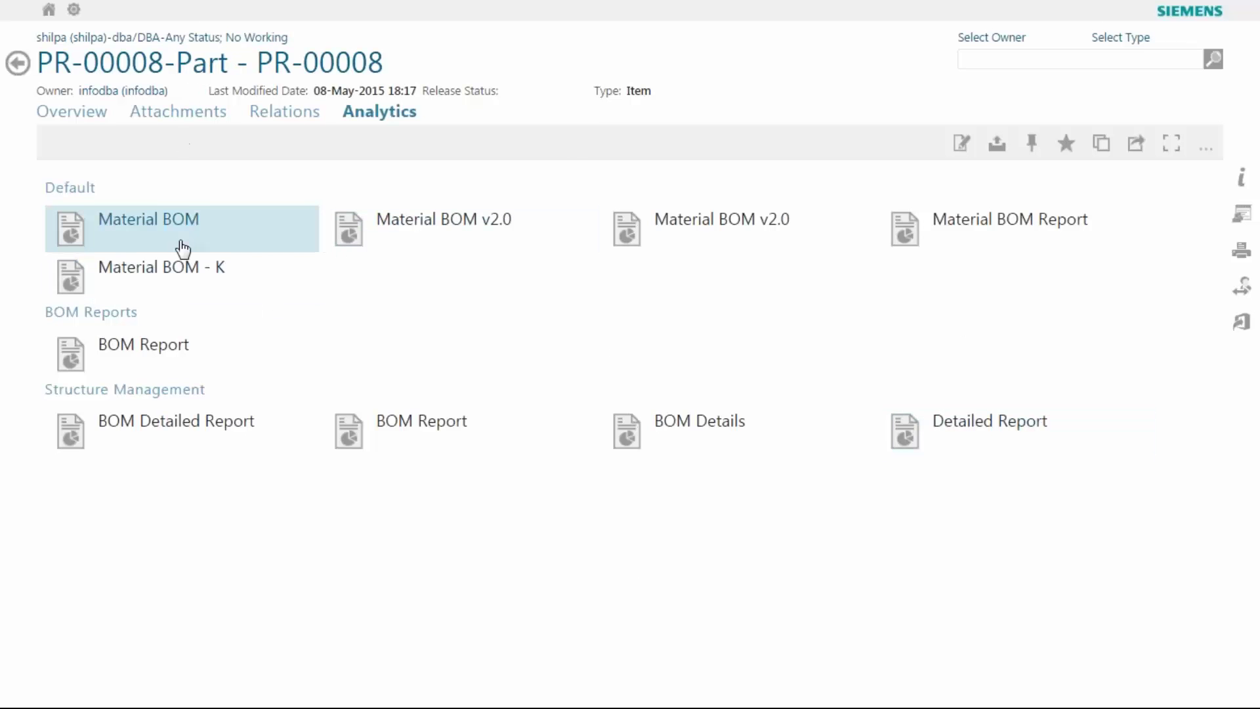
Step: Run a new BOM Report from the BOM Reports category for part PR-00008, leaving the owning user blank, and check its top-level row
left_click(223, 356)
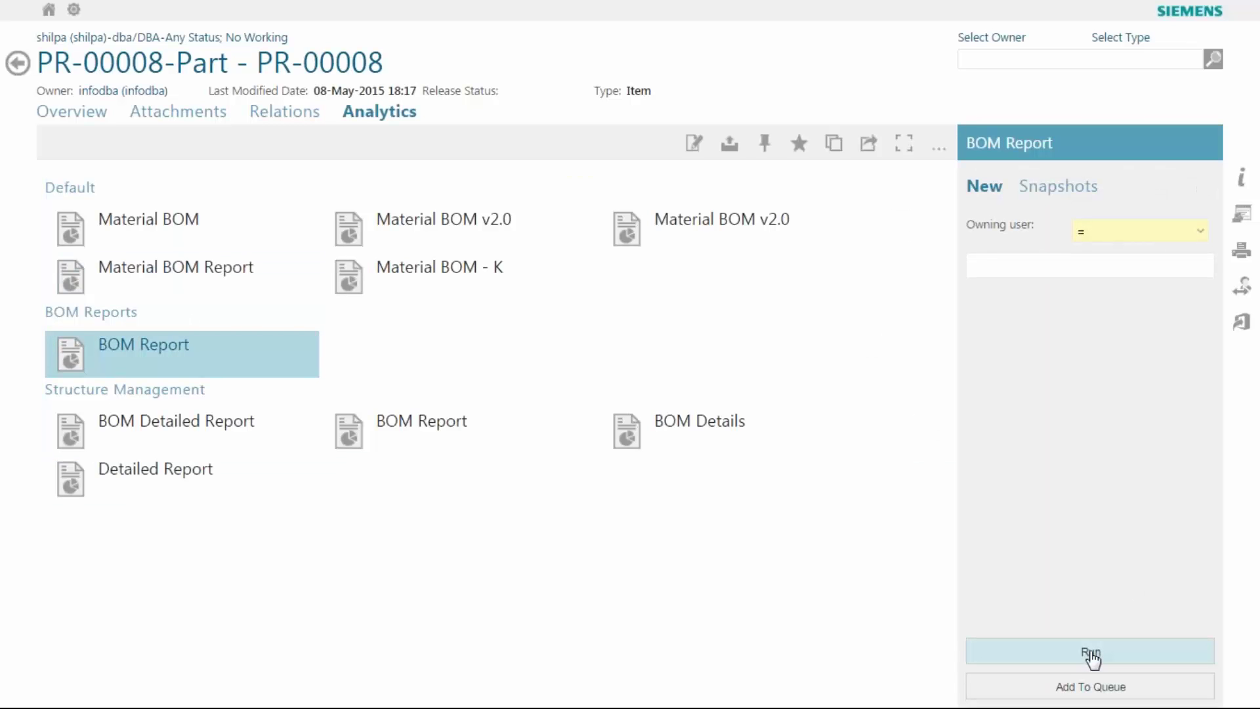
left_click(1091, 654)
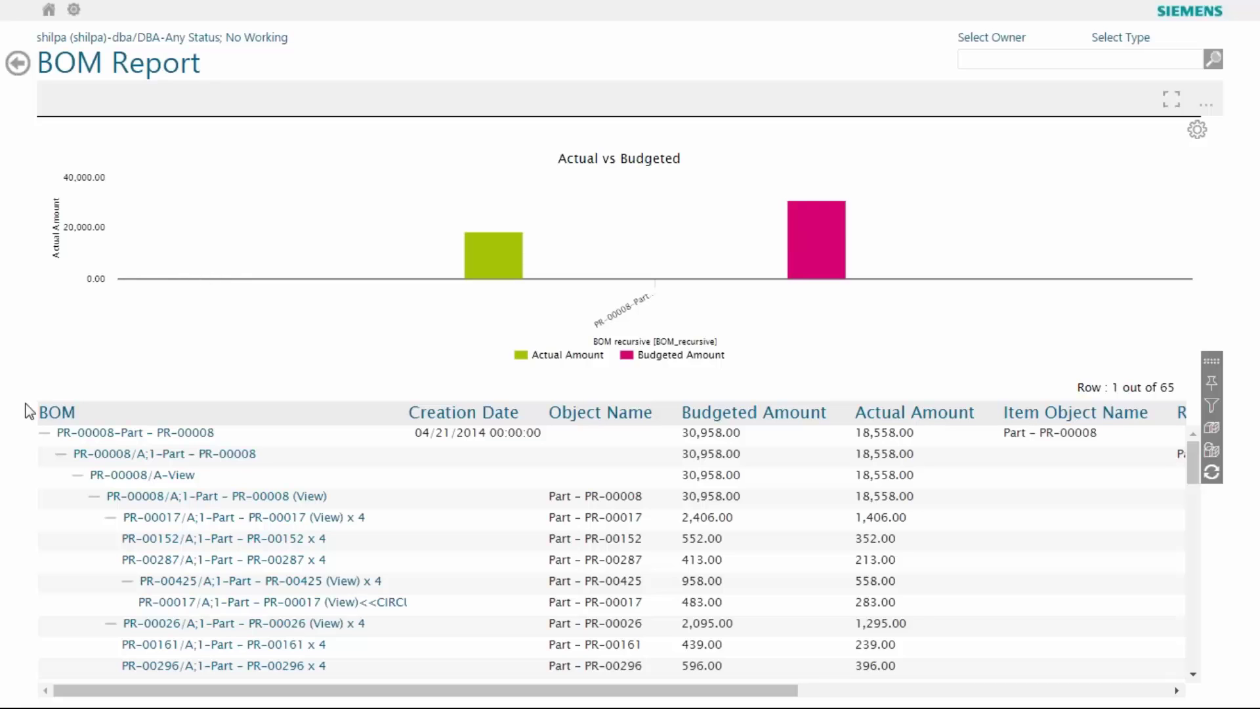
left_click_drag(82, 432, 145, 428)
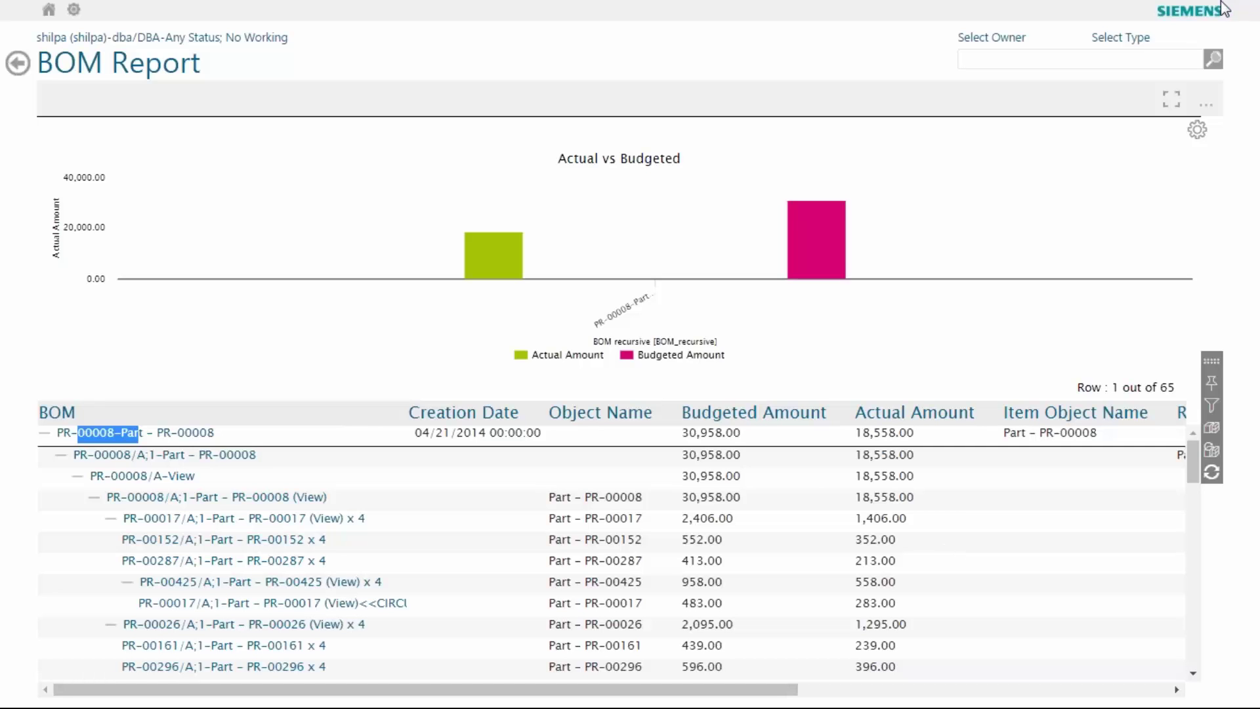
Step: Export the BOM Report to PDF with the page name as title page, A4 portrait and no scaling
left_click(895, 162)
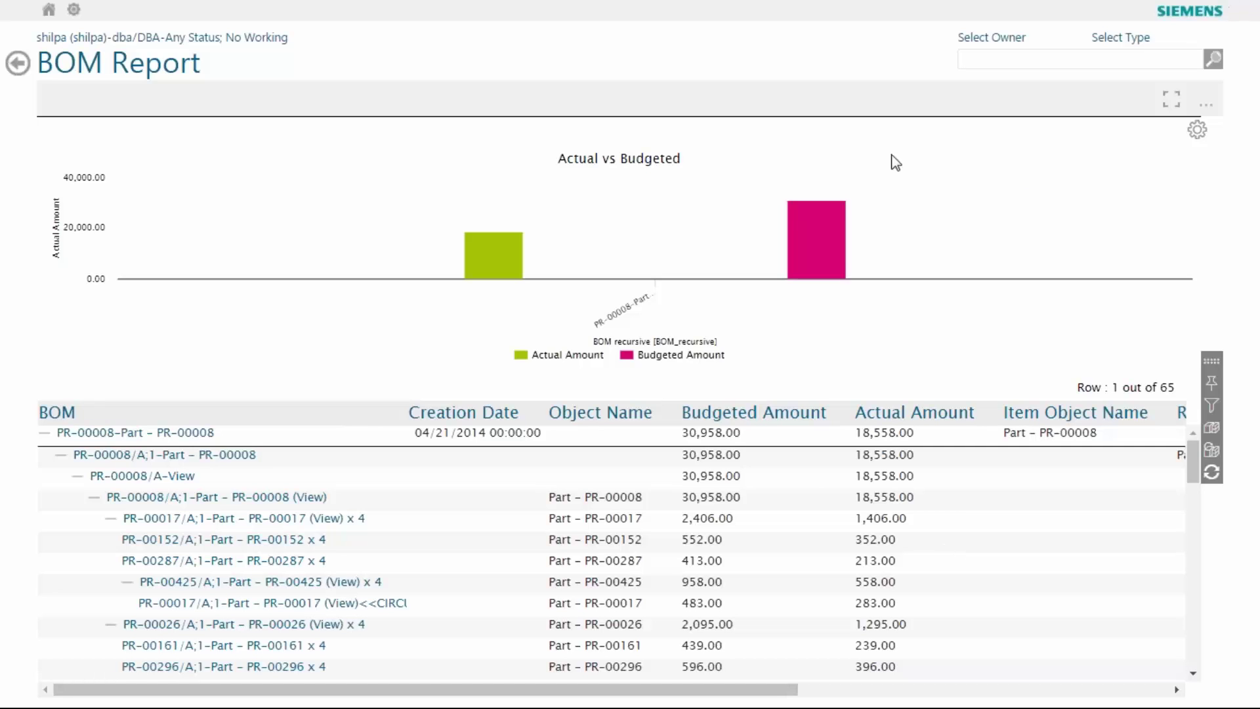
left_click(1199, 131)
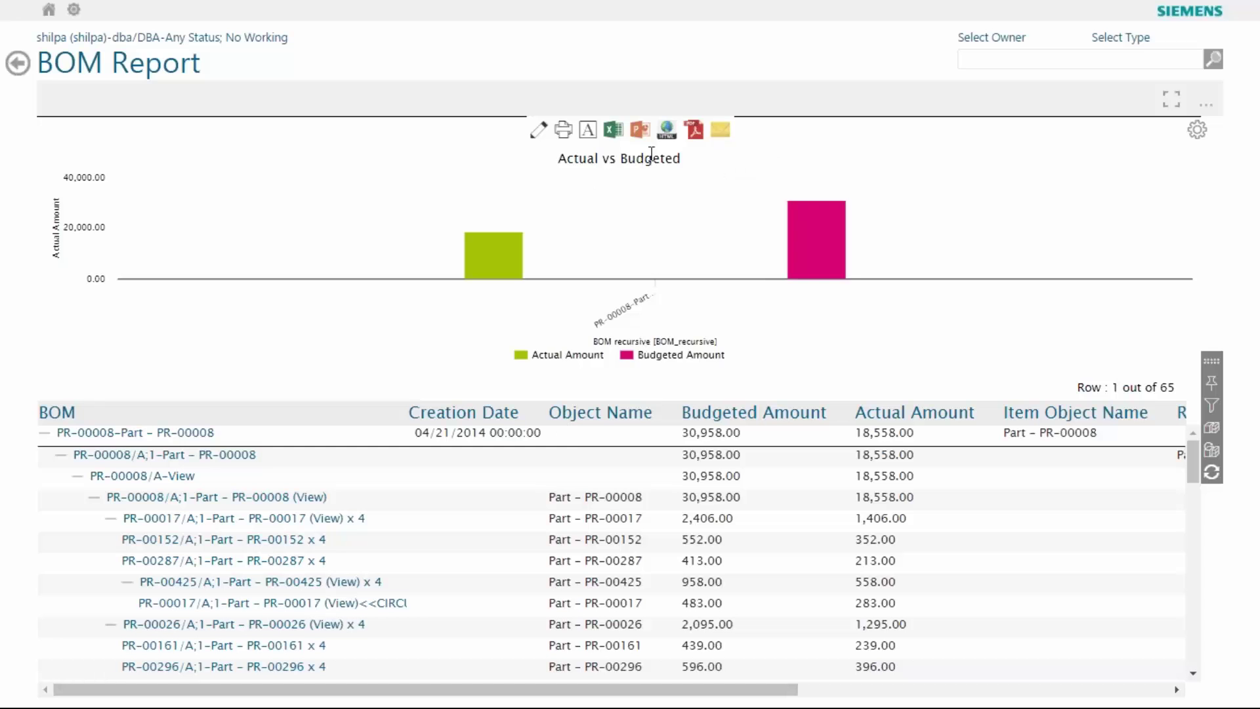
left_click(694, 134)
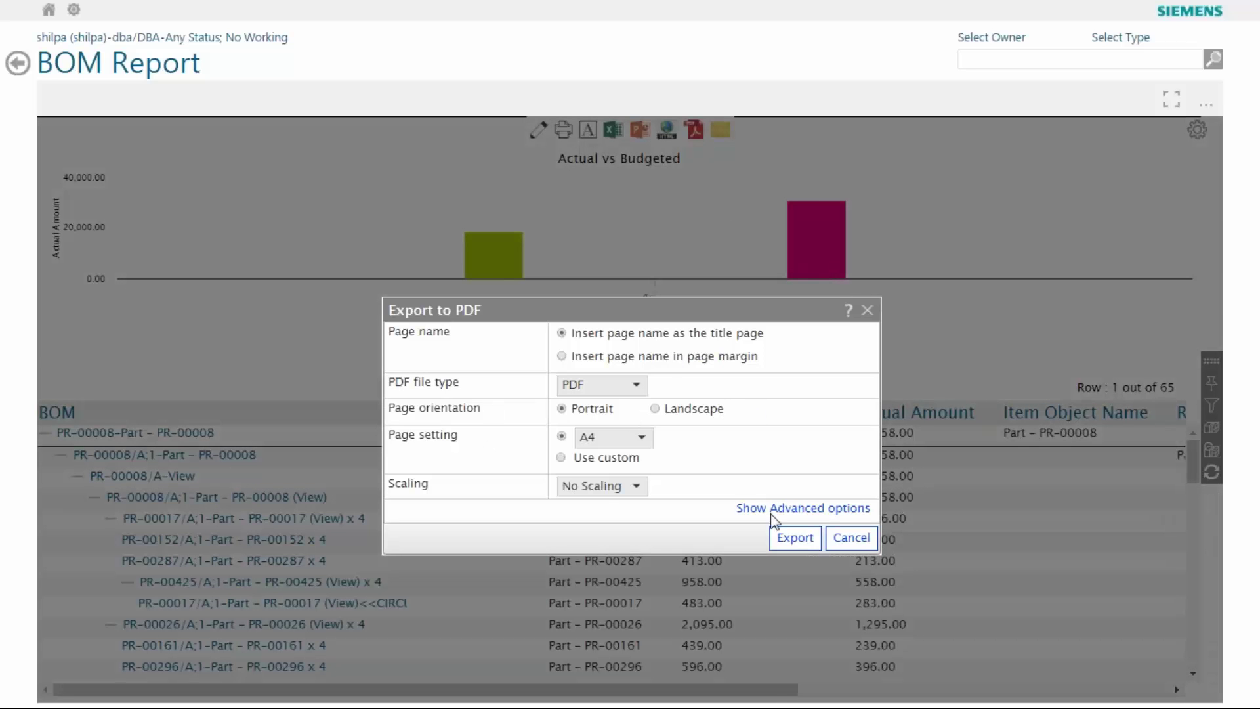
left_click(805, 537)
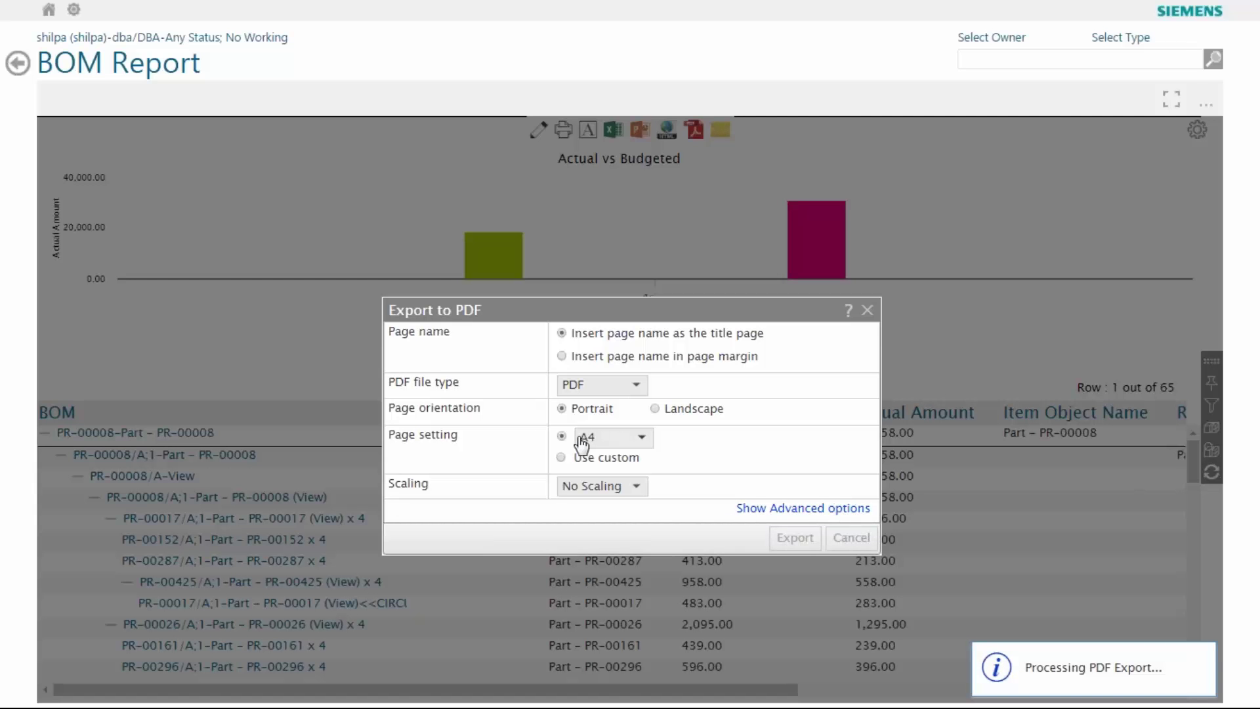
left_click(867, 311)
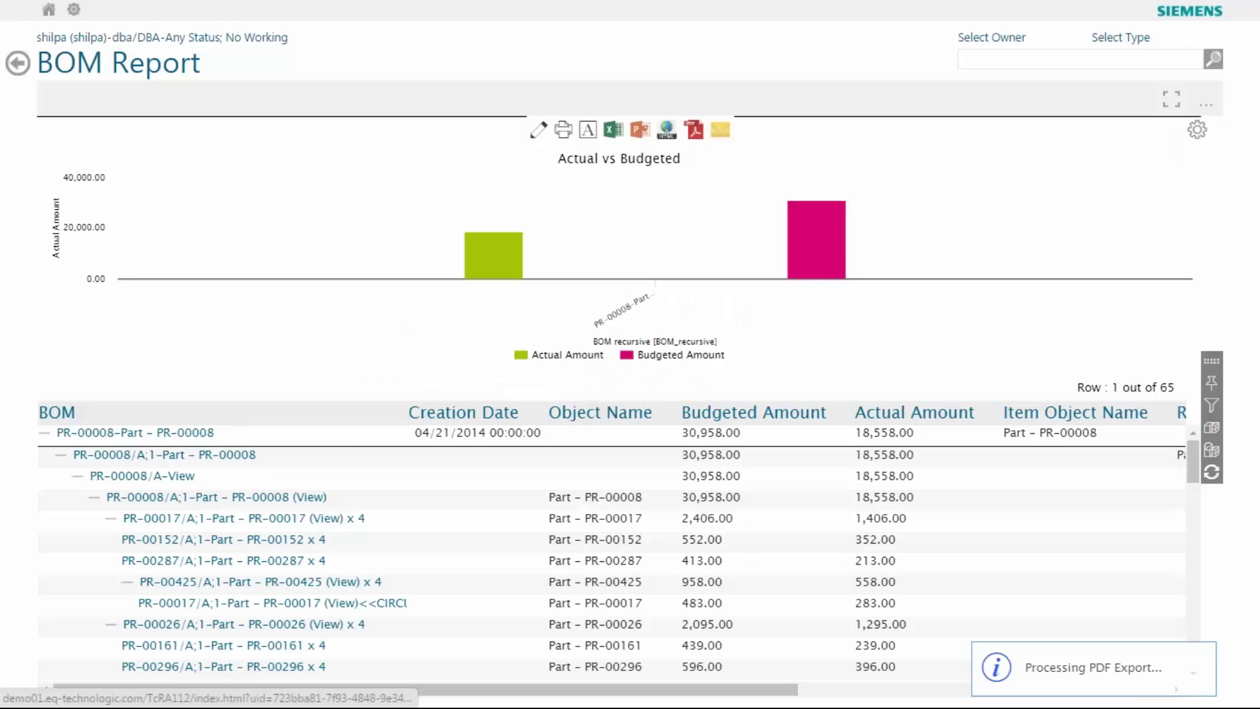
Step: Export the BOM Report to a new PowerPoint presentation with all pages, including Chart, CubeGrid and DataTables elements
left_click(640, 130)
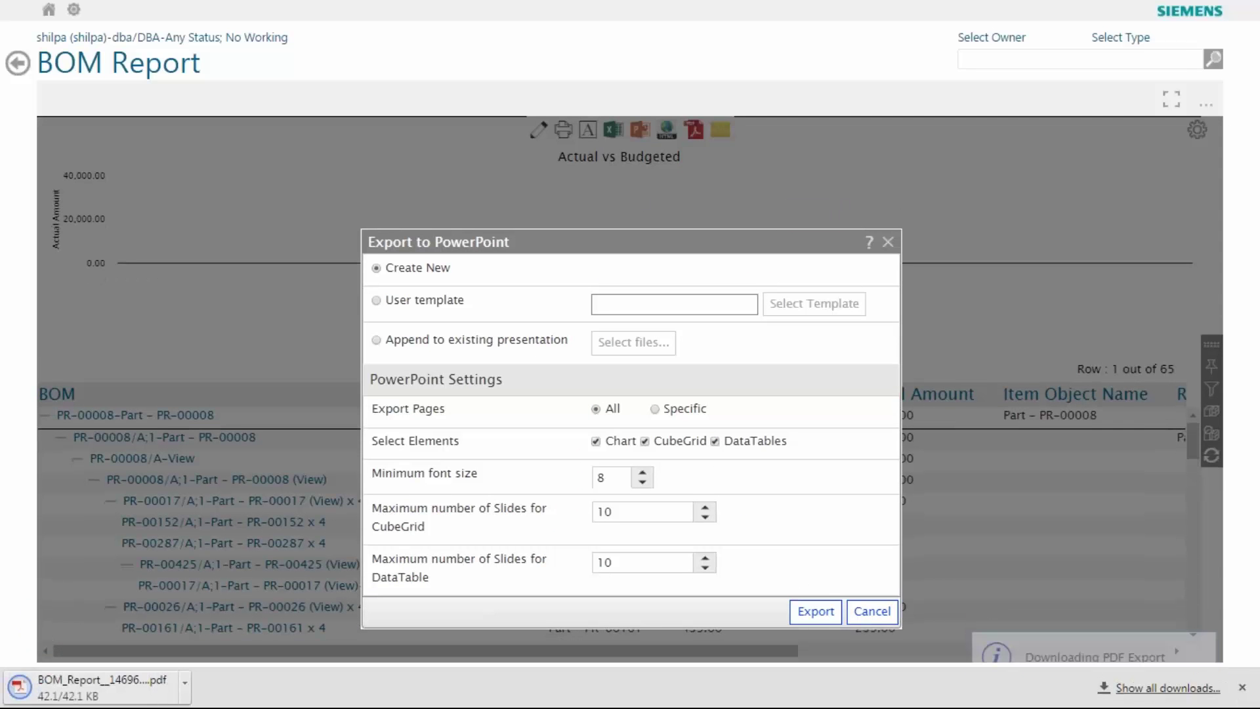
left_click(816, 612)
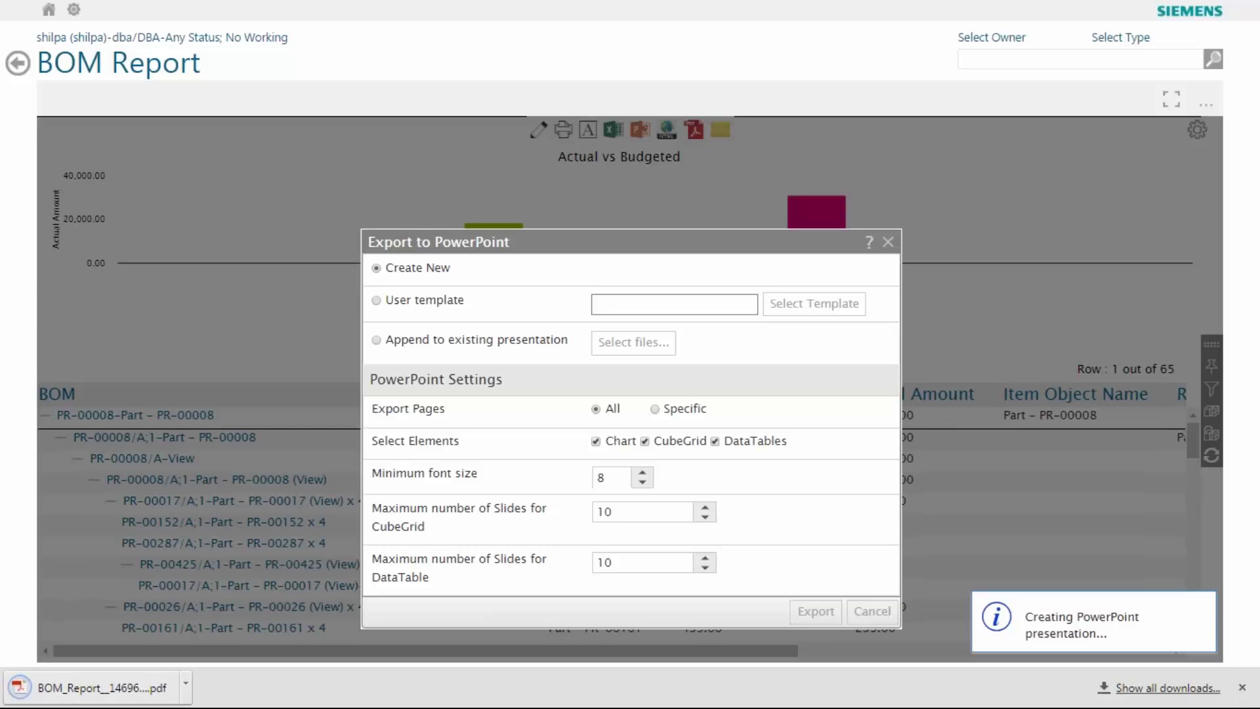
left_click(888, 243)
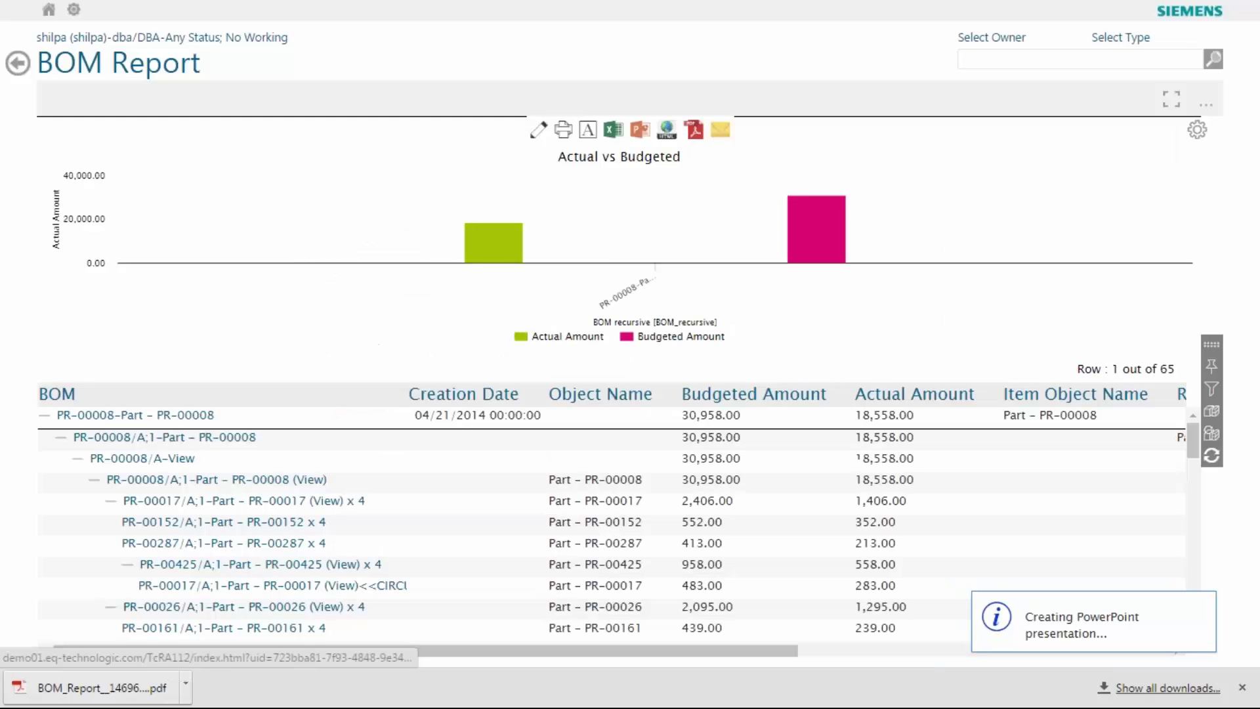
Step: Open the downloaded BOM Report PDF, look over its first page and dismiss the downloads bar
left_click(186, 685)
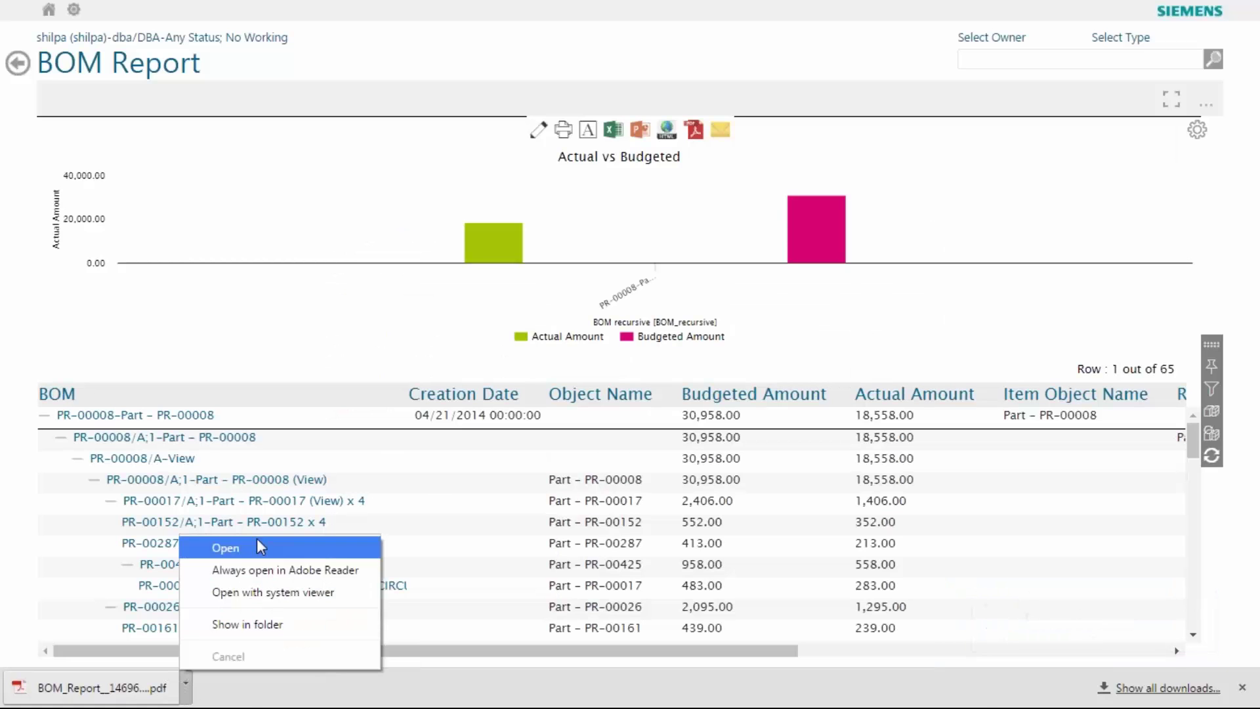
left_click(259, 550)
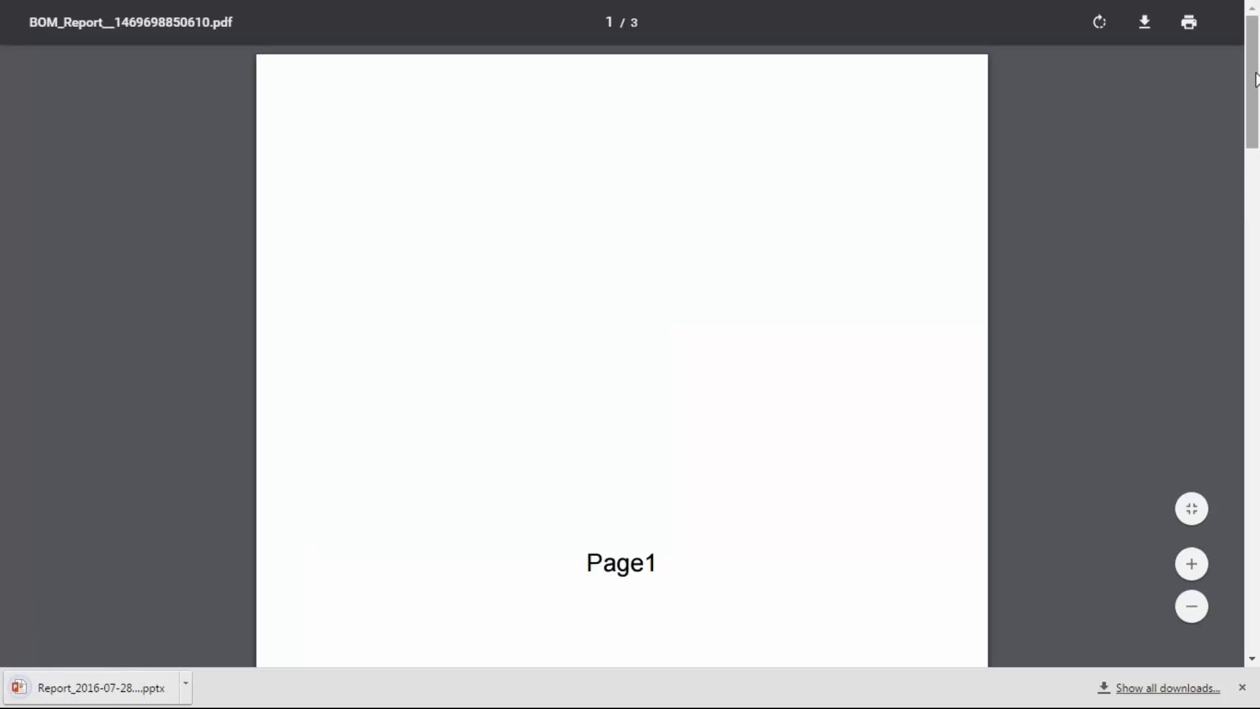
left_click_drag(1254, 77, 1255, 168)
mouse_move(1256, 169)
left_mouse_down()
mouse_move(1255, 317)
mouse_move(1251, 154)
left_mouse_up()
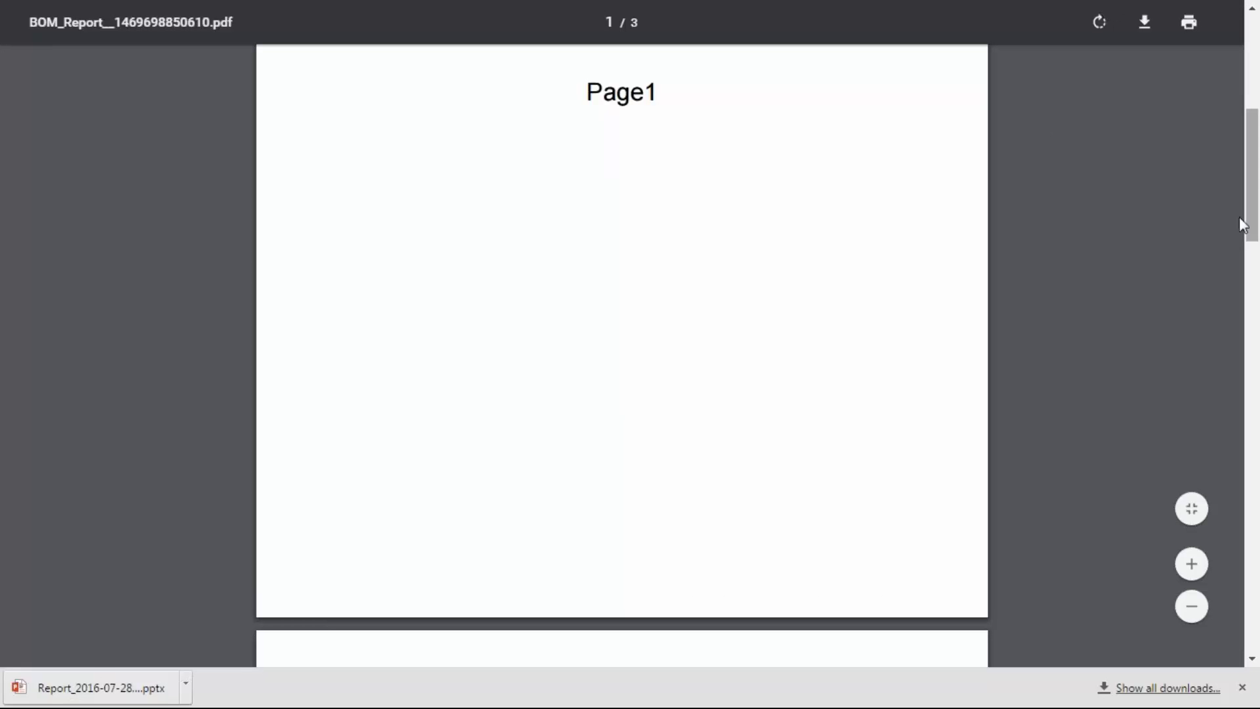
left_click_drag(1256, 117, 1248, 30)
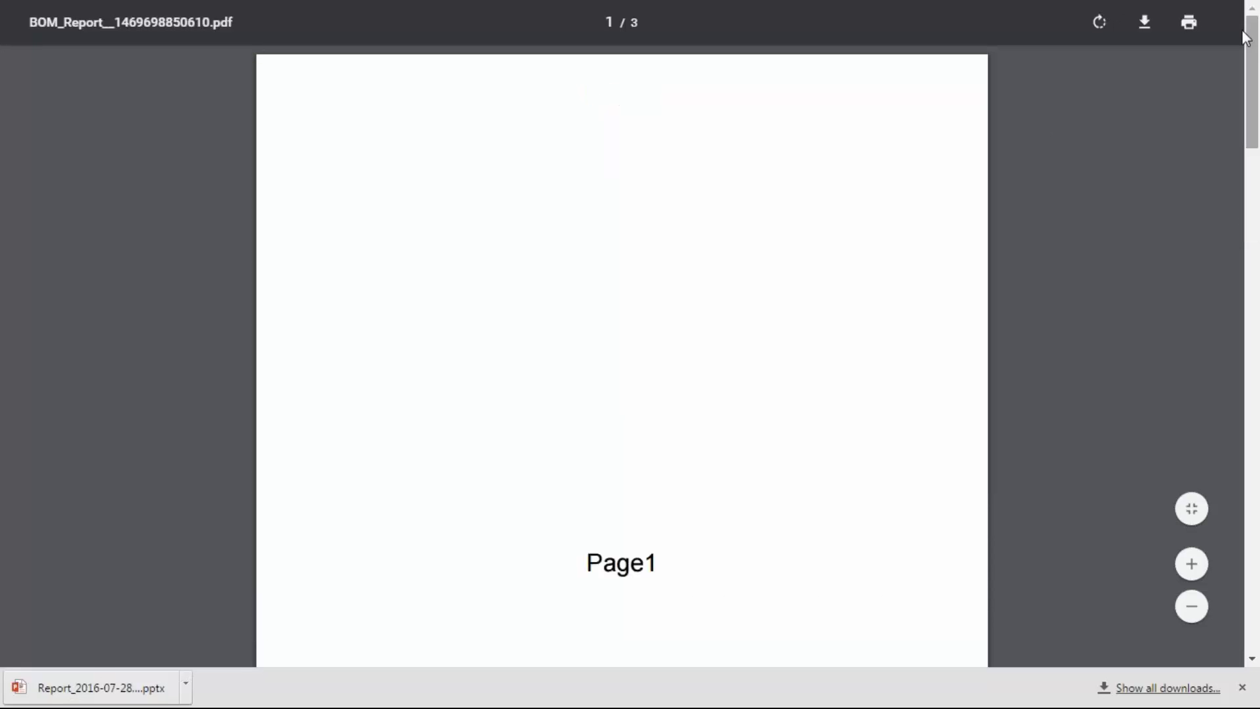
left_click(1242, 687)
key("super")
left_click(88, 697)
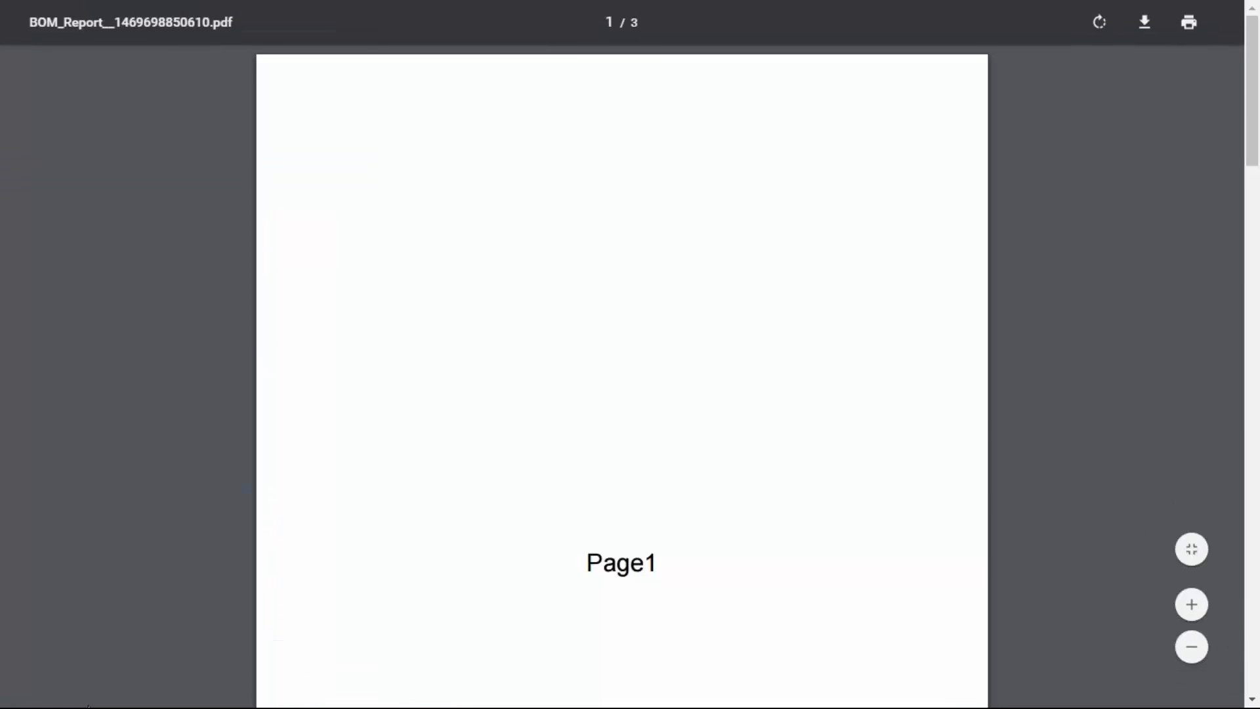
key("super")
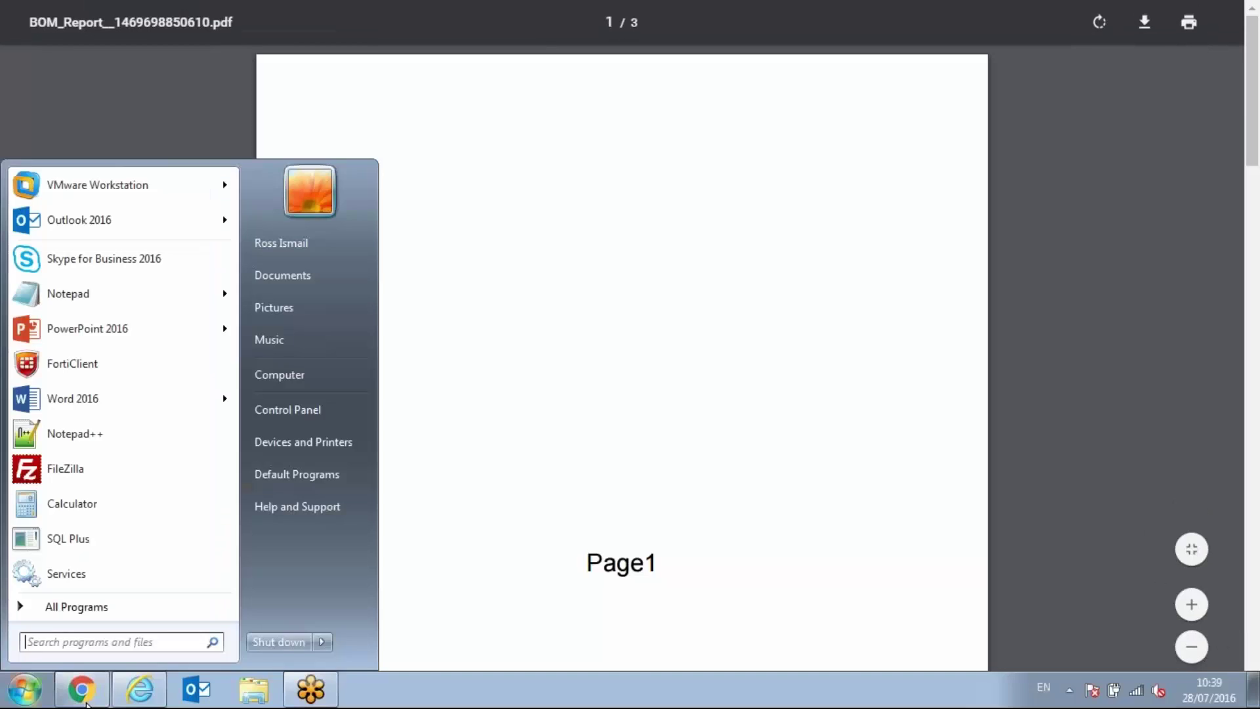
left_click(86, 701)
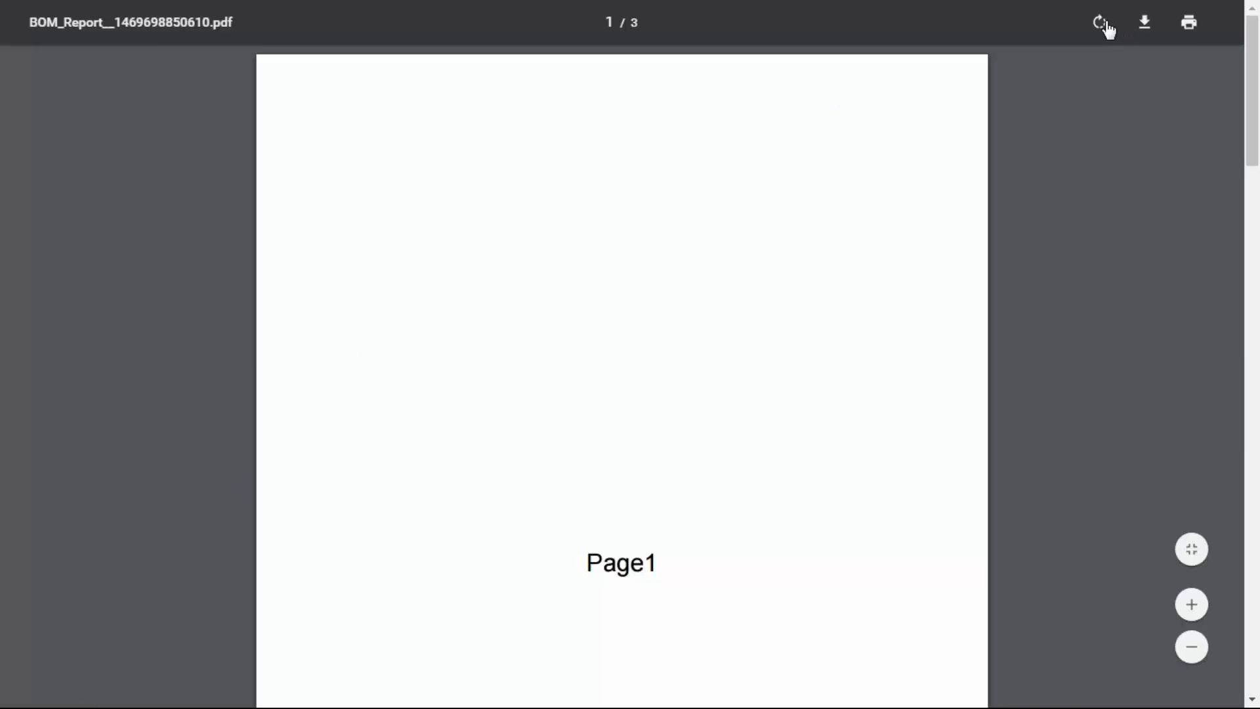
mouse_move(1254, 67)
left_mouse_down()
mouse_move(1253, 164)
mouse_move(1253, 54)
left_mouse_up()
left_click(1193, 554)
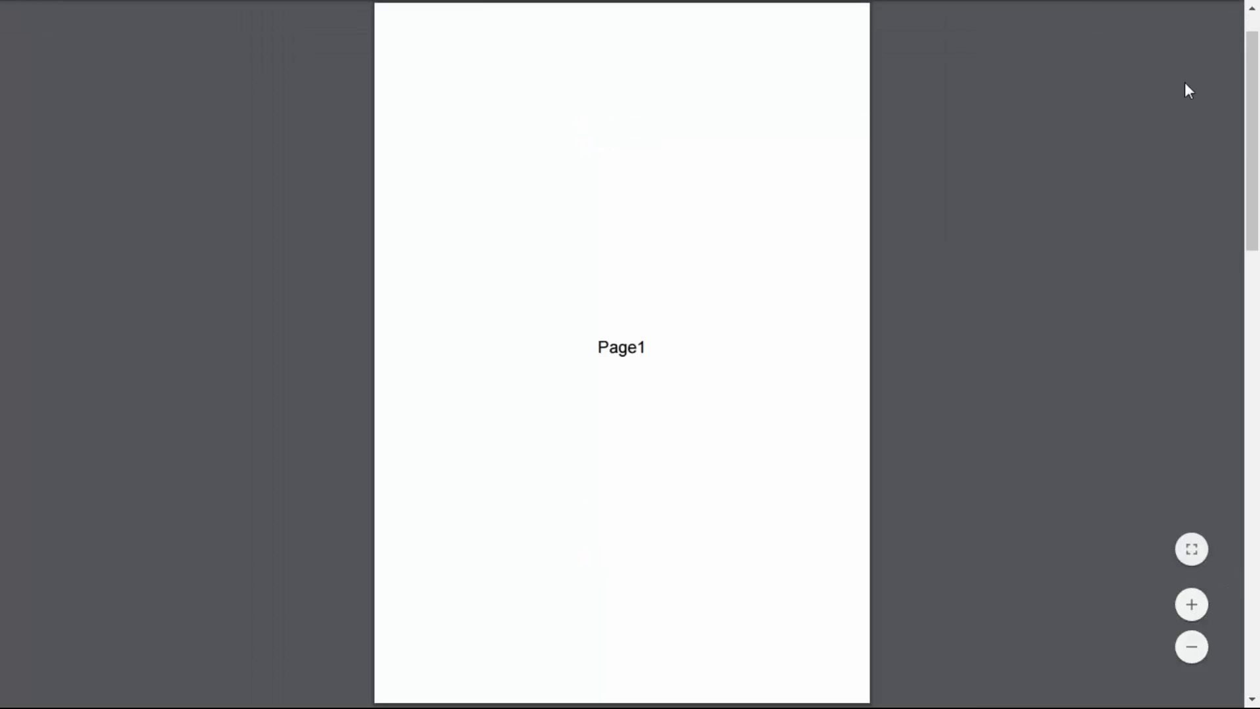
left_click(1145, 22)
key("Escape")
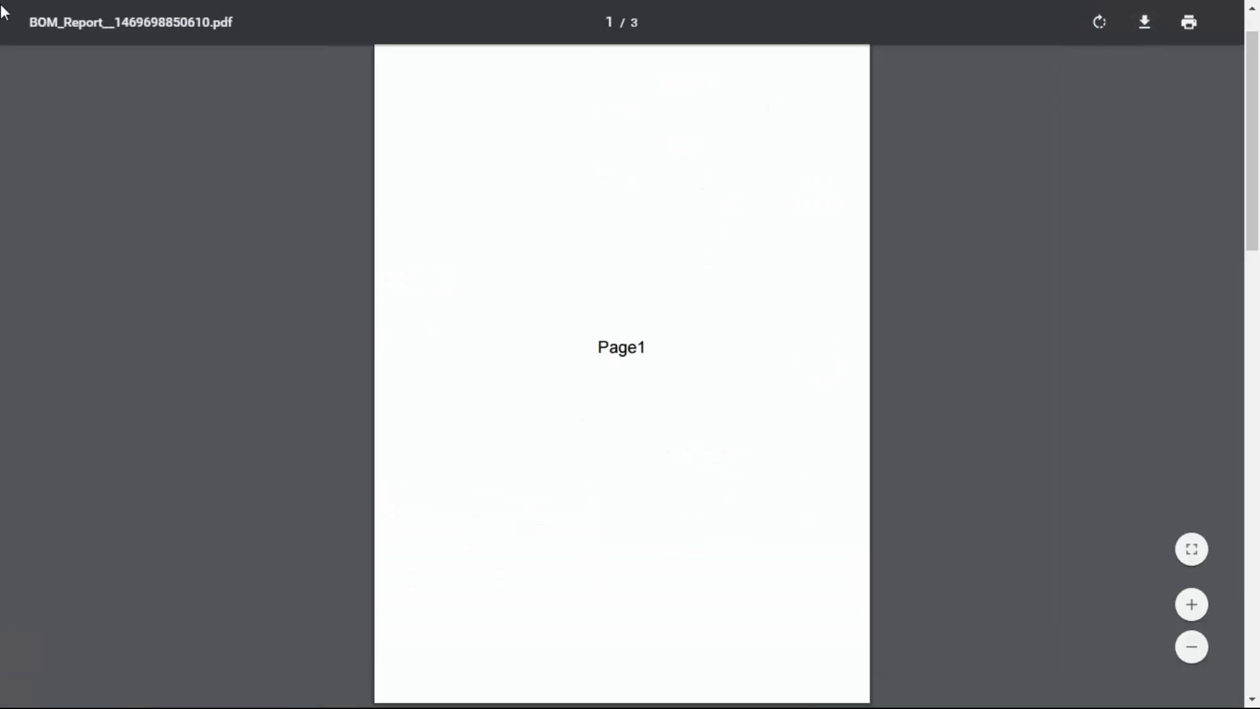
key("super")
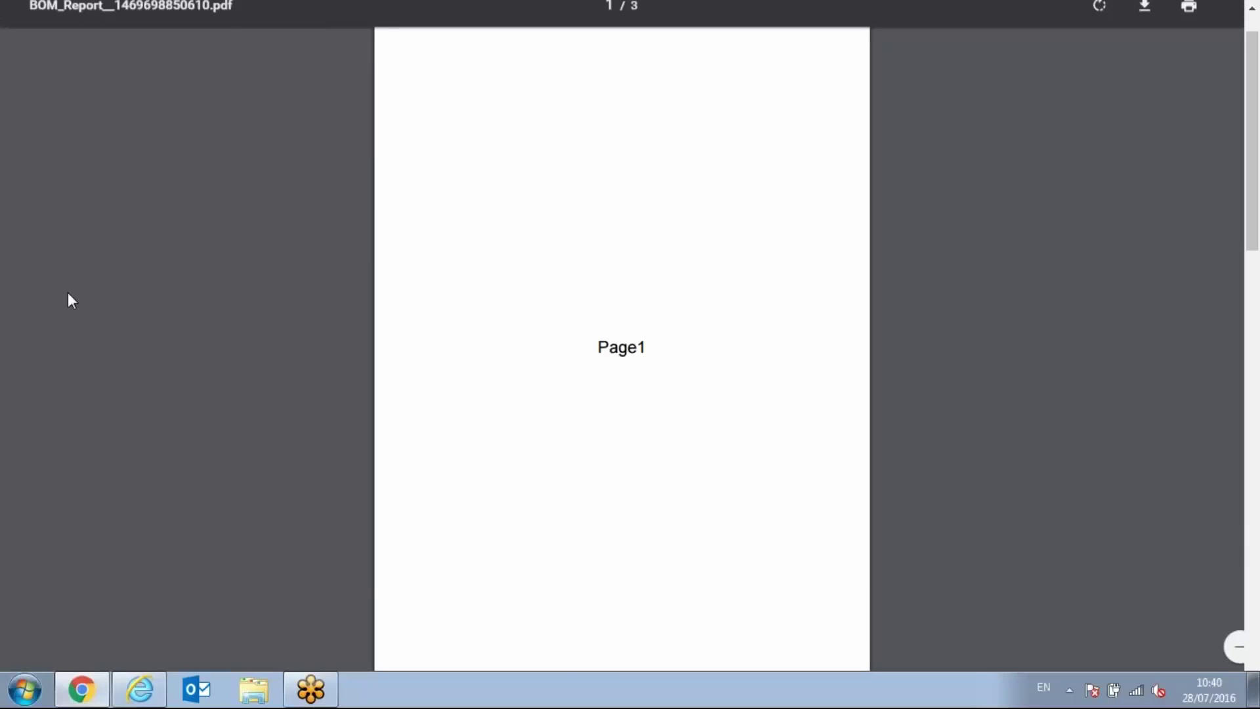
right_click(97, 676)
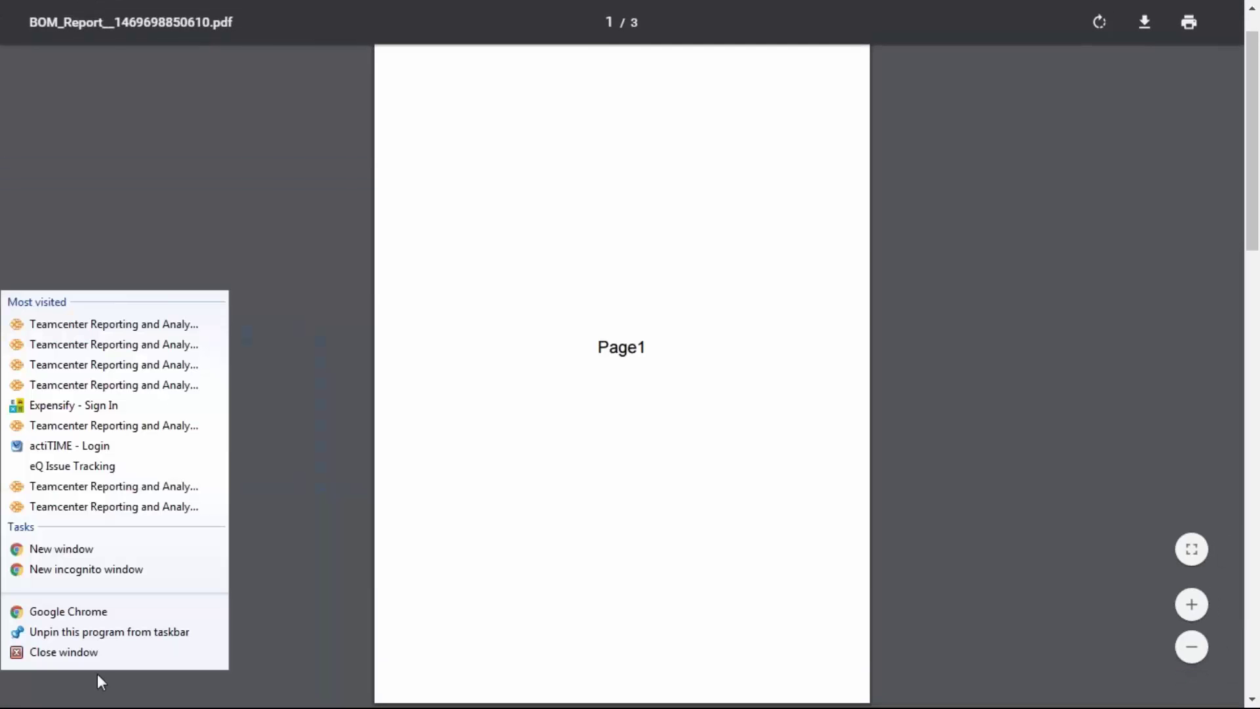
left_click(99, 684)
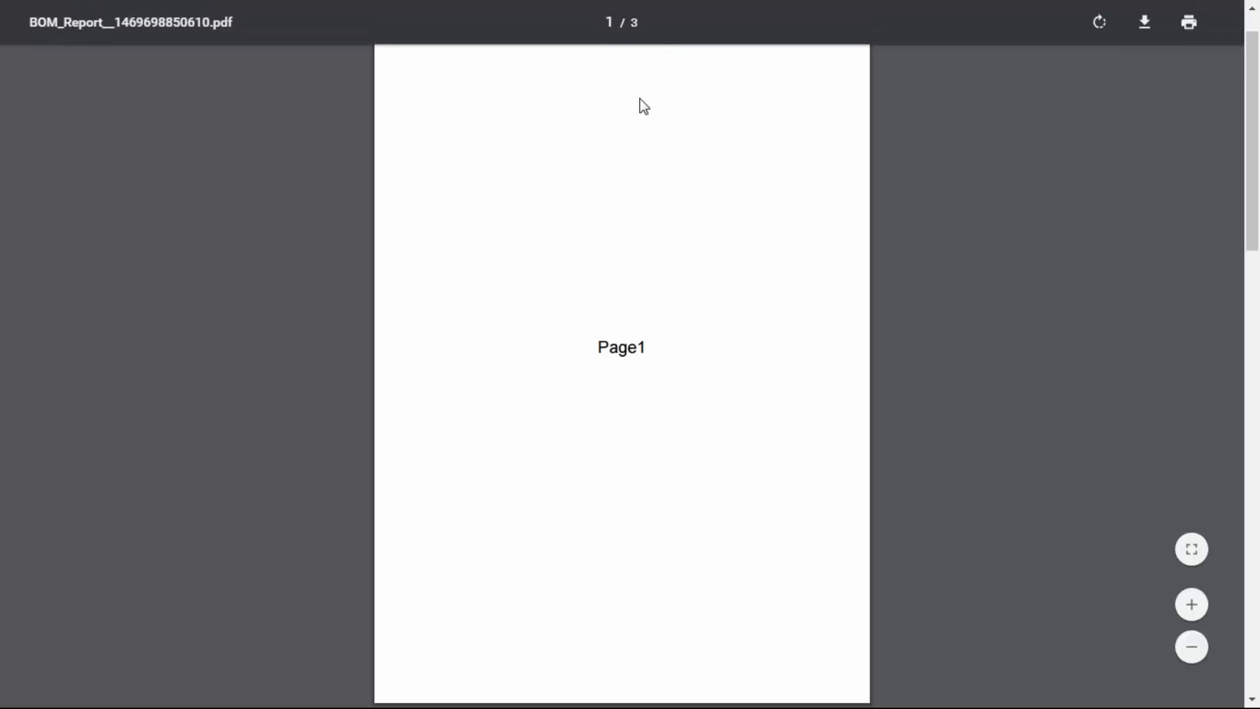
Step: Go back from the PDF to the BOM Report in full-screen view and open the report for editing
key("F11")
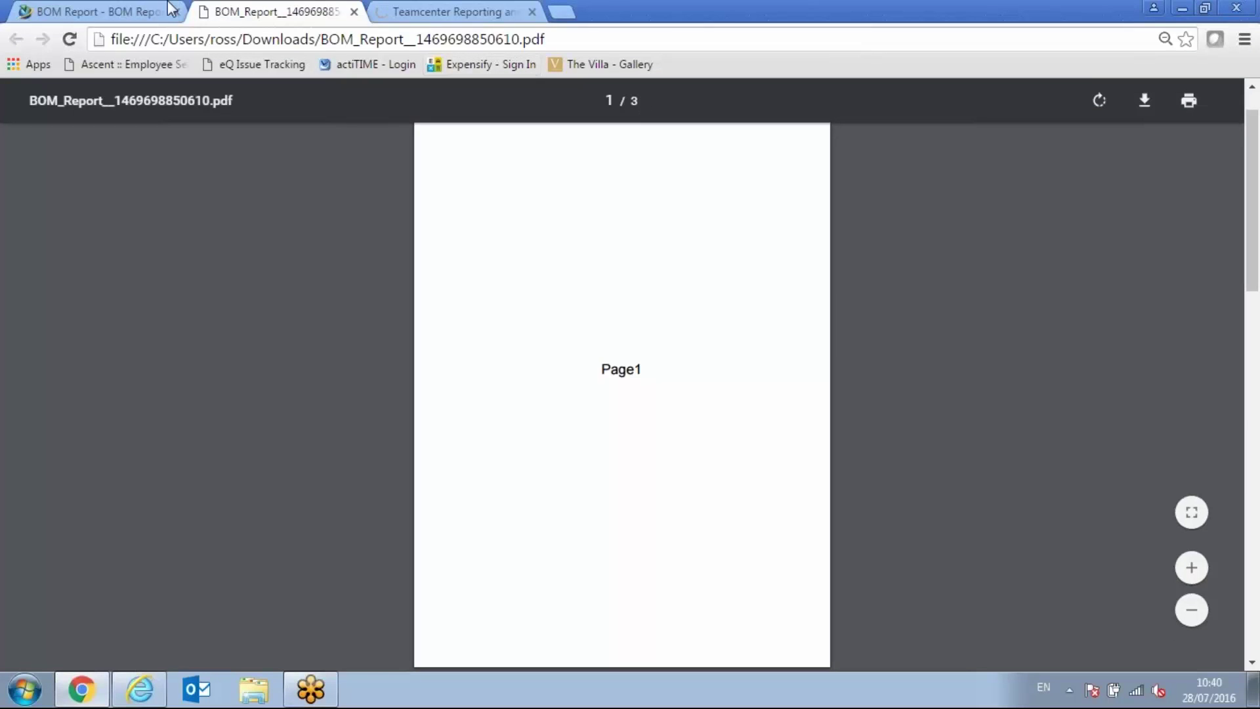
left_click(87, 9)
key("F11")
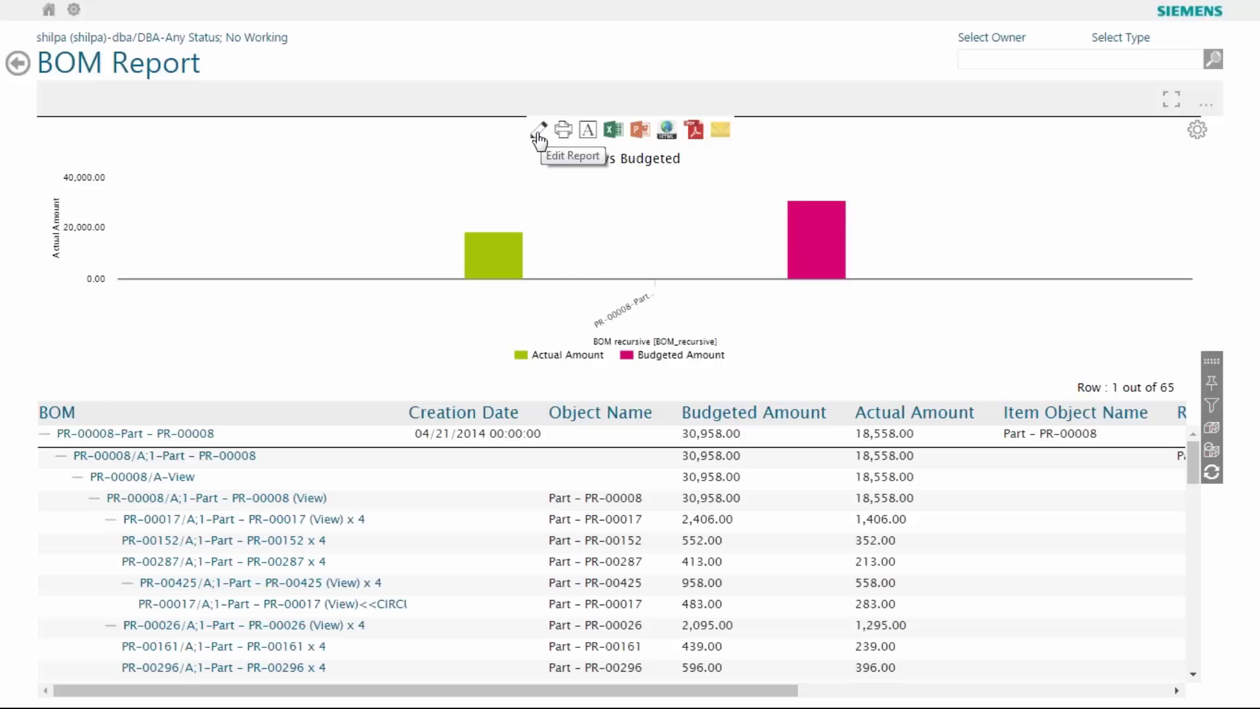
left_click(538, 135)
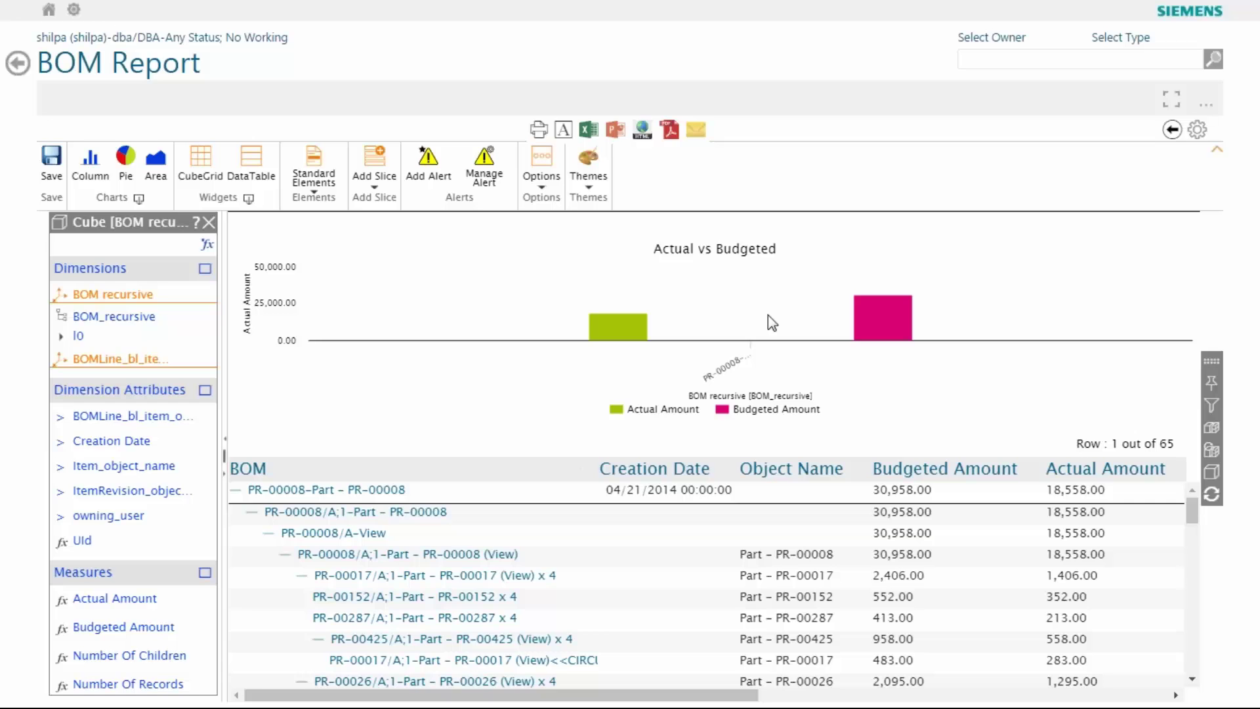
Step: Leave the report for the Teamcenter home page and look through the Analytics reports down to Schedule management new
left_click(49, 10)
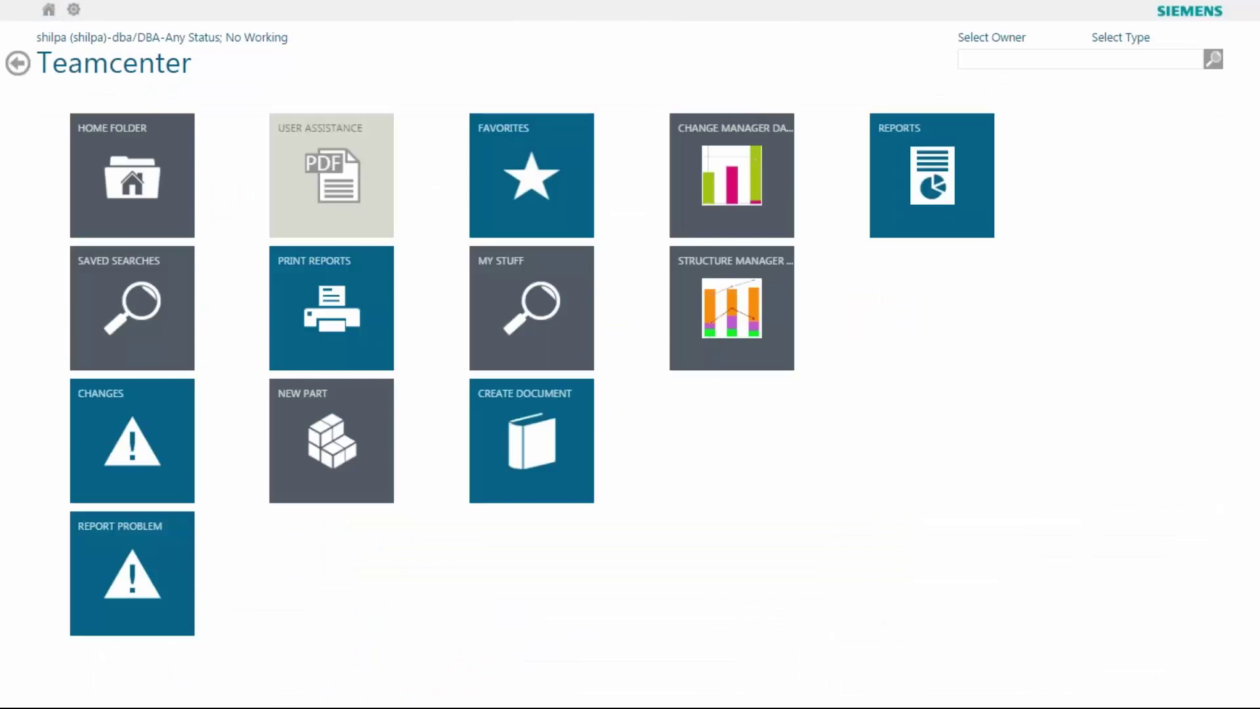
left_click(937, 187)
left_click(267, 100)
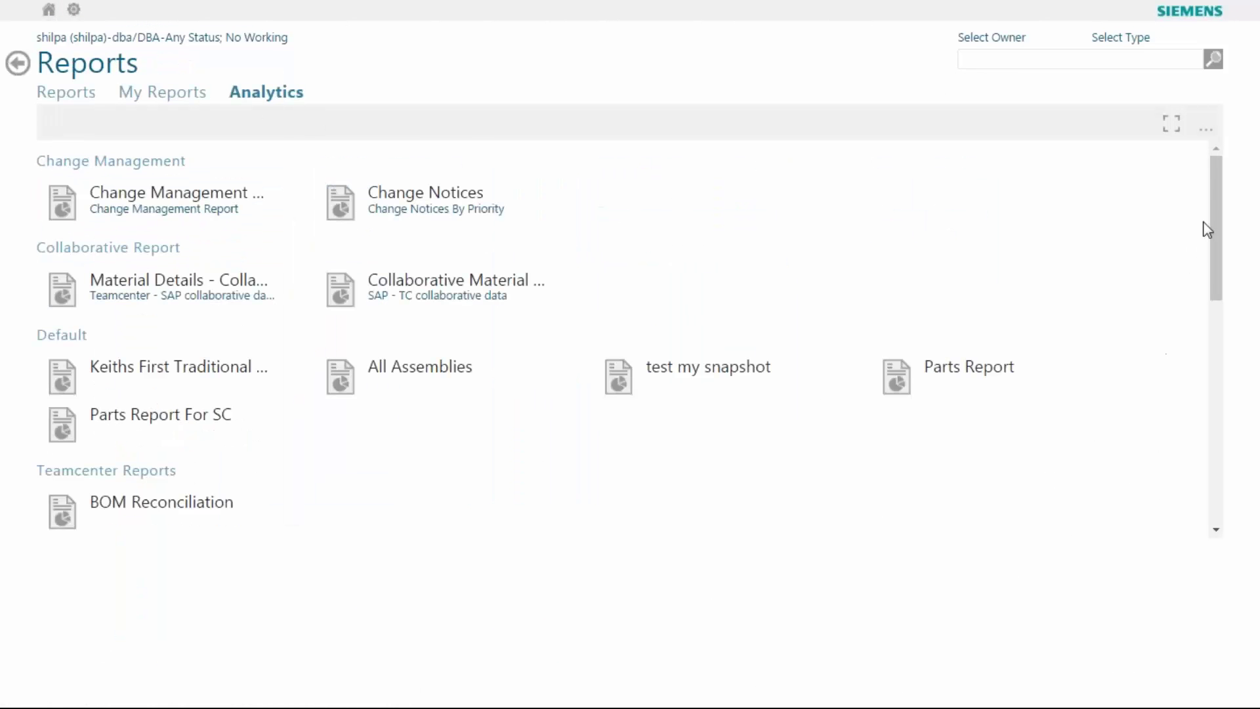
left_click_drag(1215, 195, 1212, 495)
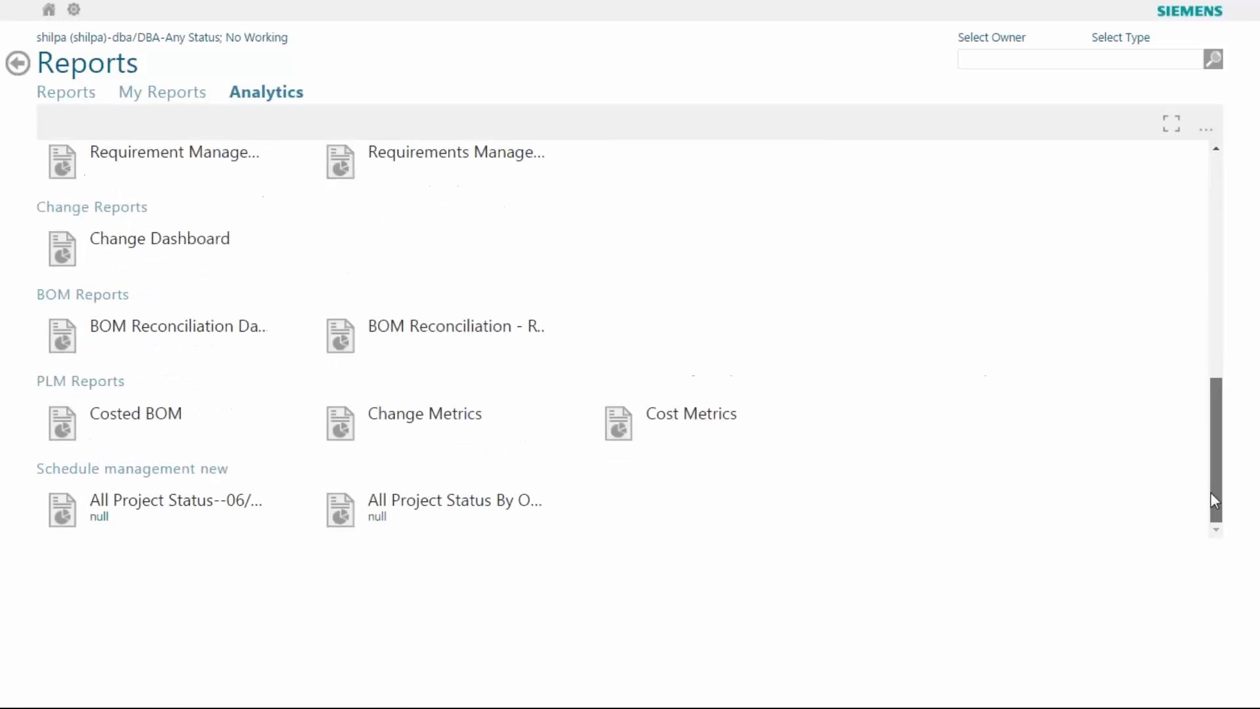
Step: From the home page, view the Change Manager Dashboard, return home and open the Structure Manager Dashboard
left_click(48, 10)
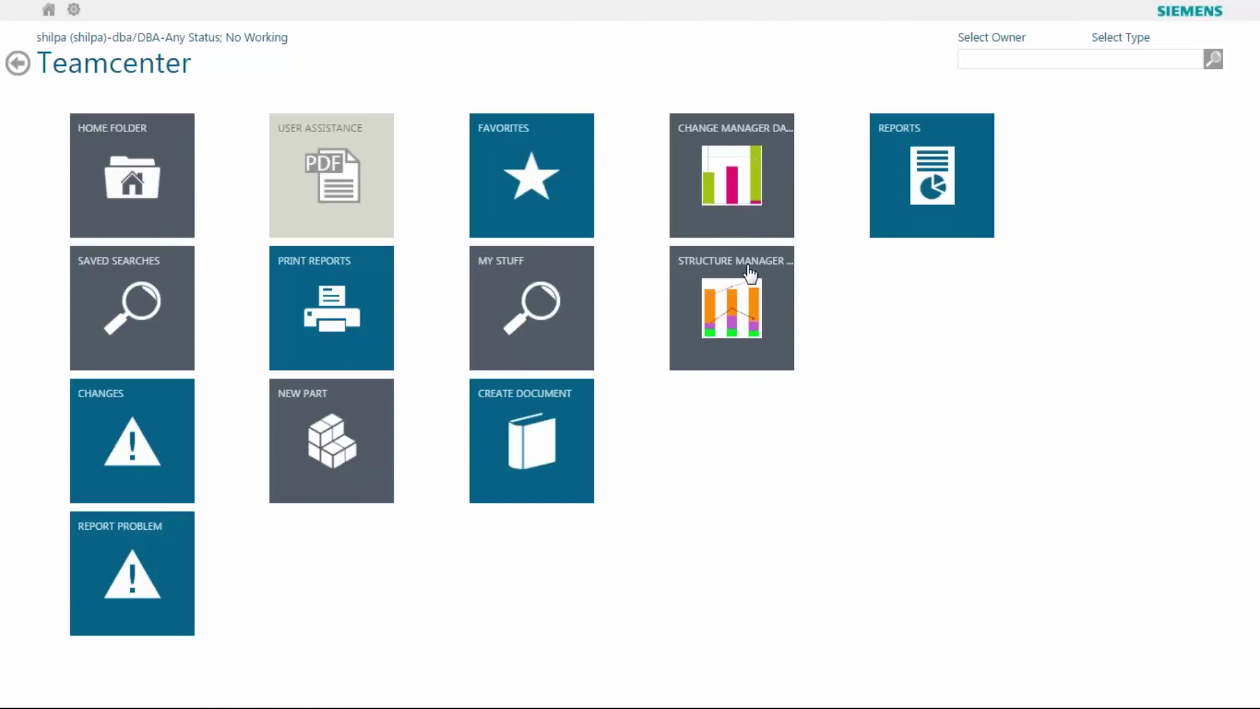
left_click(728, 166)
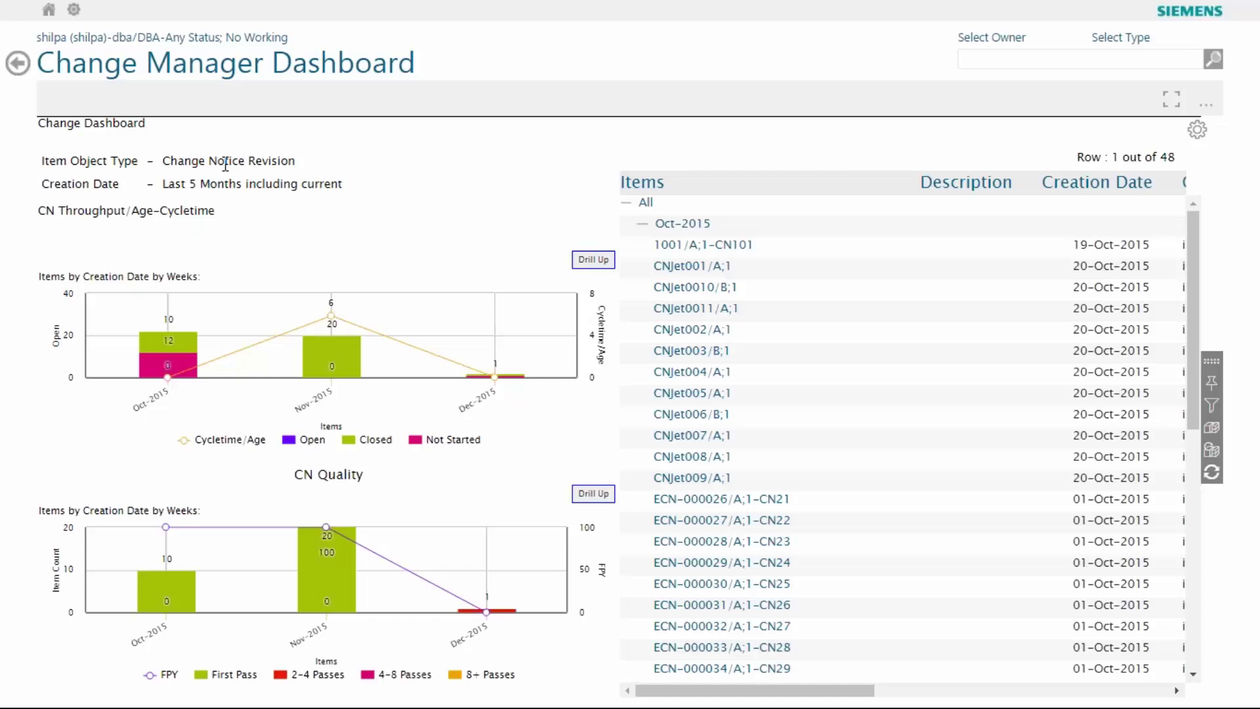
left_click(49, 10)
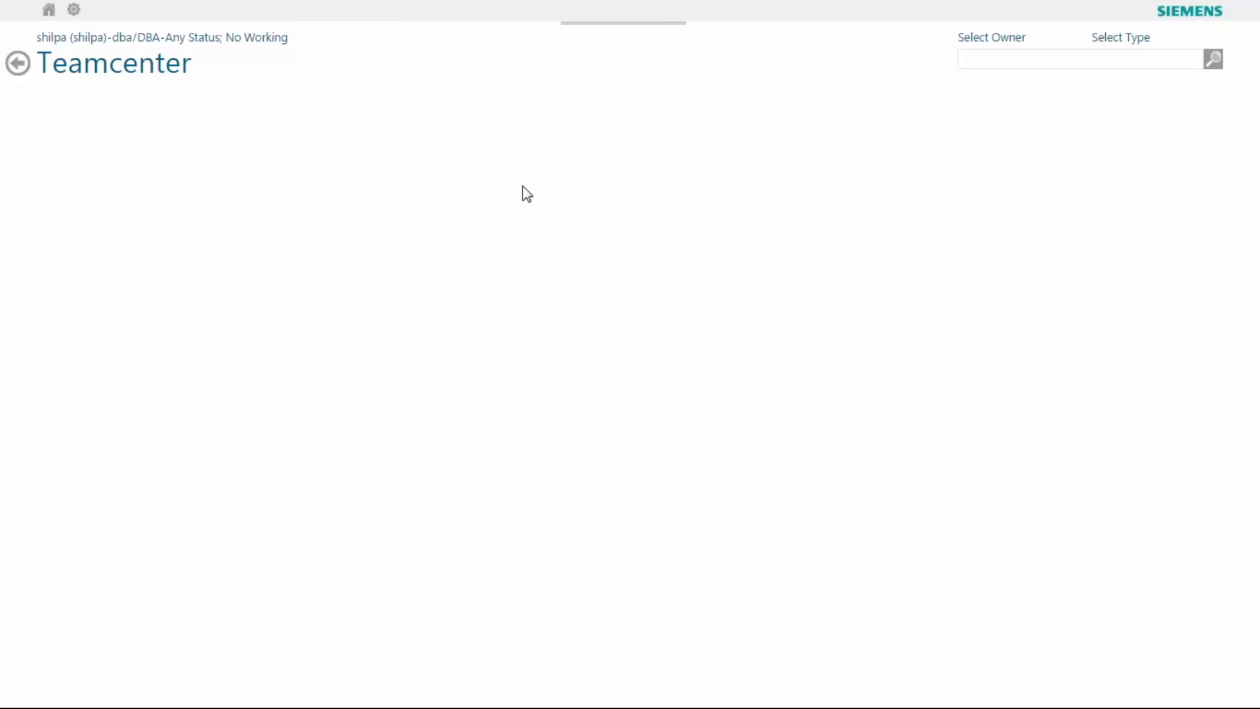
left_click(755, 307)
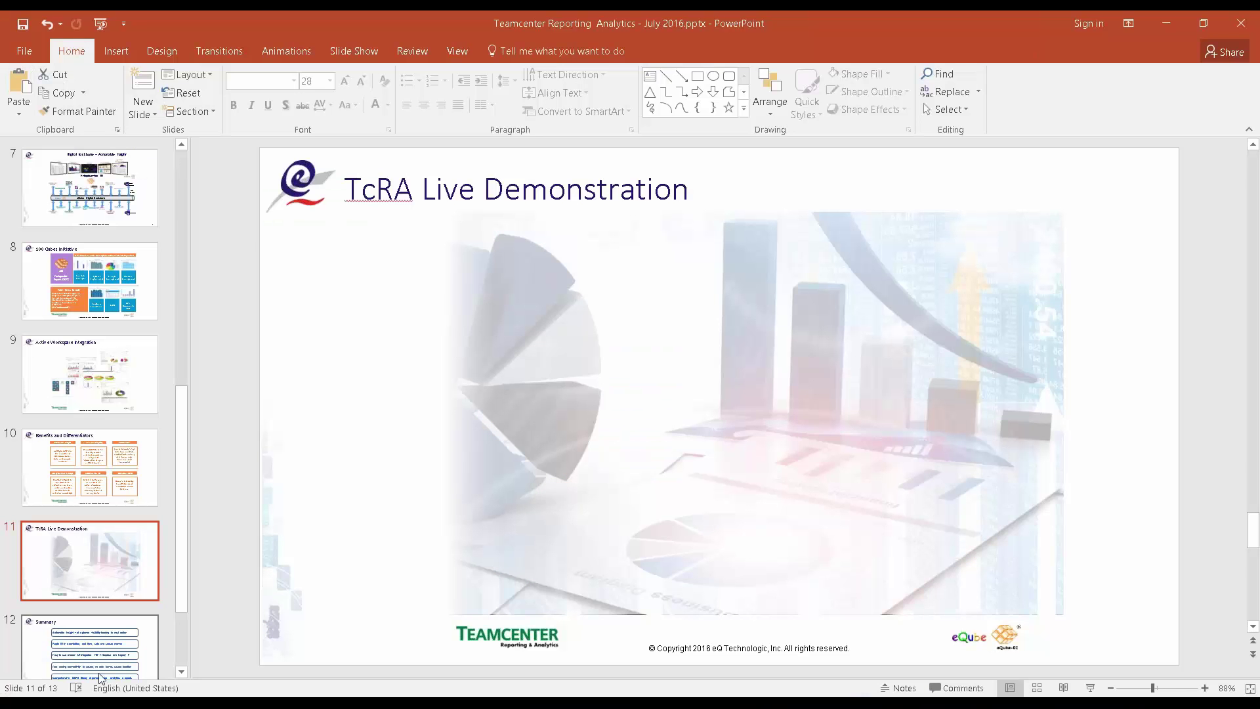
Step: In the PowerPoint presentation, go to slide 12, Summary, and start the slide show from it
scroll(183, 659, "down", 2)
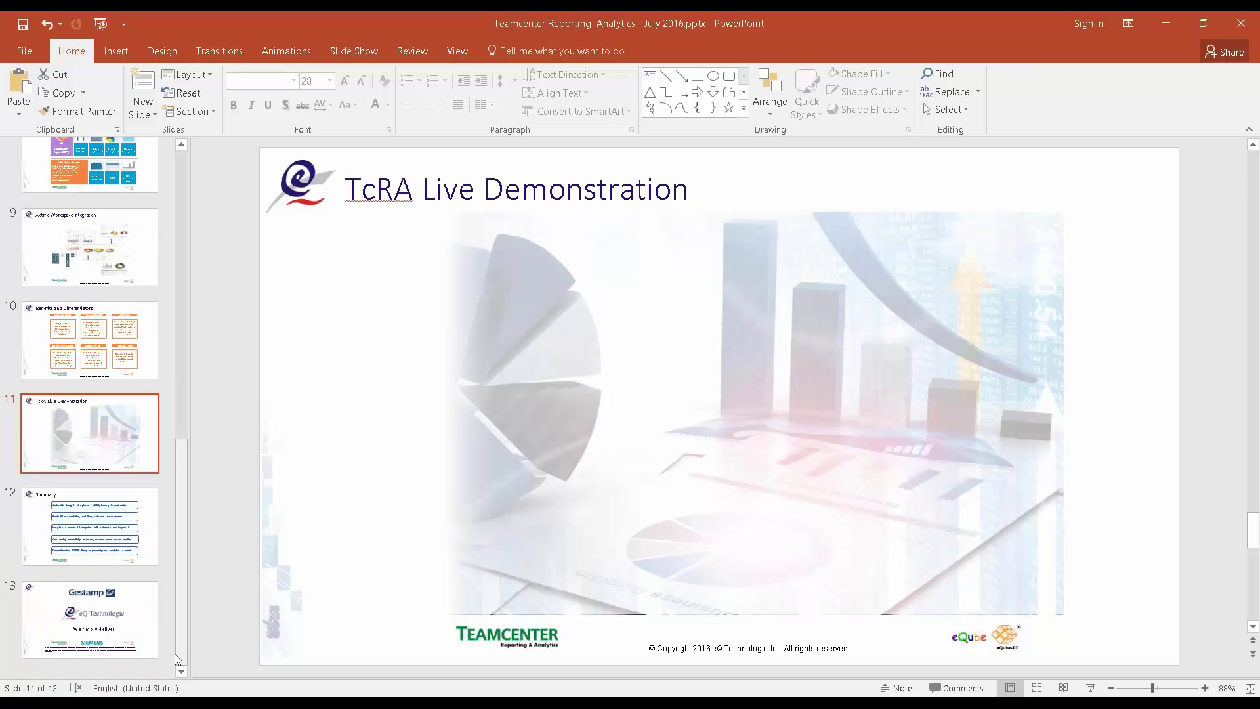
left_click(144, 563)
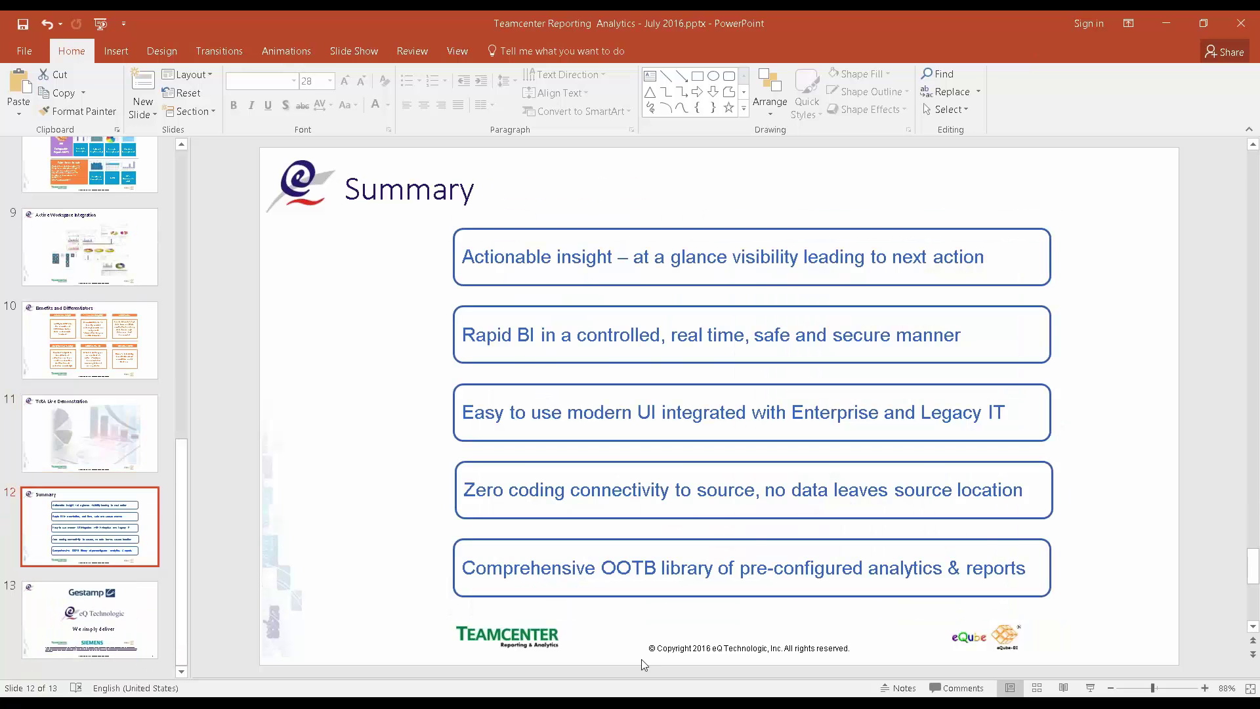
left_click(1090, 688)
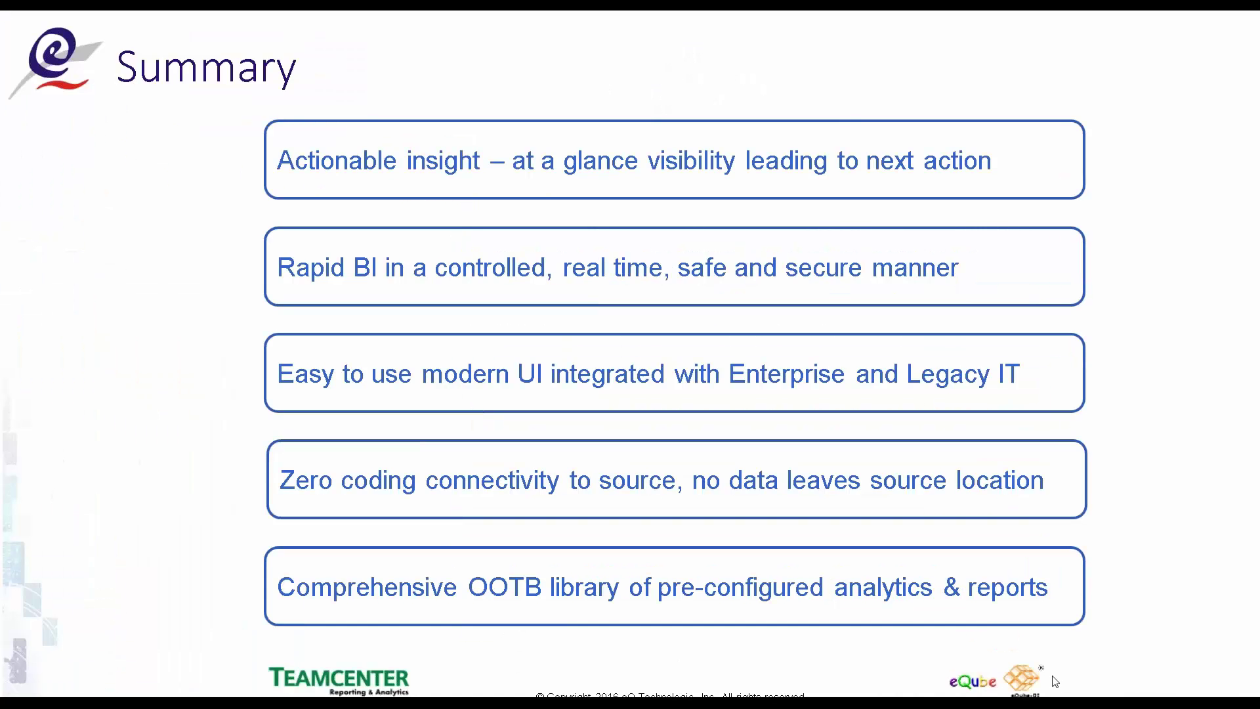